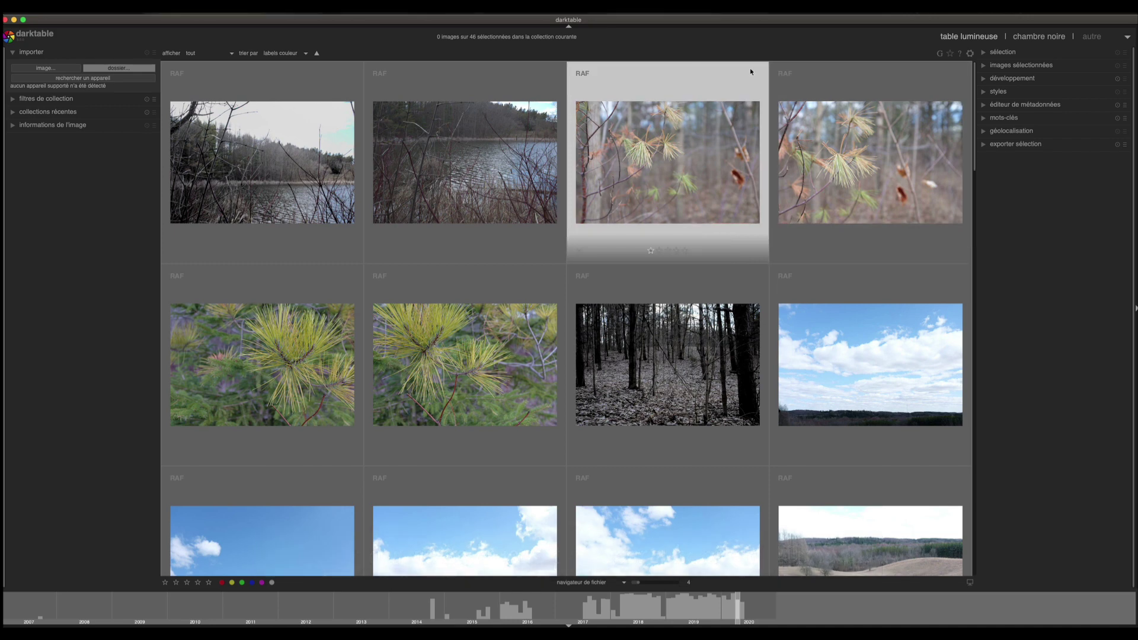
Browse the RAW image collection in the lighttable from the lake shots to the forest and moss photos and back
scroll(751, 72, "down", 3)
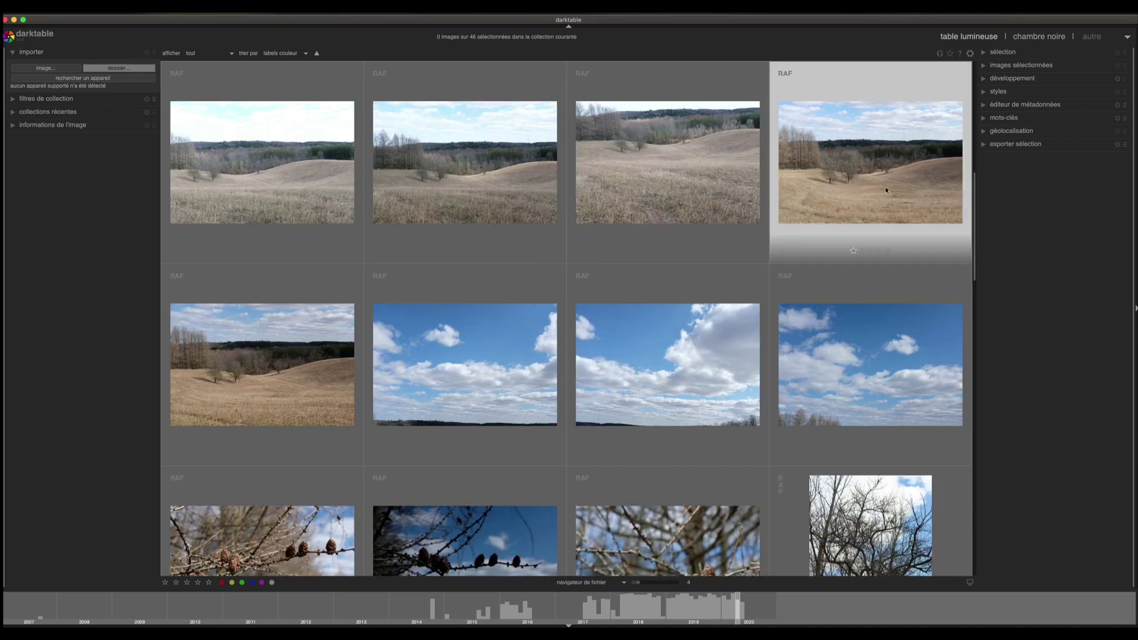
scroll(668, 180, "down", 2)
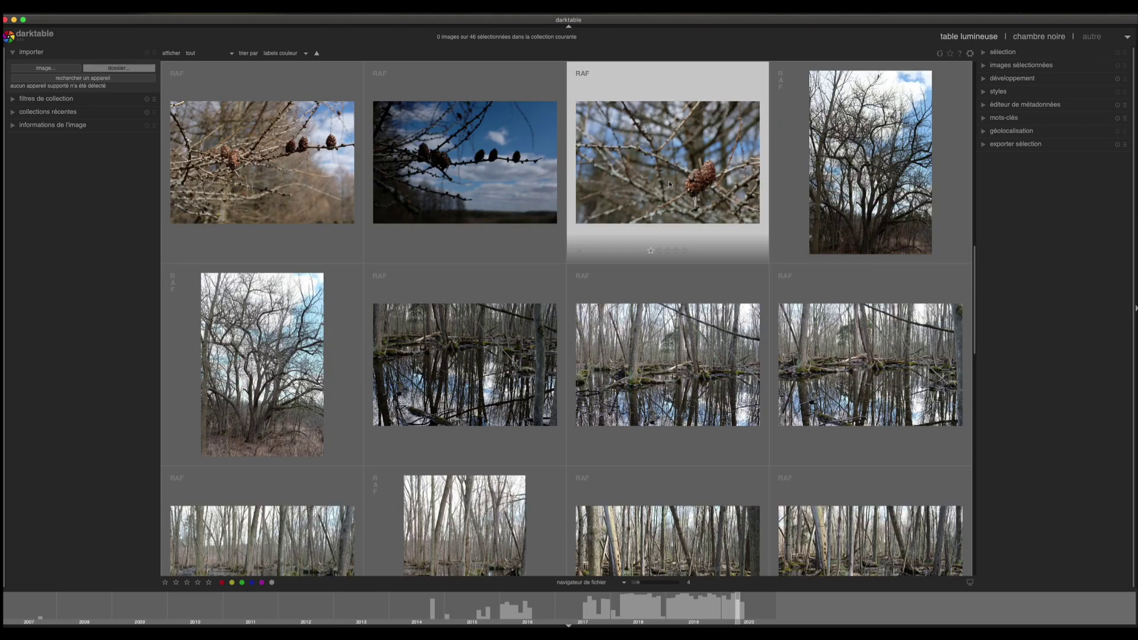
scroll(657, 179, "down", 2)
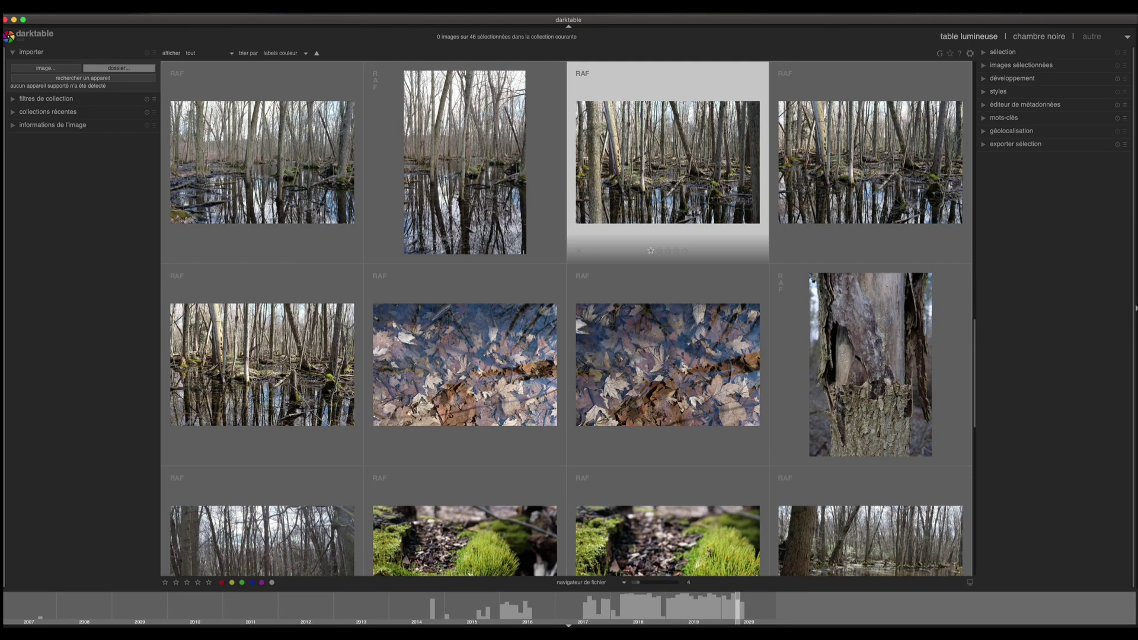
scroll(756, 187, "up", 2)
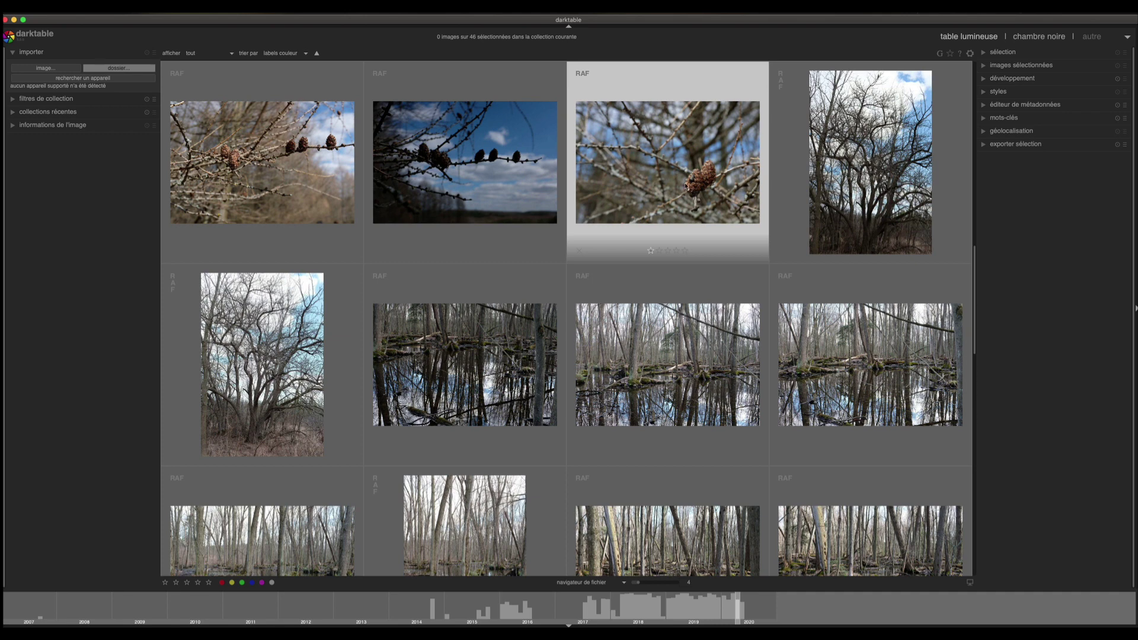
scroll(686, 185, "up", 1)
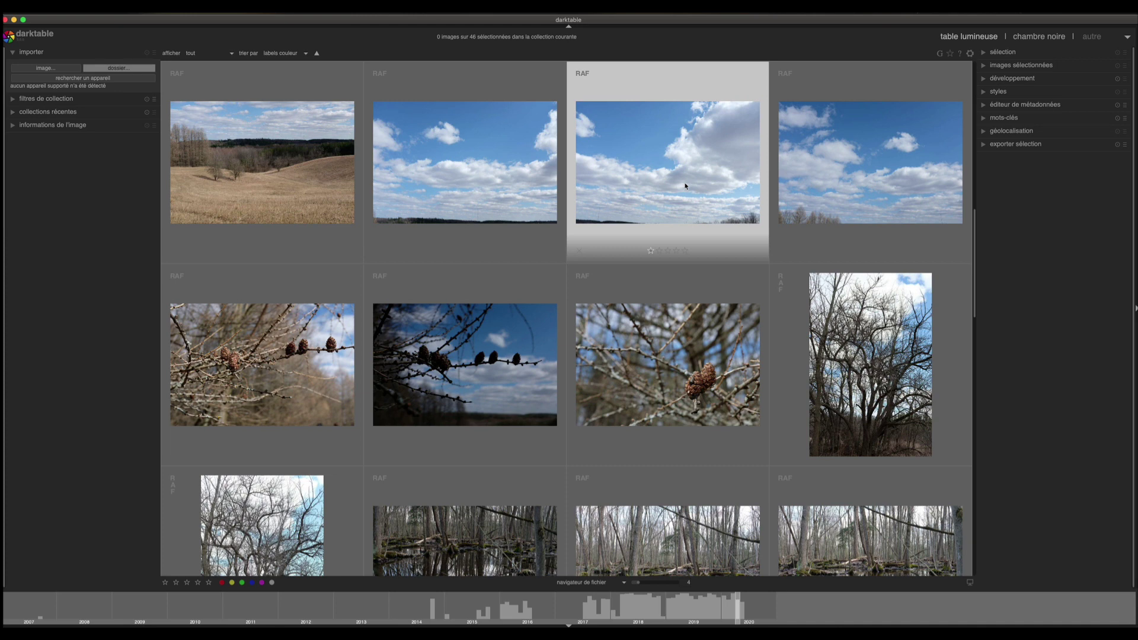
scroll(686, 186, "up", 5)
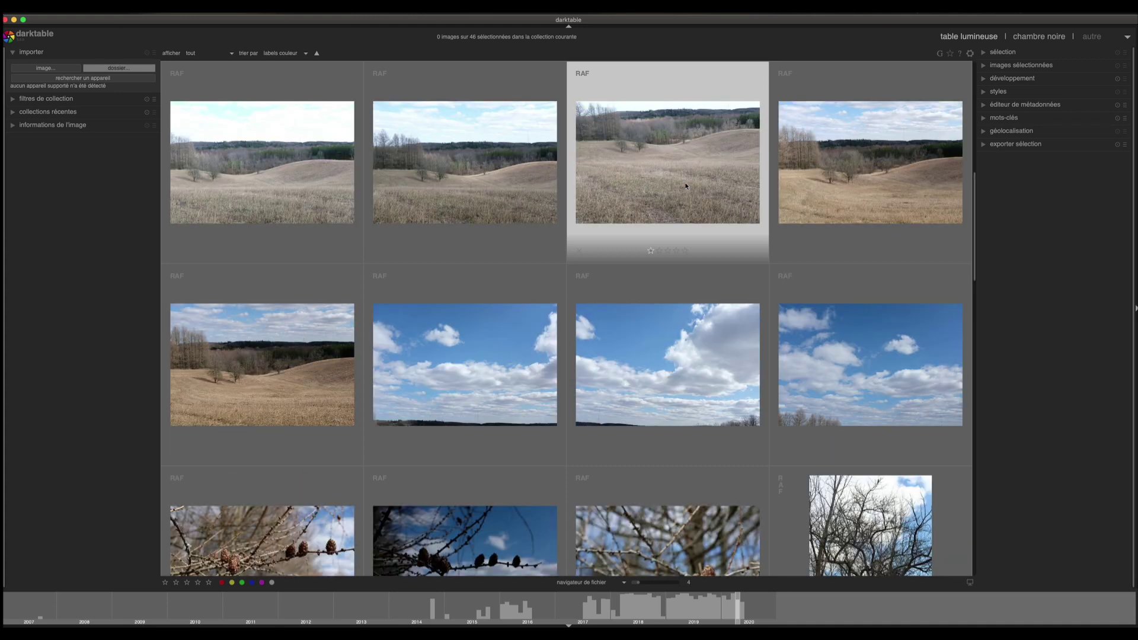
scroll(686, 185, "up", 1)
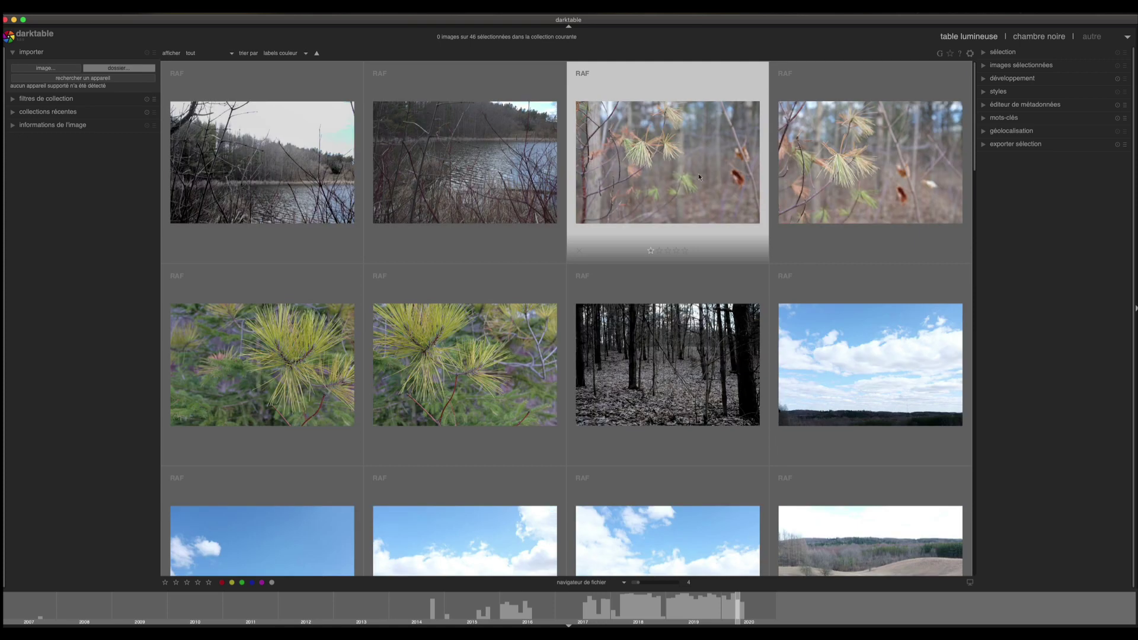
Open the second photo of the collection, the lake behind bare branches, in the darkroom
left_click(419, 182)
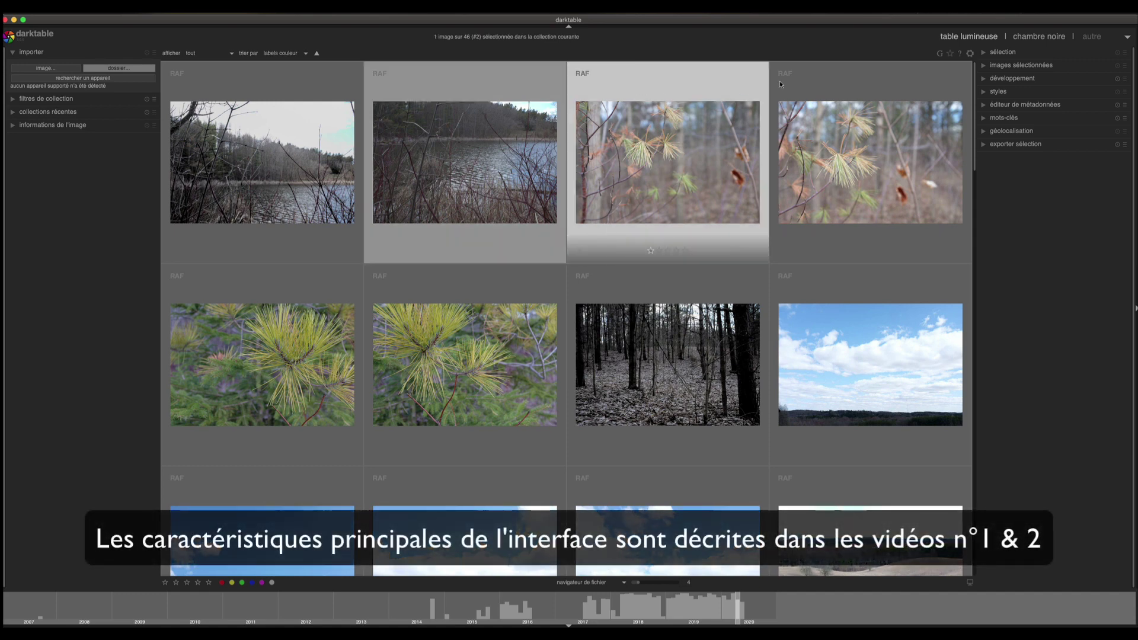
left_click(1032, 38)
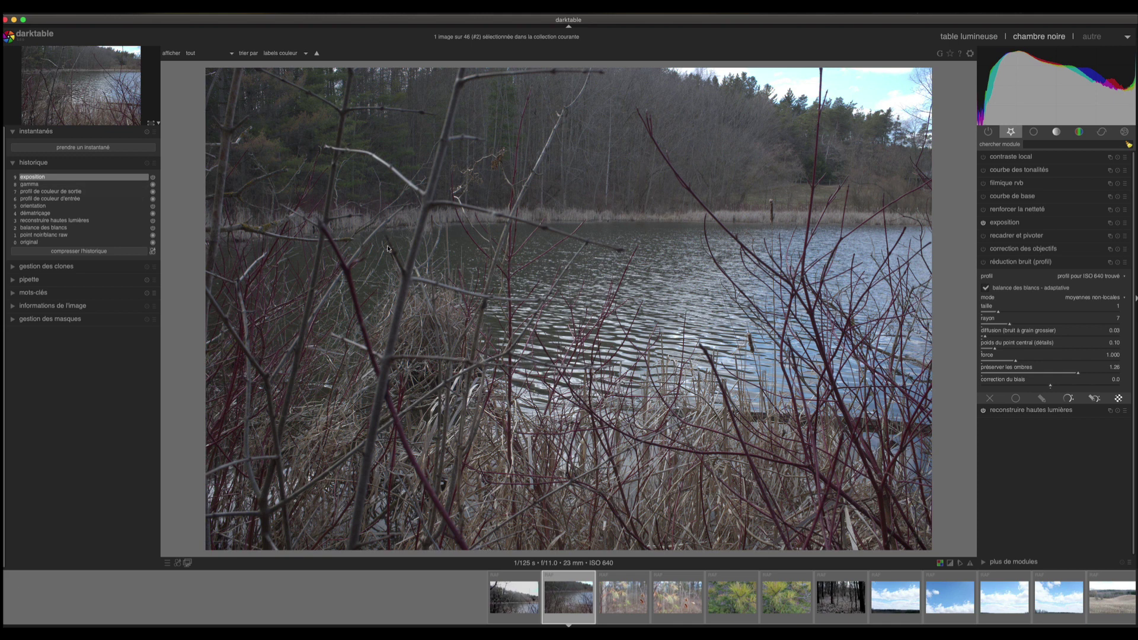
Roll the lake photo's history back to gamma and apply the X100F style for ISO 640
left_click(48, 183)
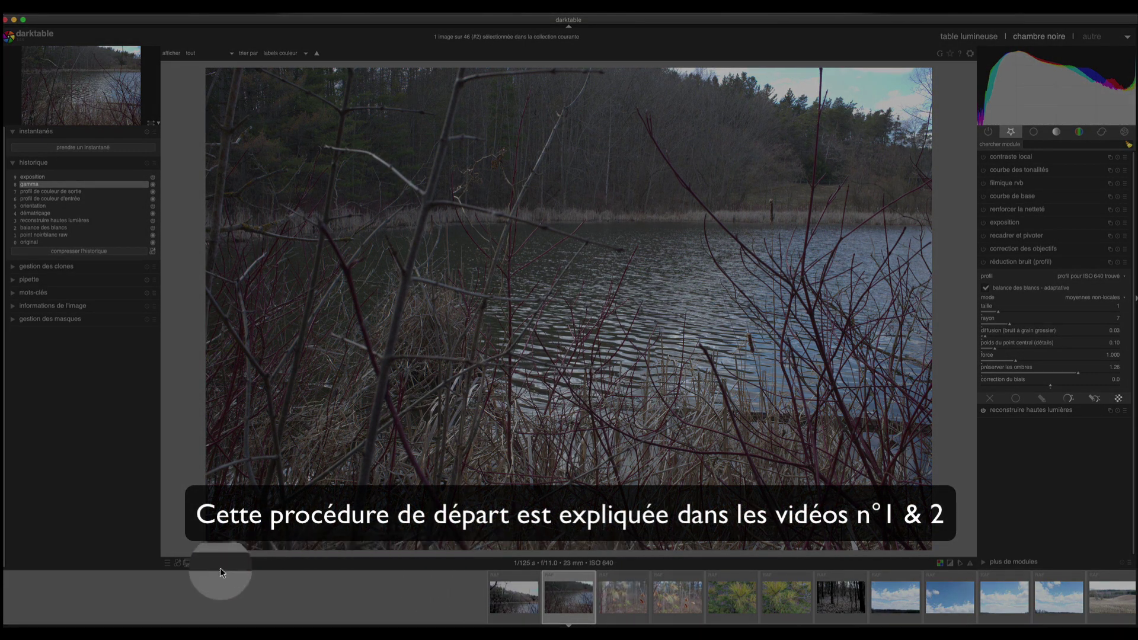
left_click(177, 564)
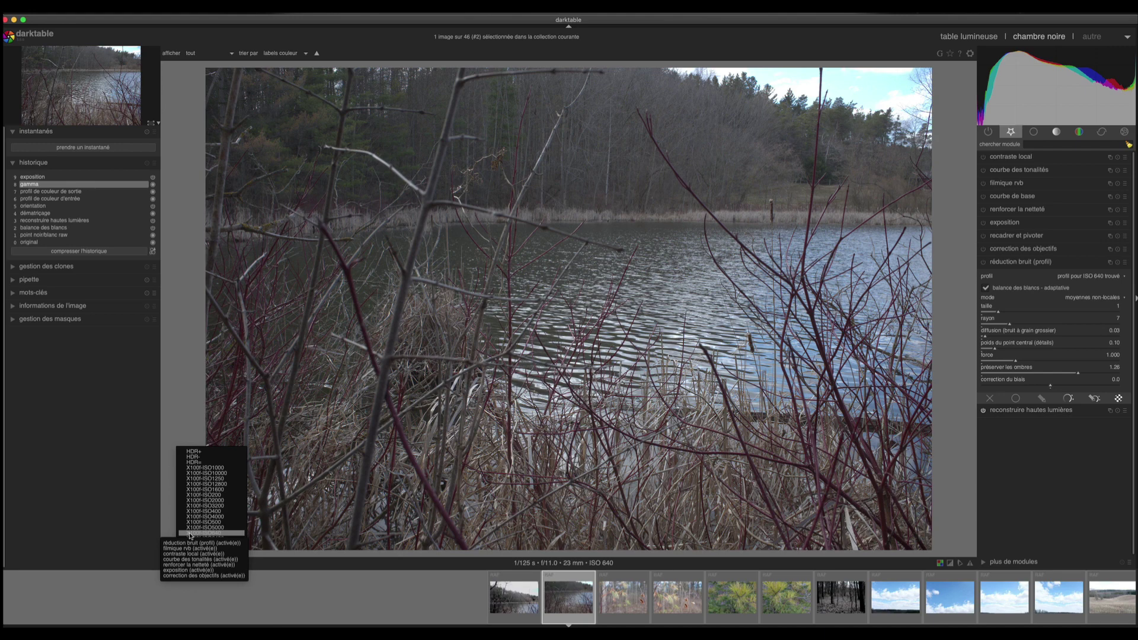
left_click(191, 534)
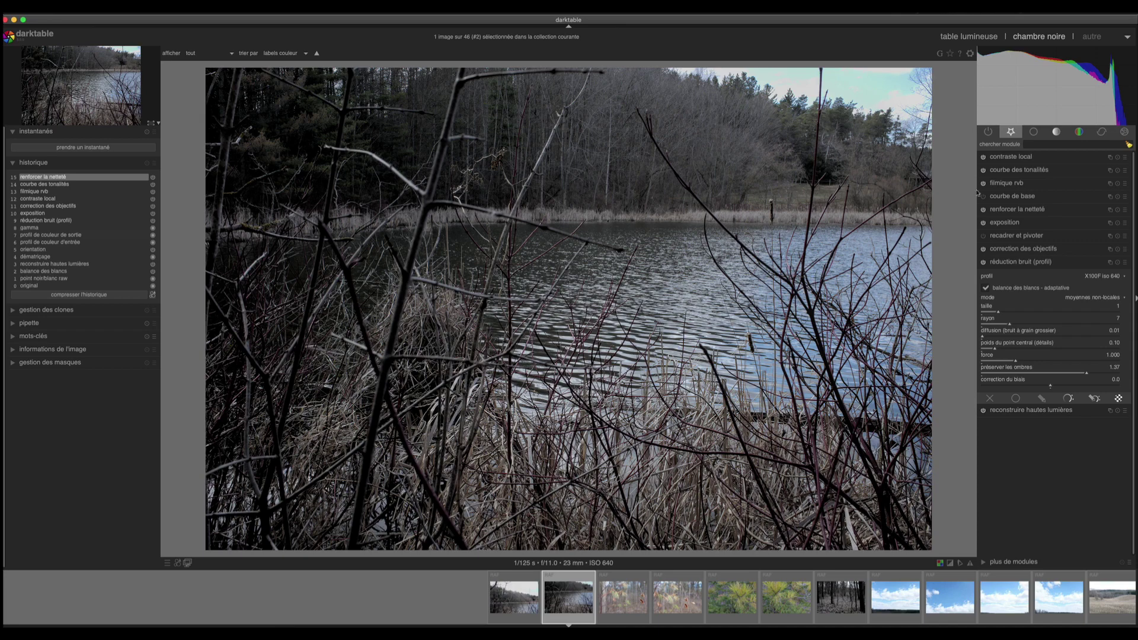
Check the raw overexposed areas in the sky, and switch to the over- and underexposure clipping indicator
mouse_move(1106, 94)
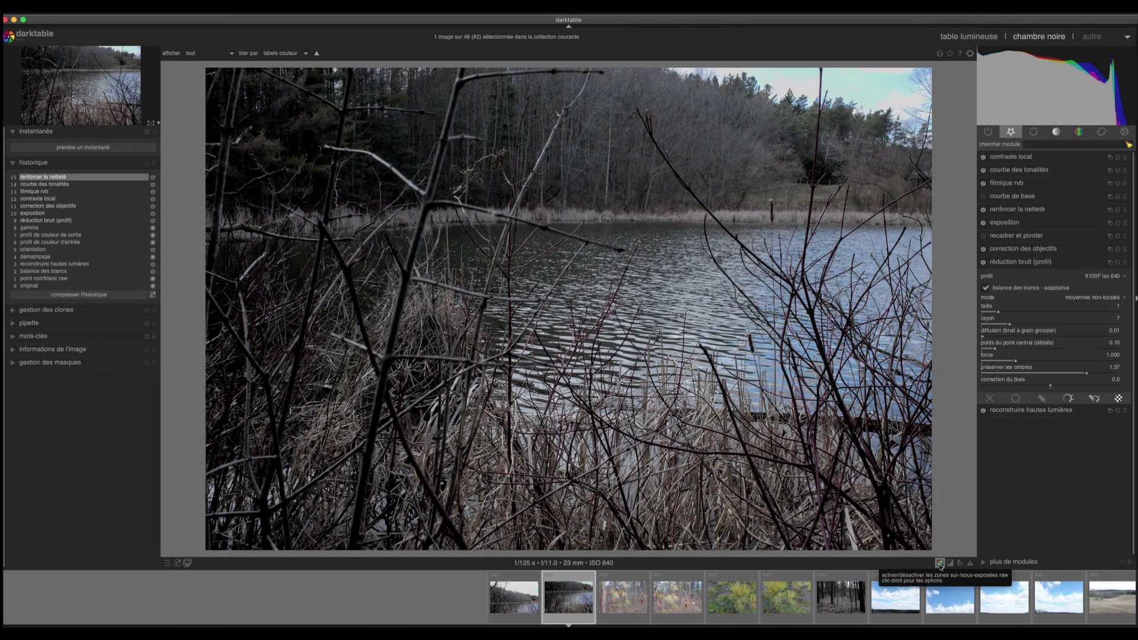
left_click(941, 564)
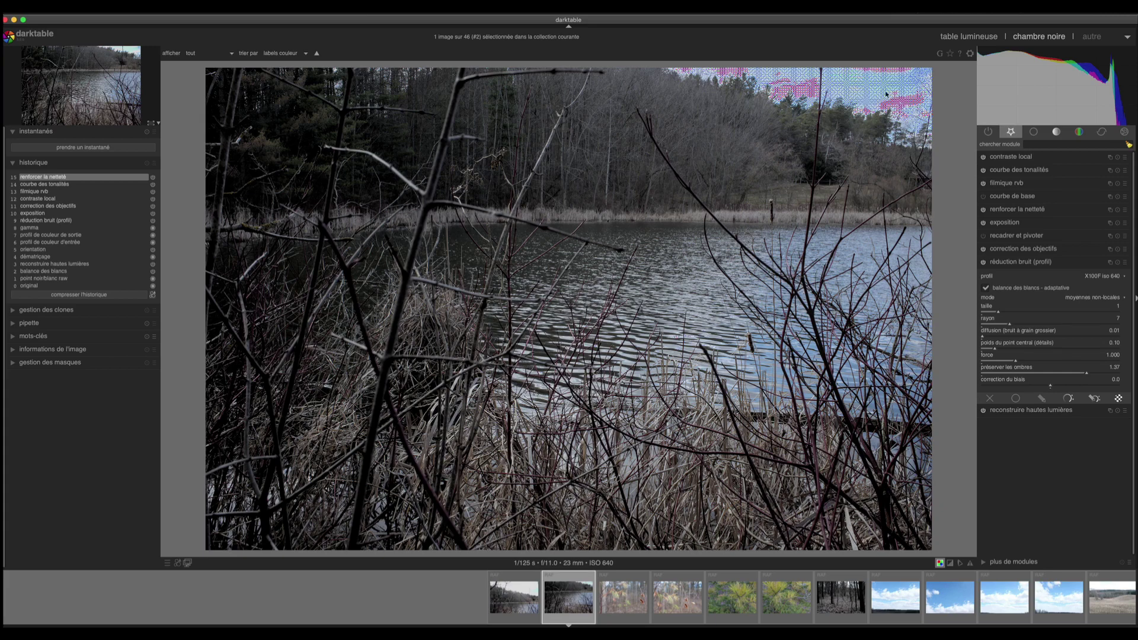
left_click(941, 563)
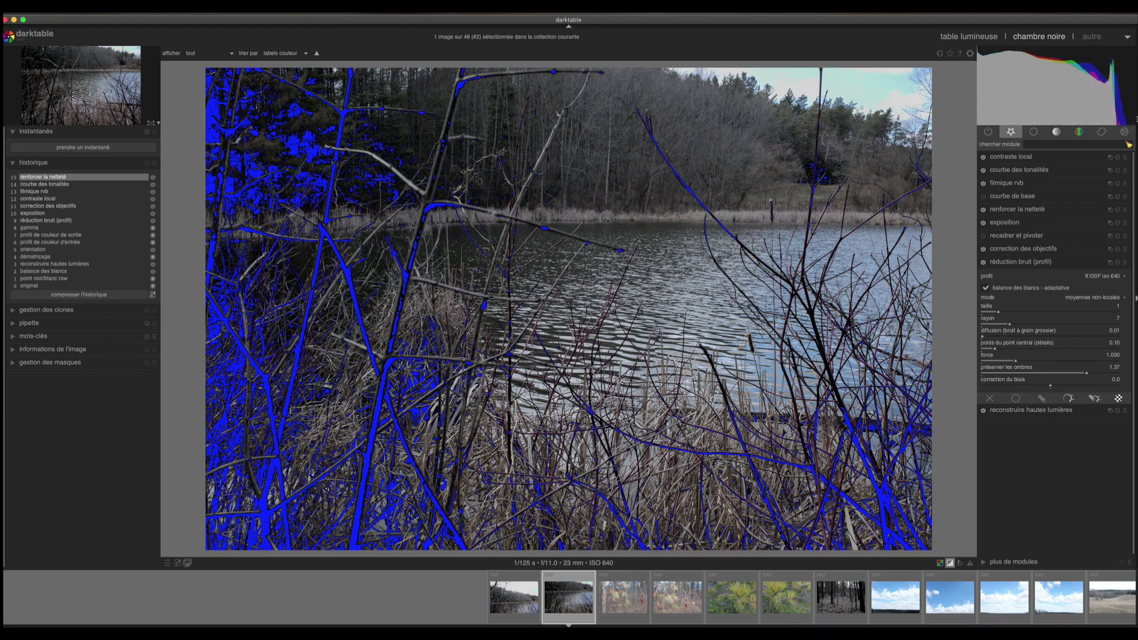
Raise the exposure to 0.76 EV in the exposure module and check the photo briefly without the clipping indicator
mouse_move(1122, 102)
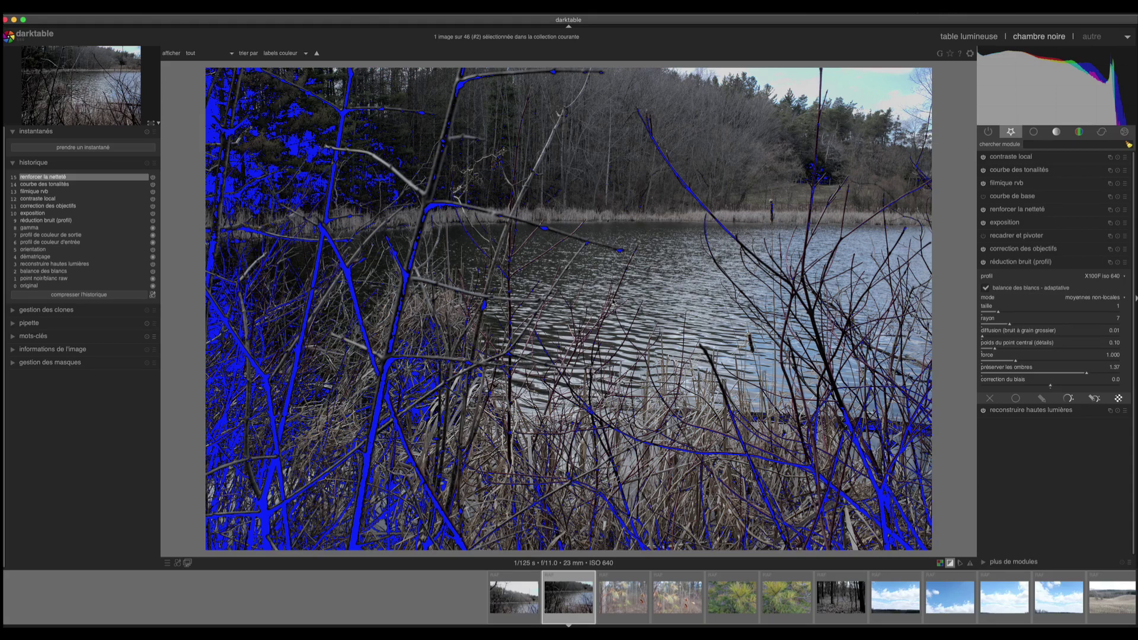
mouse_move(1098, 111)
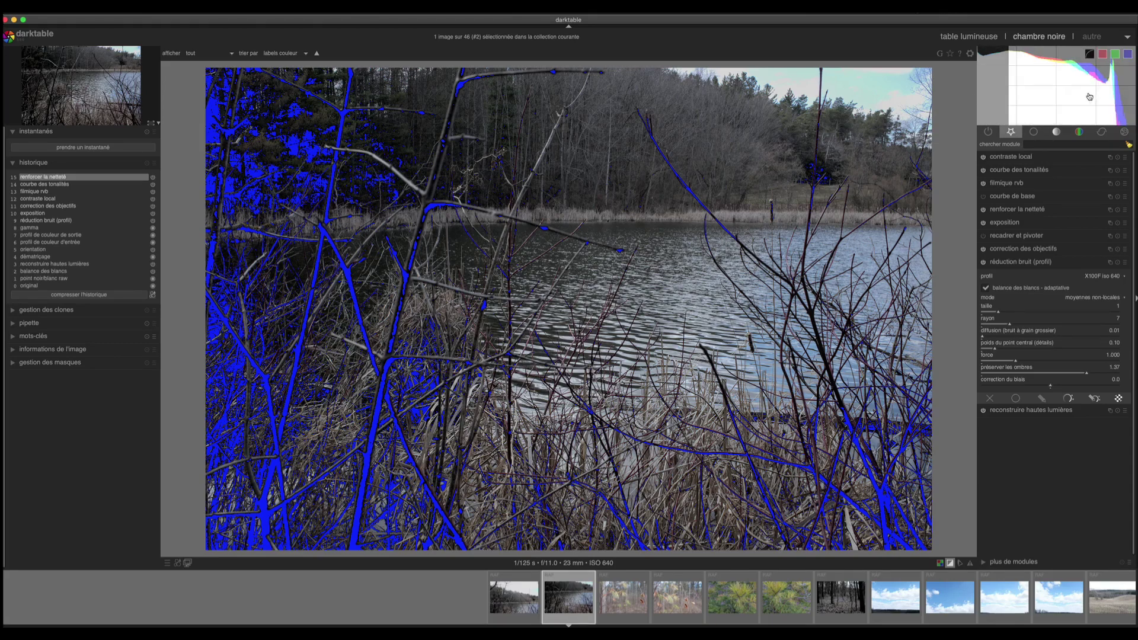
left_click(1021, 262)
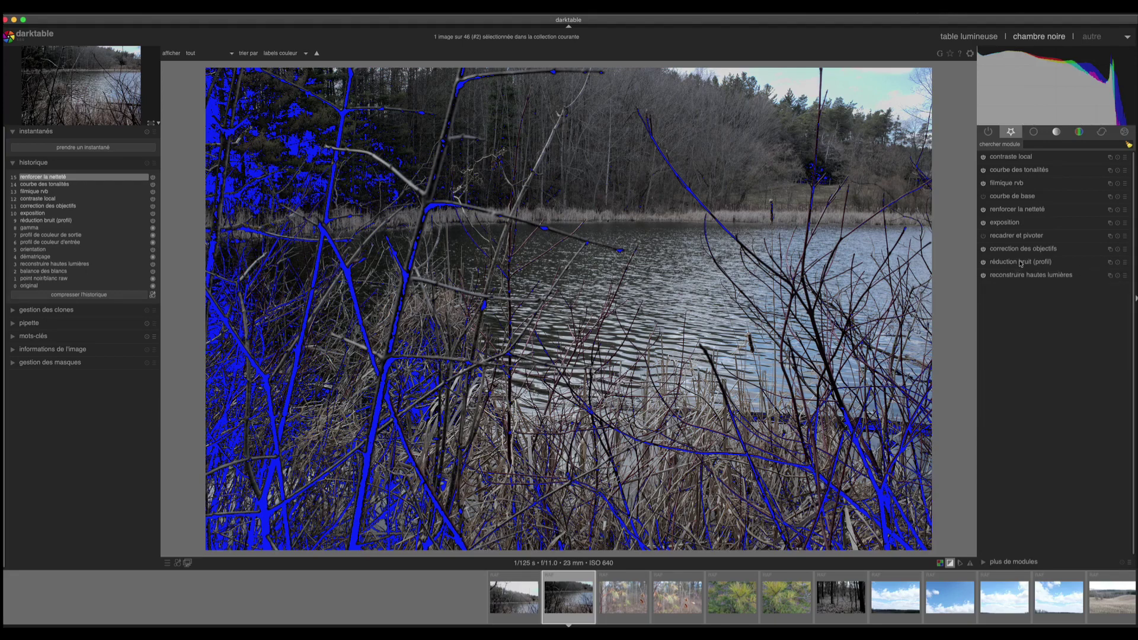
left_click(1015, 223)
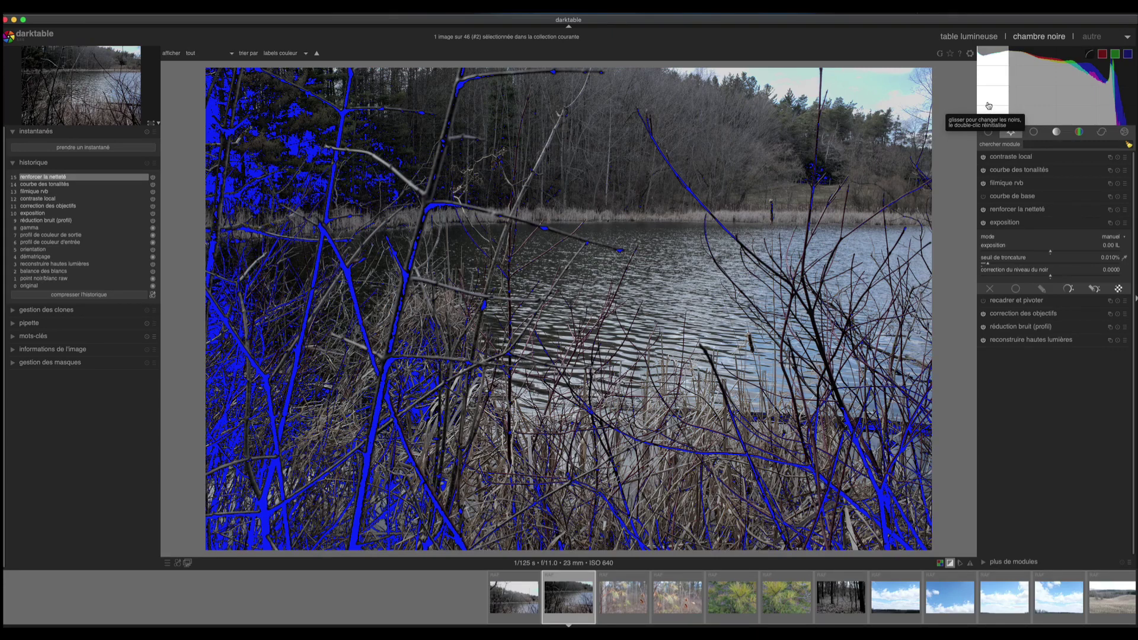
left_click(1056, 251)
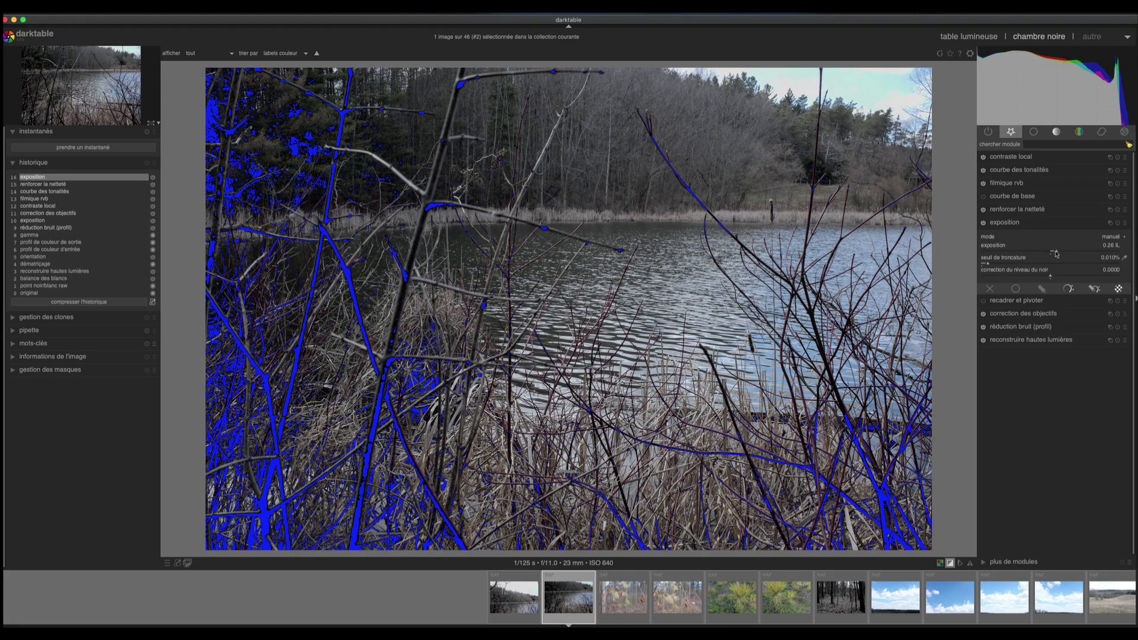
left_click_drag(1056, 254, 1065, 253)
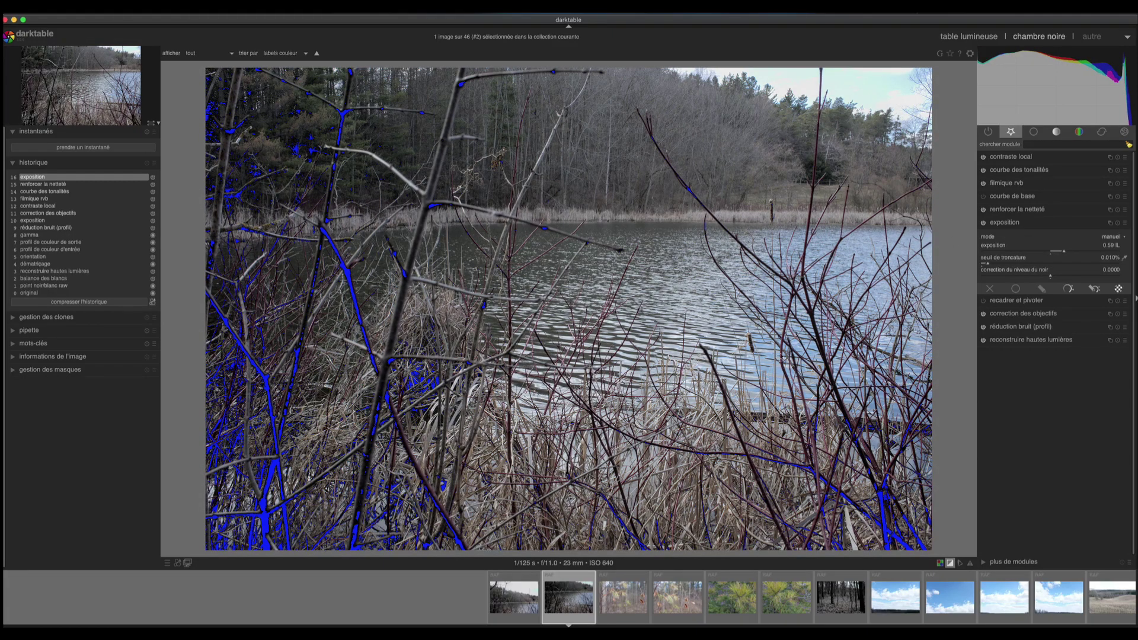
left_click_drag(1052, 256, 1068, 250)
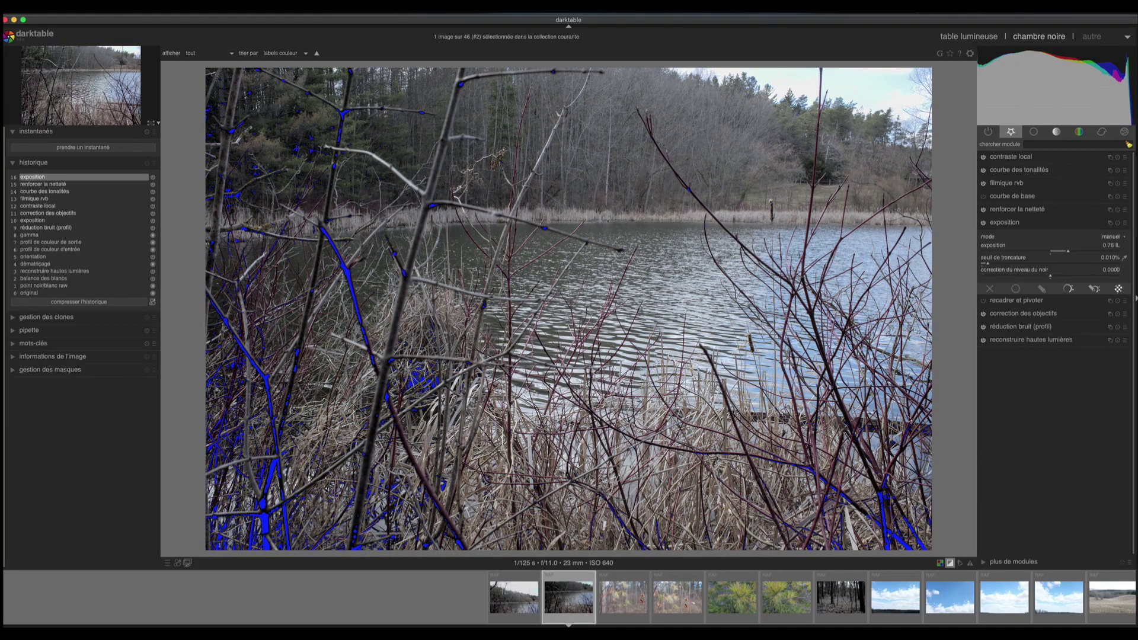
left_click(952, 565)
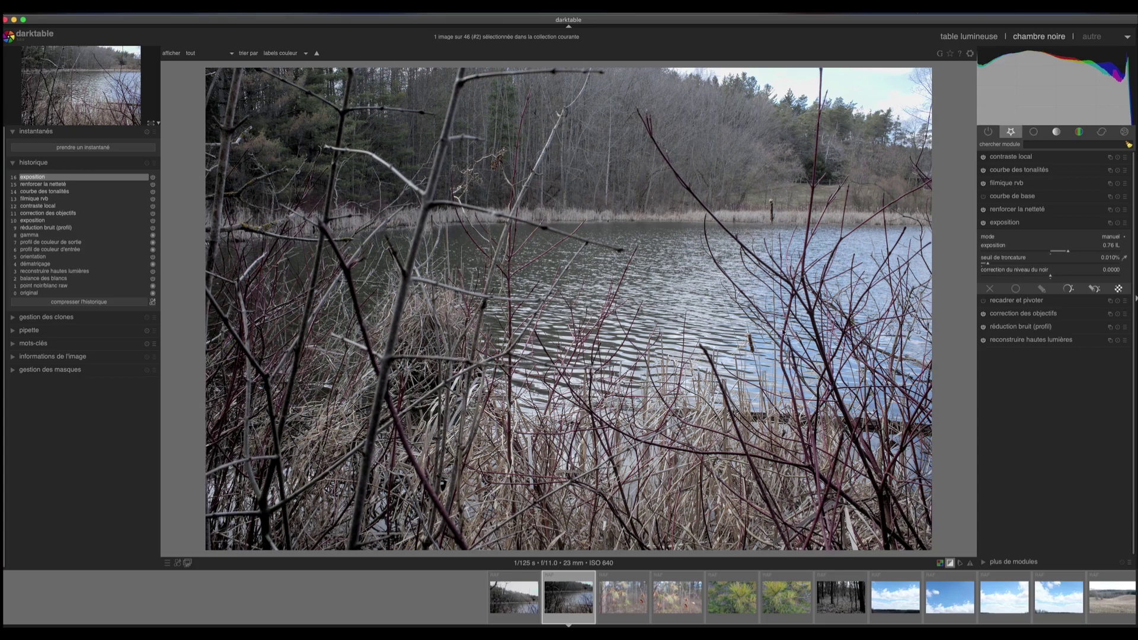
left_click(950, 563)
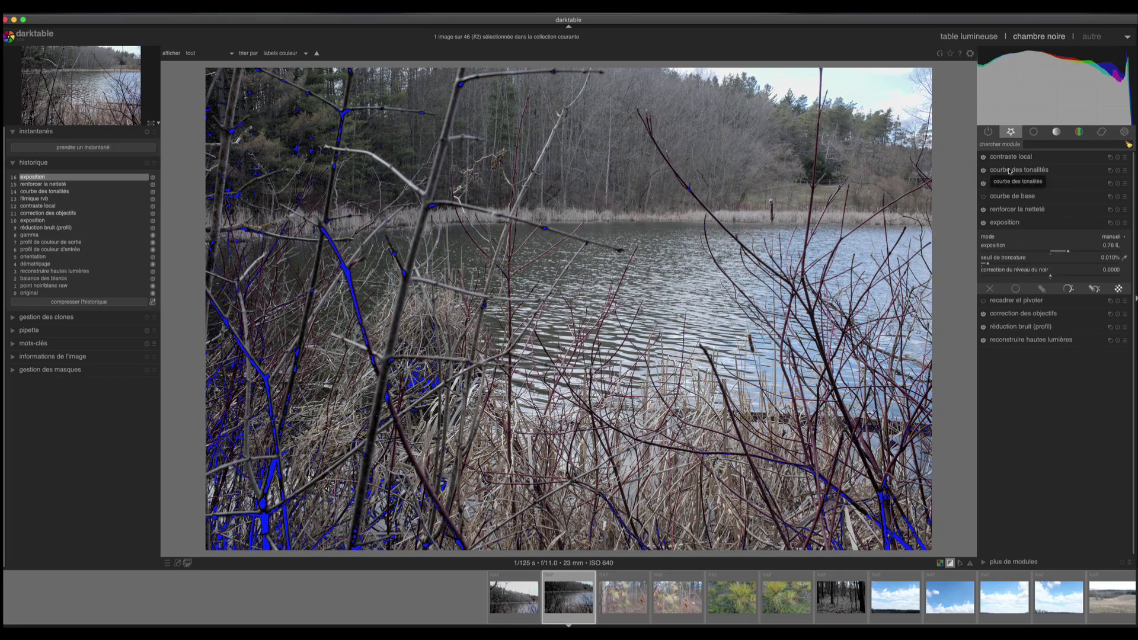
Shape a gentle S-curve in the tone curve module, anchoring the midtones at 50/50, raising the highlights and lowering the shadows
left_click(1005, 171)
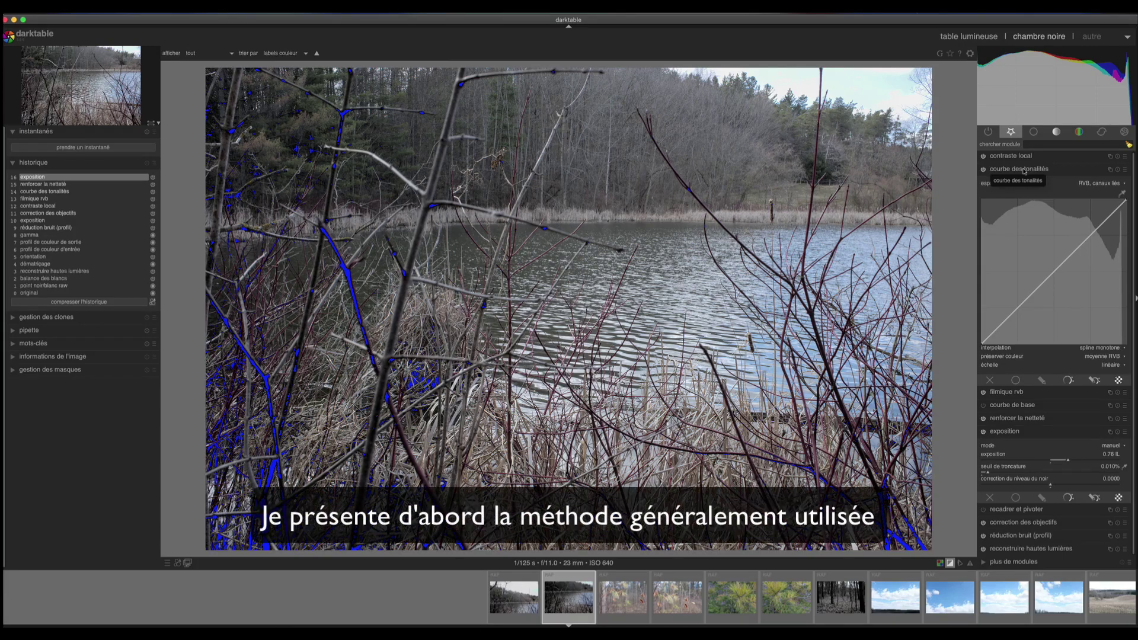
left_click(1055, 273)
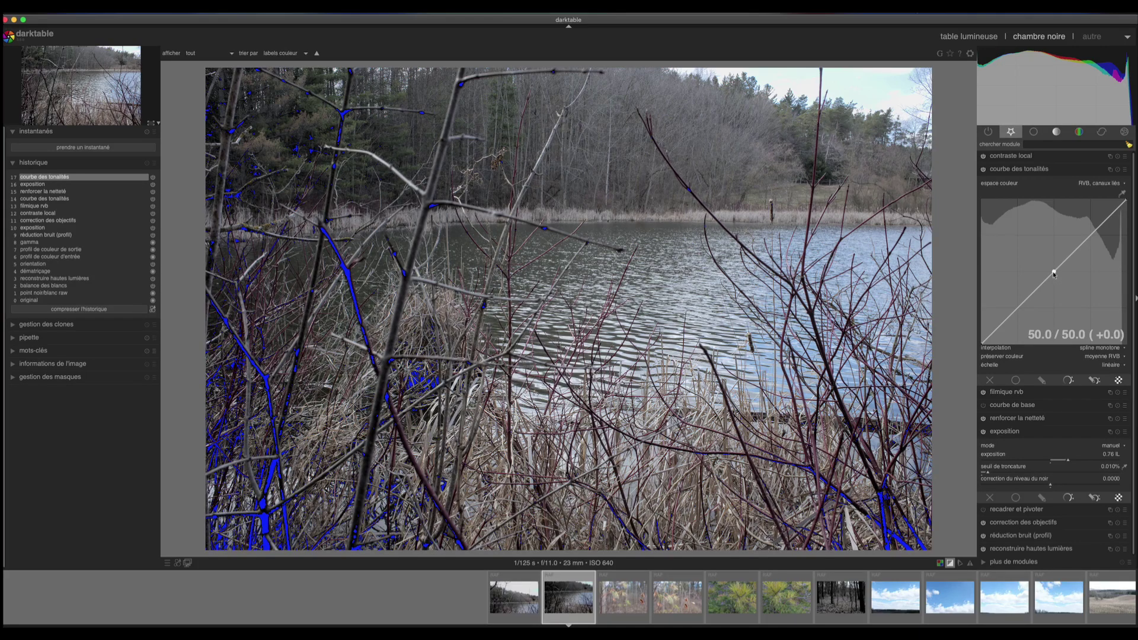
left_click(1091, 236)
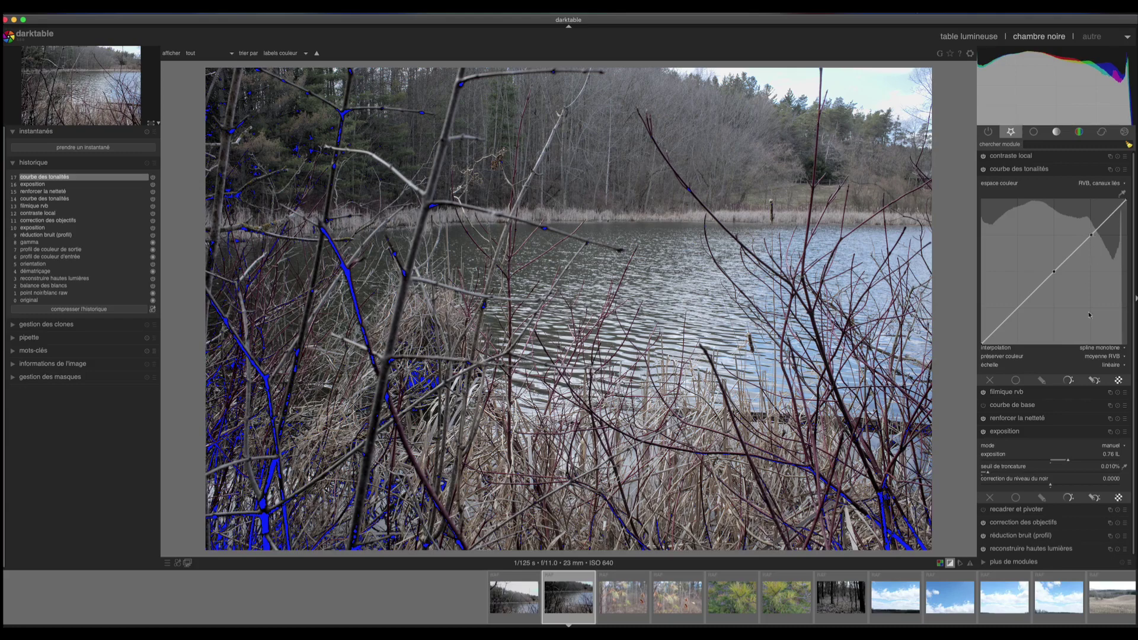
left_click(1017, 309)
left_click_drag(1091, 235, 1089, 229)
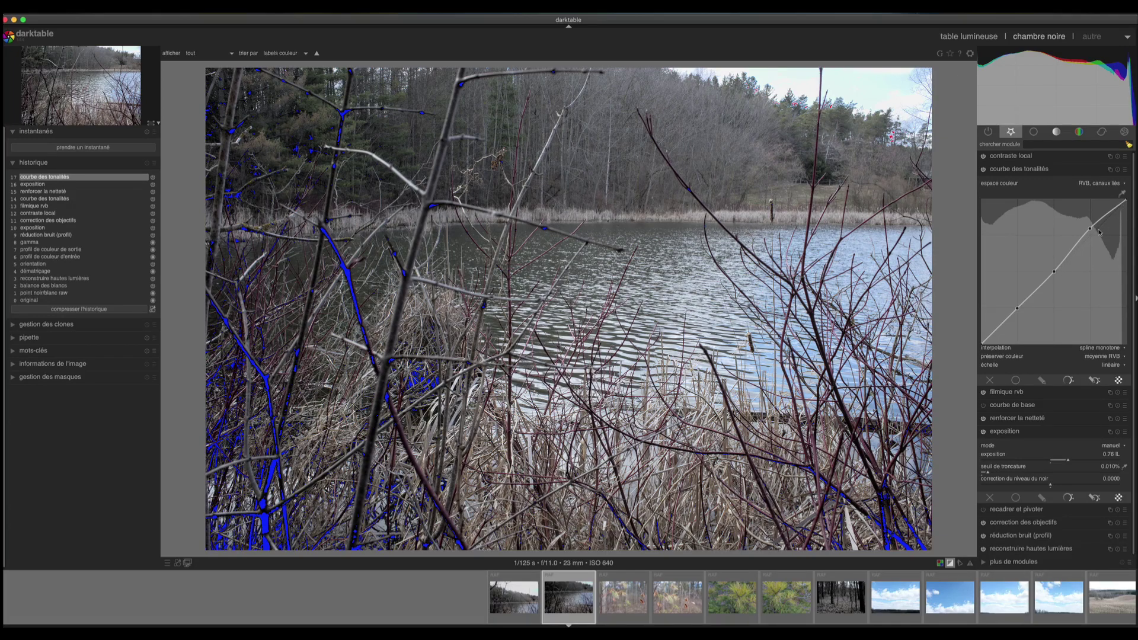
left_click_drag(1018, 309, 1017, 314)
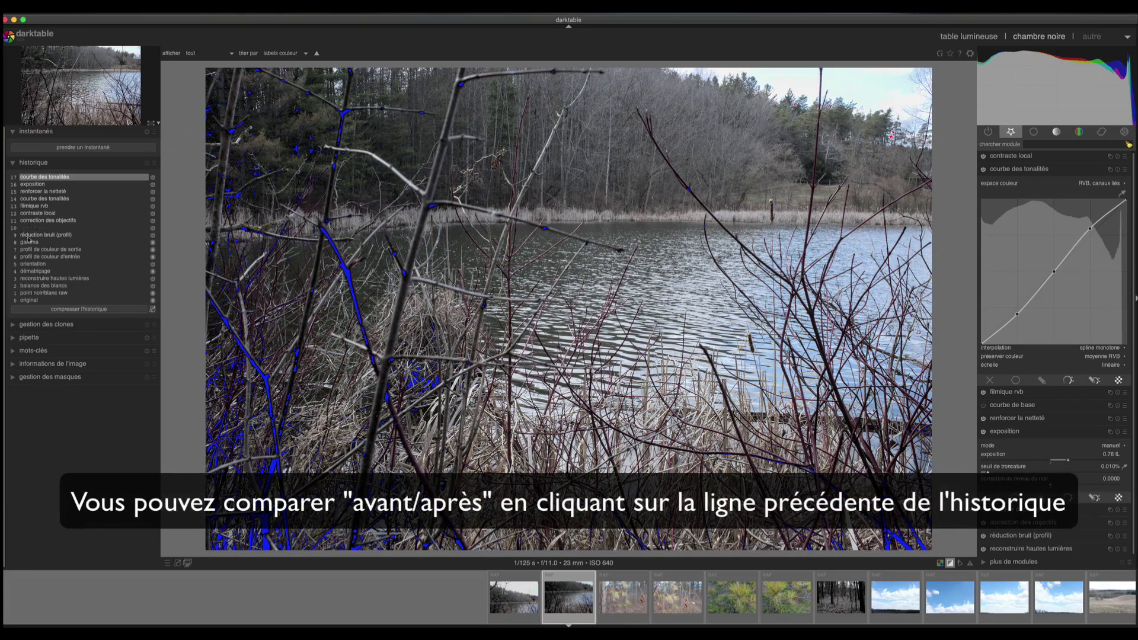
Compare the photo before and after the tone curve through the history, with the clipping indicator turned off
left_click(25, 185)
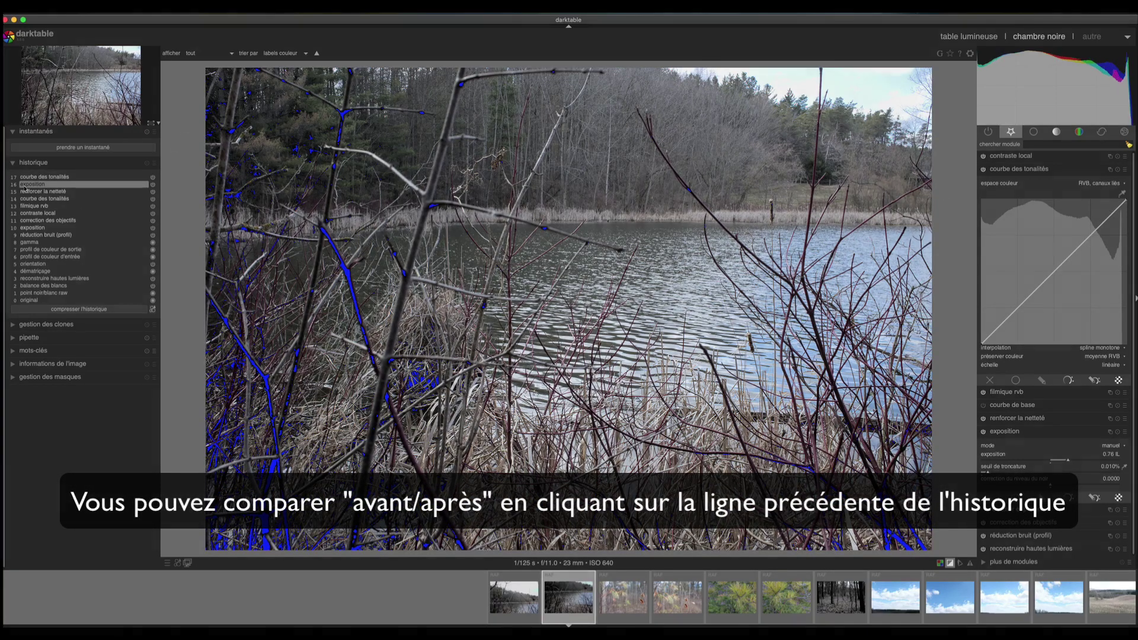
left_click(25, 177)
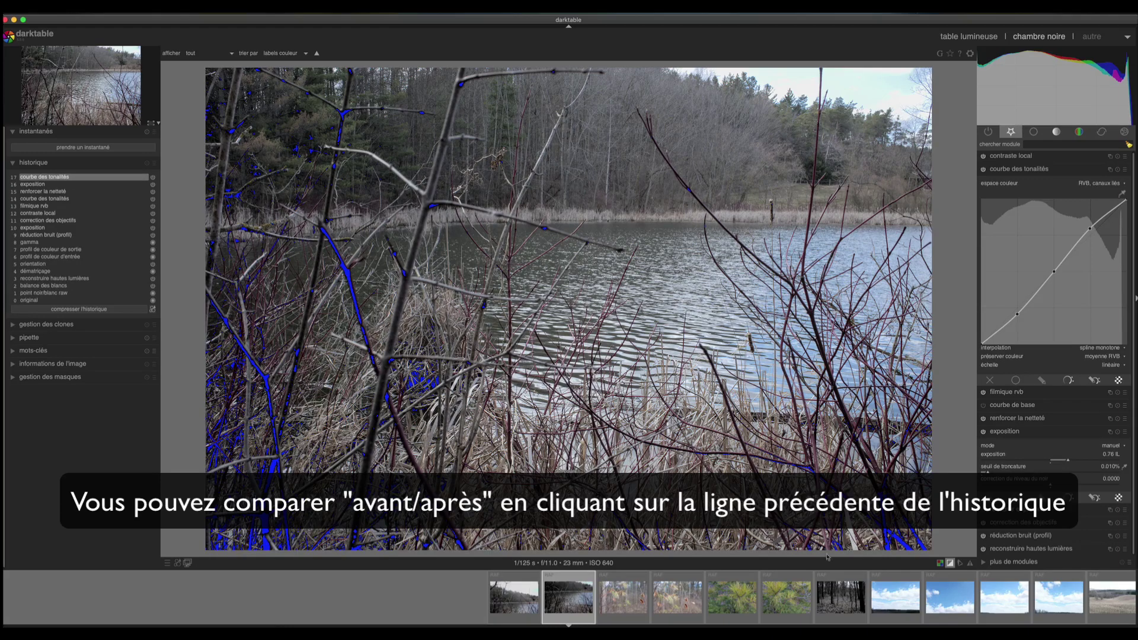
left_click(950, 563)
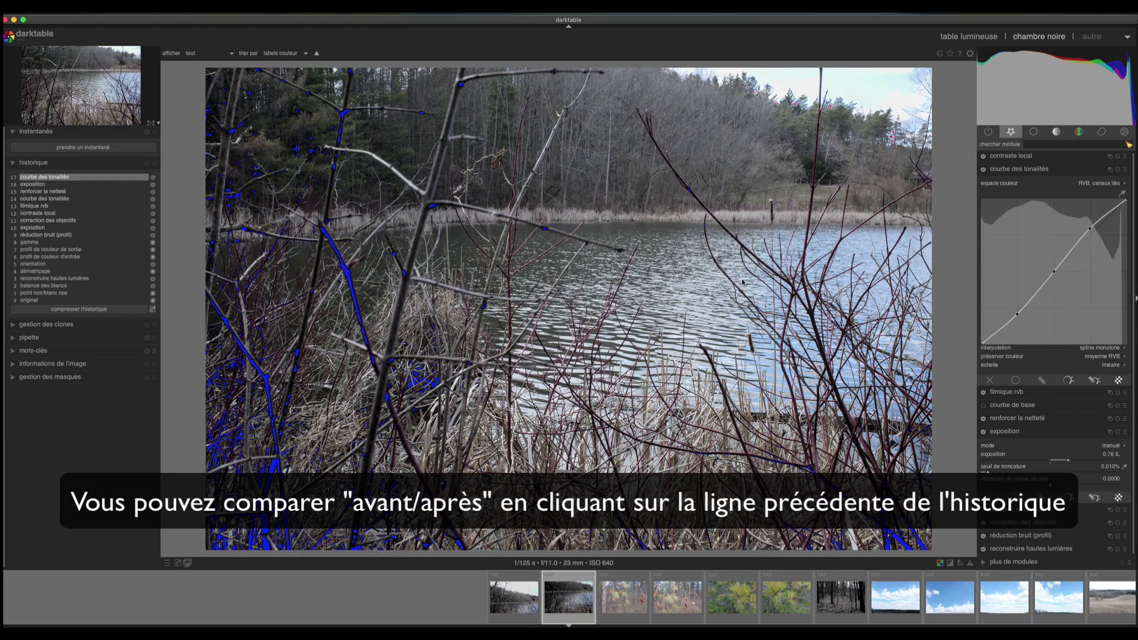
left_click(45, 184)
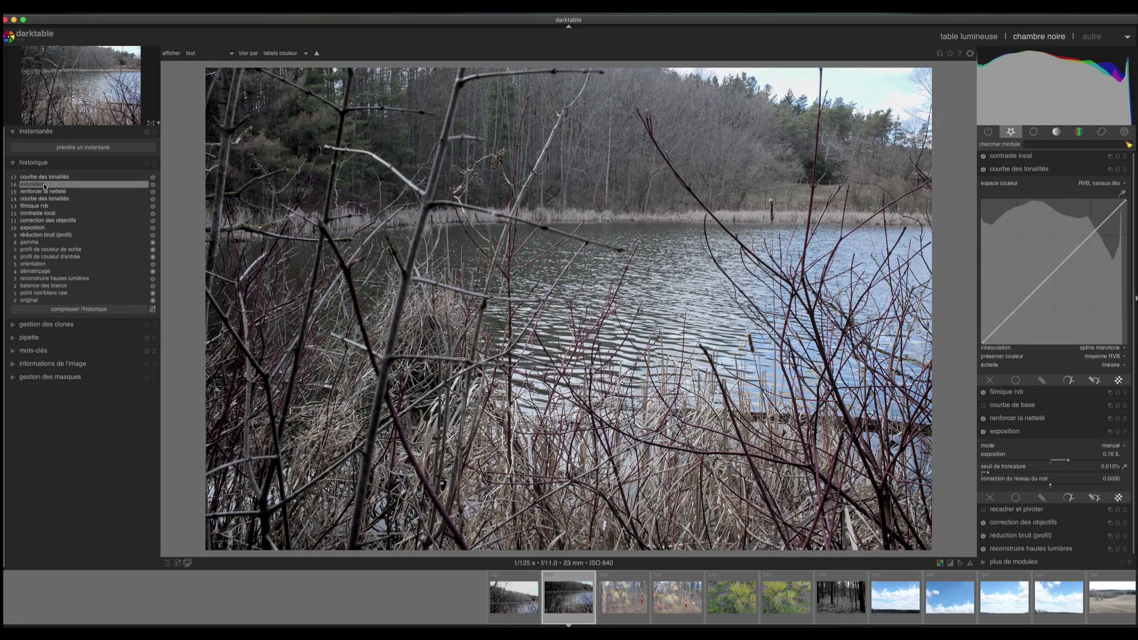
left_click(44, 178)
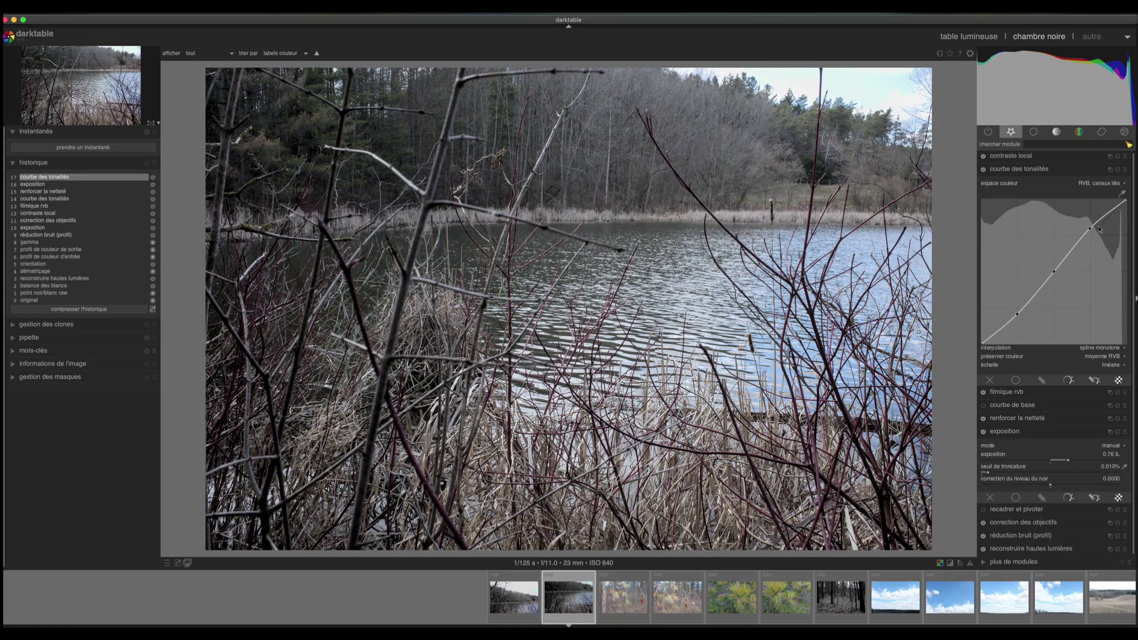
Strengthen the tone curve's contrast by raising the highlight point and lowering the shadow point further
scroll(1100, 230, "up", 5)
left_click_drag(1018, 315, 1019, 319)
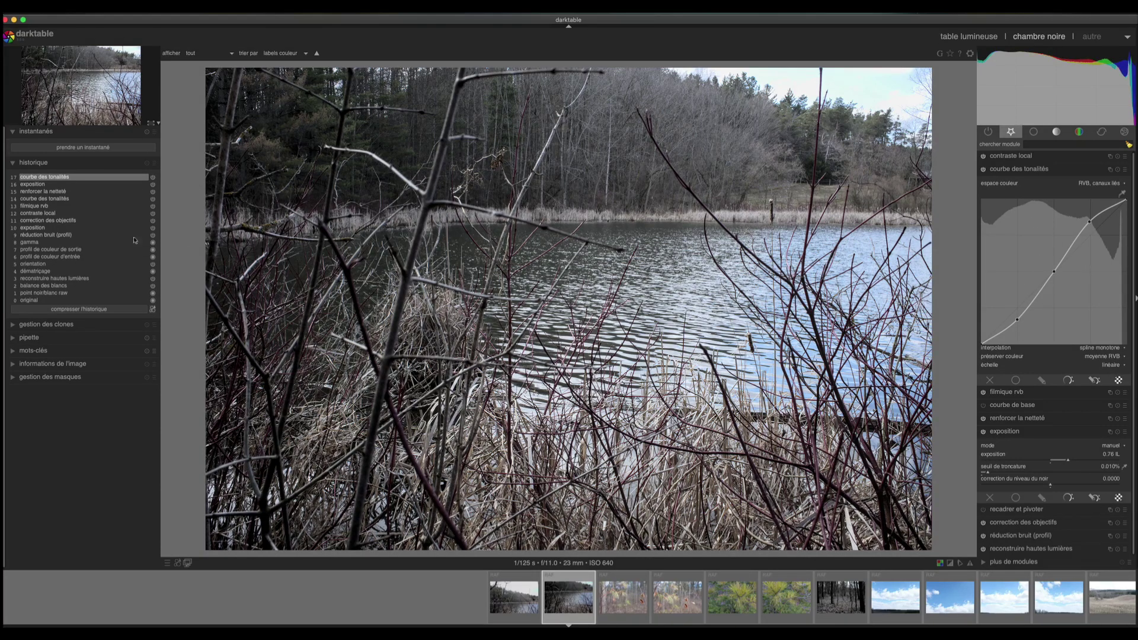
Lower the tone curve's shadow point drastically, re-adding the midtone anchor, and compare the photo with and without the curve in the history
left_click(33, 185)
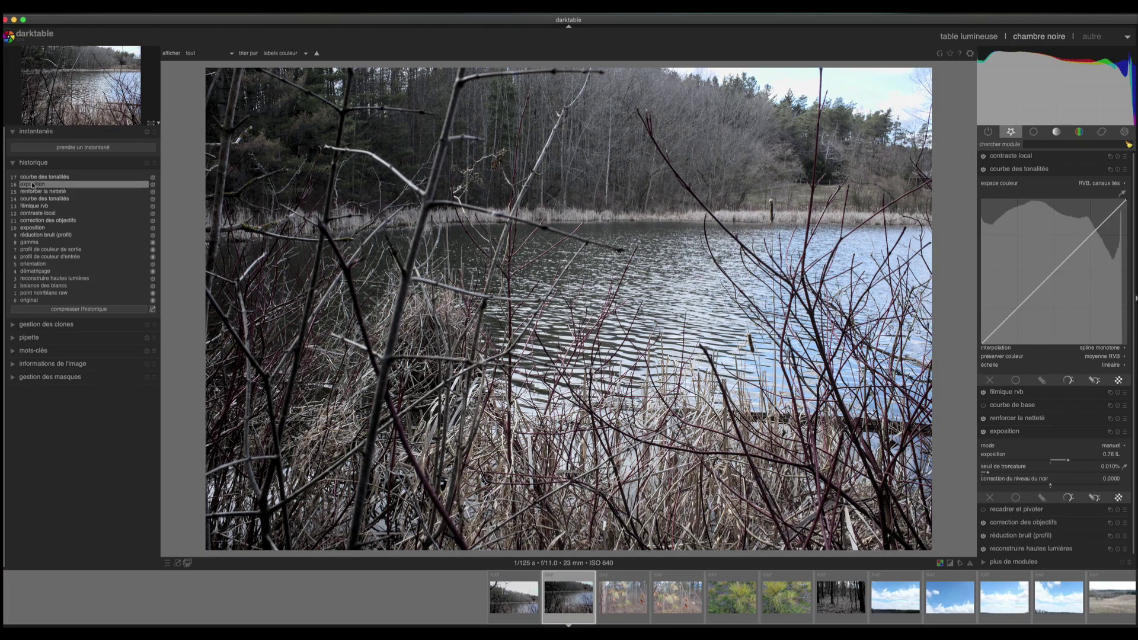
left_click(35, 177)
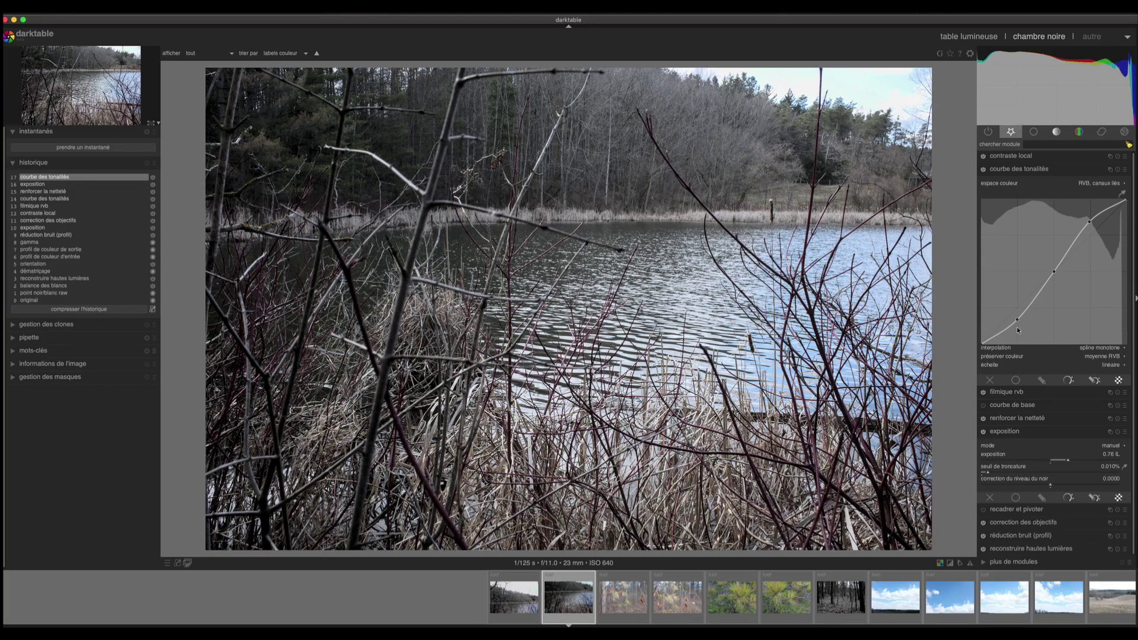
right_click(1054, 273)
left_click_drag(1018, 320, 1018, 335)
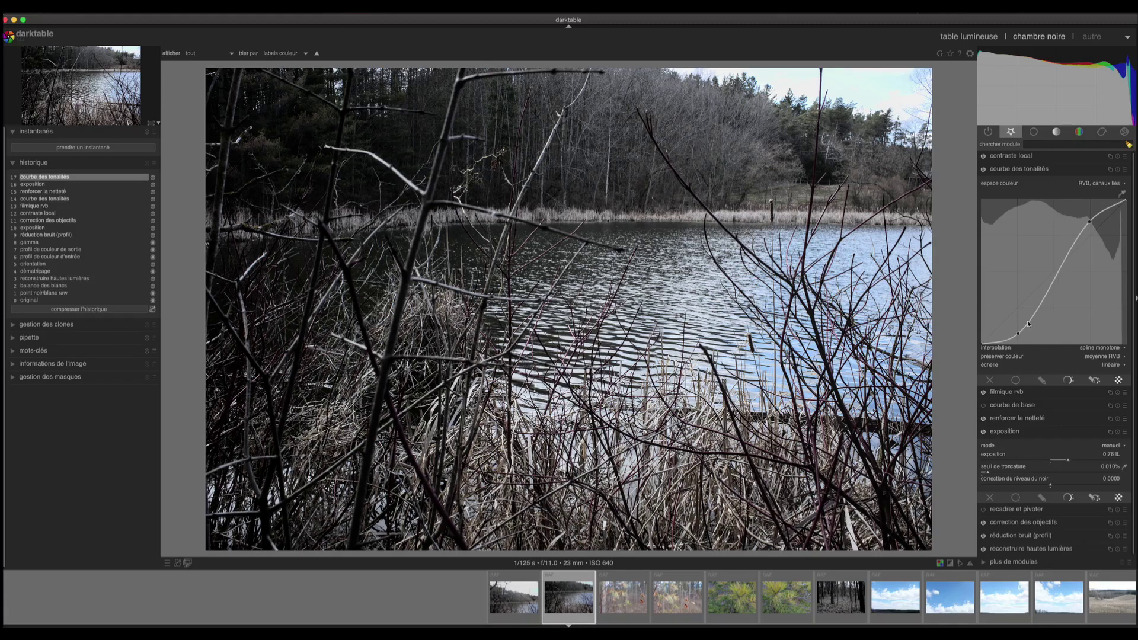
left_click(1055, 273)
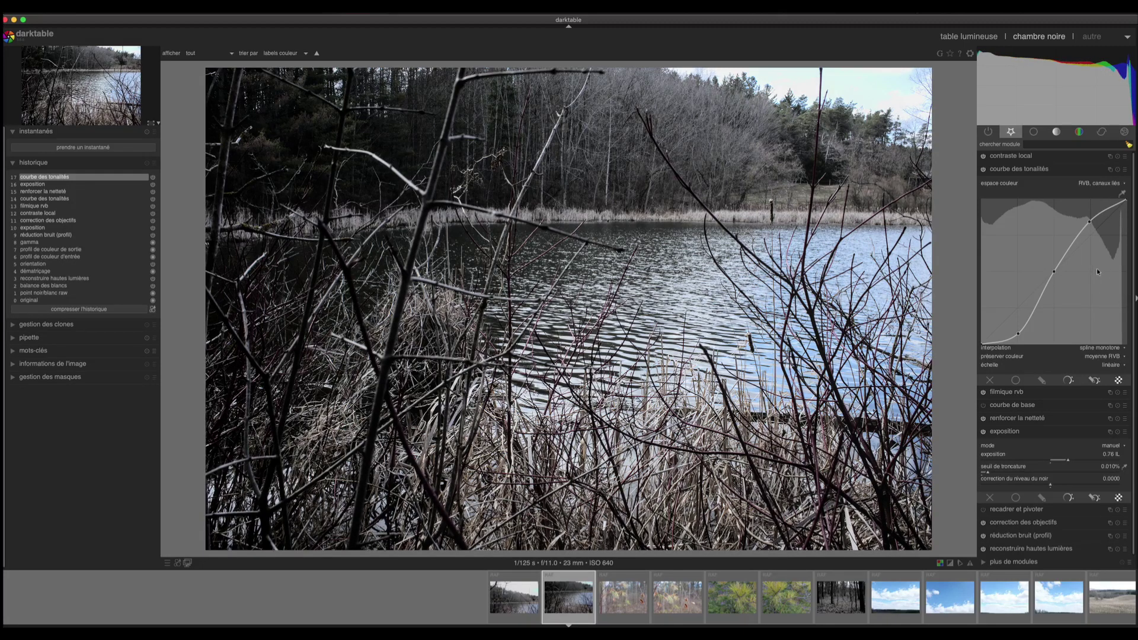
left_click(49, 186)
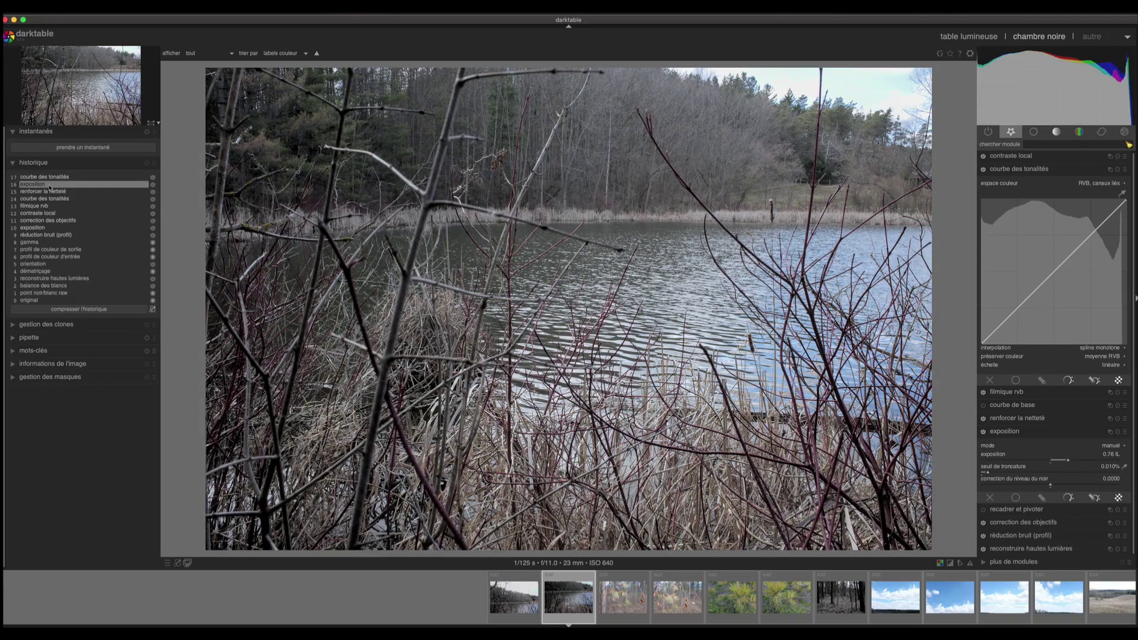
left_click(47, 177)
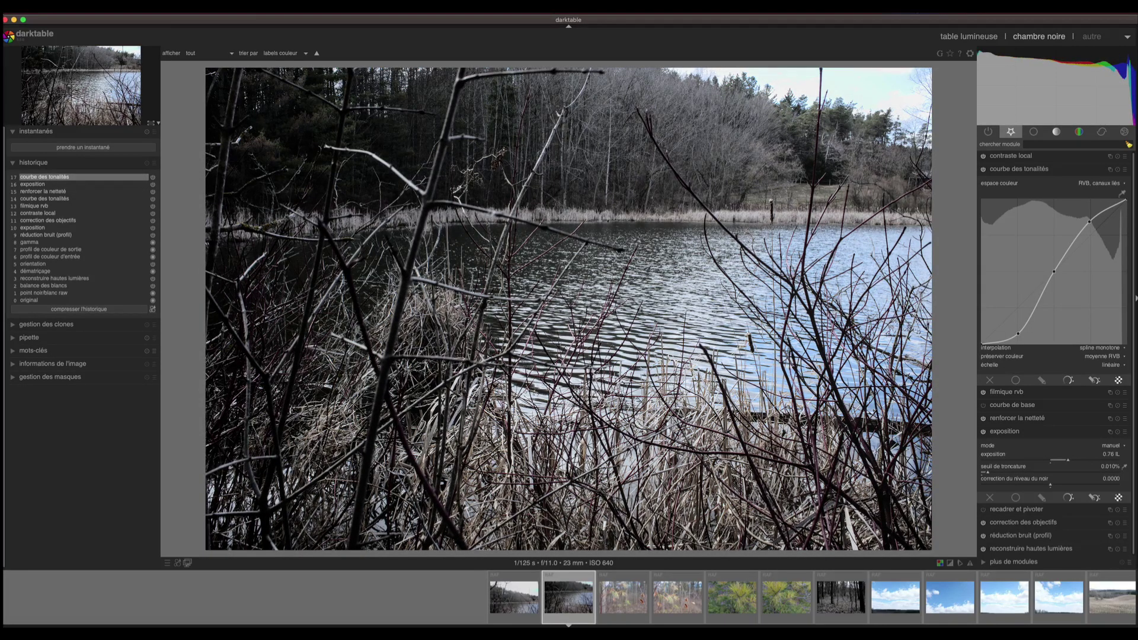
Turn on the clipping indicator and reset the tone curve to a straight line
left_click(951, 563)
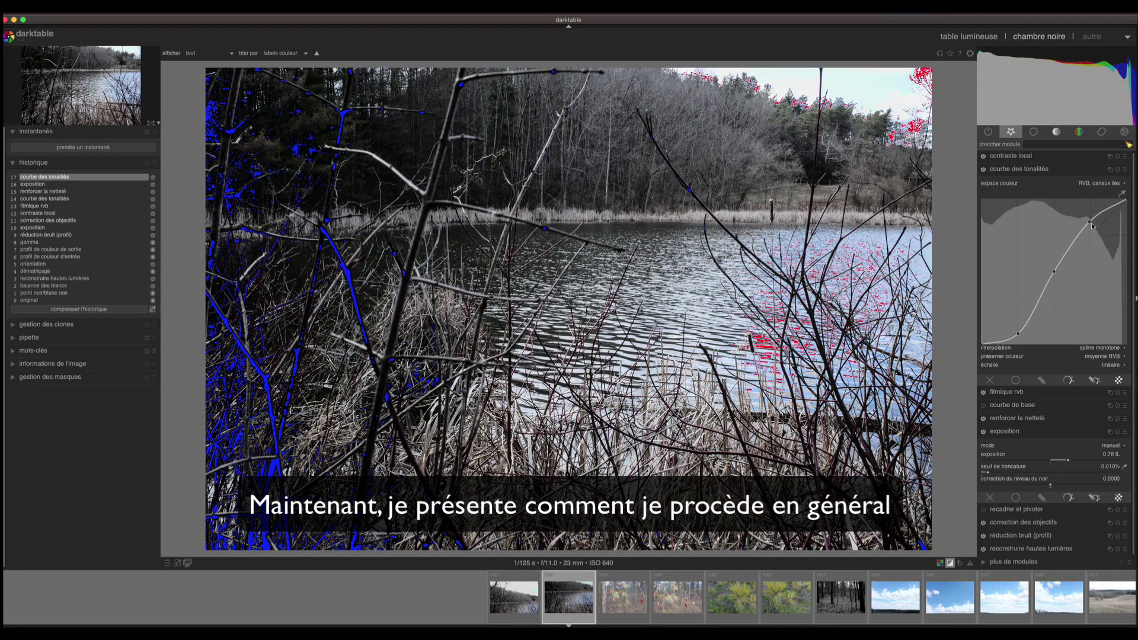
mouse_move(1090, 222)
double_click(1090, 223)
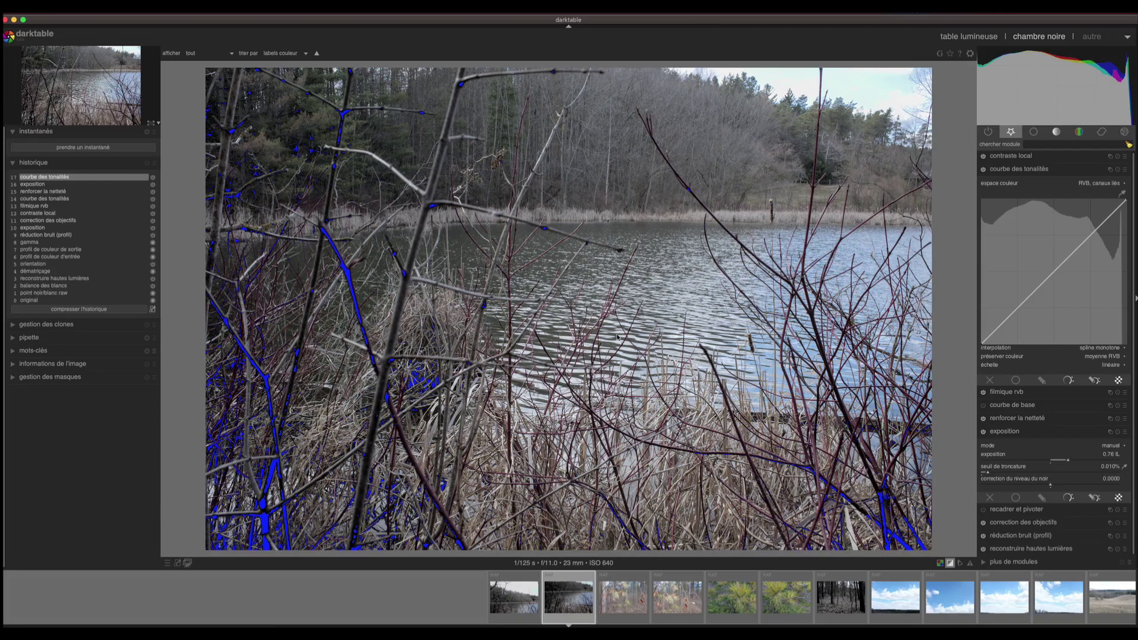
Sample a bright water ripple at 100% zoom with the tone curve's colour picker and add a highlight node at about 79.2
scroll(619, 341, "up", 5)
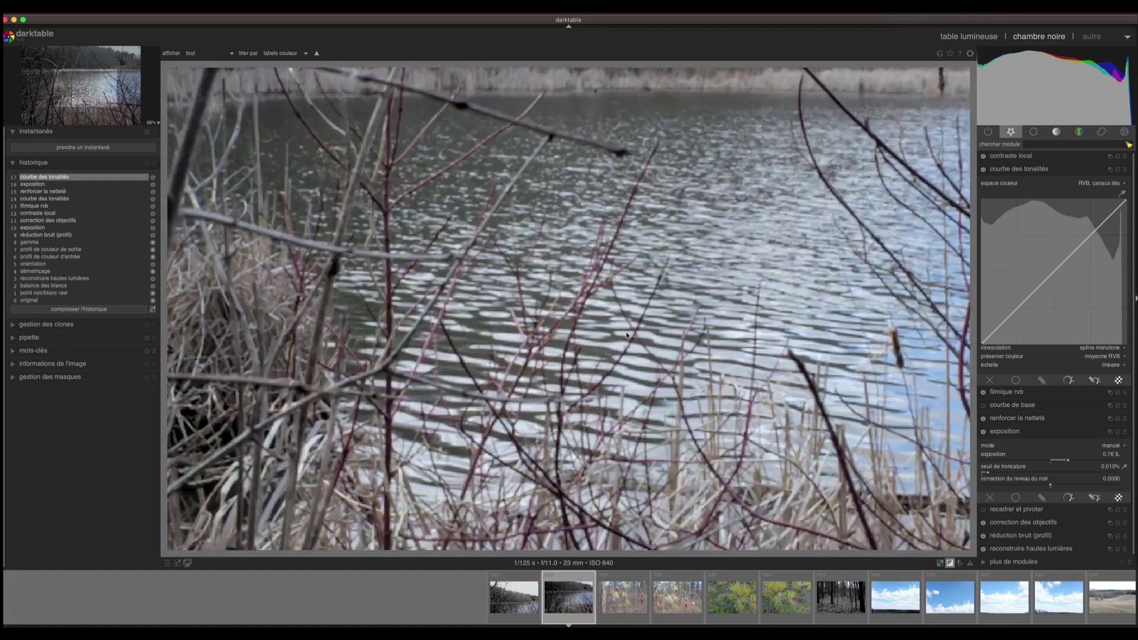
scroll(628, 336, "up", 2)
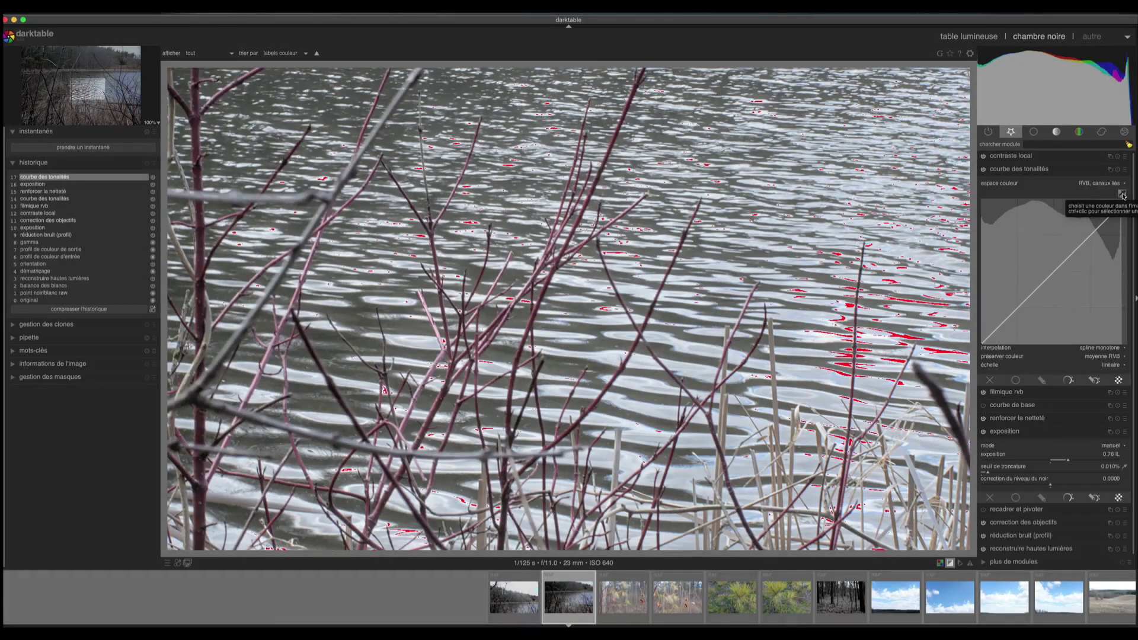
left_click(1123, 194)
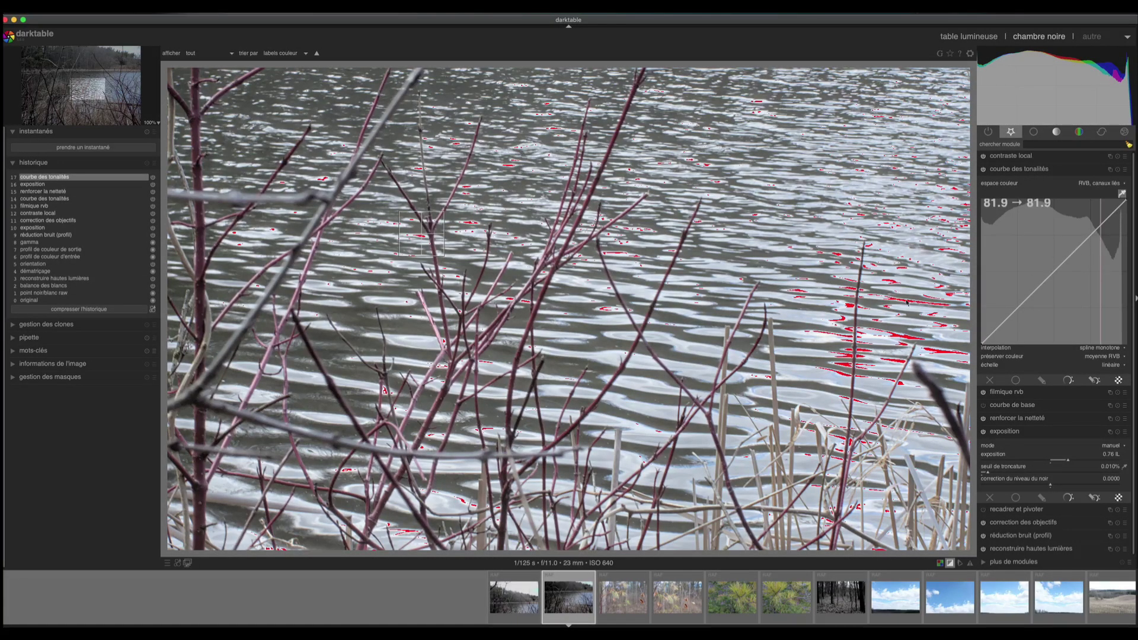
left_click(704, 349)
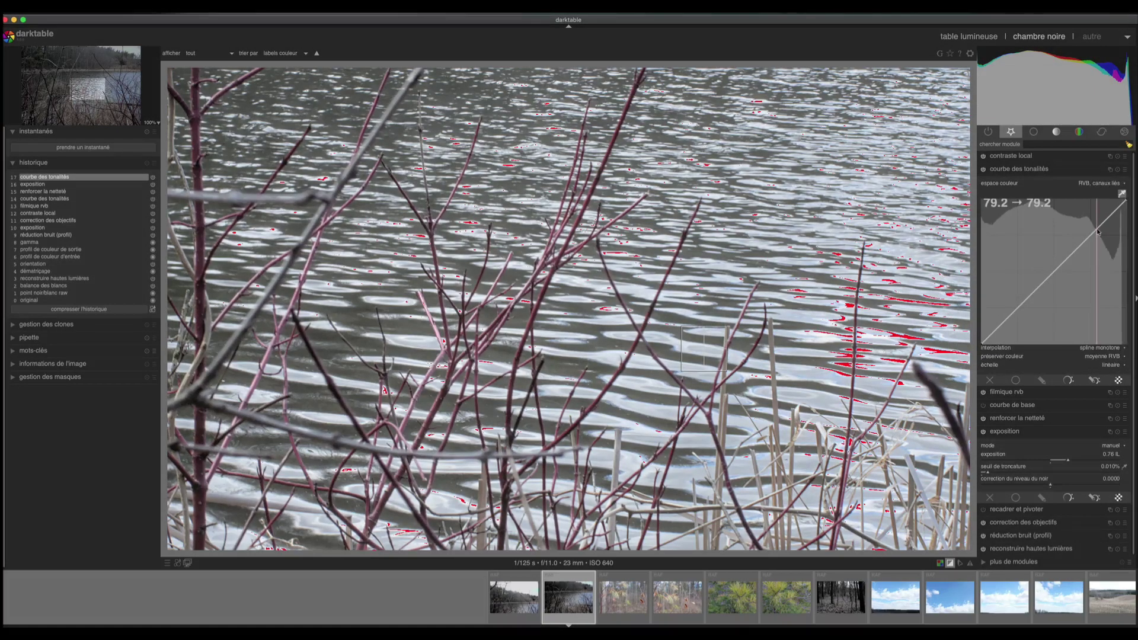
left_click(1098, 230)
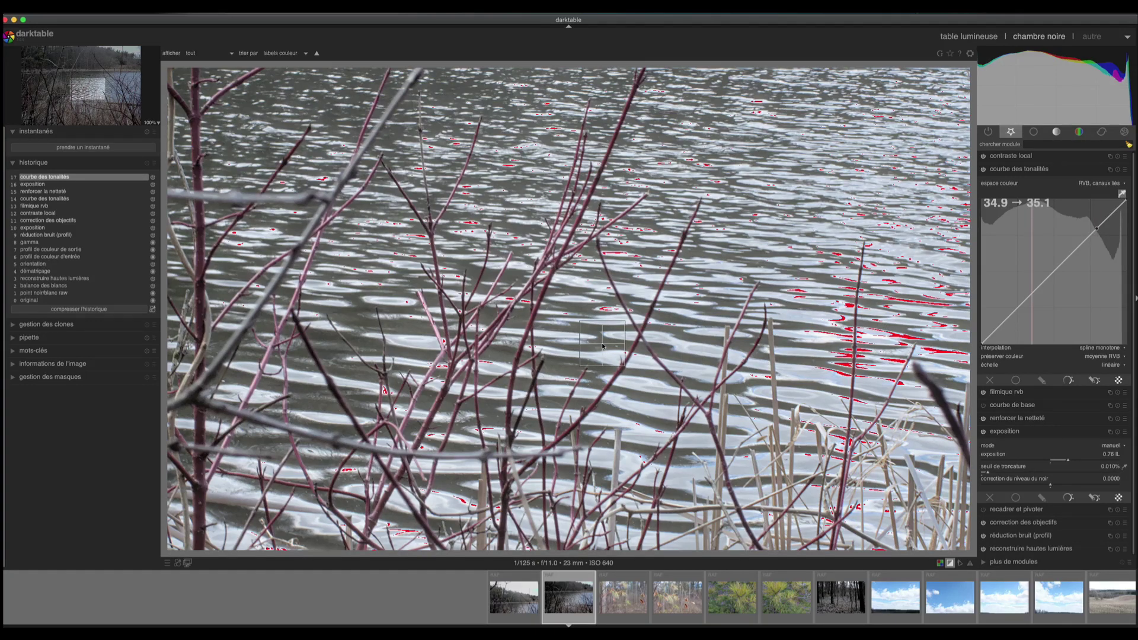
Add a shadow node at about 35.1 from the sampled dark water and a midtone node above it, with the colour picker turned off
left_click(1033, 294)
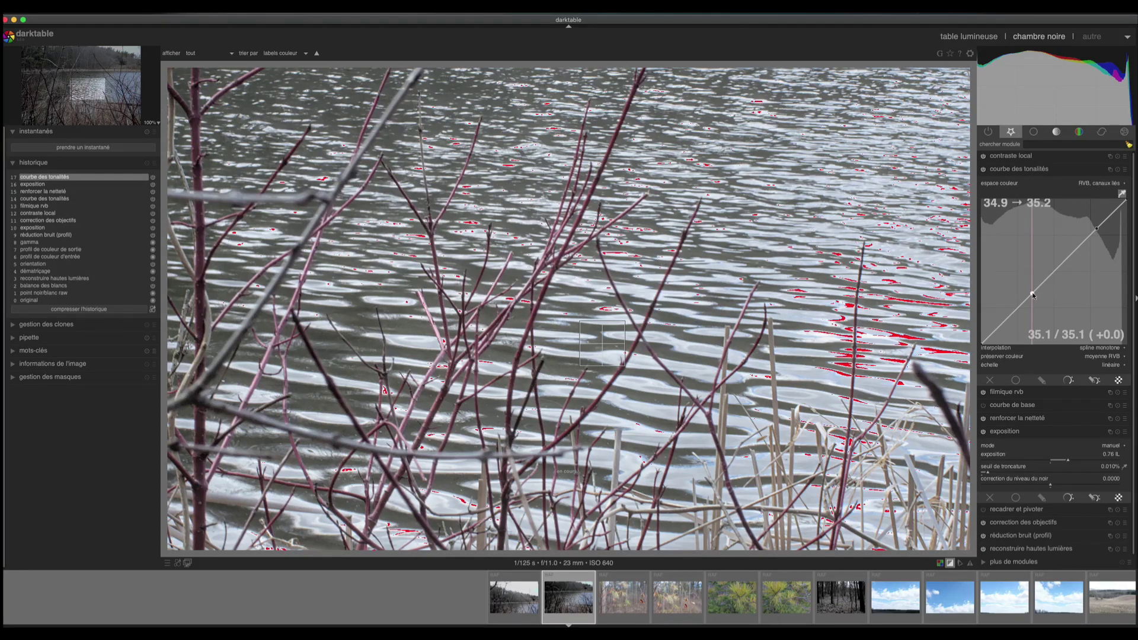
left_click(1067, 260)
left_click(1122, 194)
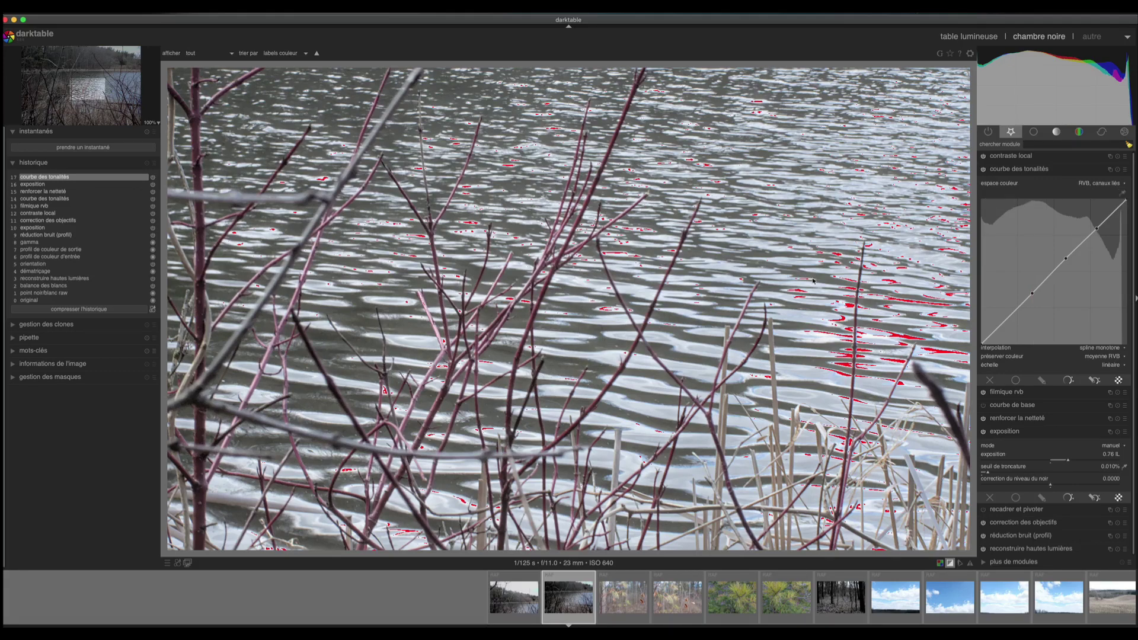
Shape an S-curve by raising the highlight node slightly and lowering the shadow node to about 29.2, with the whole photo in view
scroll(623, 340, "down", 3)
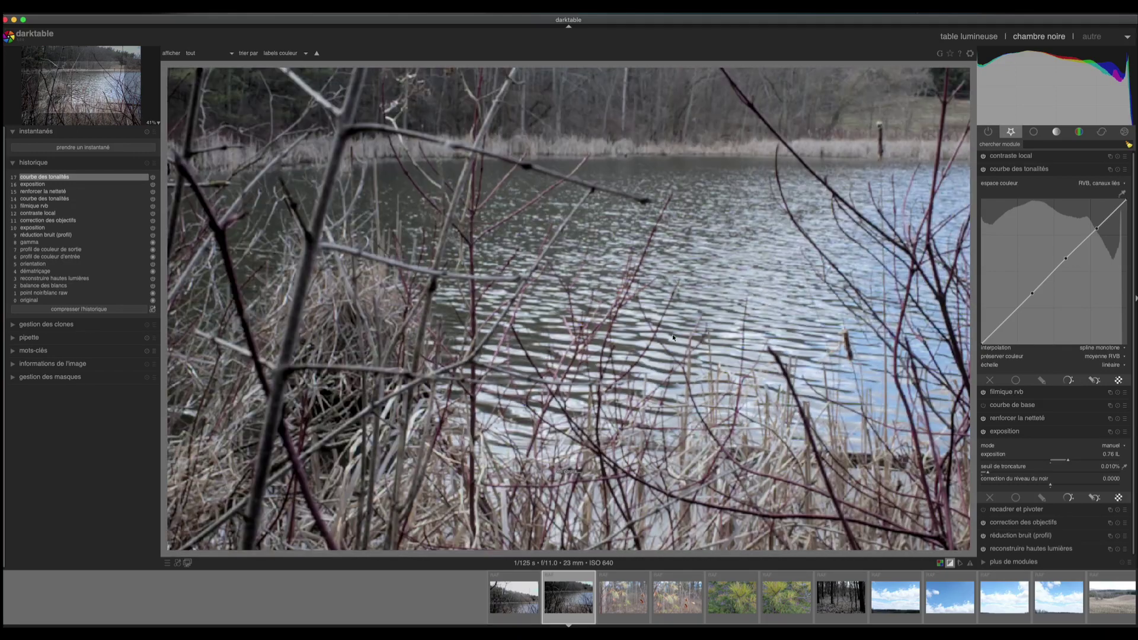
scroll(673, 338, "down", 1)
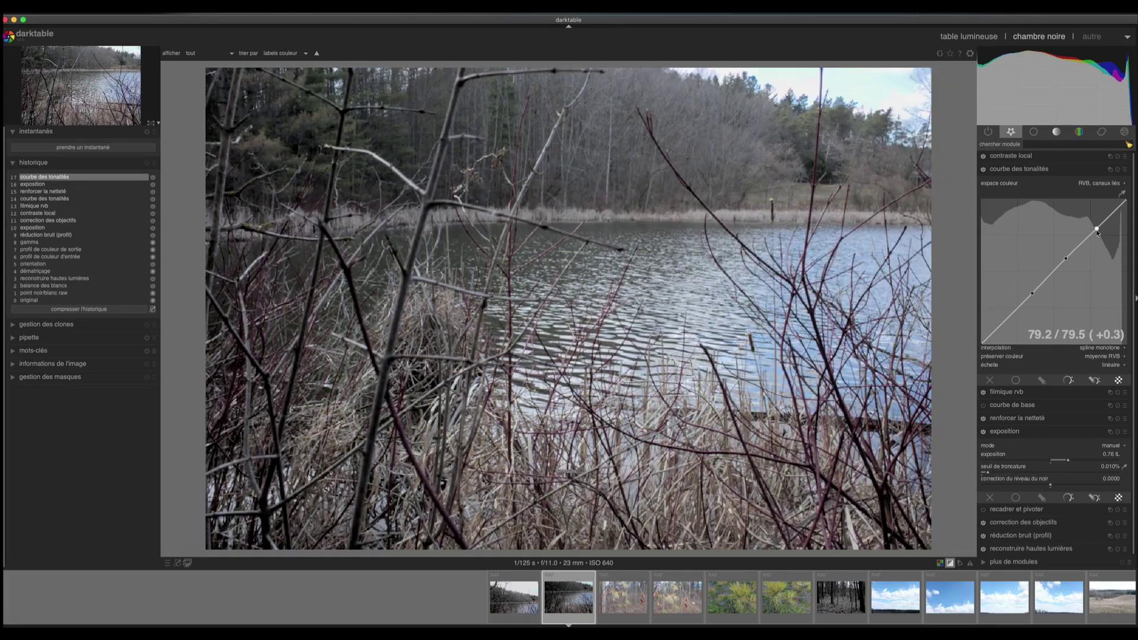
left_click_drag(1097, 229, 1095, 220)
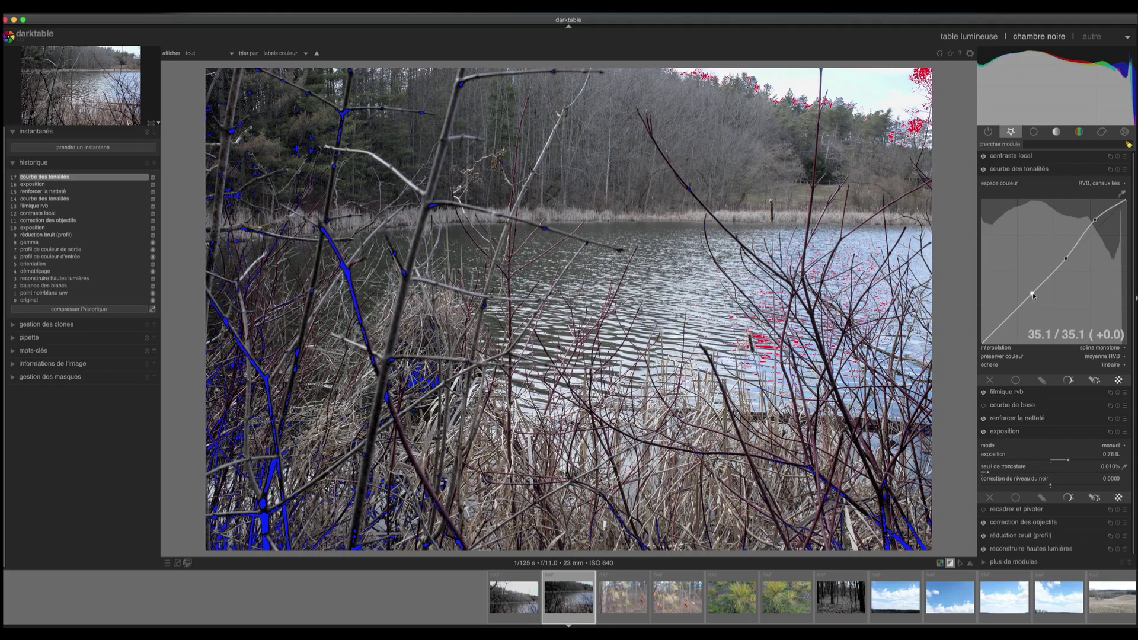
left_click_drag(1033, 297, 1034, 303)
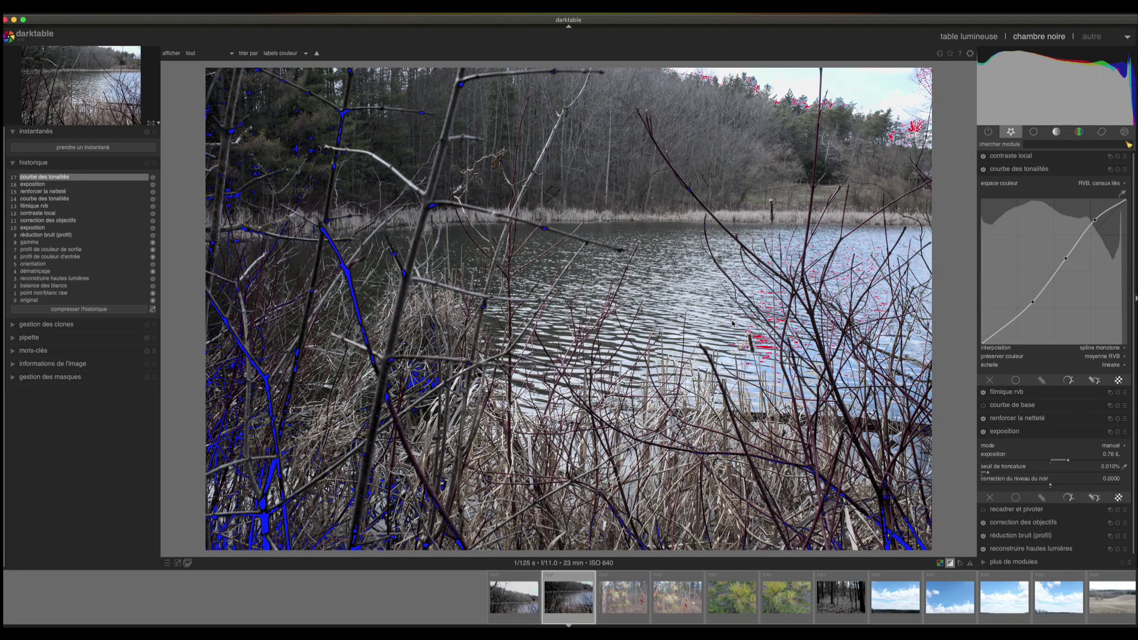
Compare the photo before and after the sampled tone curve in the history, and compress the history
left_click(35, 183)
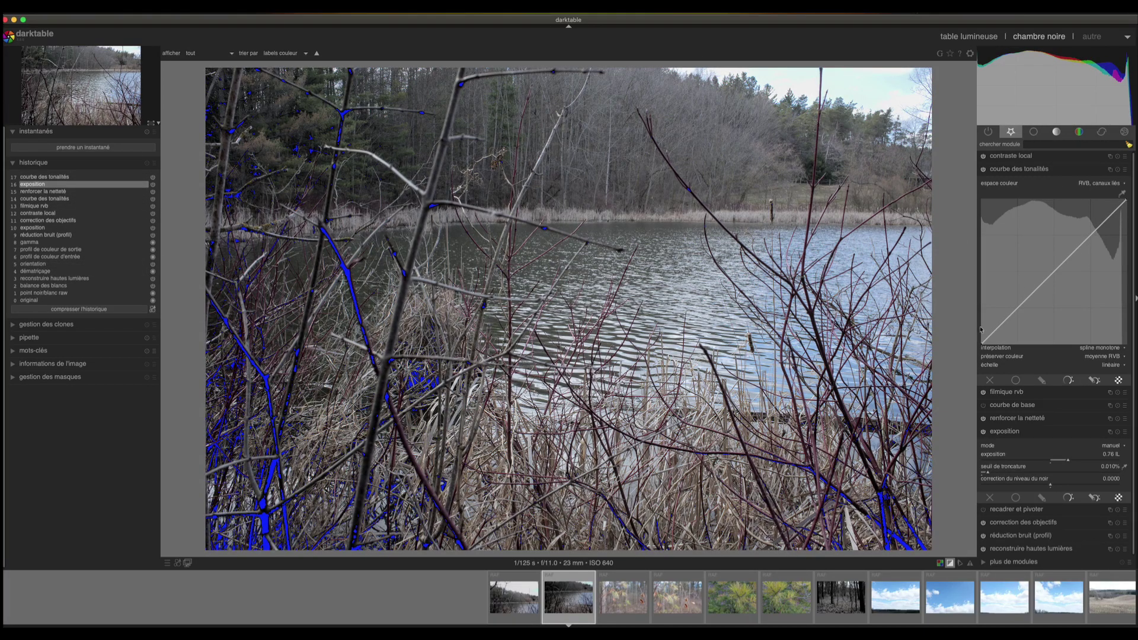
left_click(52, 176)
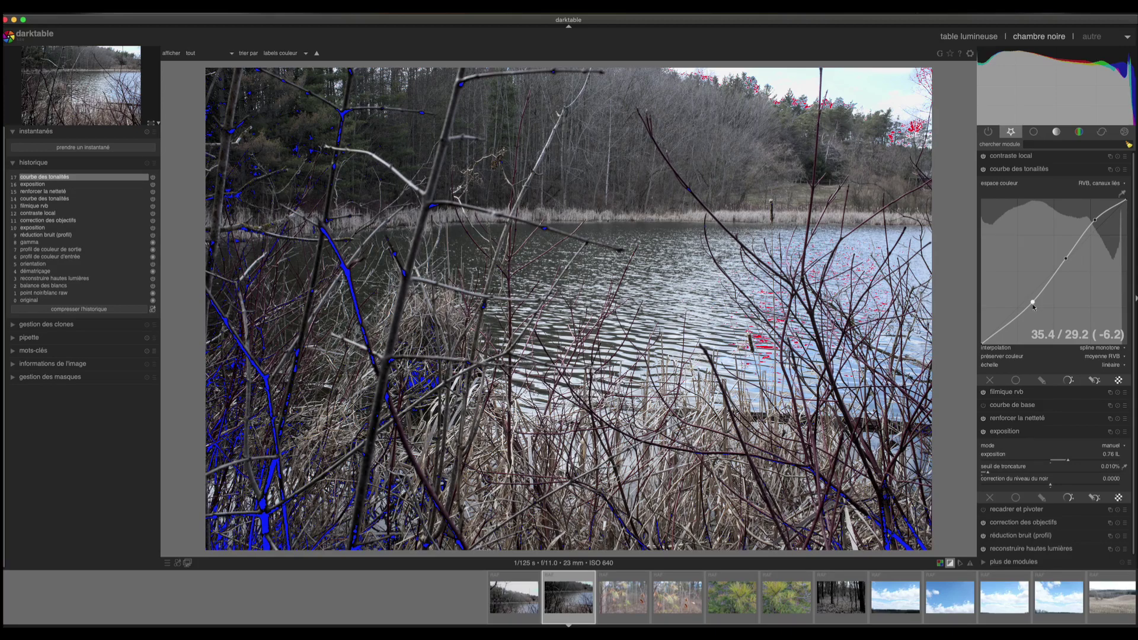
left_click(86, 310)
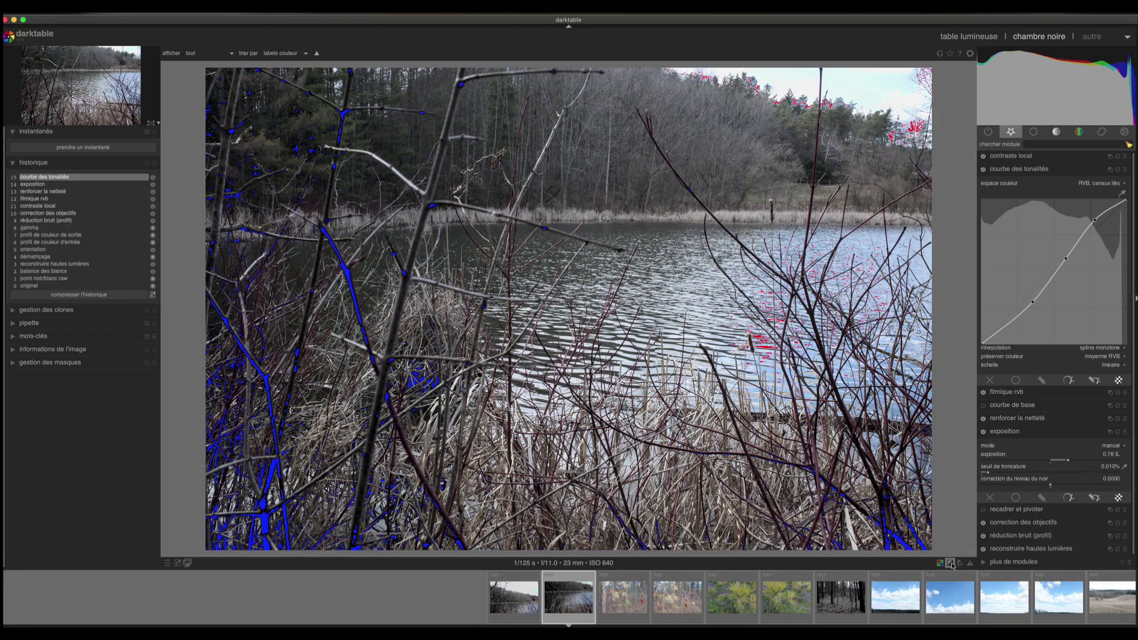
Compare the gamma history state with the final tone curve state twice, with the clipping indicator turned off
key("o")
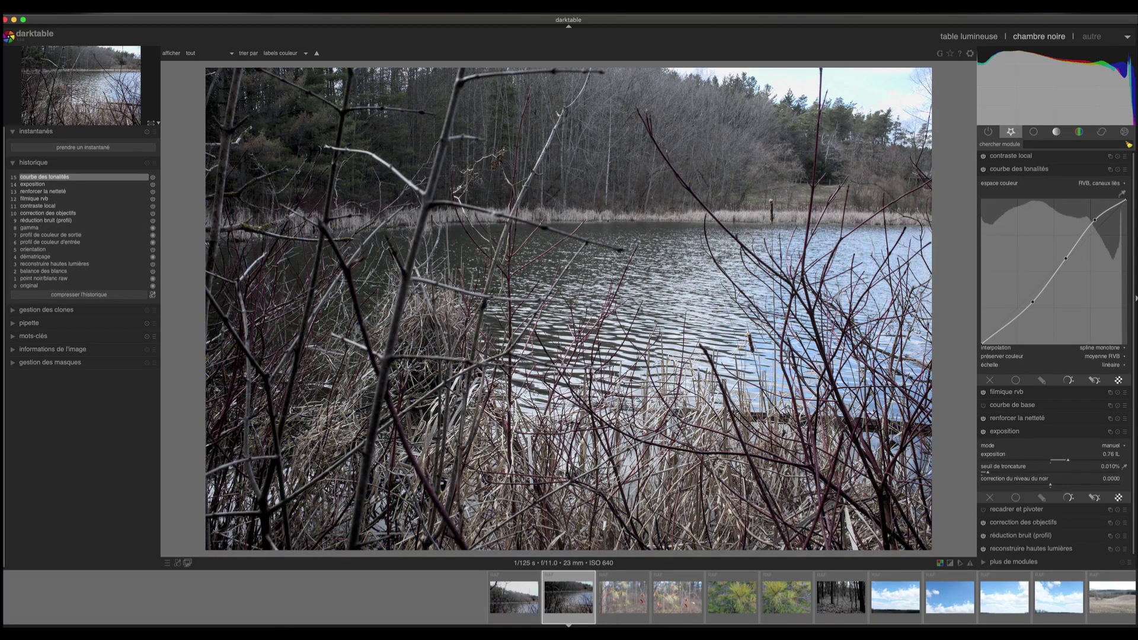
left_click(35, 228)
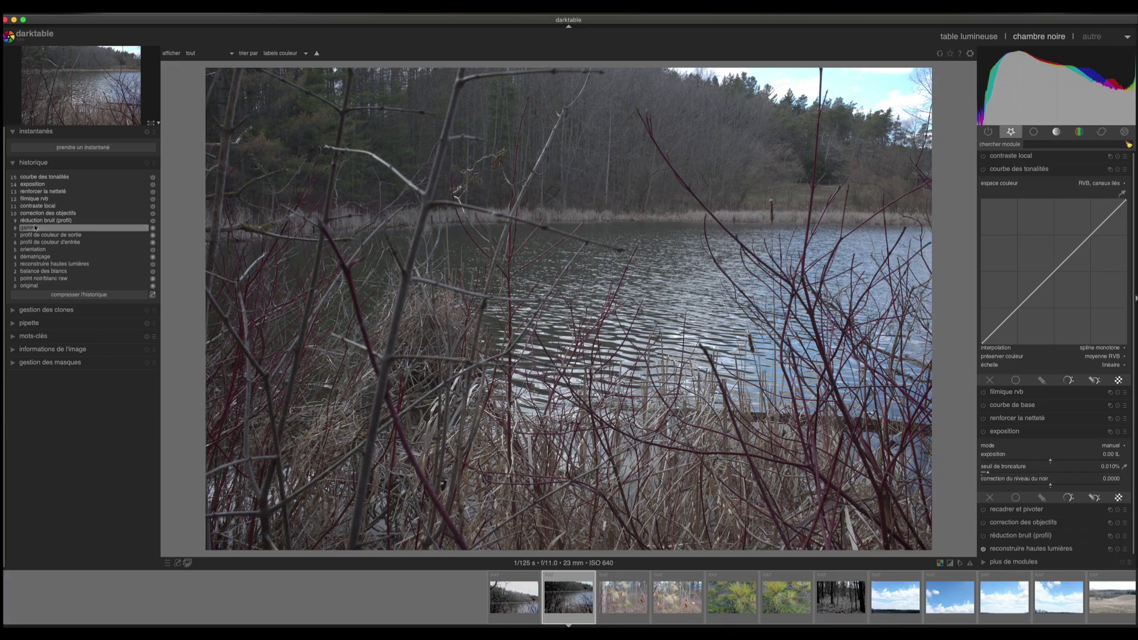
left_click(37, 177)
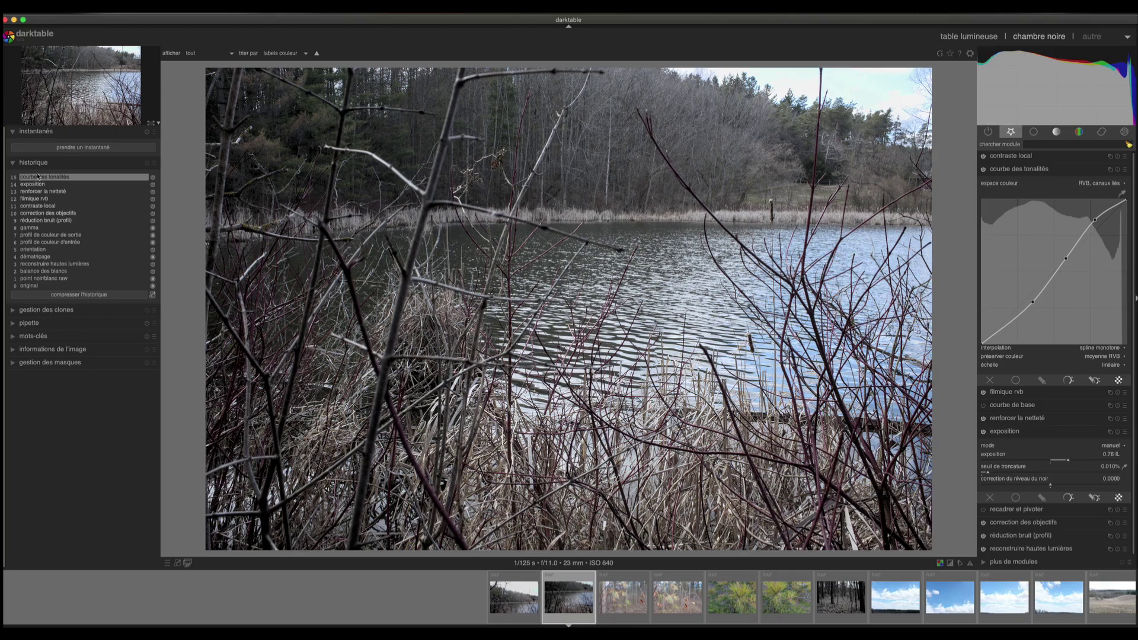
left_click(32, 227)
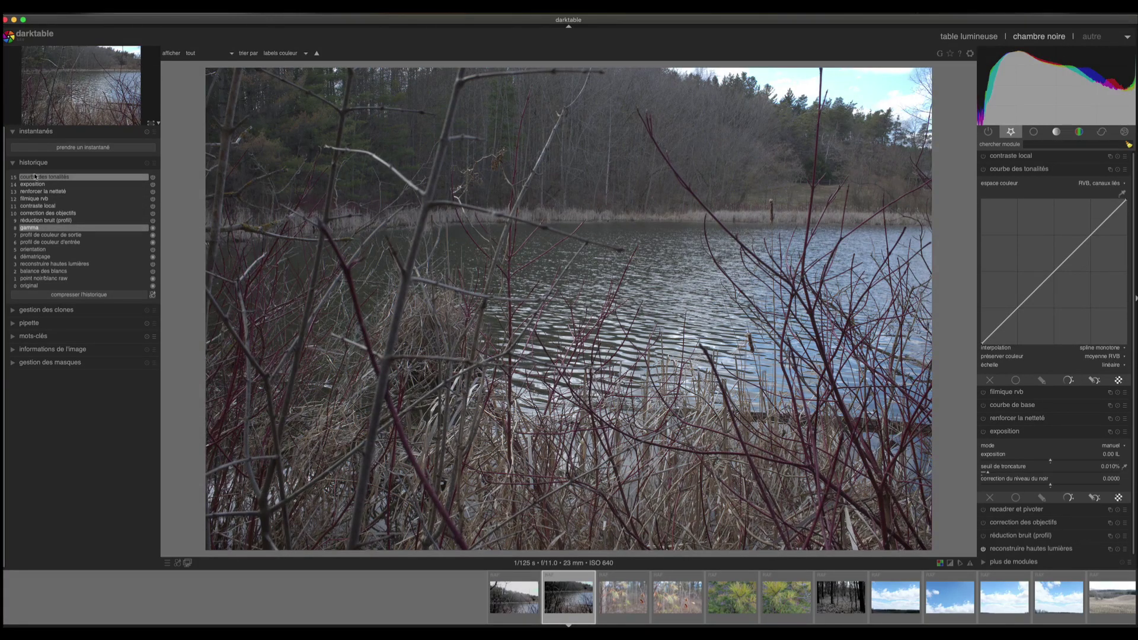
left_click(36, 177)
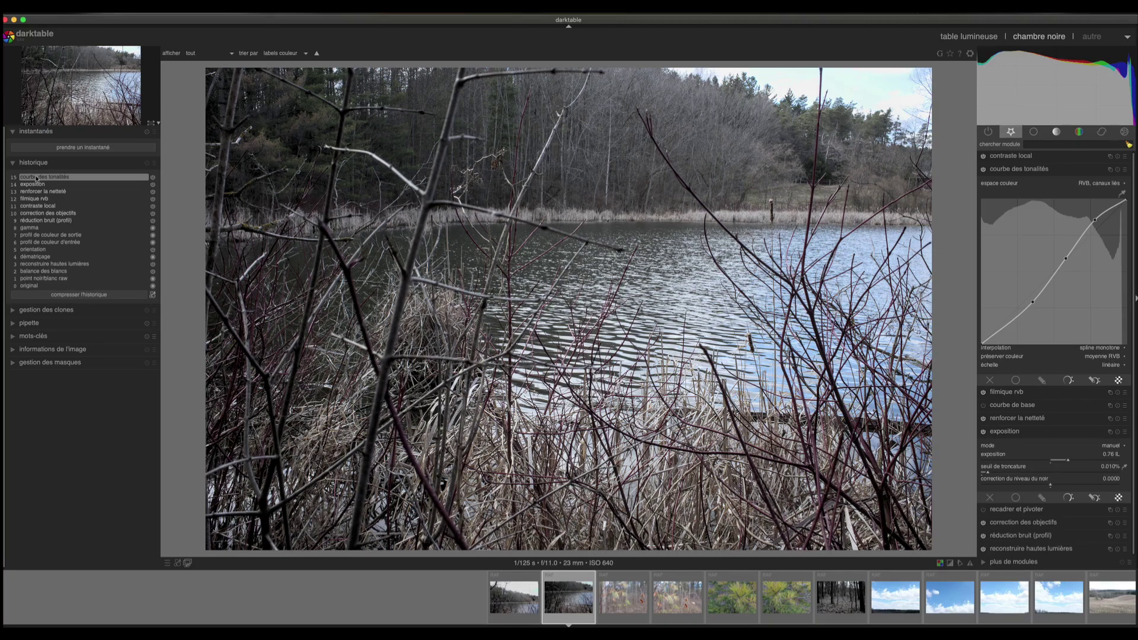
Return to the lighttable and review the export settings and the destination folder, leaving the folder unchanged
key("l")
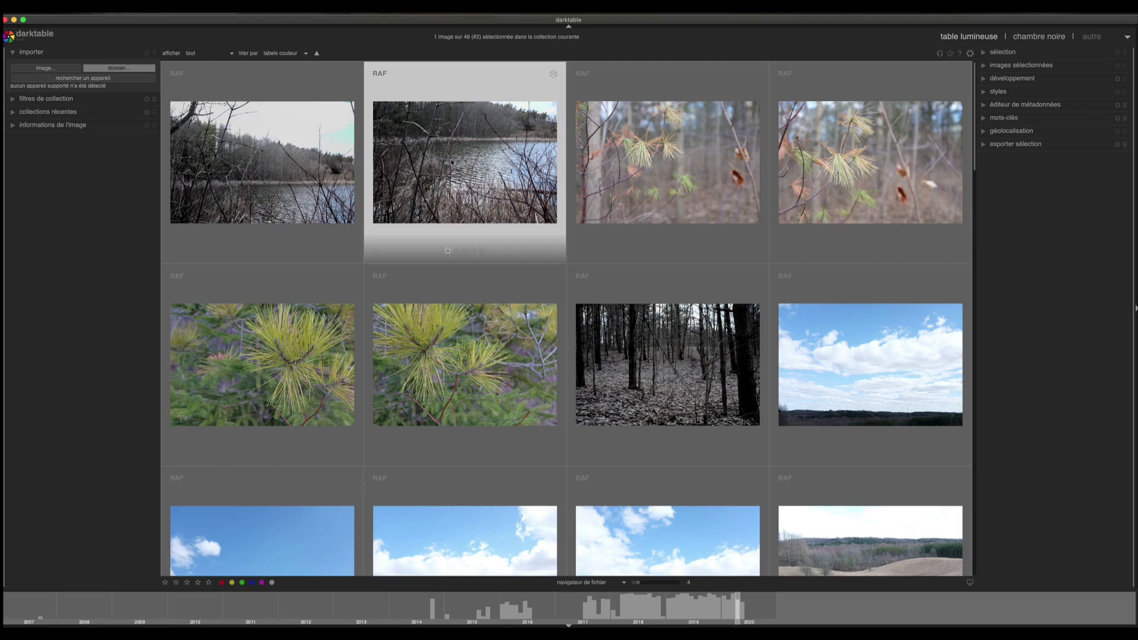
left_click(982, 145)
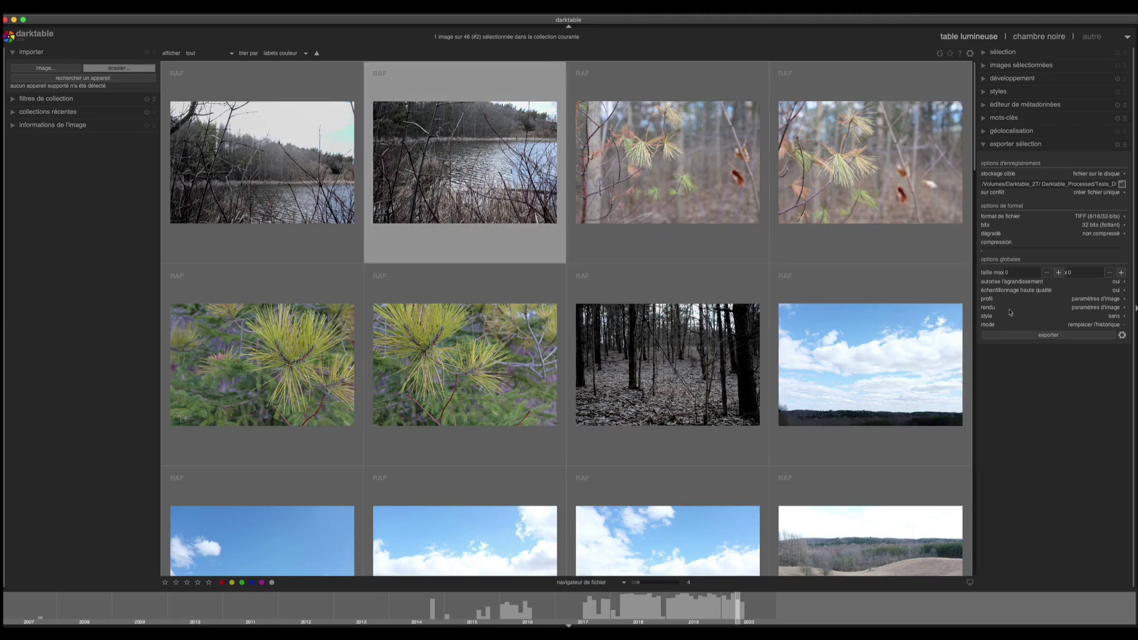
left_click(1123, 185)
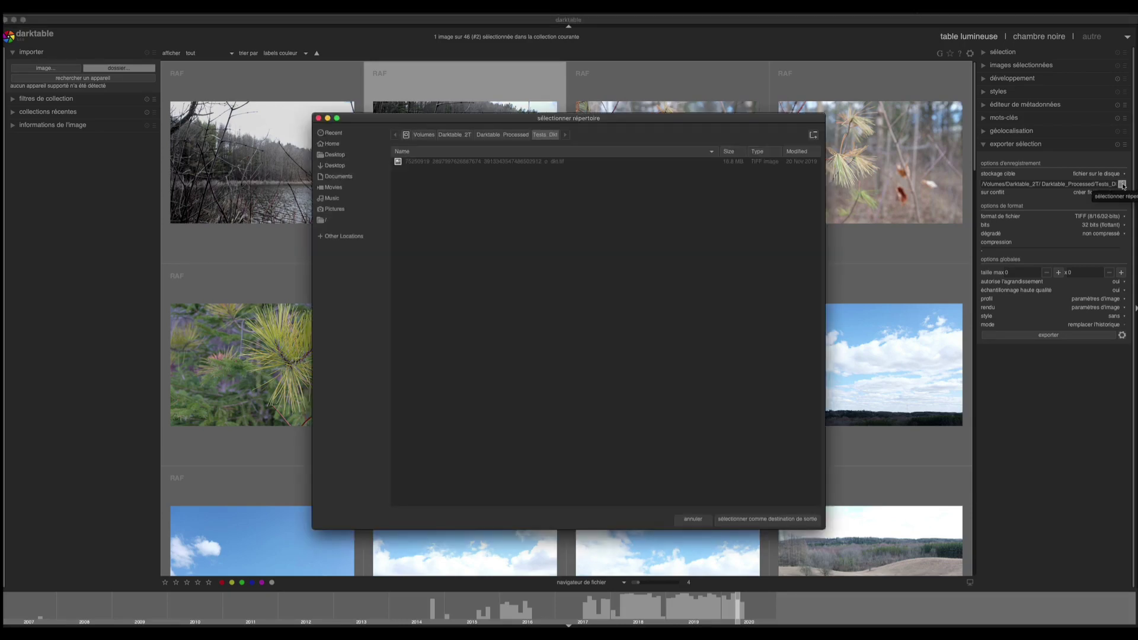
left_click(543, 136)
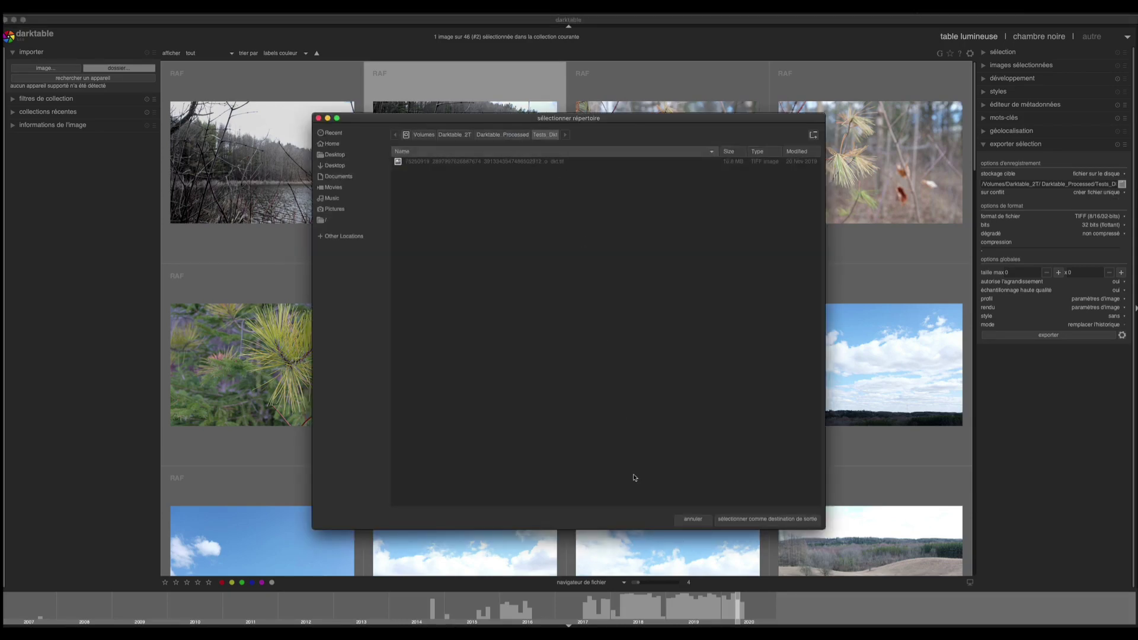
left_click(692, 521)
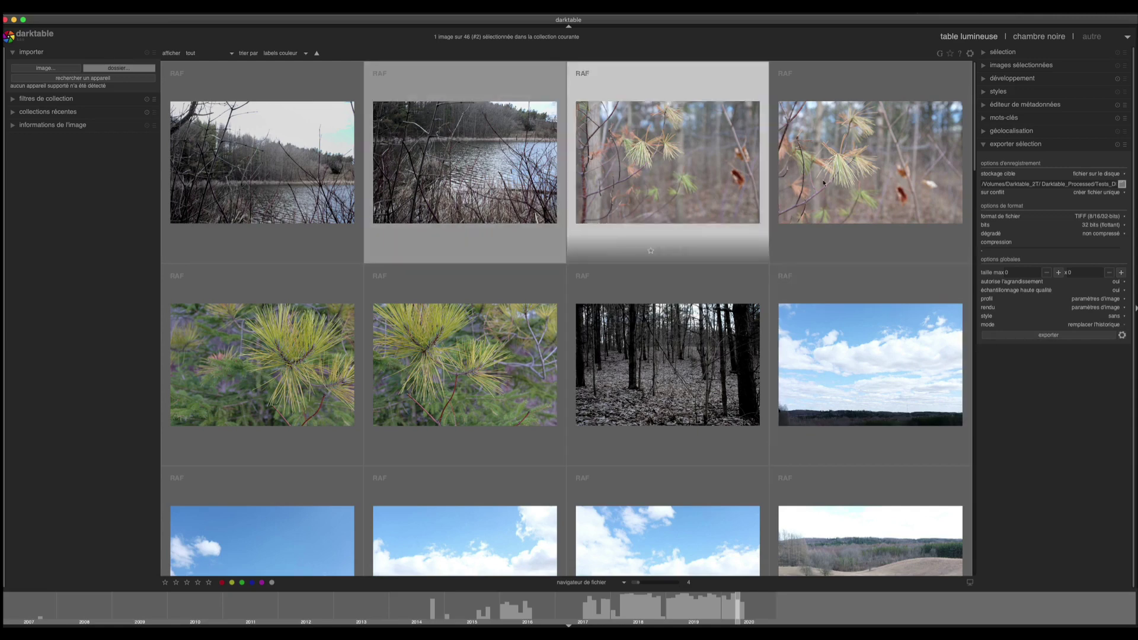
Open the fourth photo, a close-up of pine needles, in the darkroom and set its history back to the gamma state
left_click(852, 184)
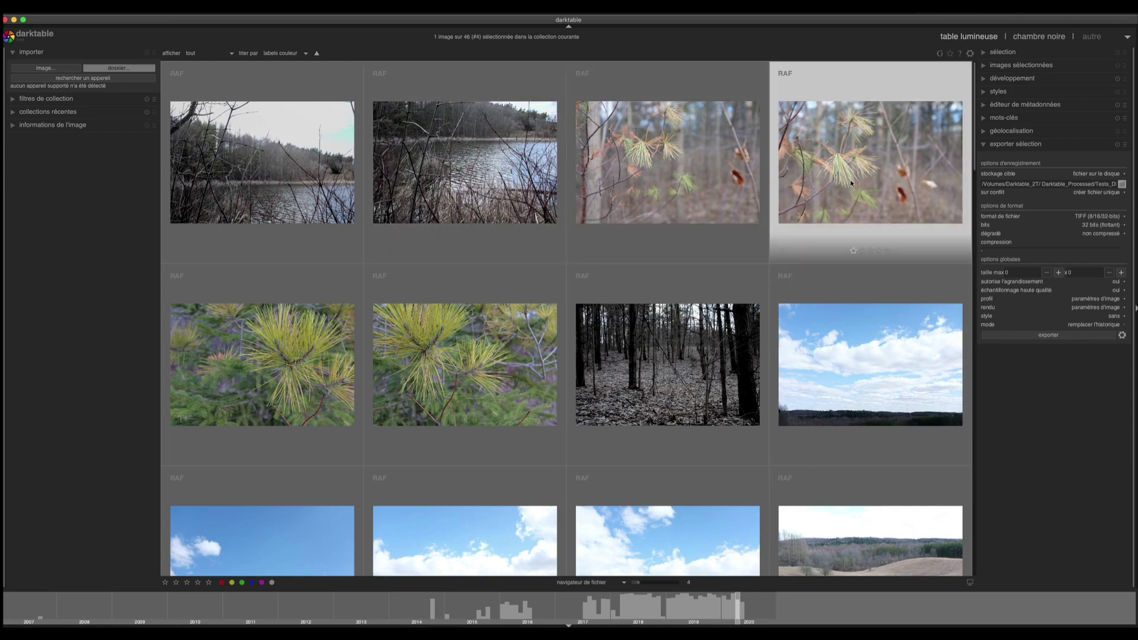
left_click(1034, 37)
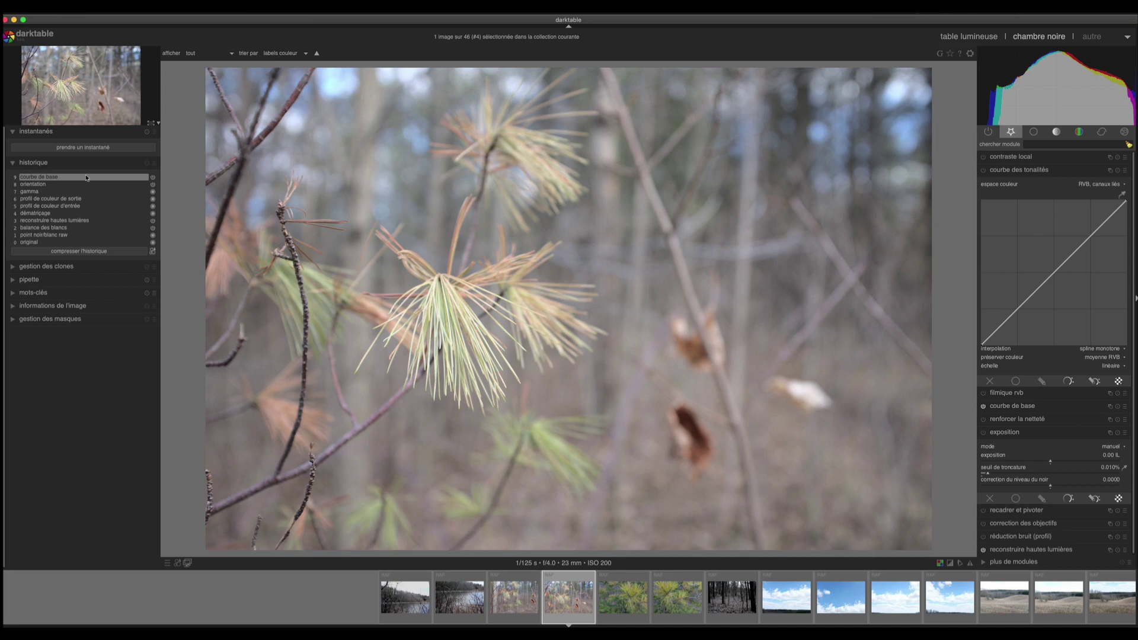
left_click(29, 192)
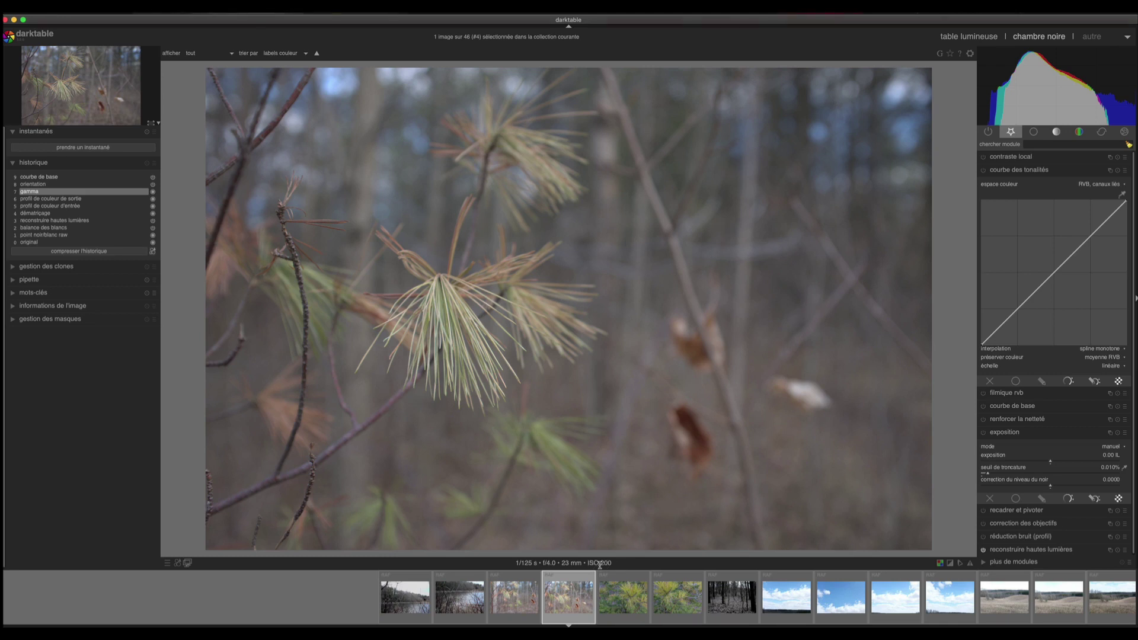
Apply the saved X100f style for ISO 200 to the pine needle photo and turn on the clipping indicator
left_click(177, 564)
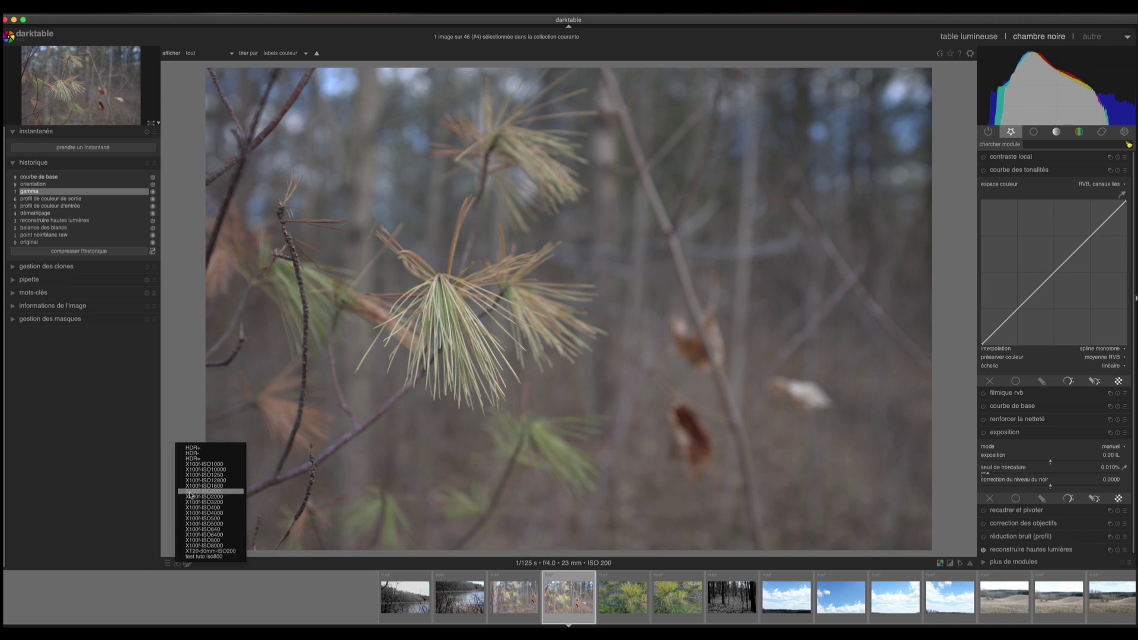
mouse_move(195, 495)
left_click(204, 491)
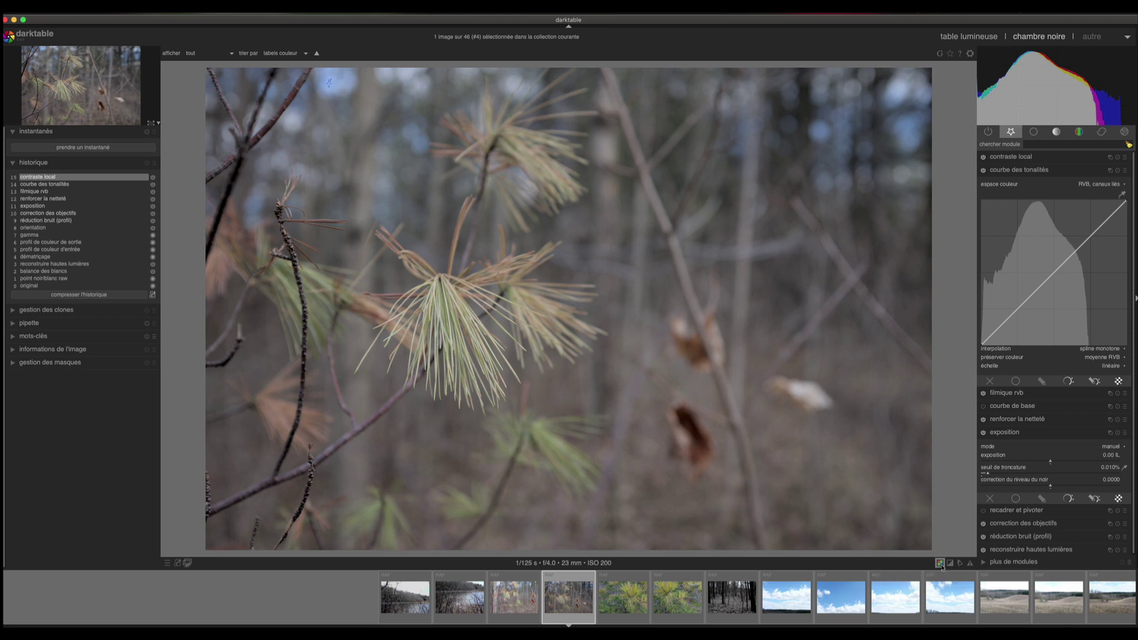
left_click(950, 563)
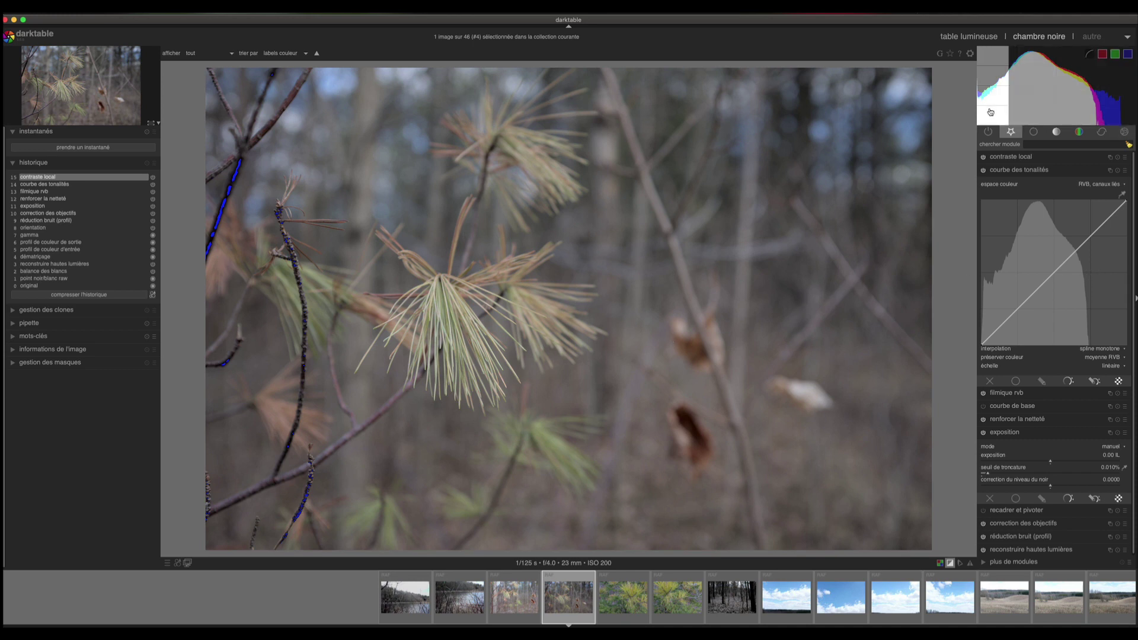
mouse_move(1120, 112)
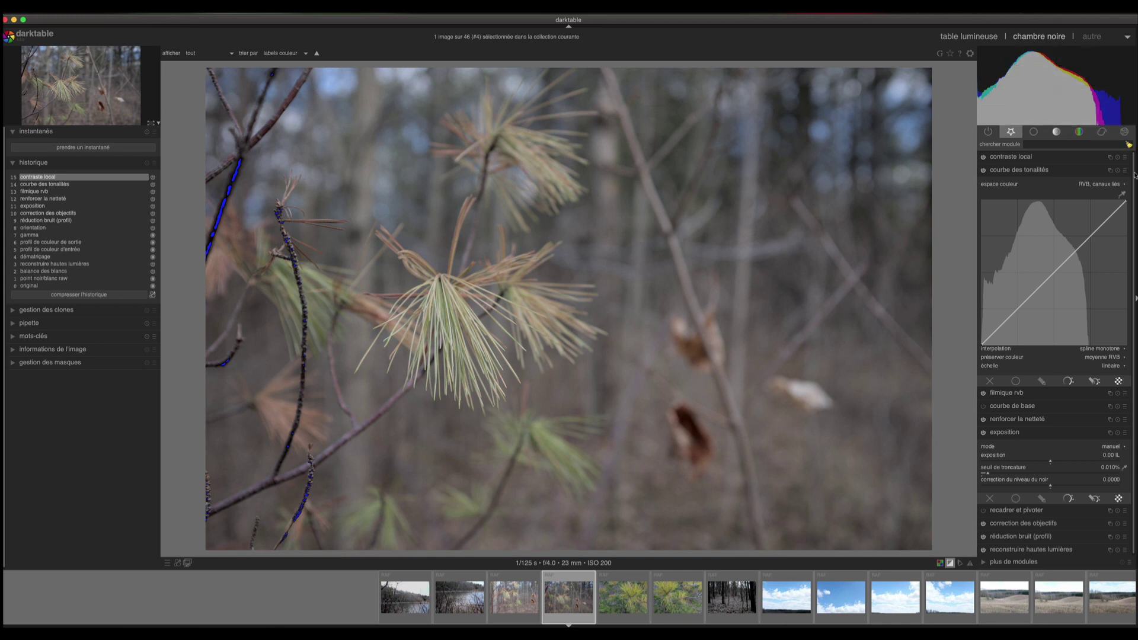
scroll(1135, 178, "down", 1)
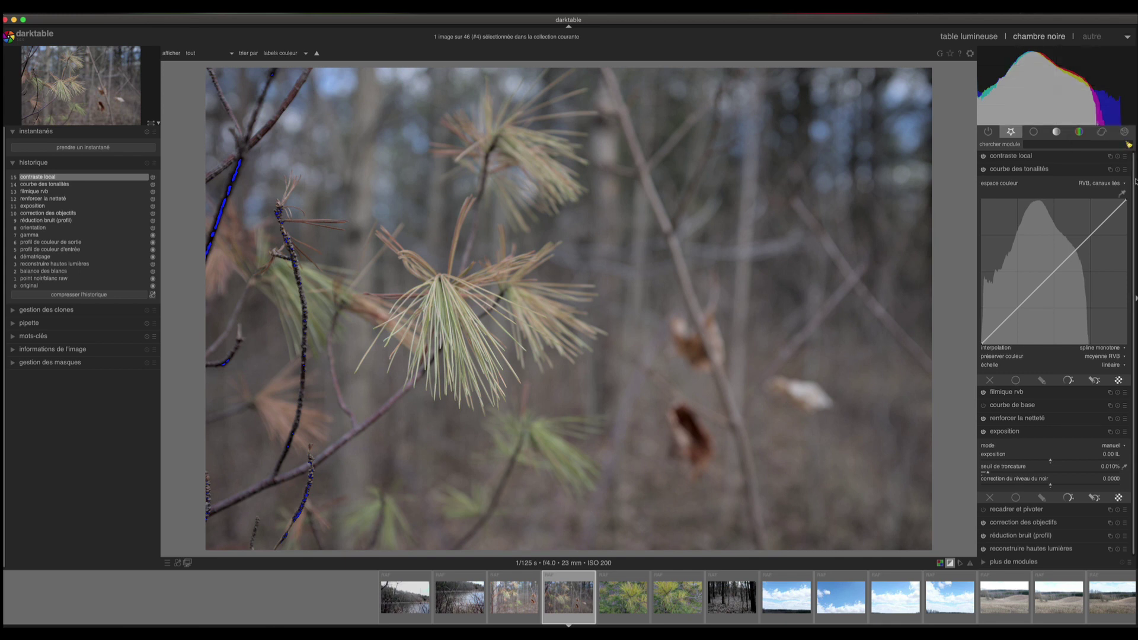
scroll(1136, 181, "up", 1)
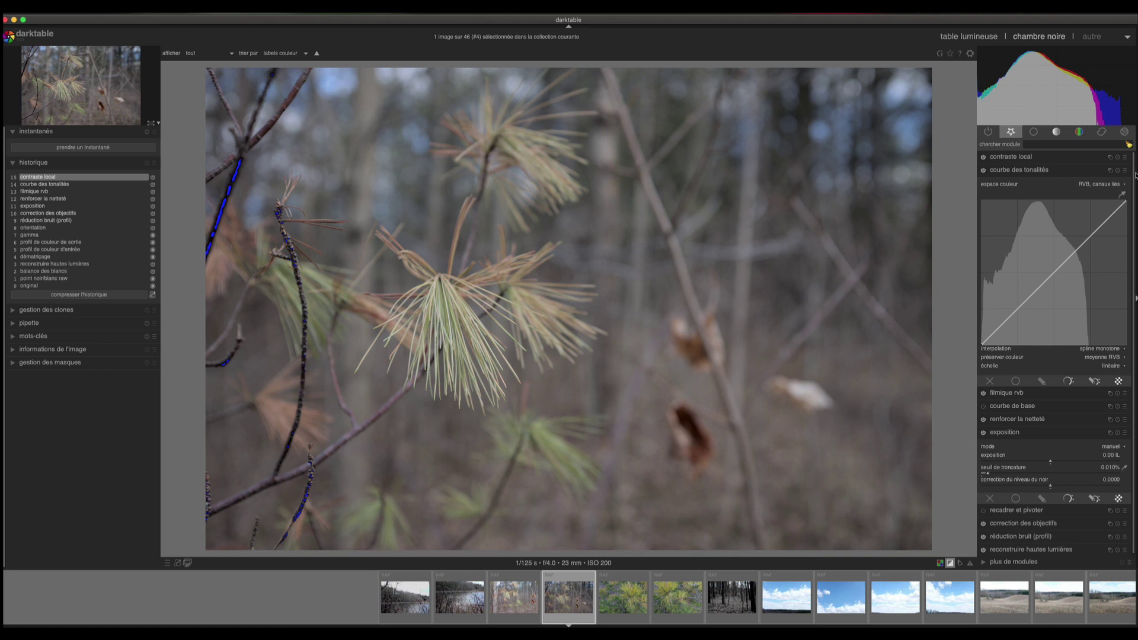
mouse_move(993, 106)
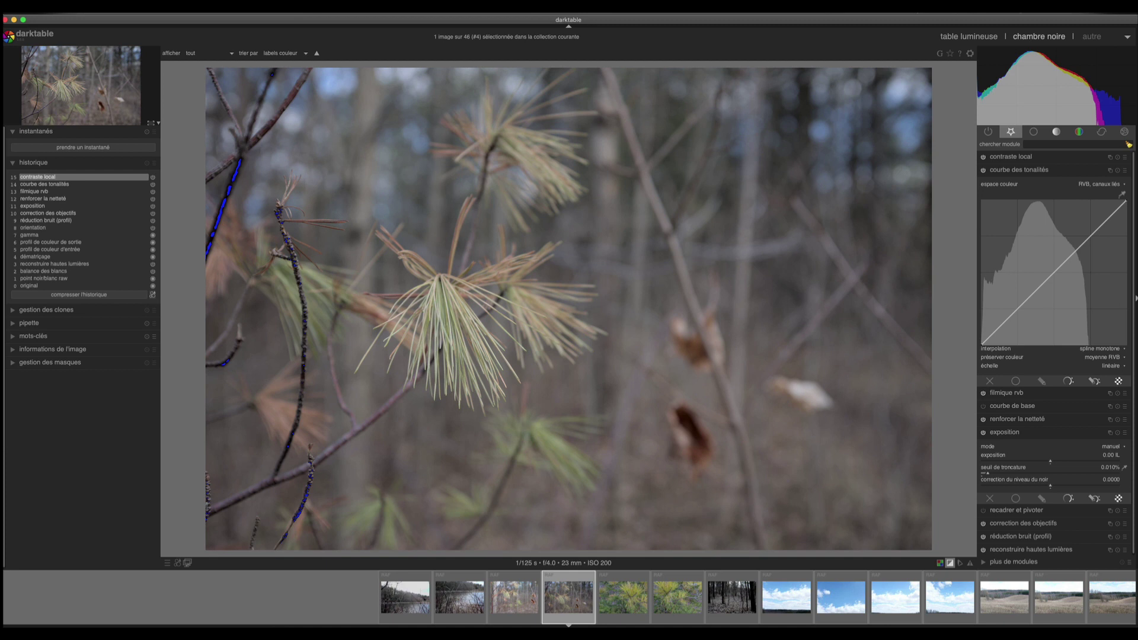
Raise the exposure to 0.49 EV and compare the photo before and after this correction in the history
left_click_drag(1136, 312, 1136, 315)
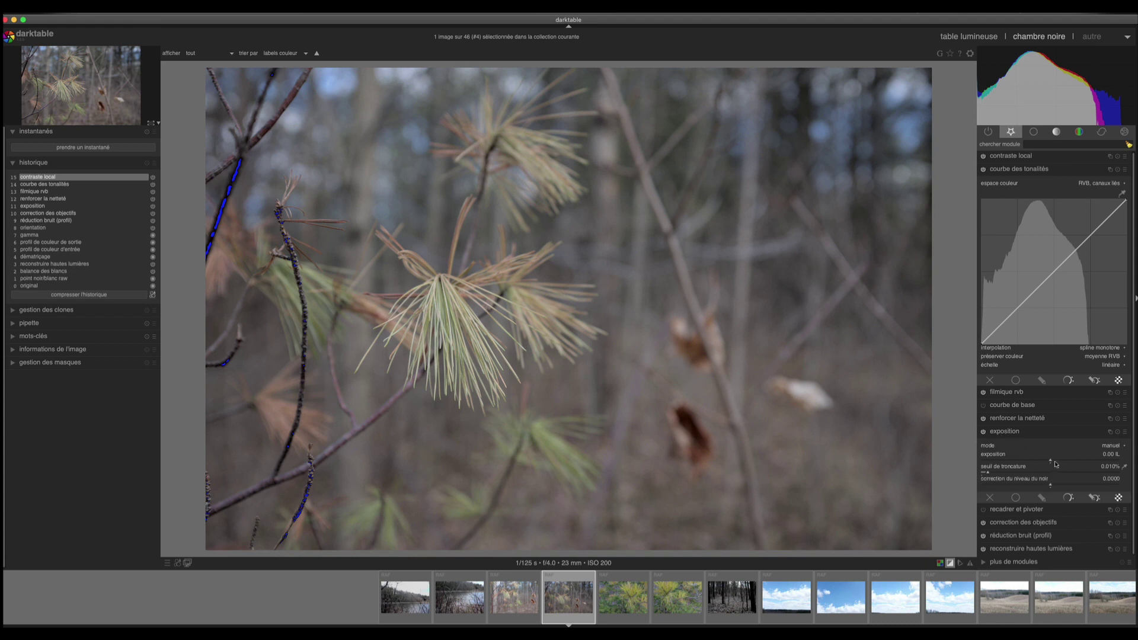
left_click_drag(1052, 463, 1062, 463)
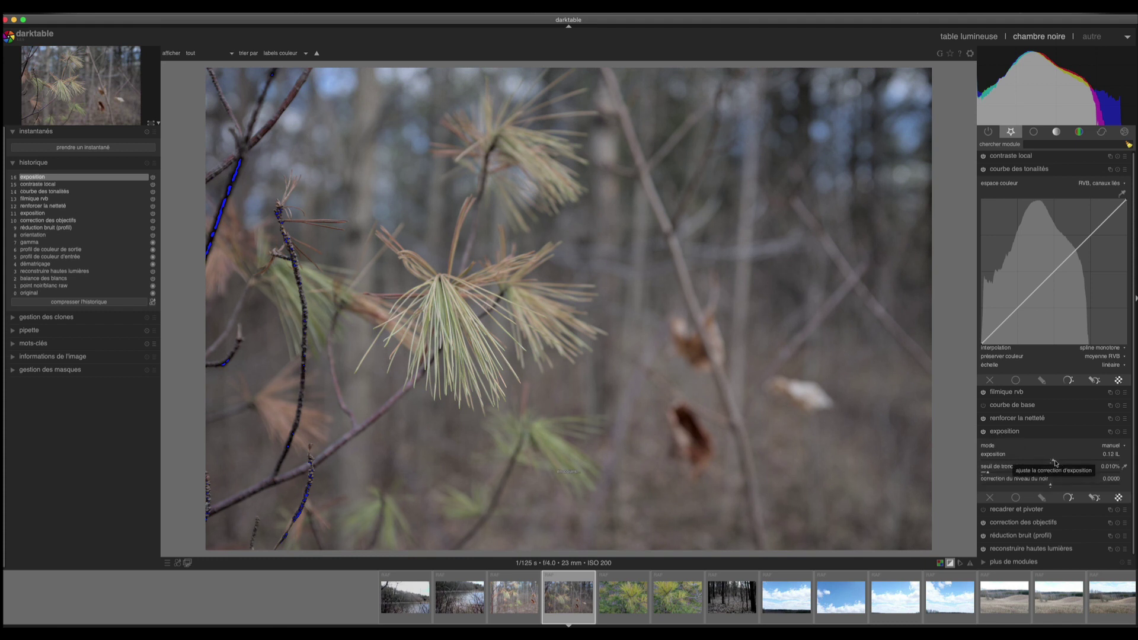
scroll(1057, 462, "up", 5)
scroll(1059, 463, "down", 4)
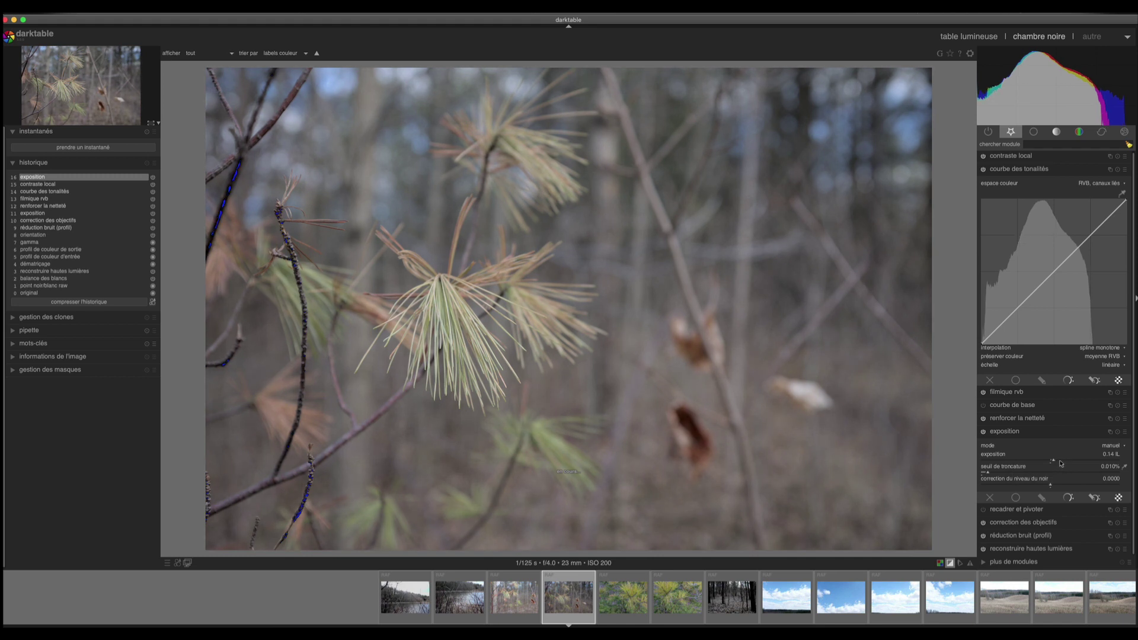
scroll(1061, 463, "up", 10)
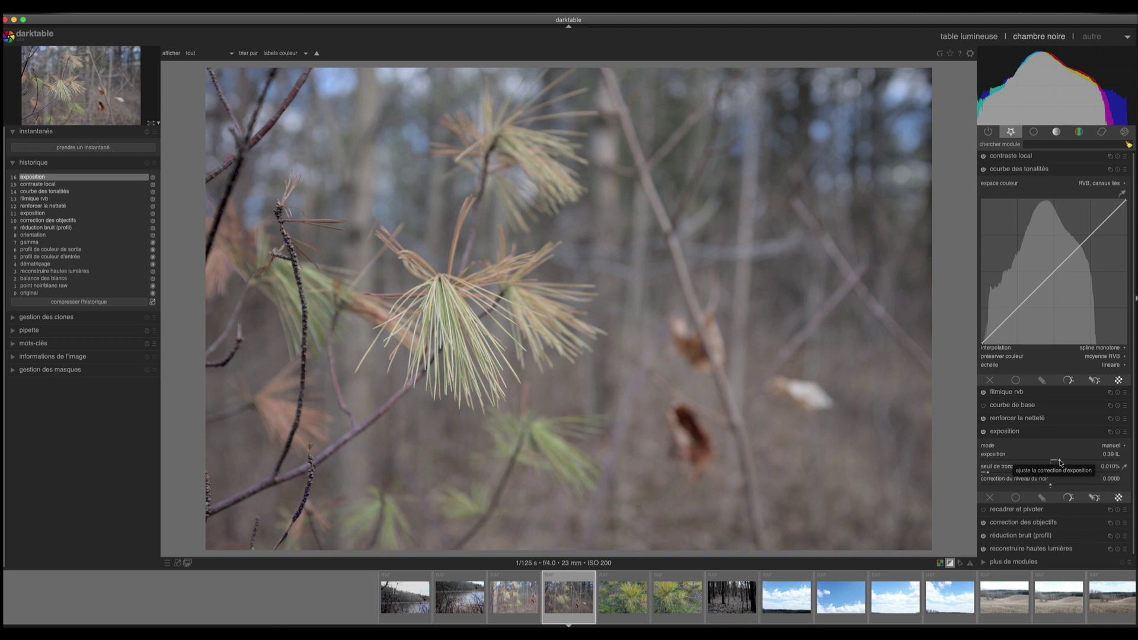
scroll(1060, 463, "up", 3)
scroll(1066, 453, "up", 1)
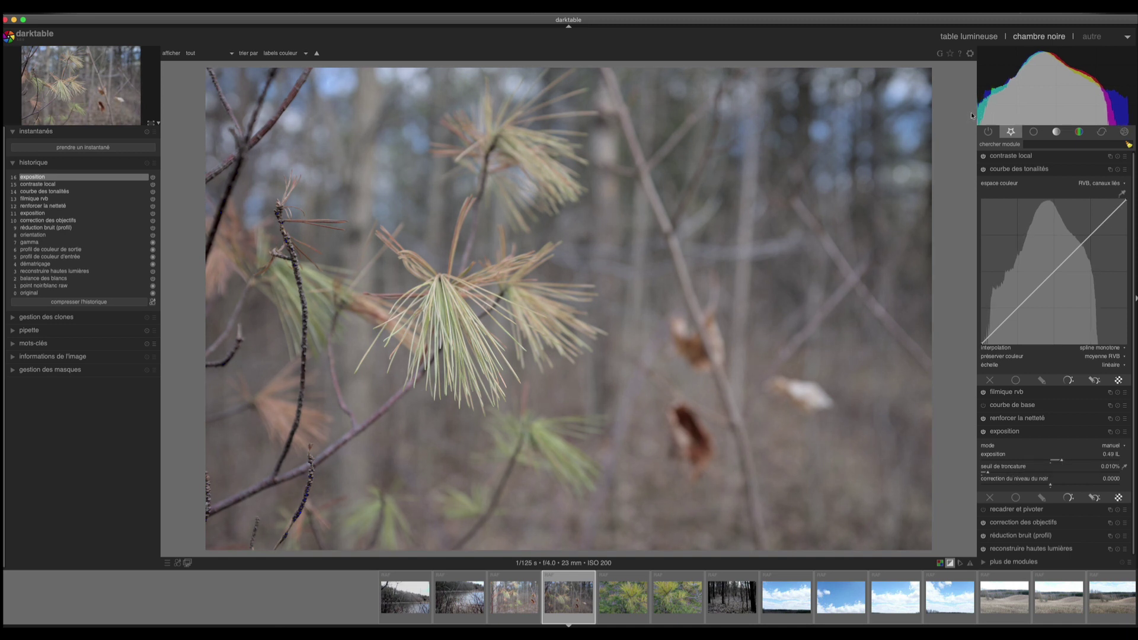
left_click(68, 184)
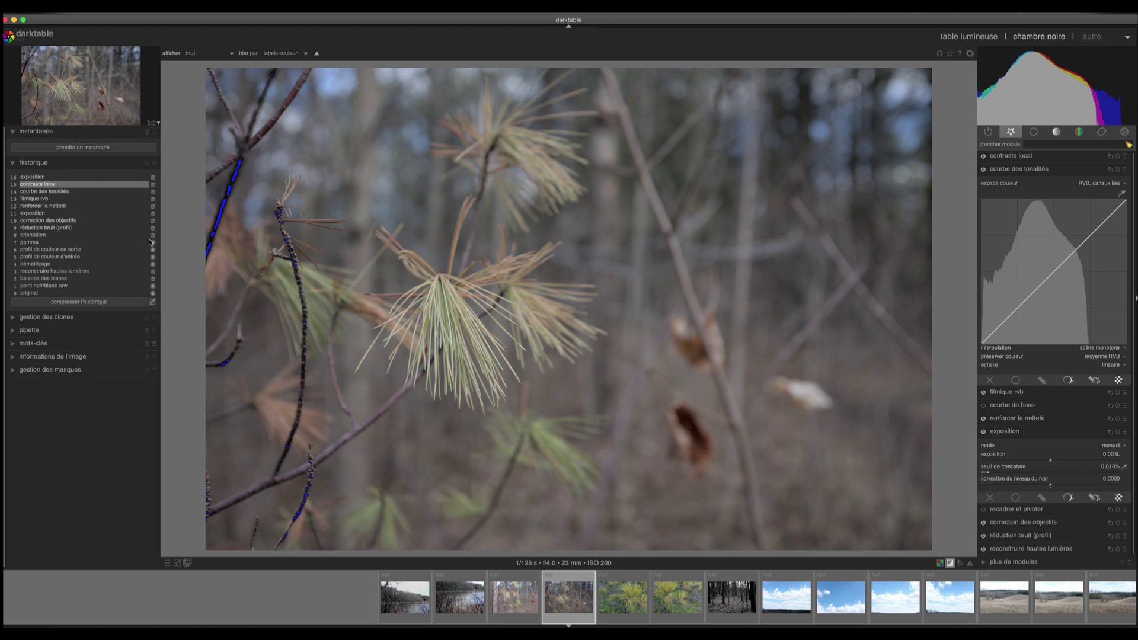
left_click(50, 177)
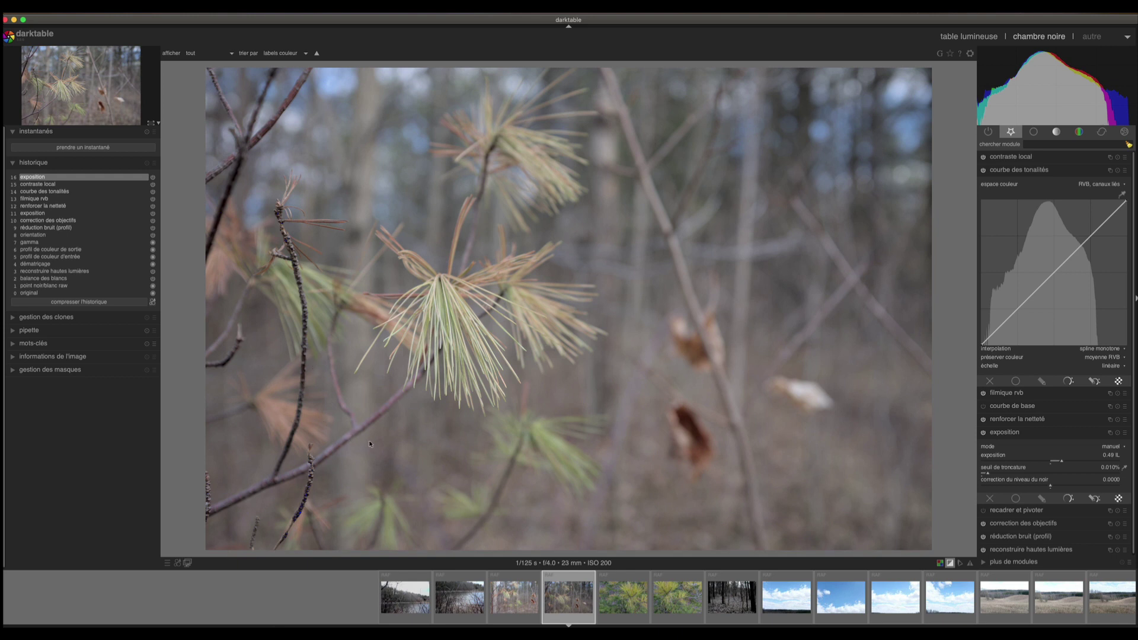
Sample a lighter and a darker area along the branch, anchor both tones on the tone curve, and add a point between them
scroll(371, 417, "up", 5)
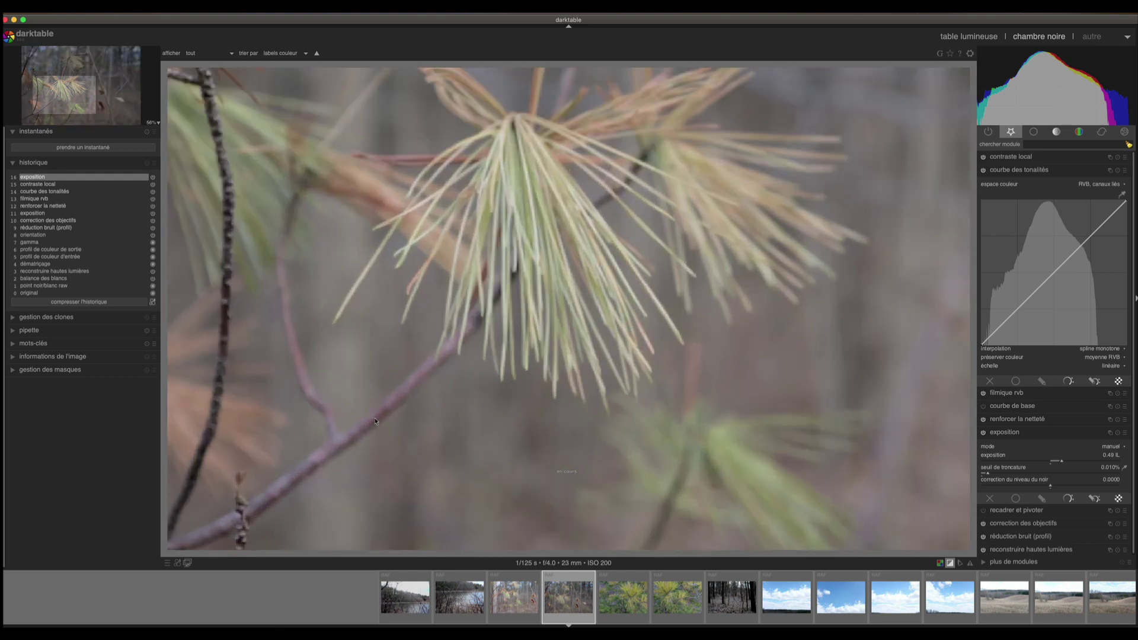
scroll(376, 421, "up", 1)
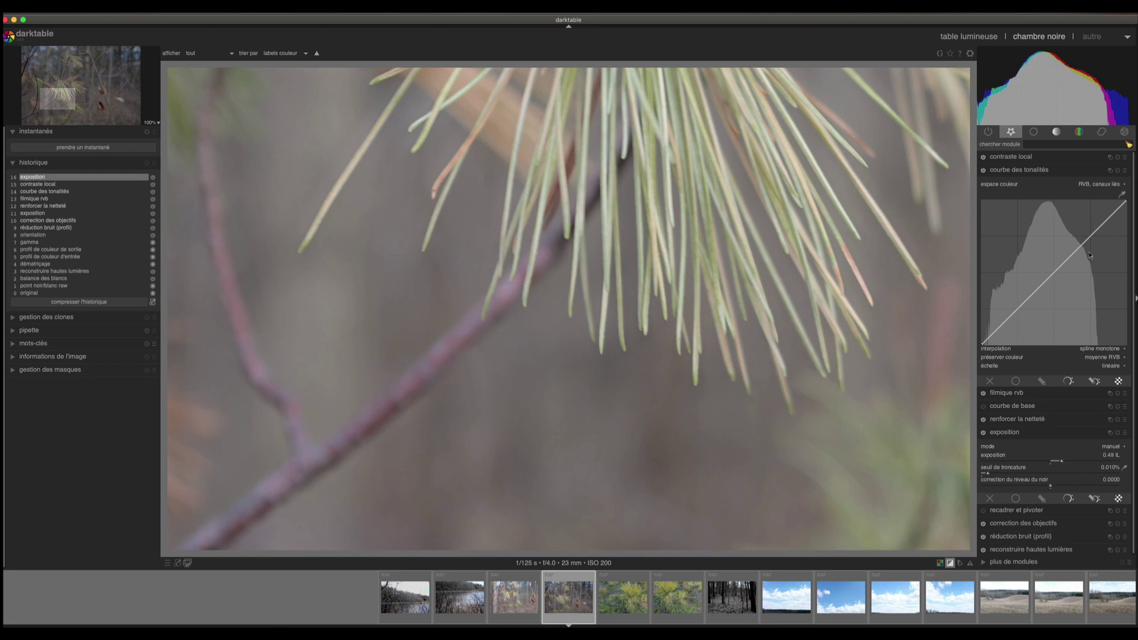
left_click(1123, 194)
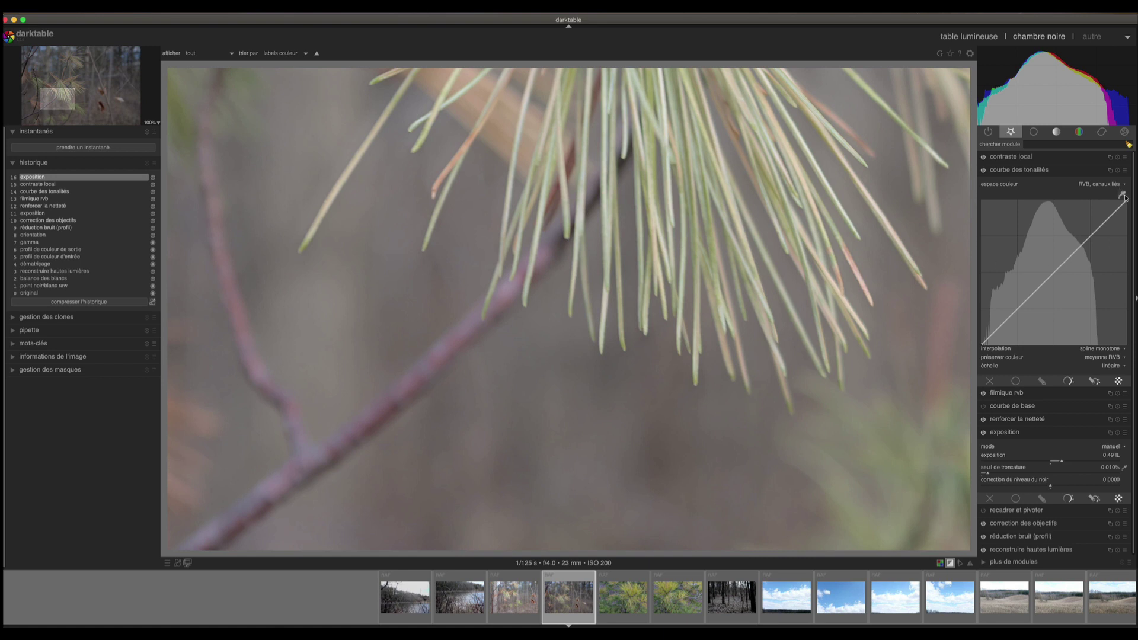
left_click(450, 340)
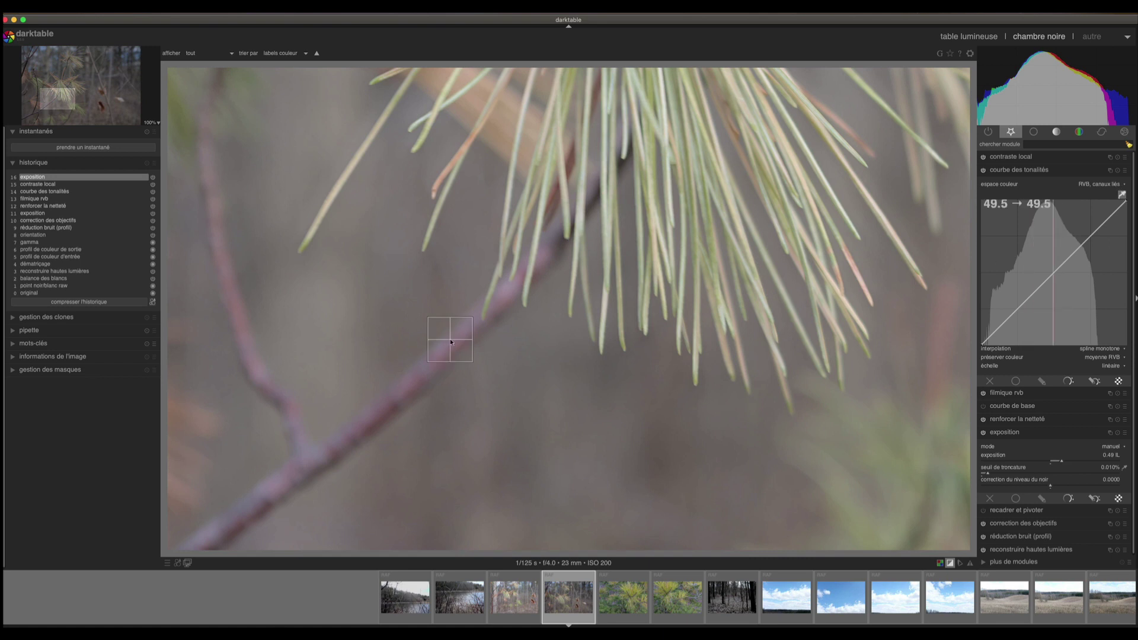
left_click(1054, 272)
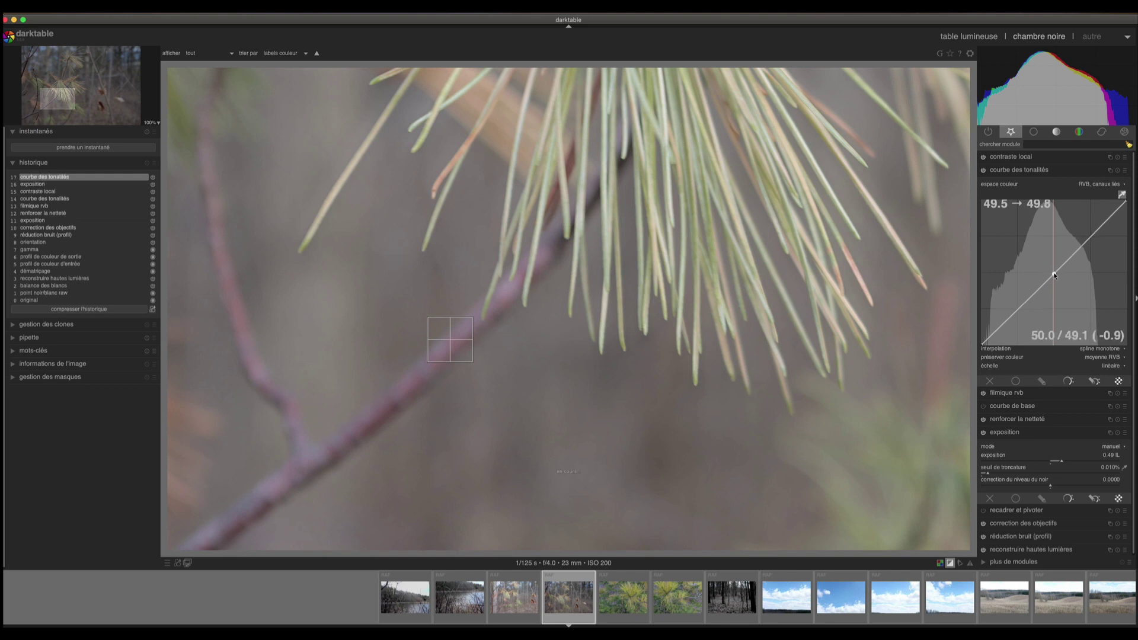
left_click(387, 420)
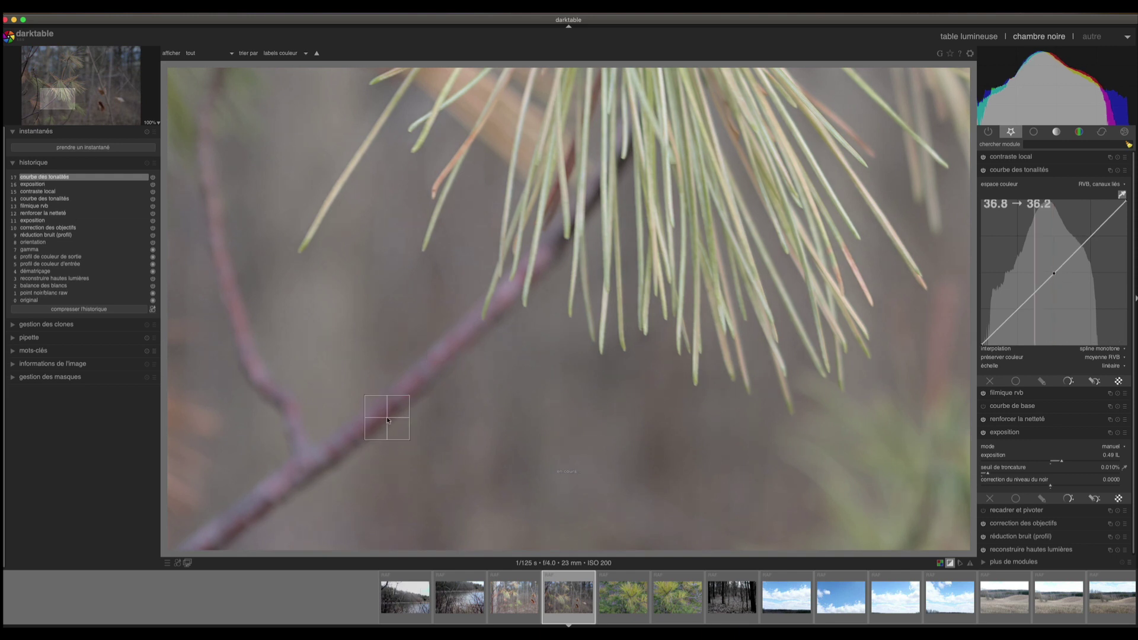
left_click(1035, 292)
left_click(1122, 196)
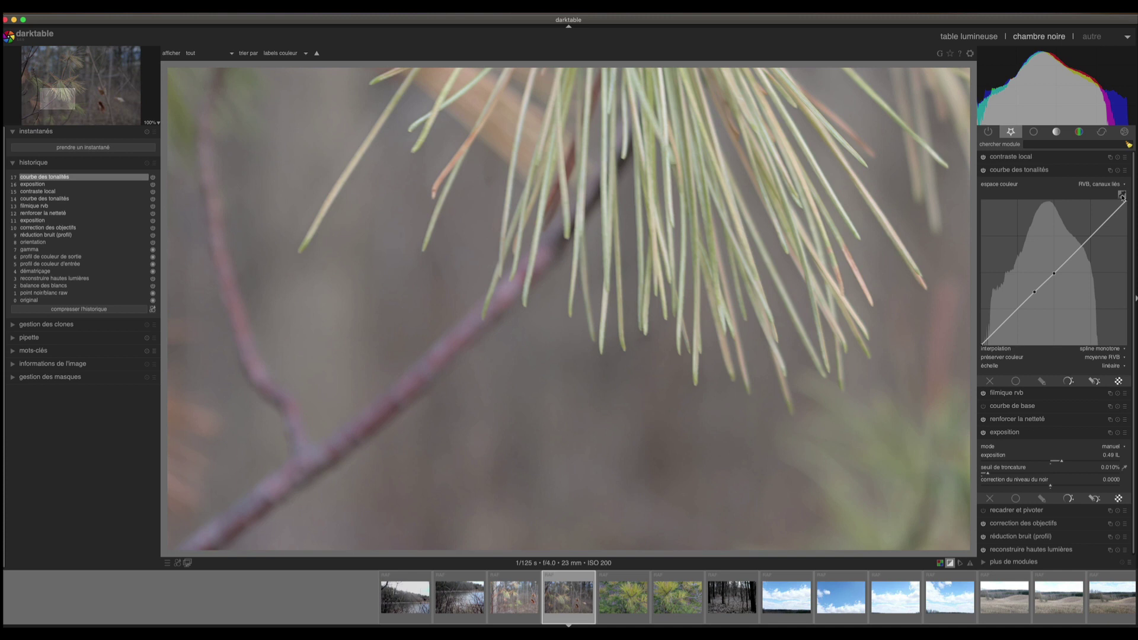
left_click(1046, 283)
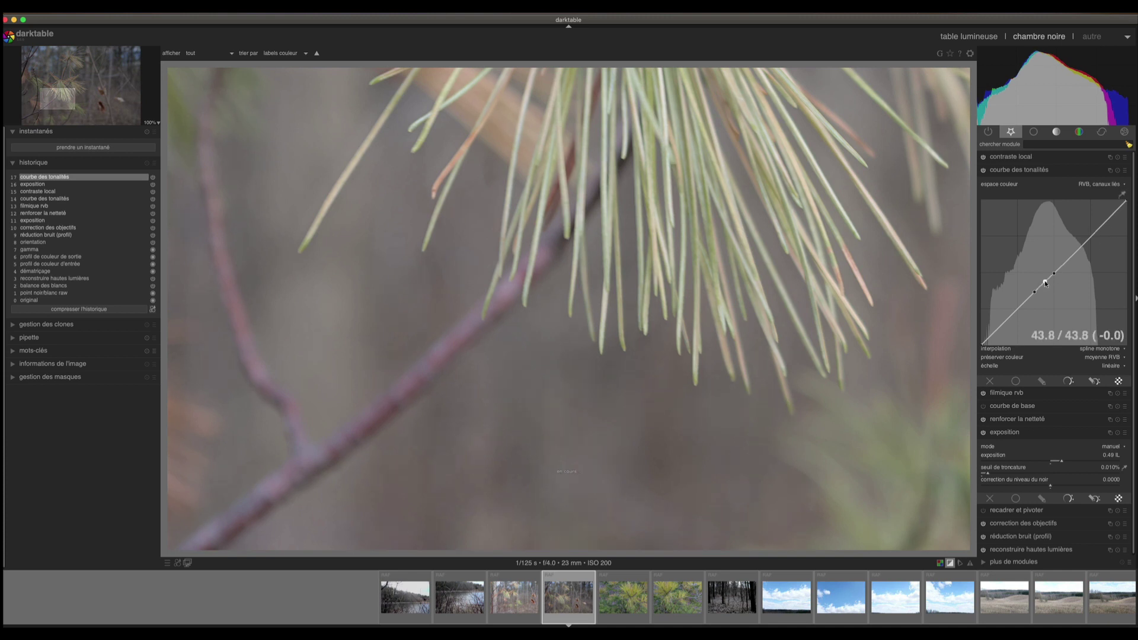
Shape the tone curve into a steep S by spreading the sampled points apart and adding a raised highlight point and a lowered shadow point
scroll(558, 349, "down", 2)
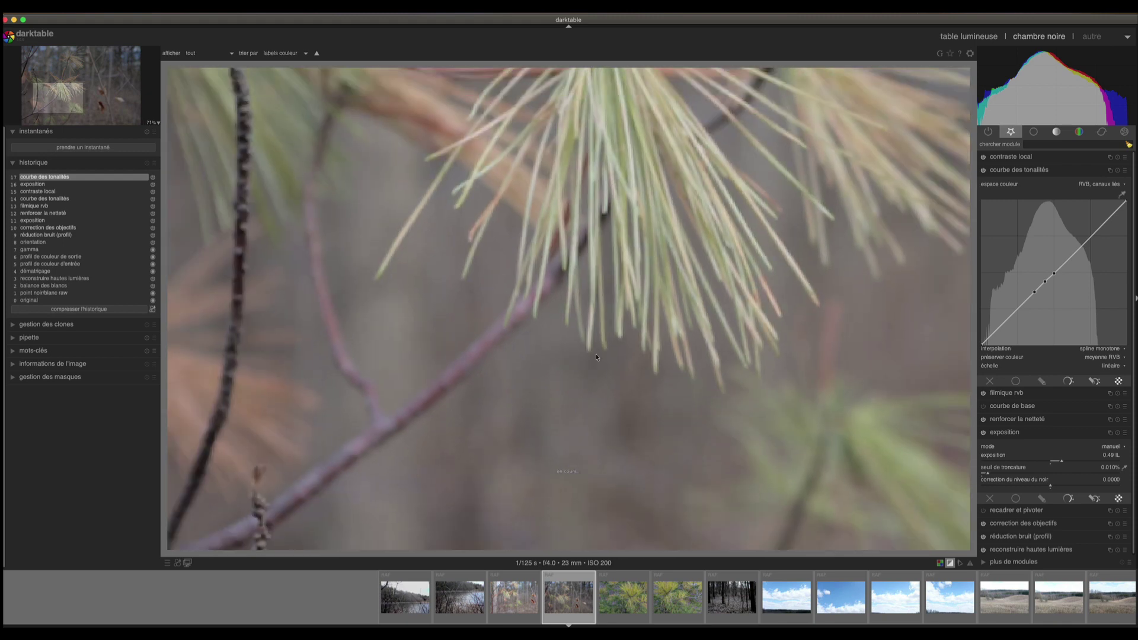
scroll(597, 357, "down", 2)
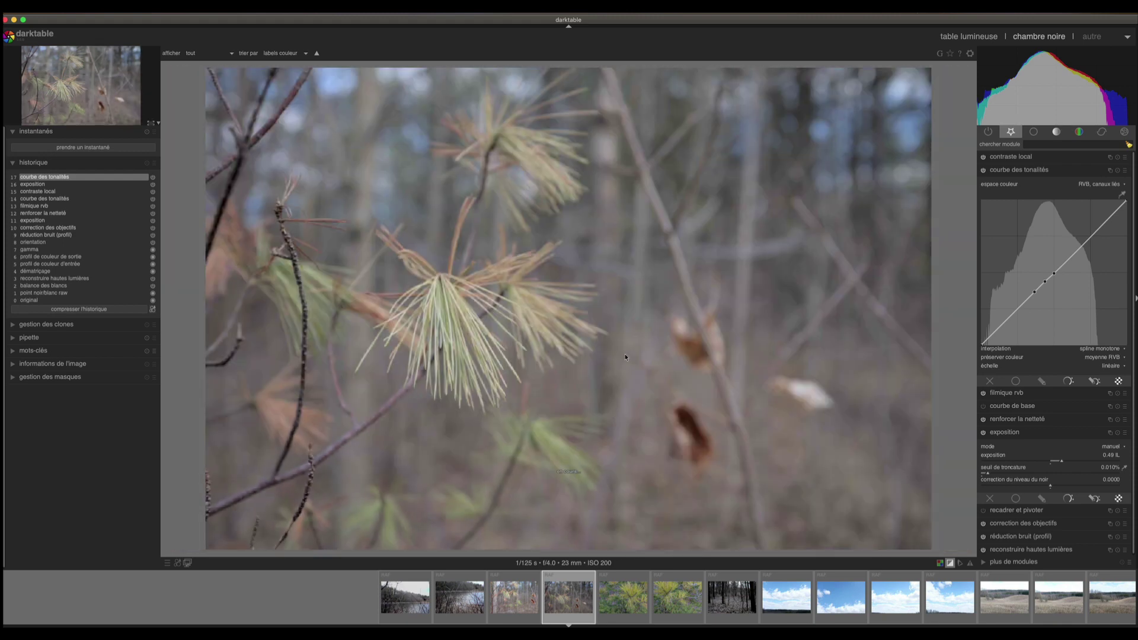
left_click_drag(1054, 274, 1035, 301)
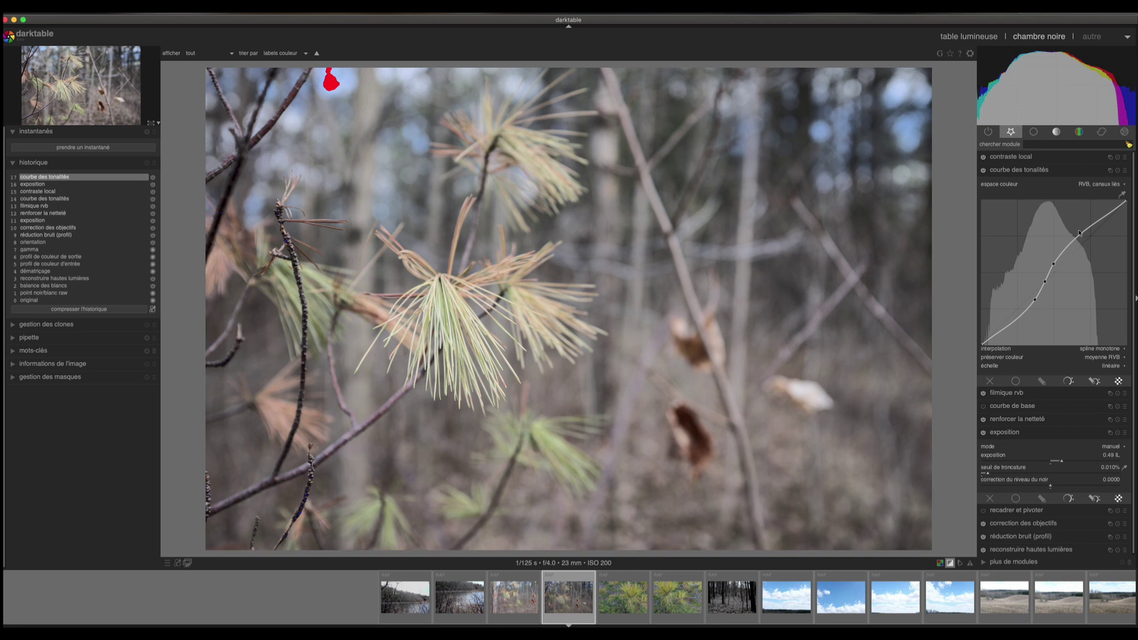
mouse_move(1053, 271)
left_click_drag(1093, 227, 1091, 224)
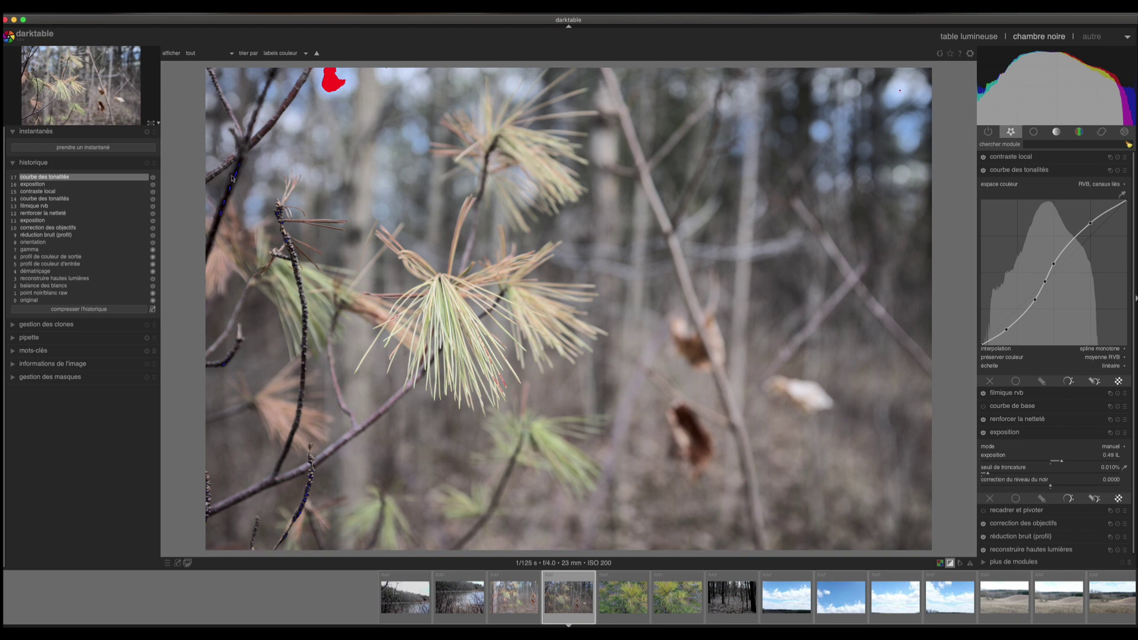
Compare the exposure history state with the tone curve state twice, ending on the tone curve state
left_click(35, 186)
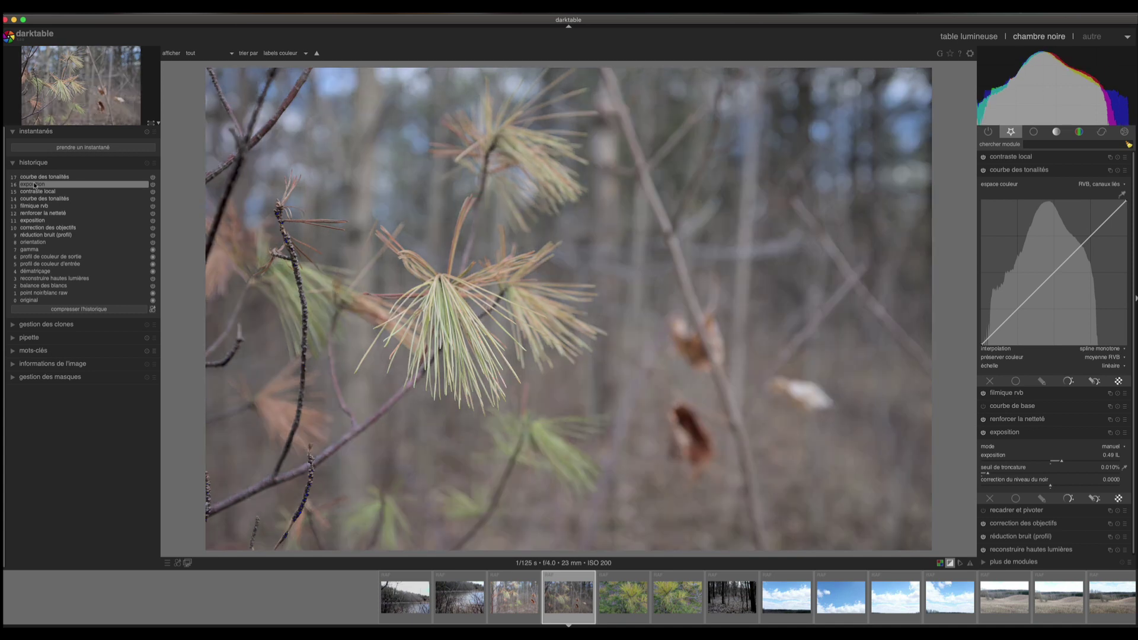
left_click(34, 177)
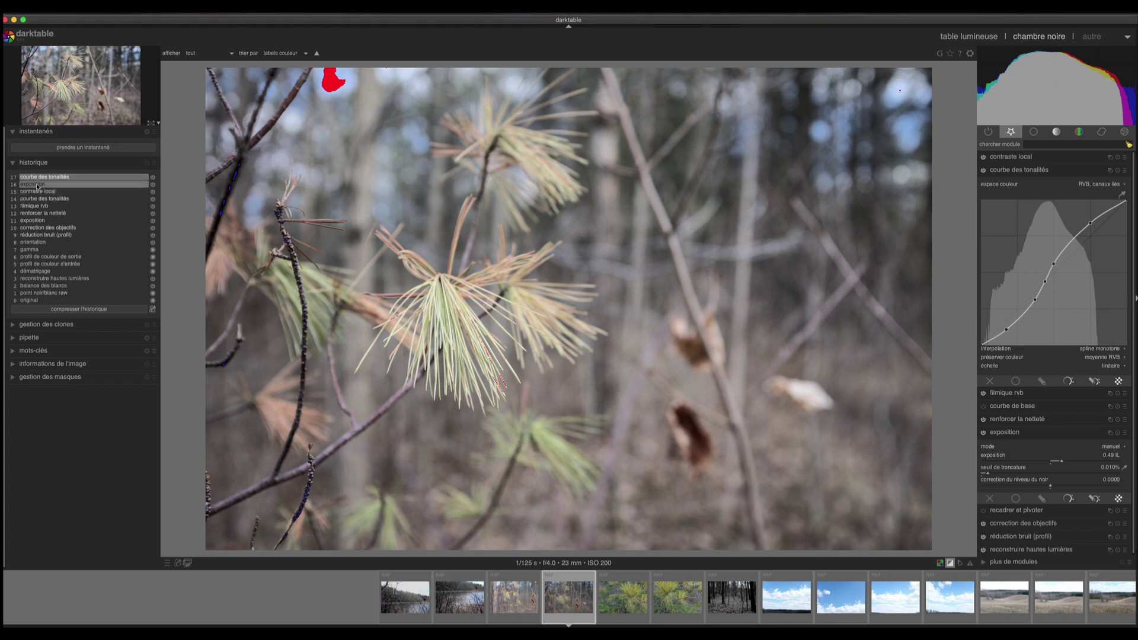
left_click(37, 185)
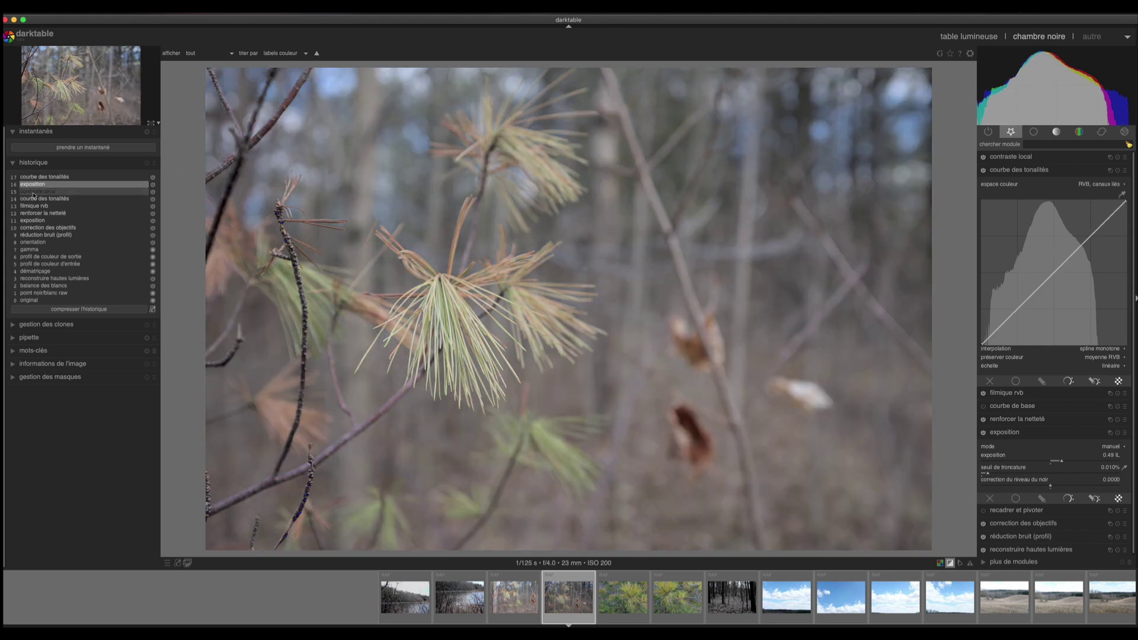
left_click(70, 176)
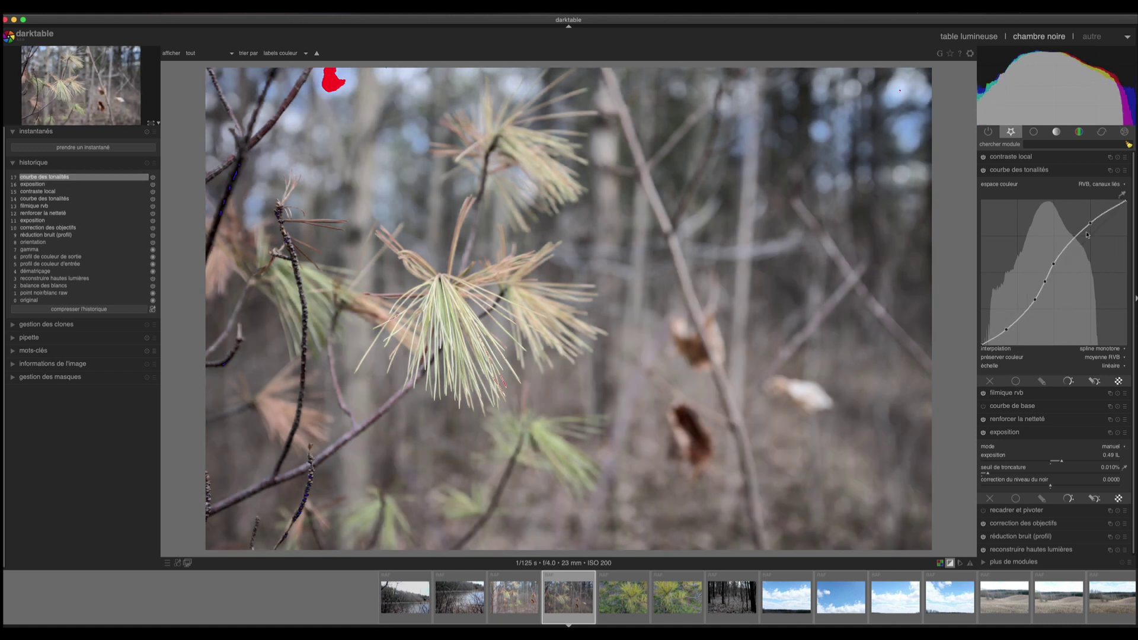
Reset the tone curve and build a gentler S from shadow, midtone and highlight points, raising the highlight point and lowering the shadow point
mouse_move(1092, 229)
double_click(1091, 224)
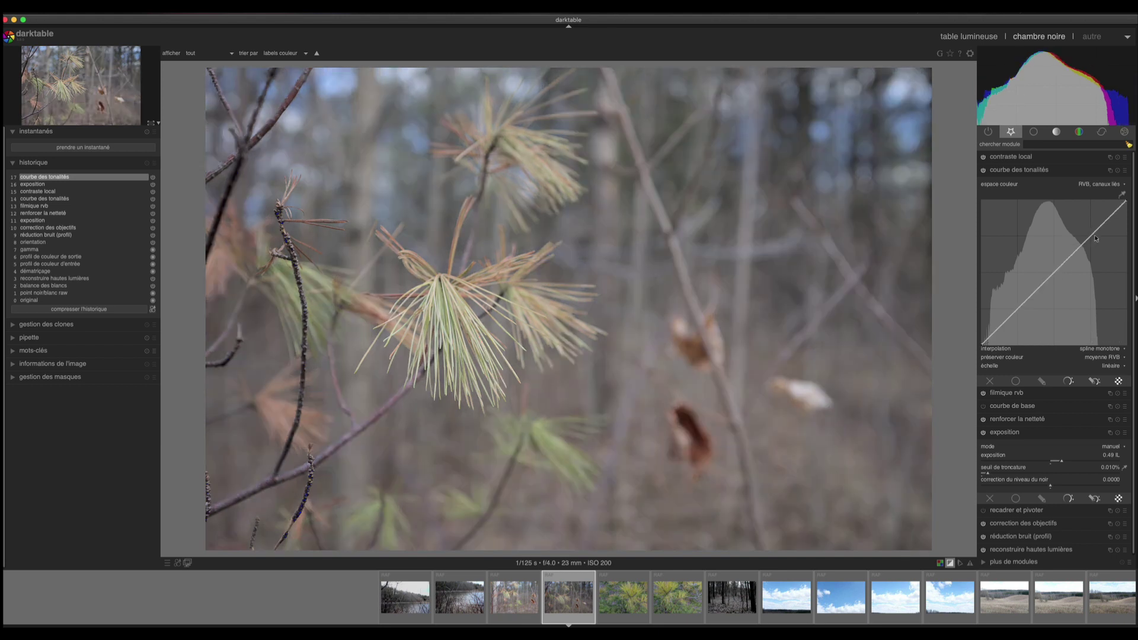
left_click(1089, 236)
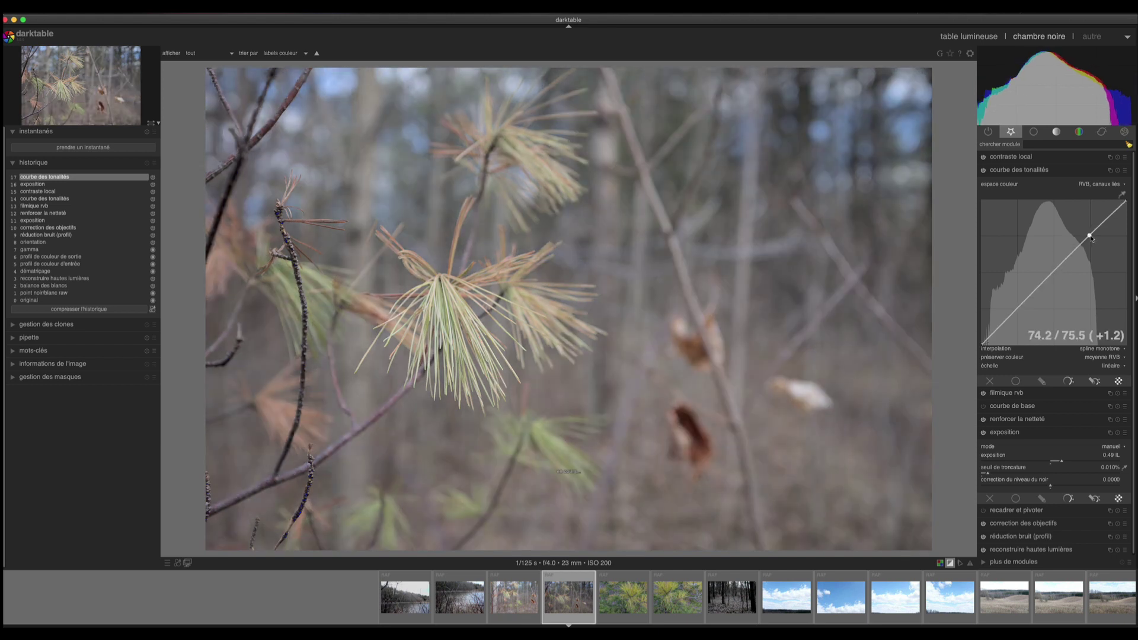
left_click(1016, 308)
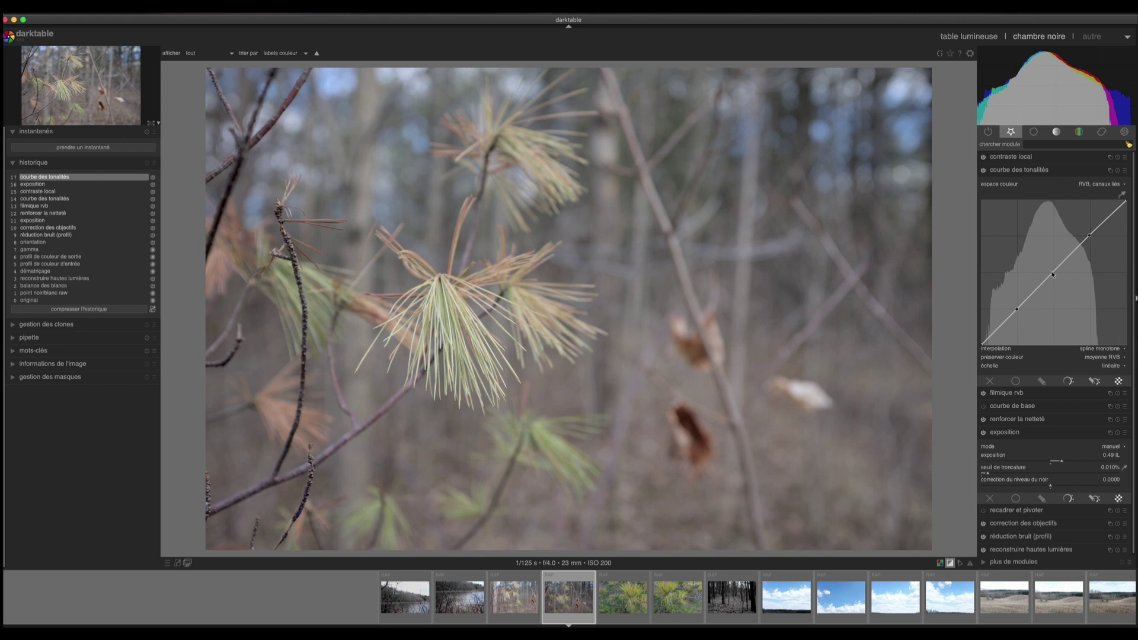
left_click(1055, 273)
left_click_drag(1090, 236, 1091, 226)
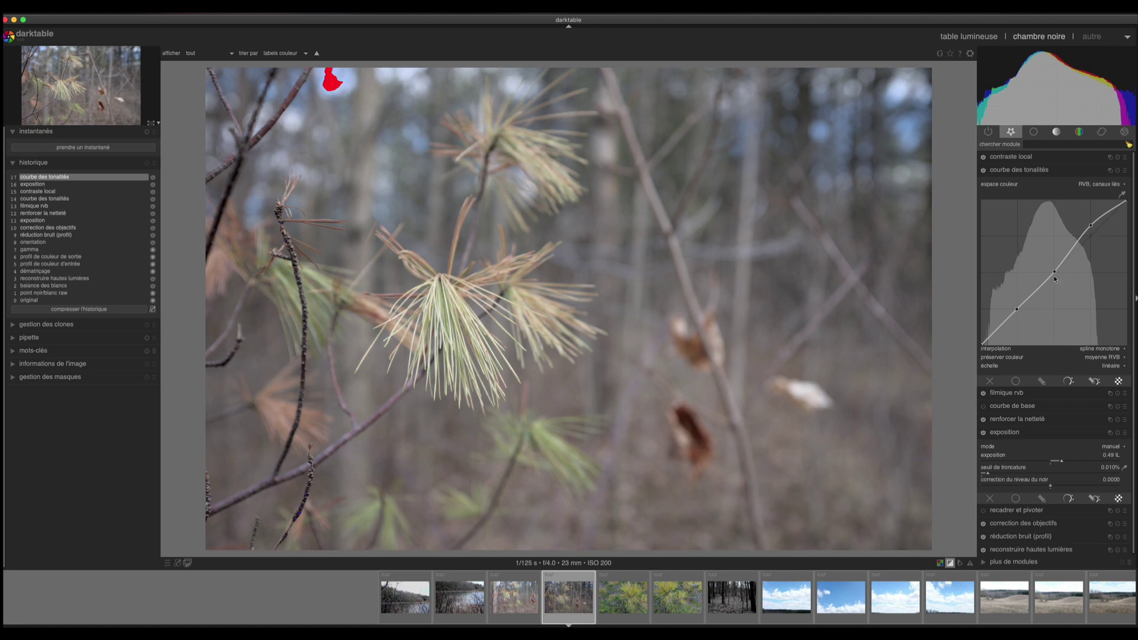
left_click_drag(1015, 309, 1017, 320)
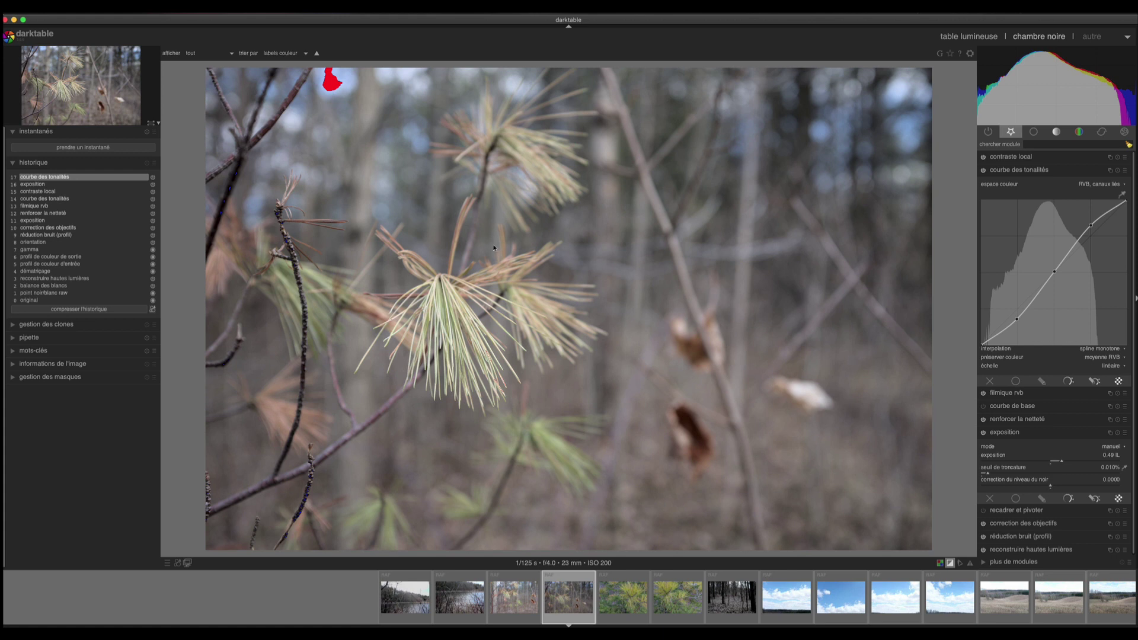
Compare the pine needle photo's exposure history state with the gentler tone curve, ending on the tone curve state
left_click(34, 185)
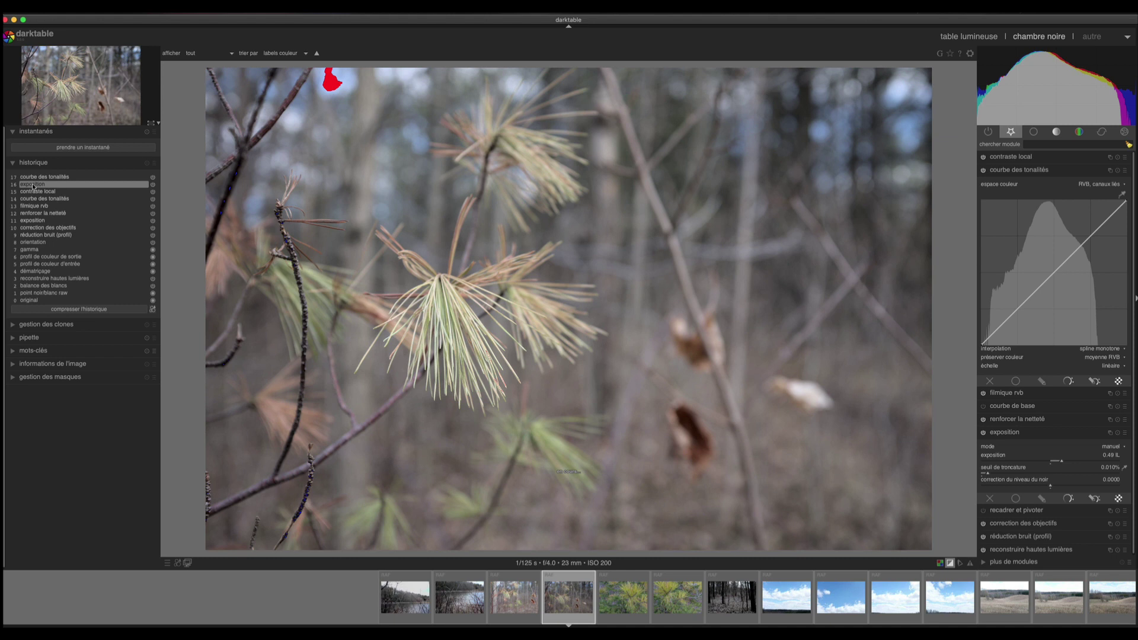
left_click(34, 177)
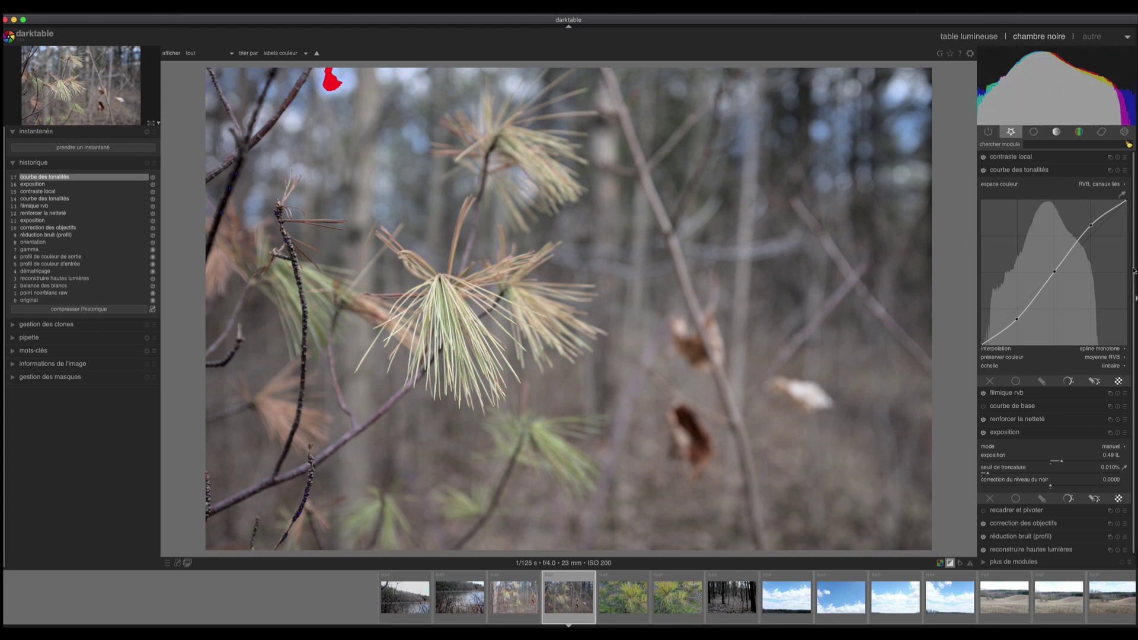
Raise the local contrast detail to about 153% and turn off the over- and underexposure indicator
scroll(1134, 279, "down", 1)
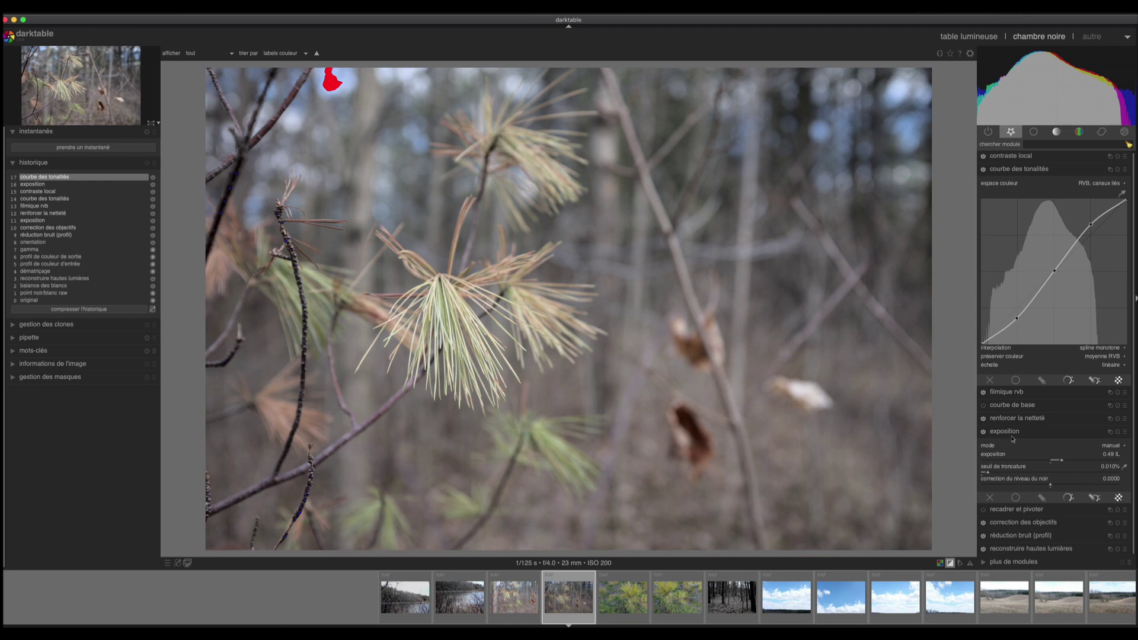
left_click(1019, 157)
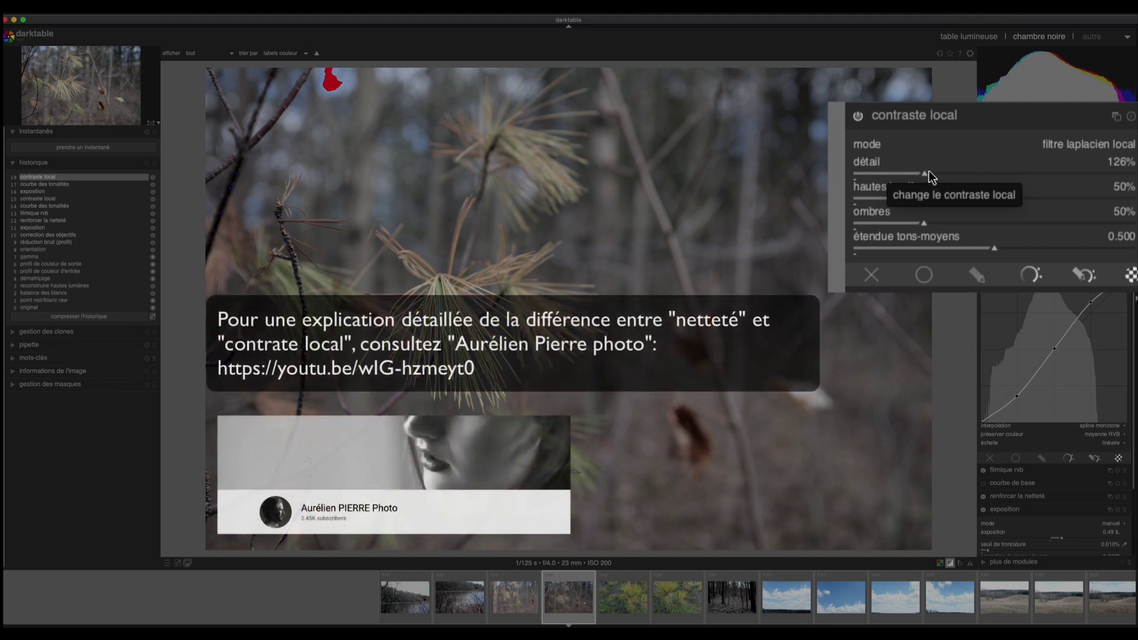
left_click_drag(924, 172, 1024, 187)
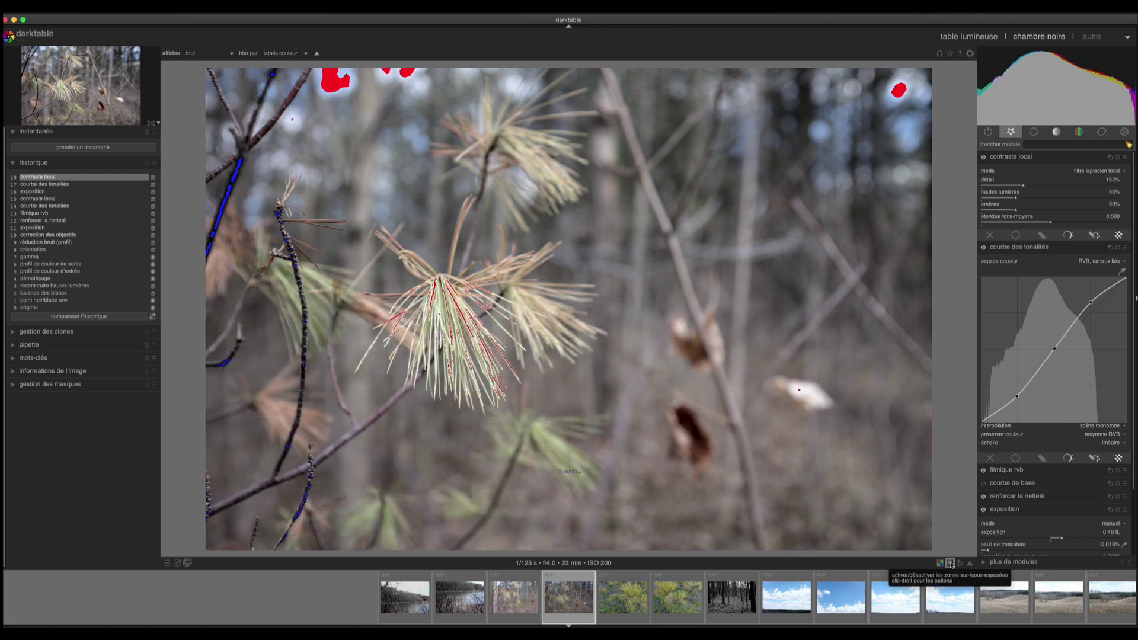
left_click(951, 563)
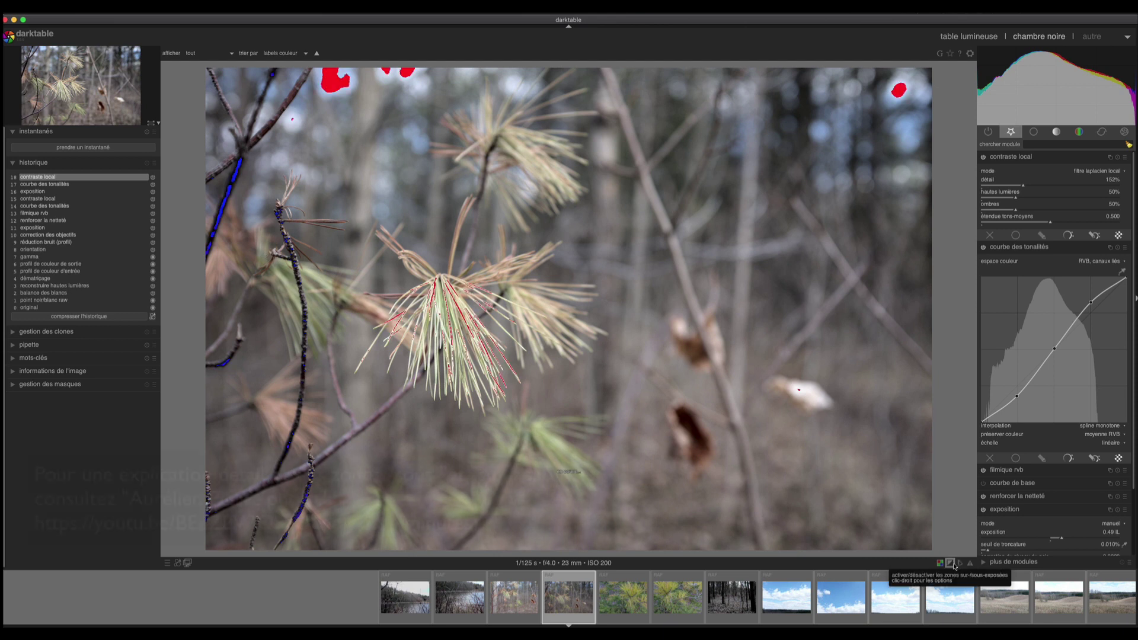
left_click(951, 563)
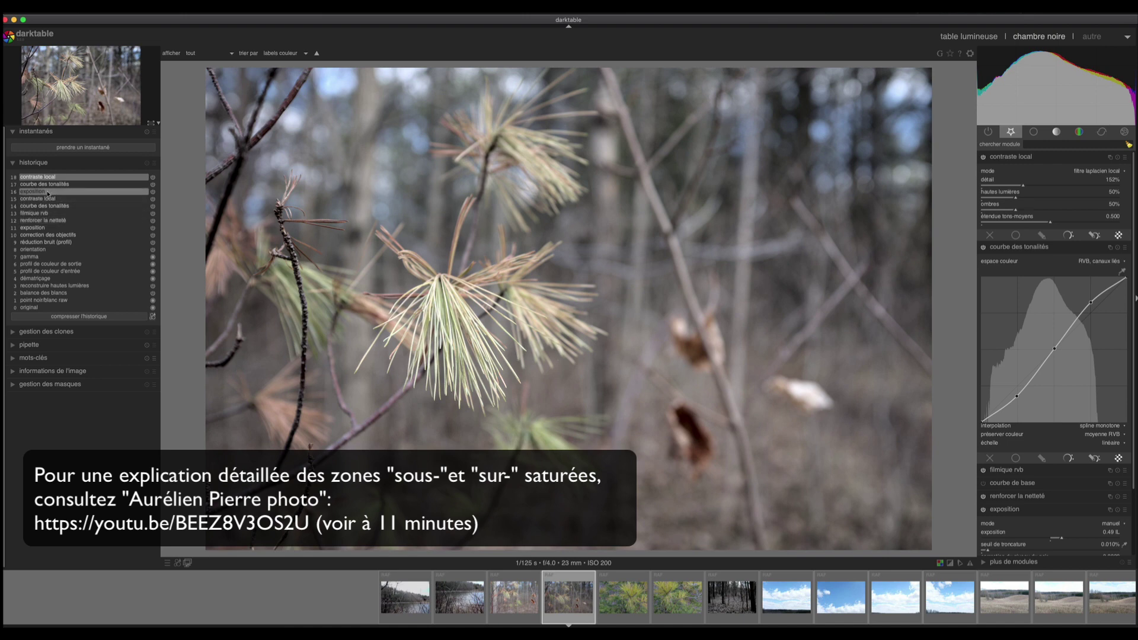
Review the exposure, tone curve, local contrast and gamma history states, ending on the latest local contrast state
left_click(47, 192)
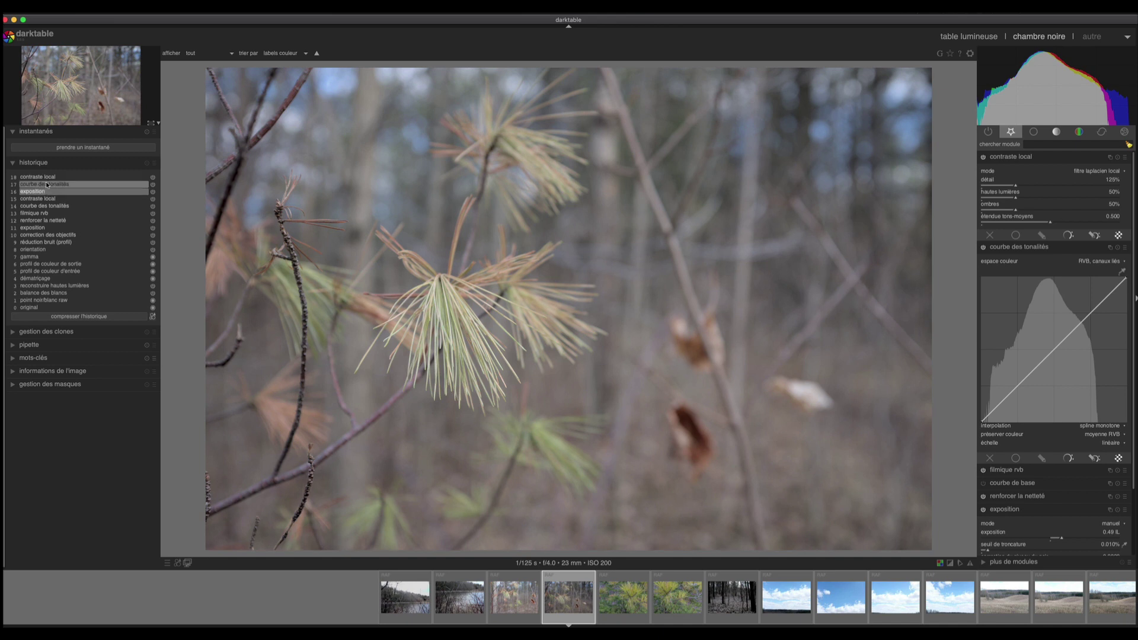
left_click(47, 185)
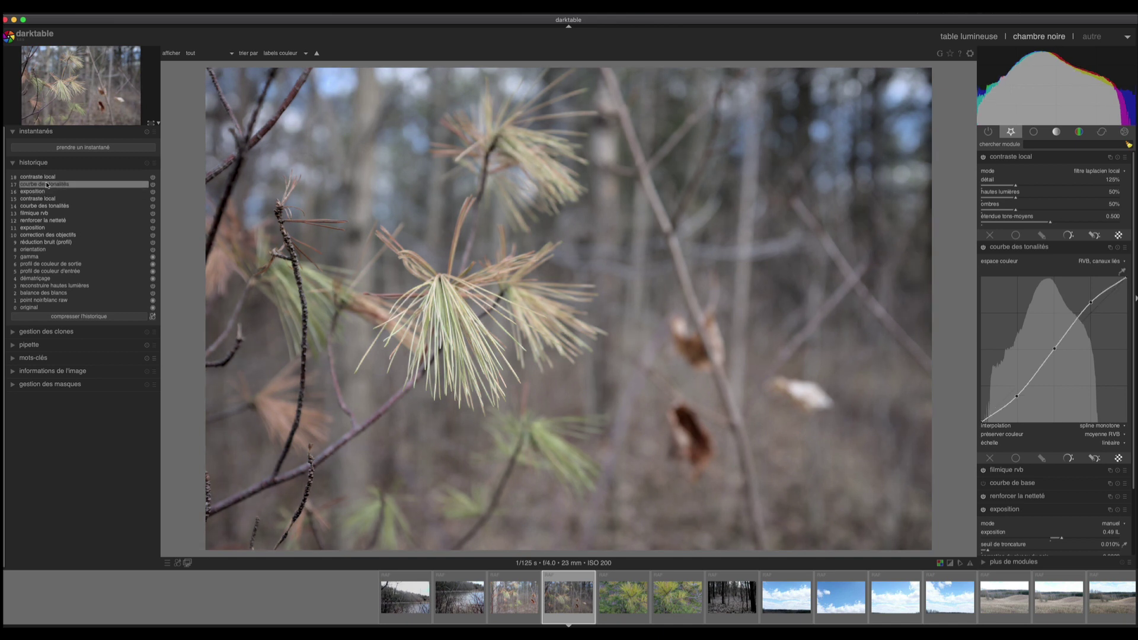
left_click(38, 176)
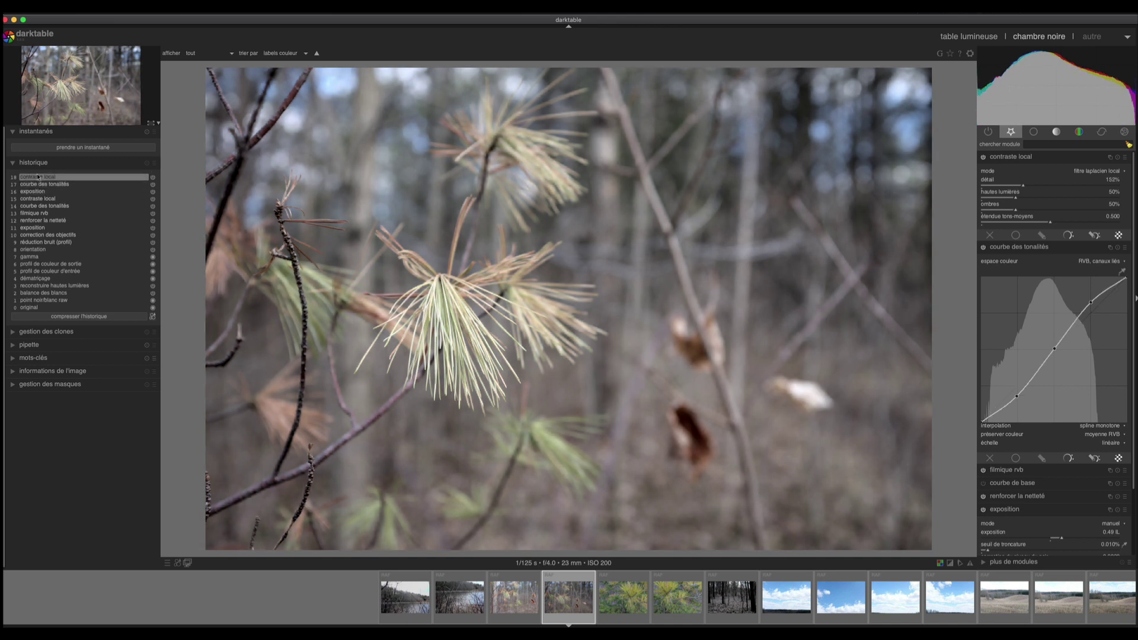
left_click(36, 257)
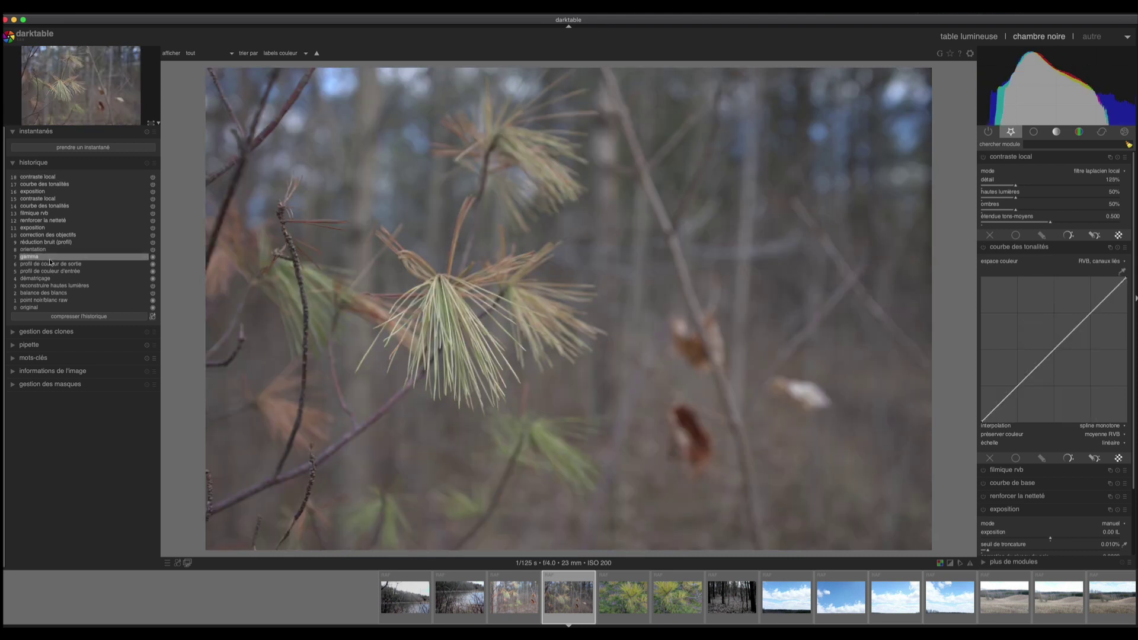
left_click(44, 176)
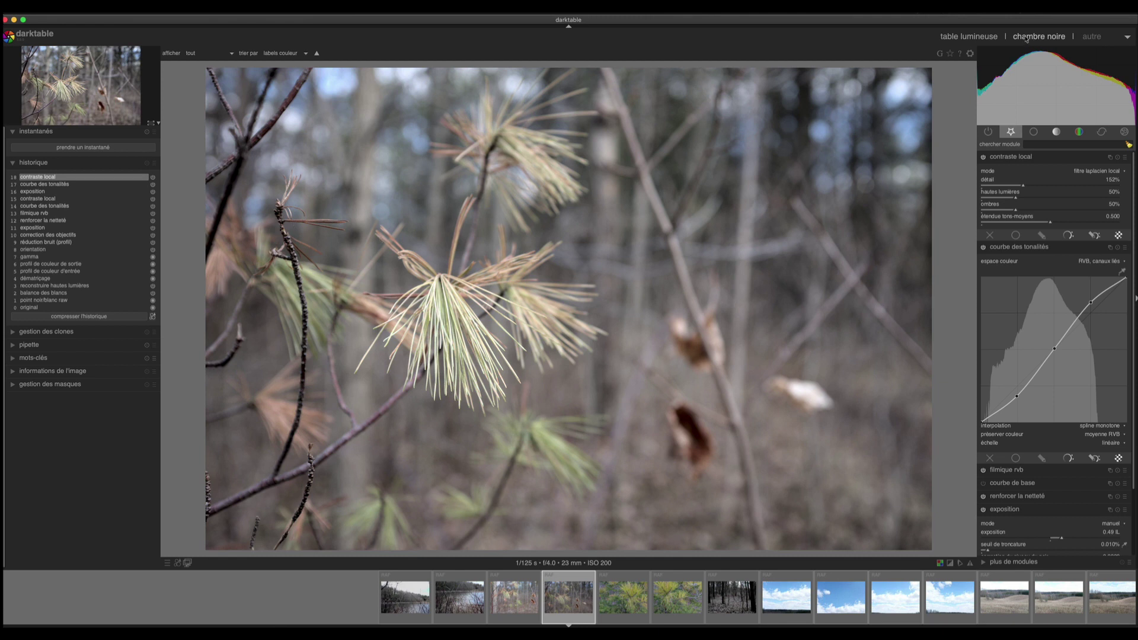
Open the bare forest photo from the lighttable in the darkroom and apply the X100f-ISO2000 style
left_click(968, 36)
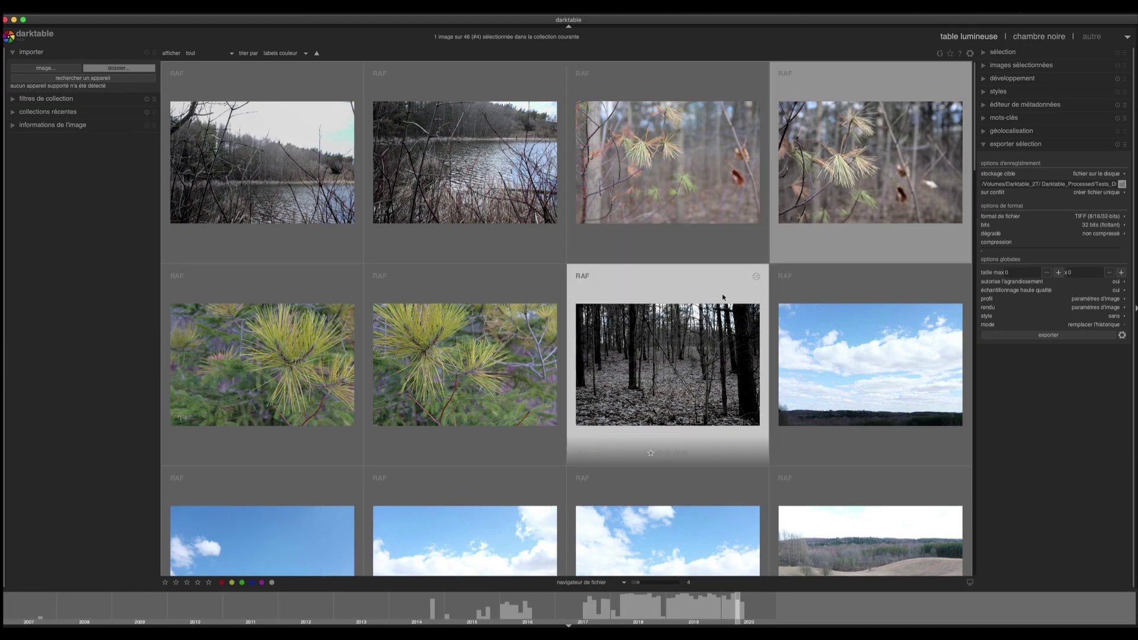
left_click(674, 363)
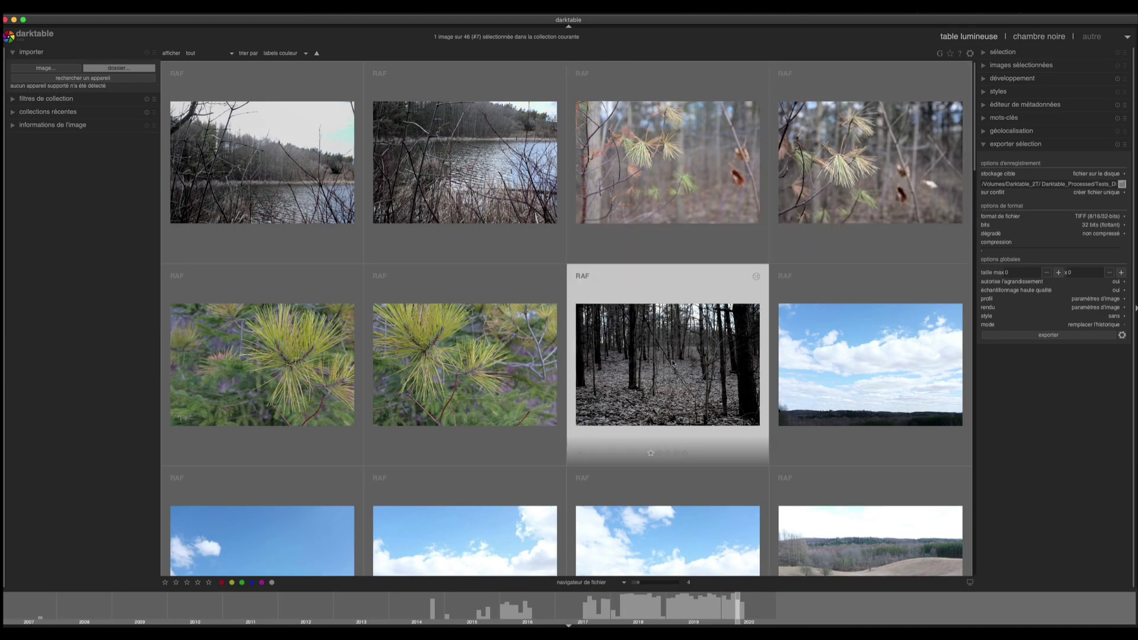
left_click(1040, 36)
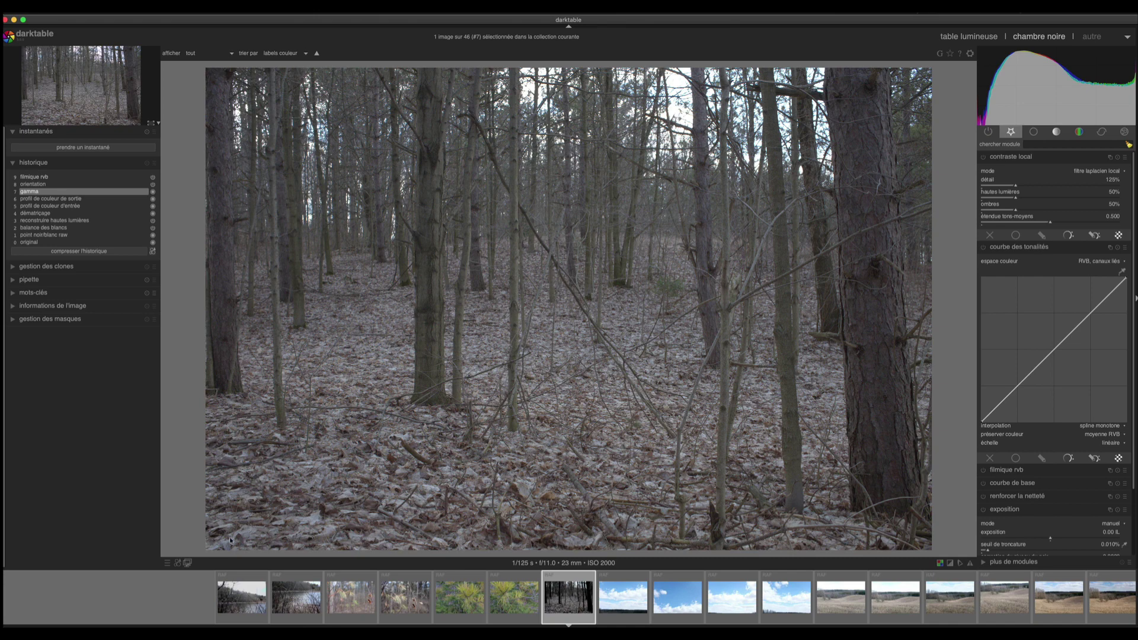
left_click(178, 564)
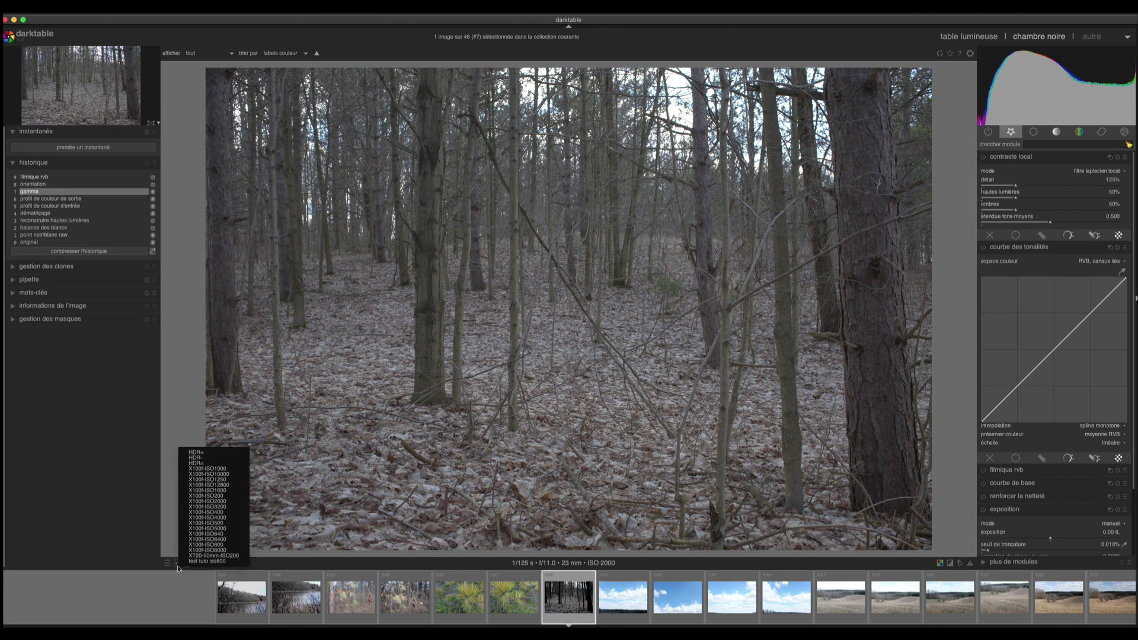
left_click(207, 503)
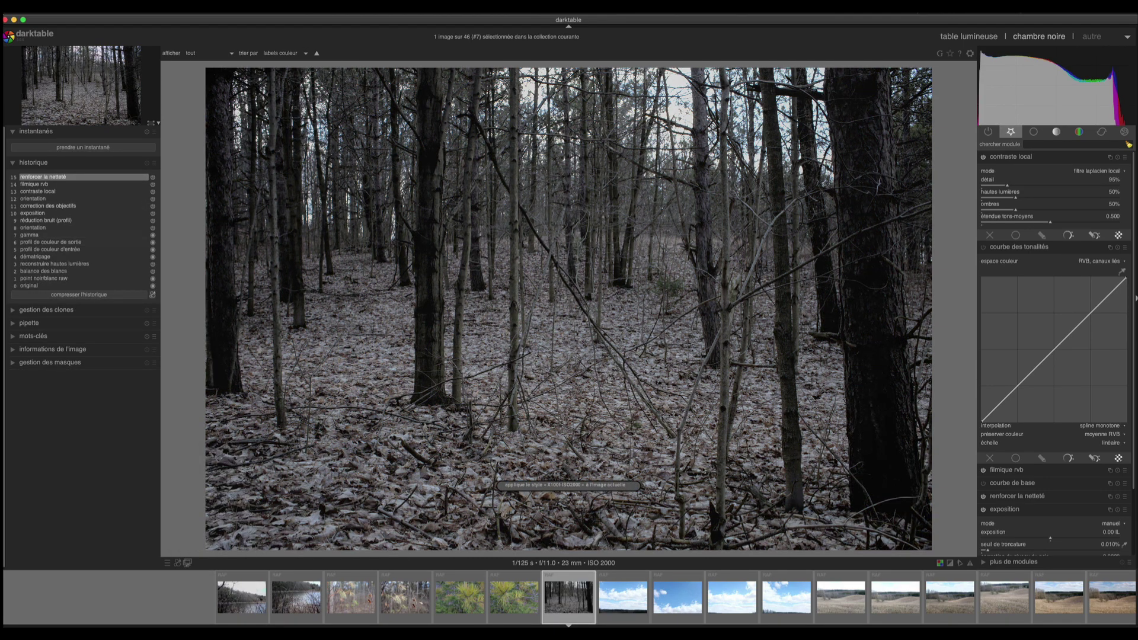
Turn on the over- and underexposure indicator and raise the forest photo's exposure to 0.43 EV
left_click(950, 564)
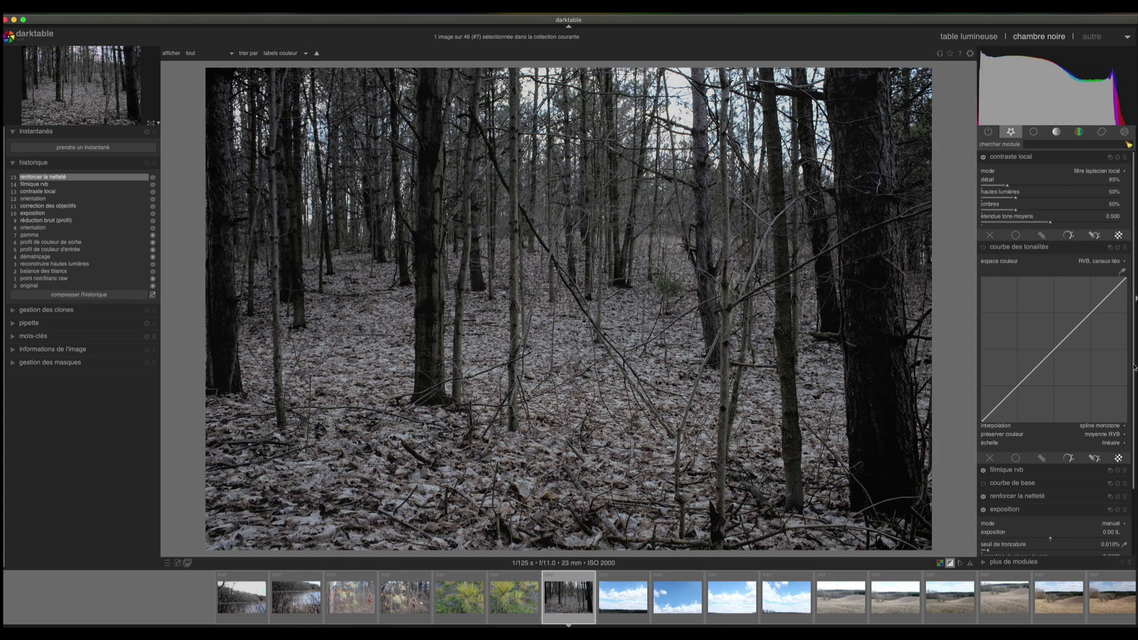
scroll(1134, 367, "down", 3)
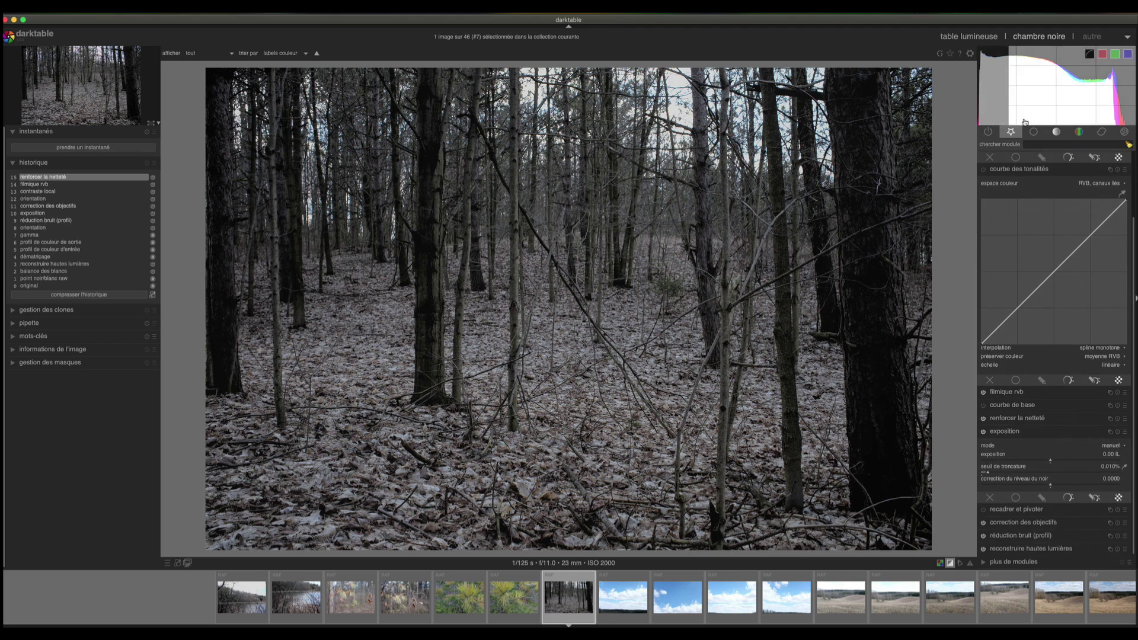
left_click_drag(1056, 461, 1060, 464)
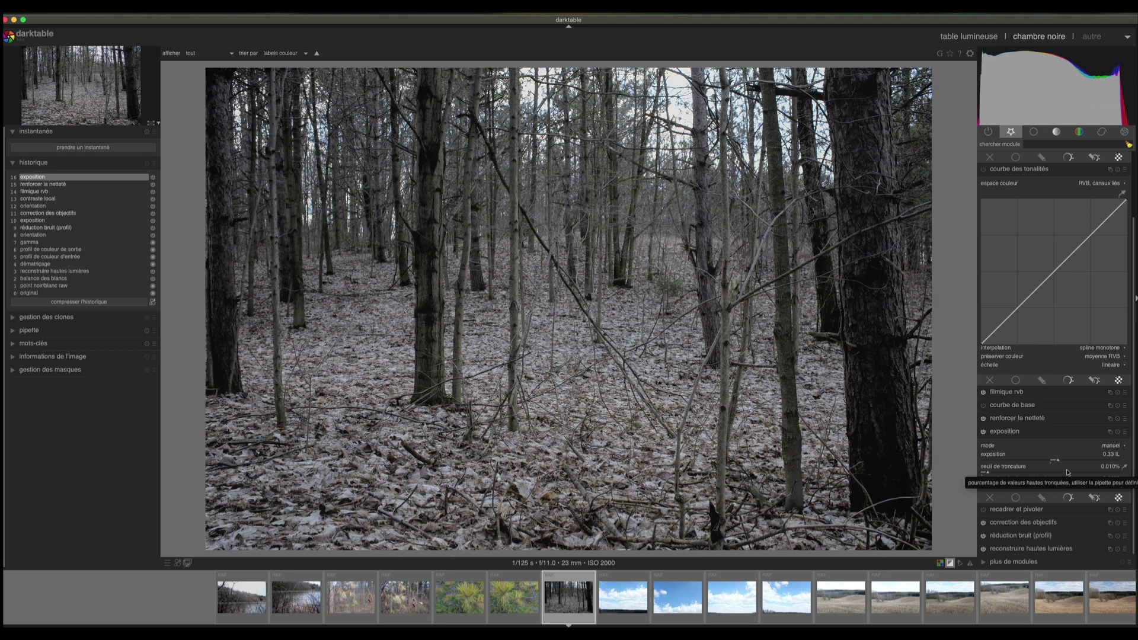
left_click_drag(1060, 463, 1070, 460)
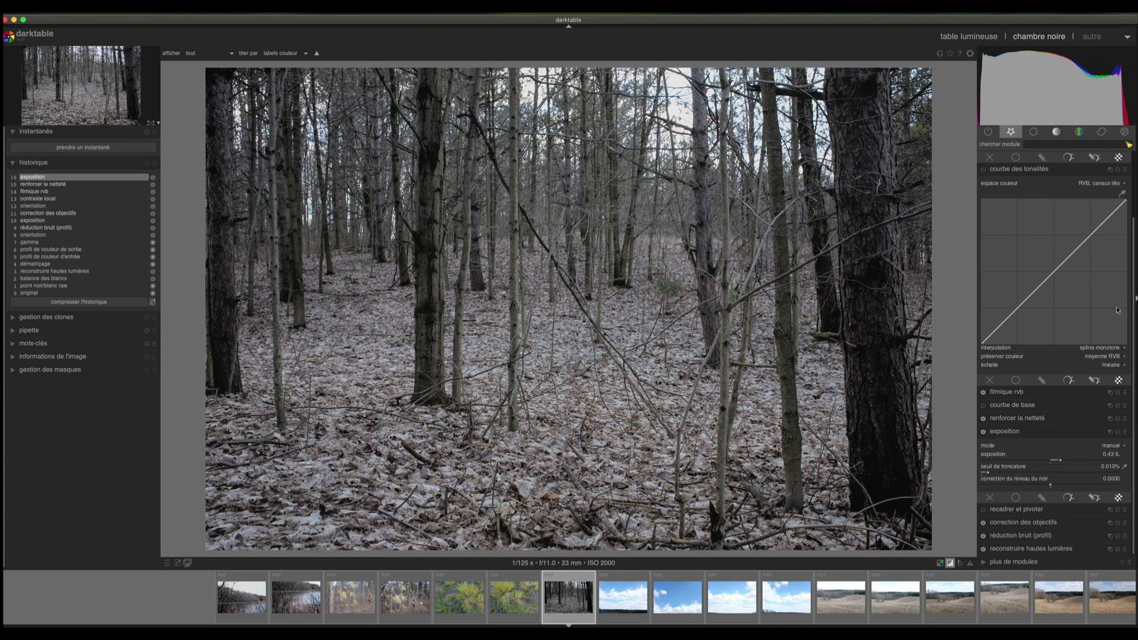
Sample a lighter background area and a darker tree trunk, anchor both tones on the tone curve, and add a point between them
left_click_drag(1135, 315, 1133, 270)
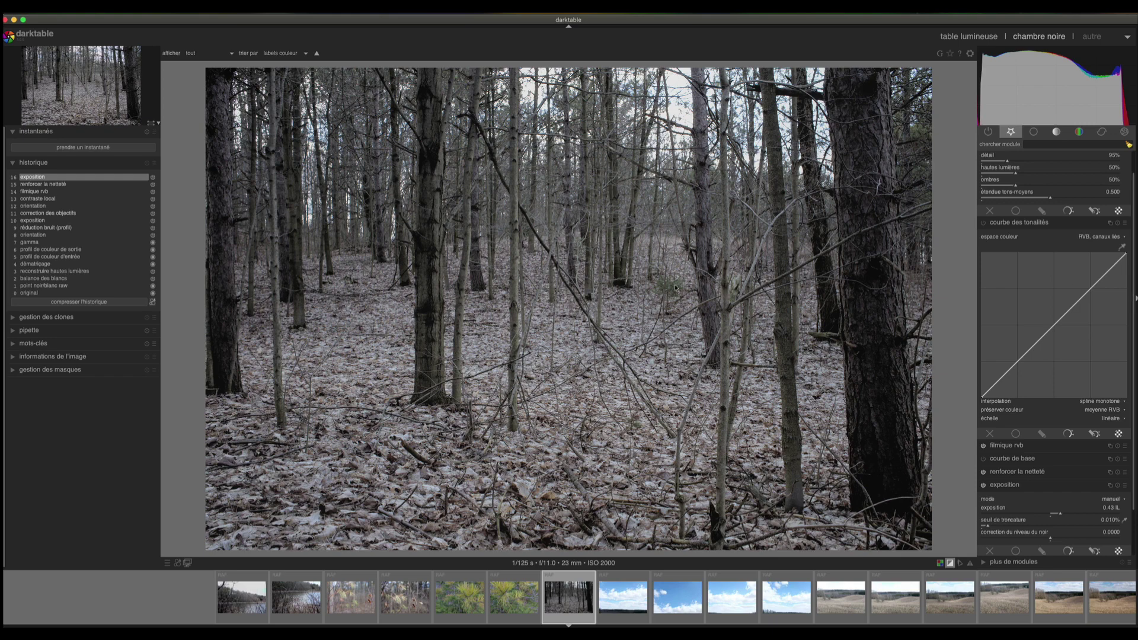
scroll(511, 273, "up", 5)
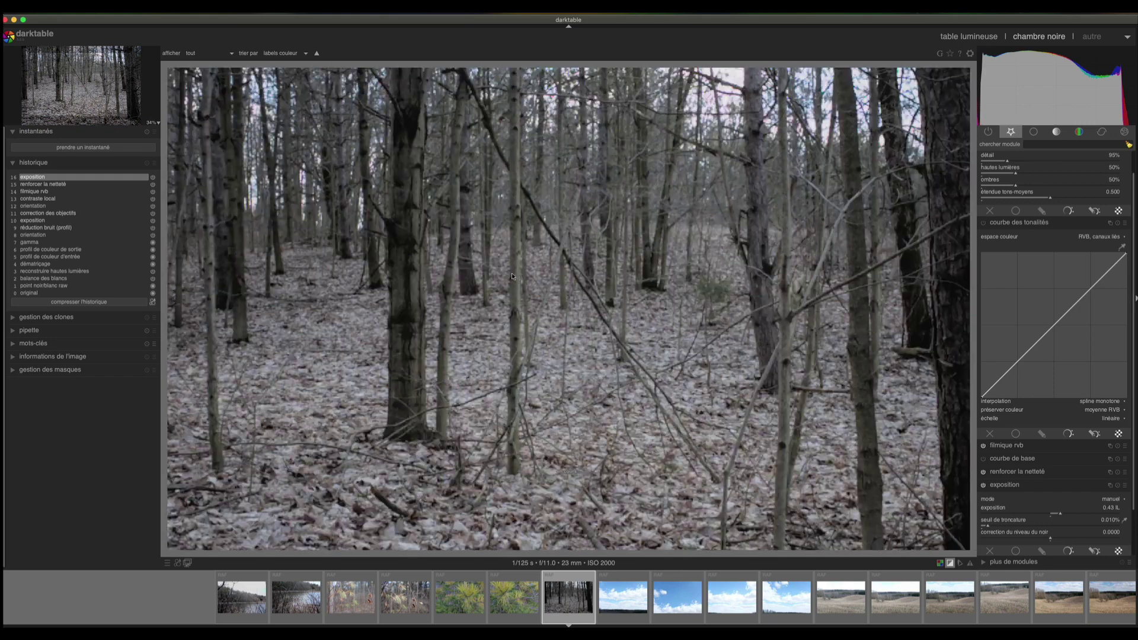
scroll(523, 276, "up", 3)
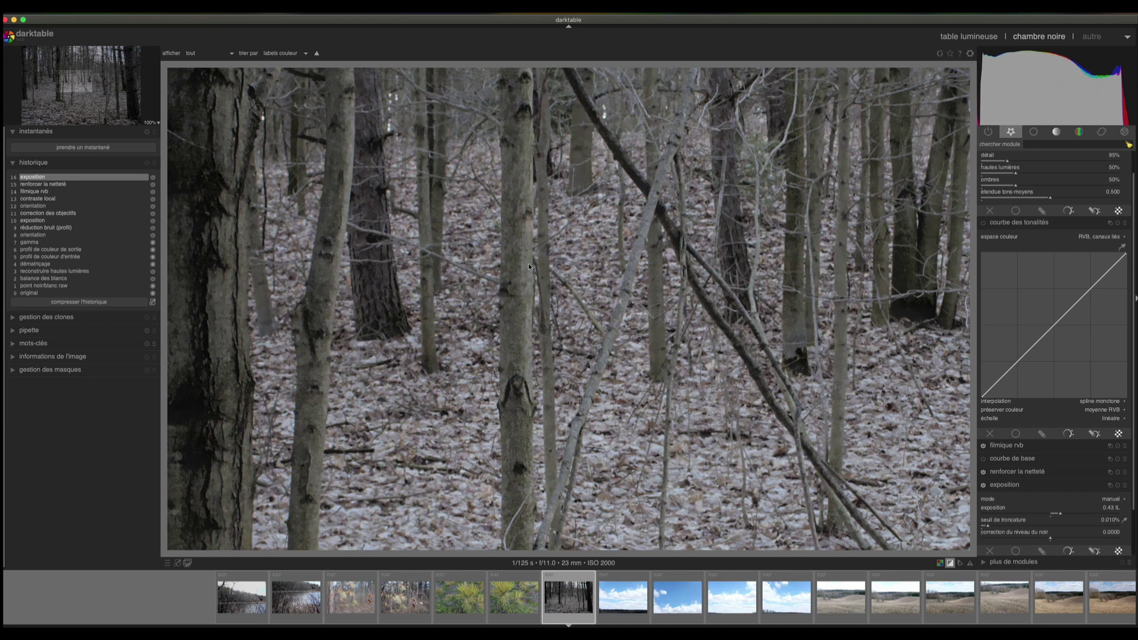
left_click(1123, 247)
left_click(637, 251)
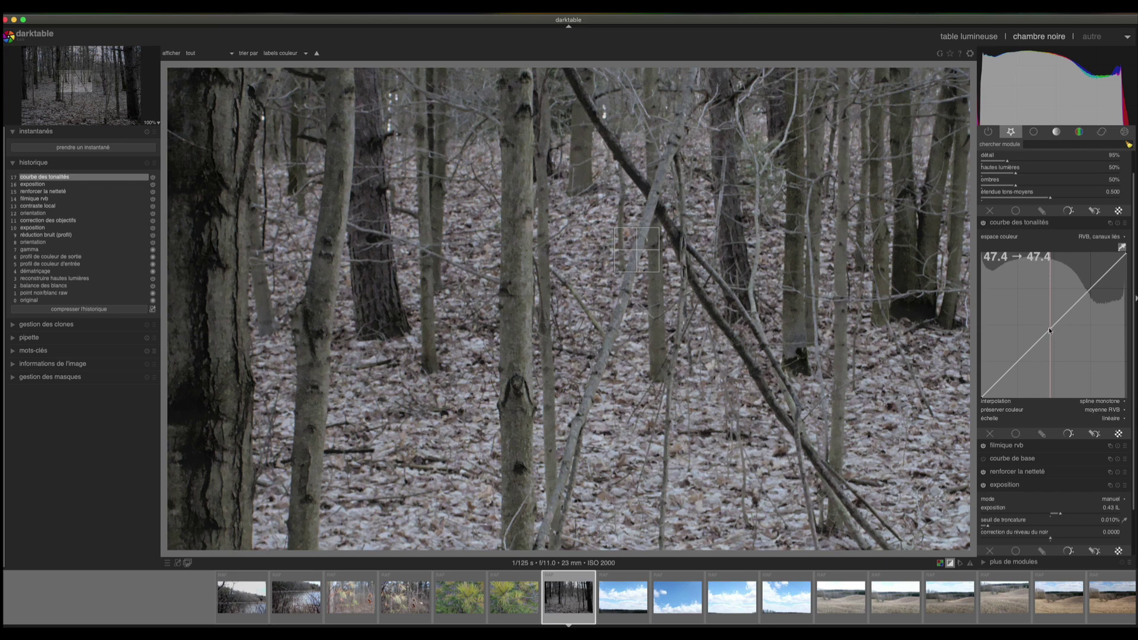
left_click_drag(1053, 331, 1050, 327)
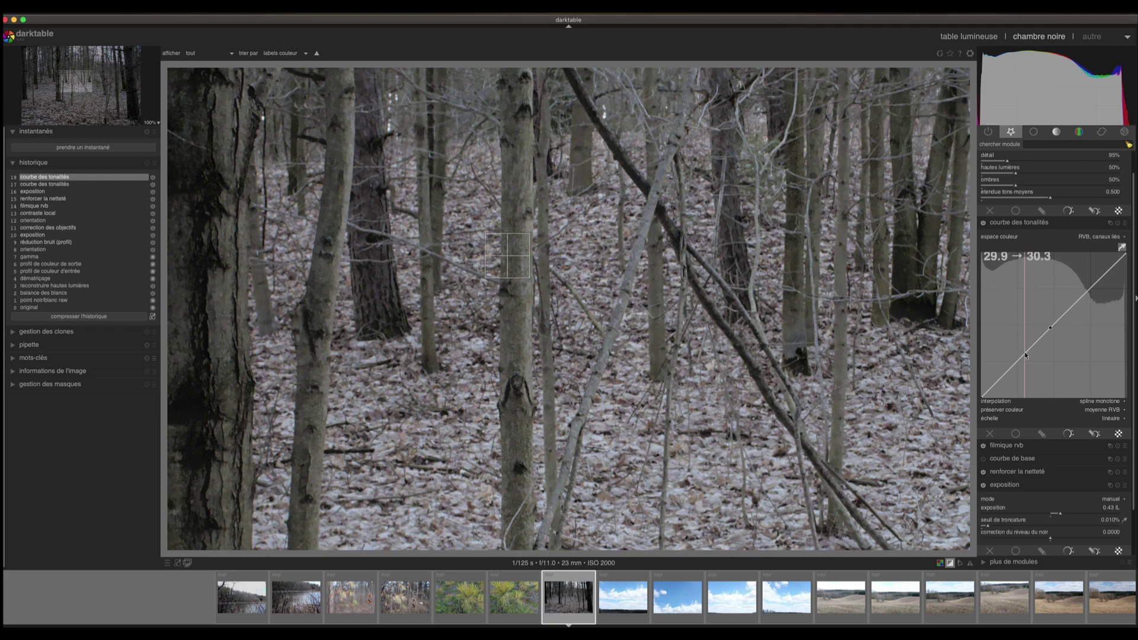
left_click(315, 290)
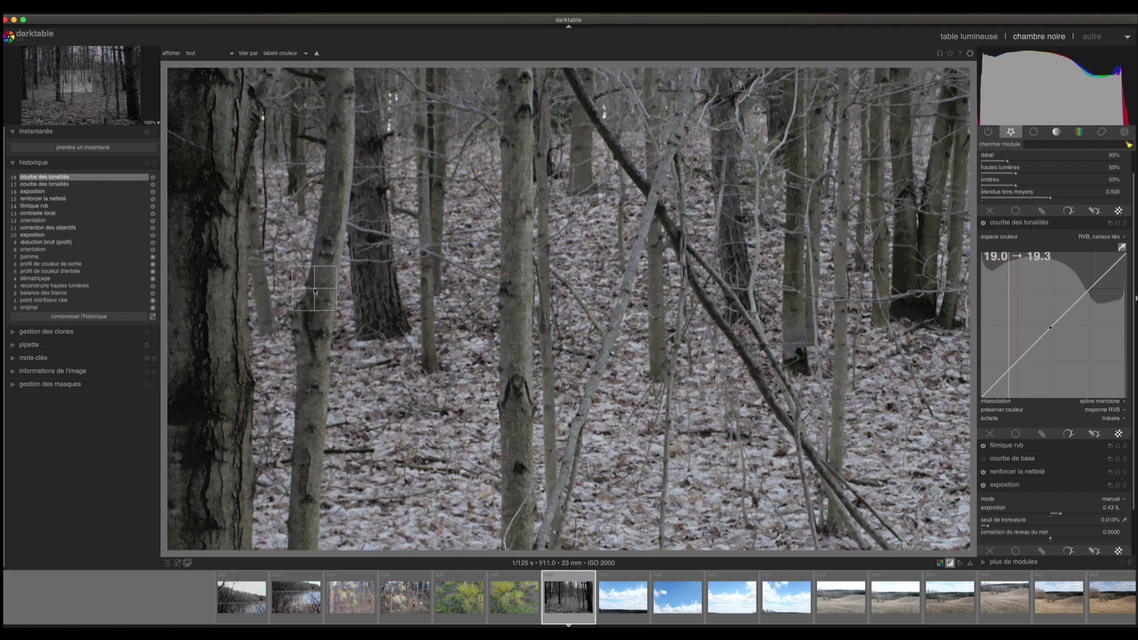
left_click(1011, 370)
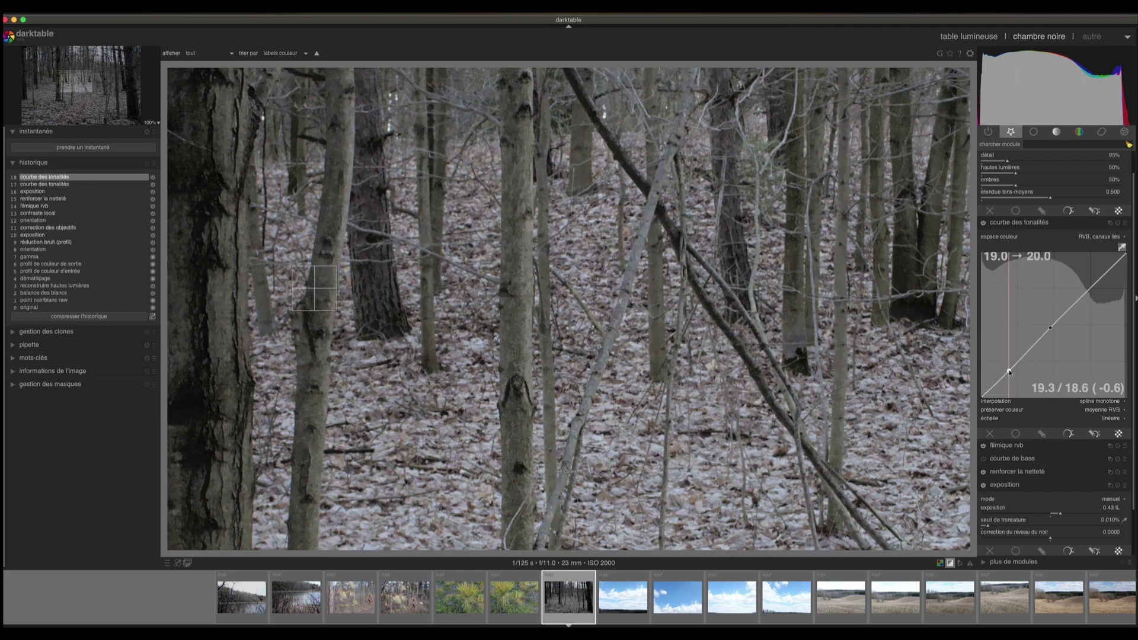
left_click(1032, 347)
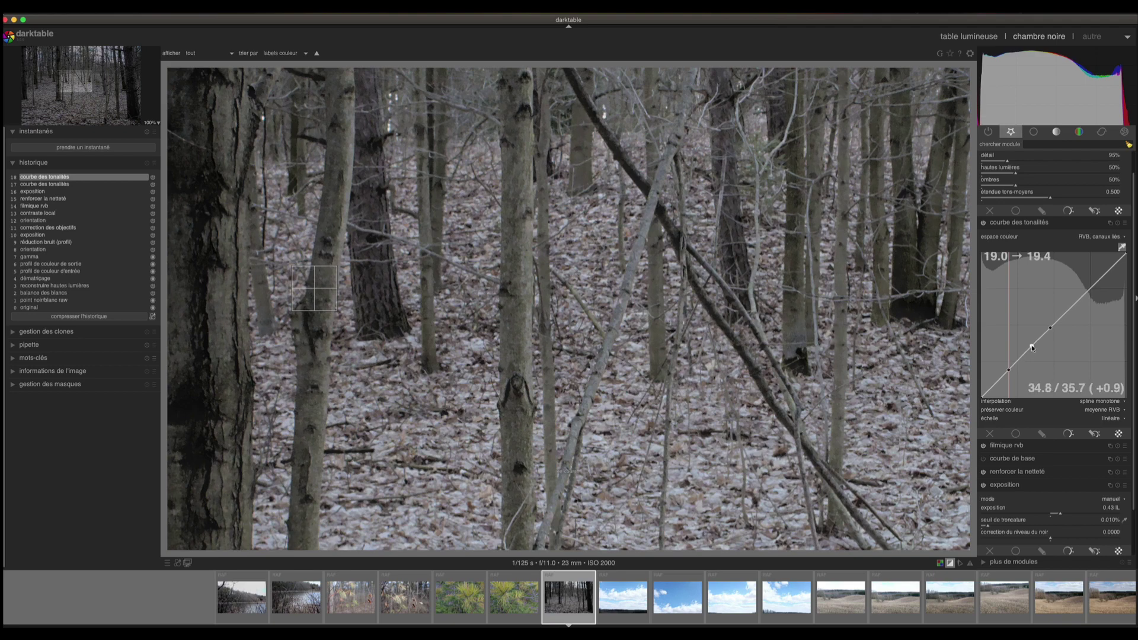
left_click(1122, 247)
Shape the tone curve into an S by raising the lighter sampled point, lowering the darker one and adding a raised highlight point
scroll(603, 433, "down", 4)
scroll(603, 434, "down", 1)
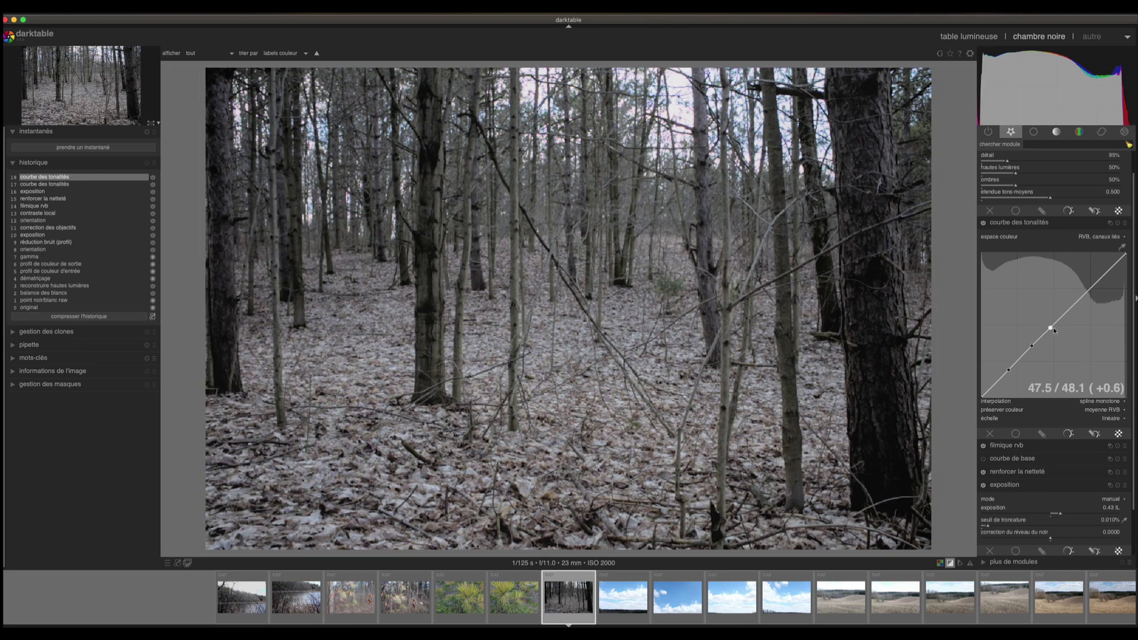
left_click_drag(1051, 325, 1049, 318)
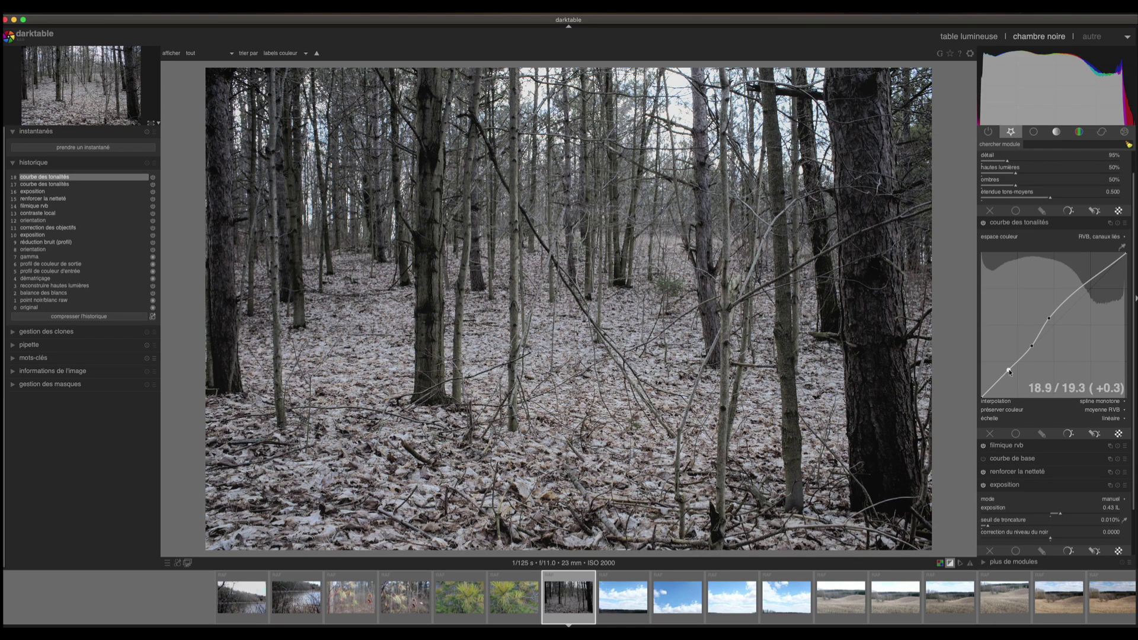
left_click_drag(1009, 370, 1012, 377)
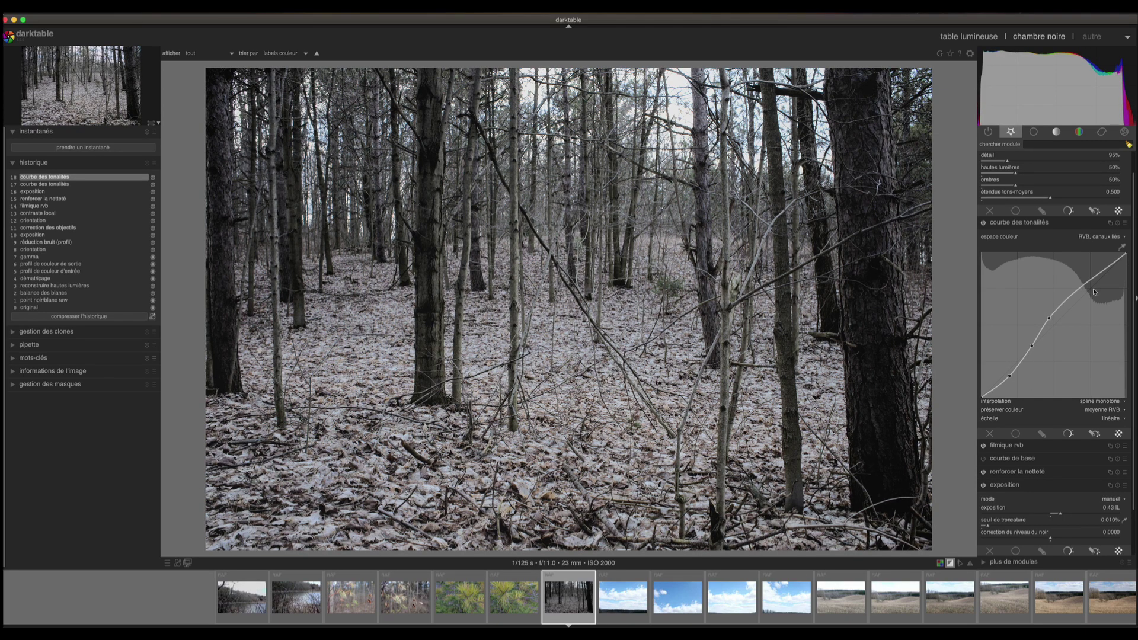
left_click_drag(1091, 282, 1091, 278)
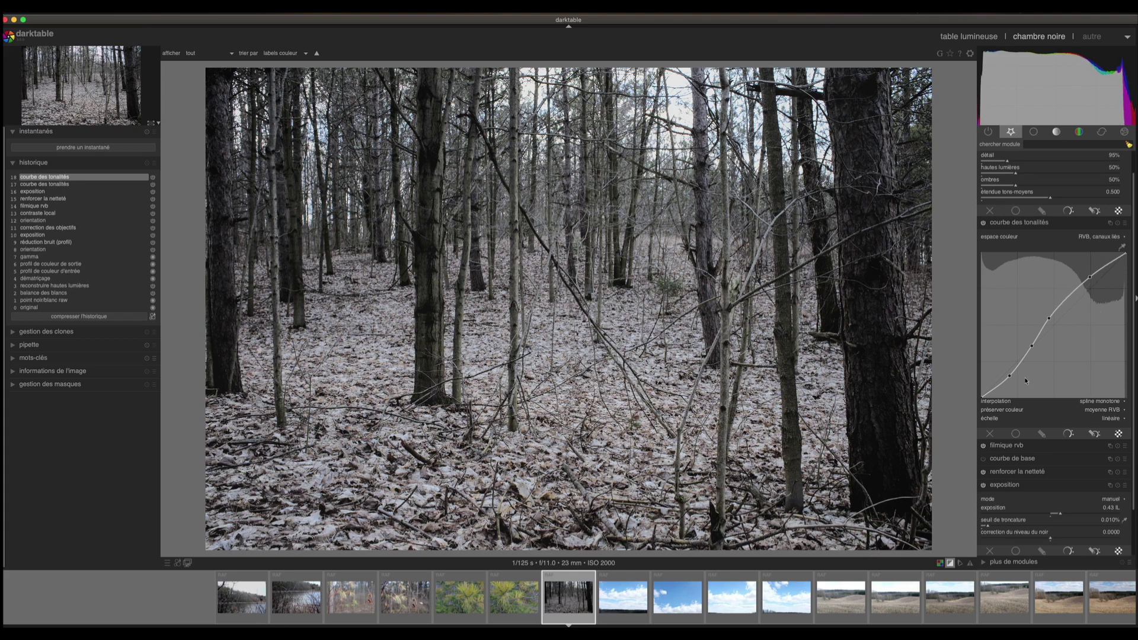
Compare the forest photo's exposure history state with its tone curve state, ending on the tone curve state
left_click(41, 193)
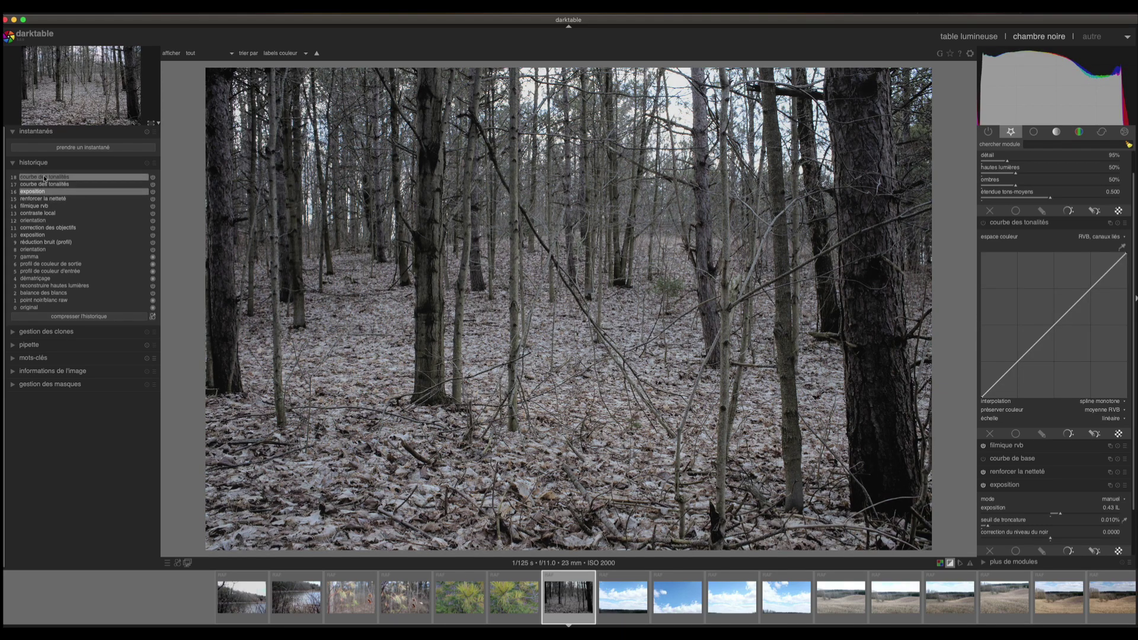
left_click(44, 177)
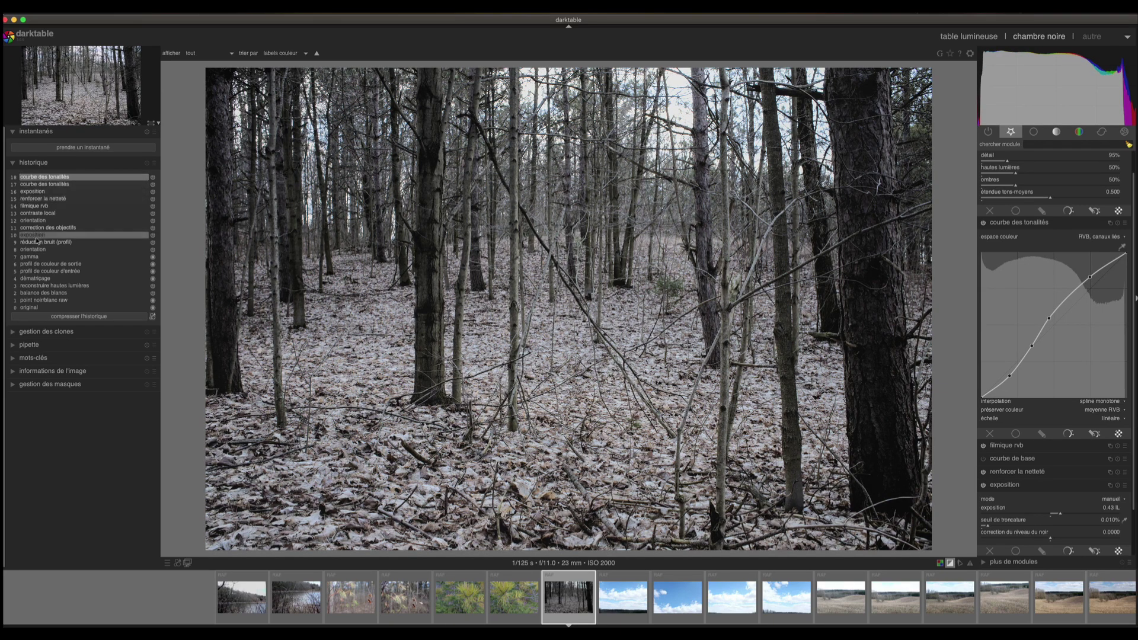
Compare the forest photo's gamma history state with its latest tone curve state, ending on the tone curve state
left_click(54, 256)
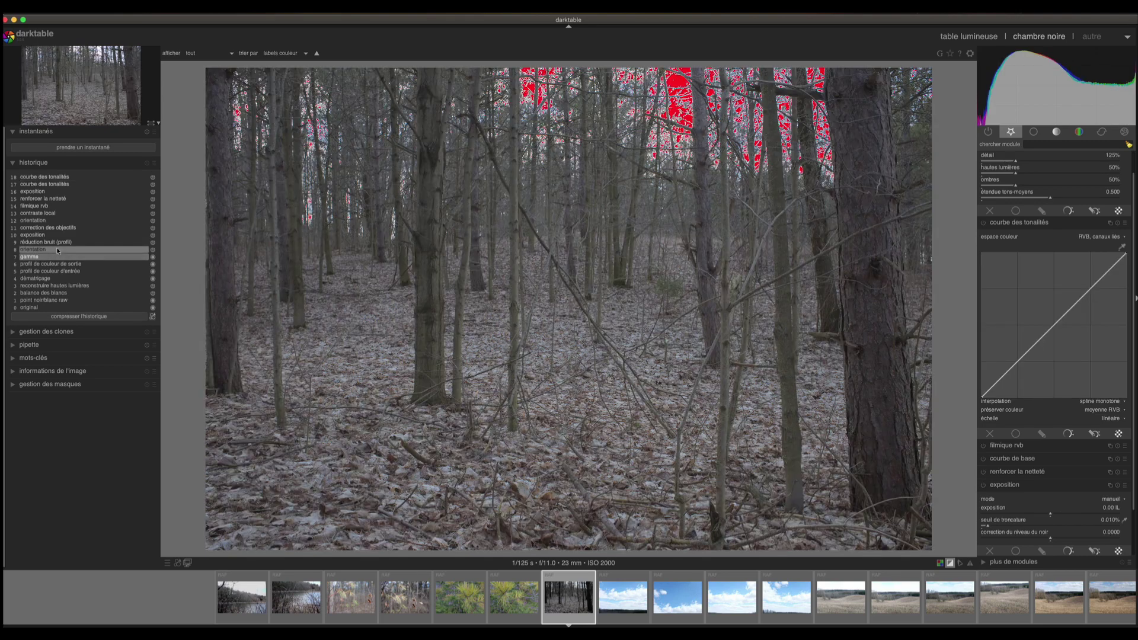
left_click(40, 177)
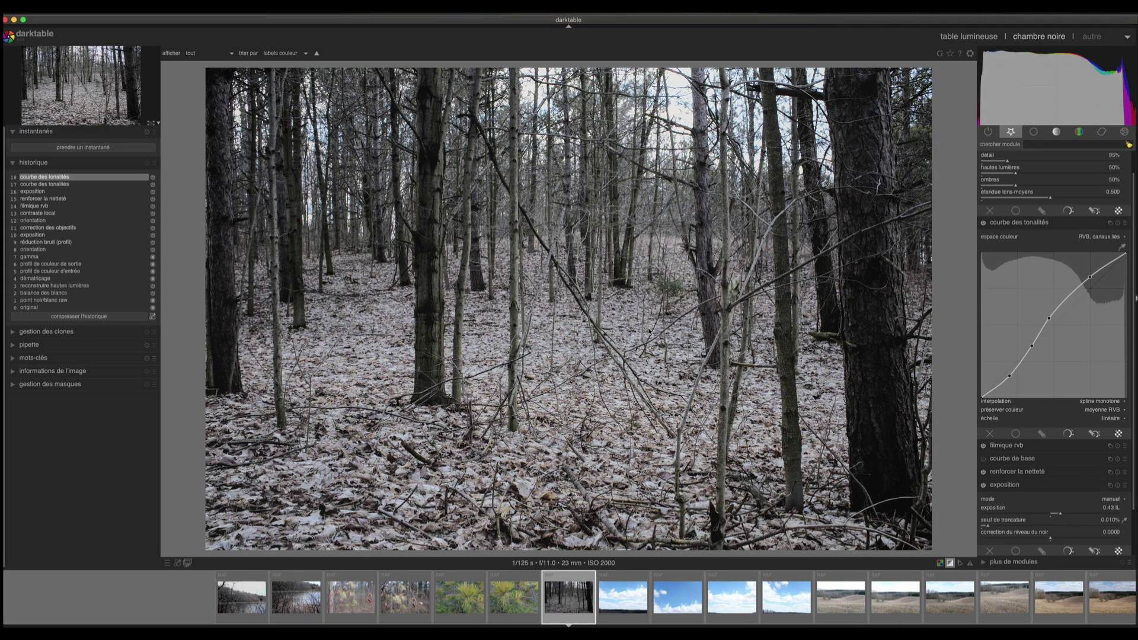
Raise the forest photo's local contrast detail to 103%, checking the image with the over- and underexposure indicator off and on
left_click_drag(1136, 425, 1136, 463)
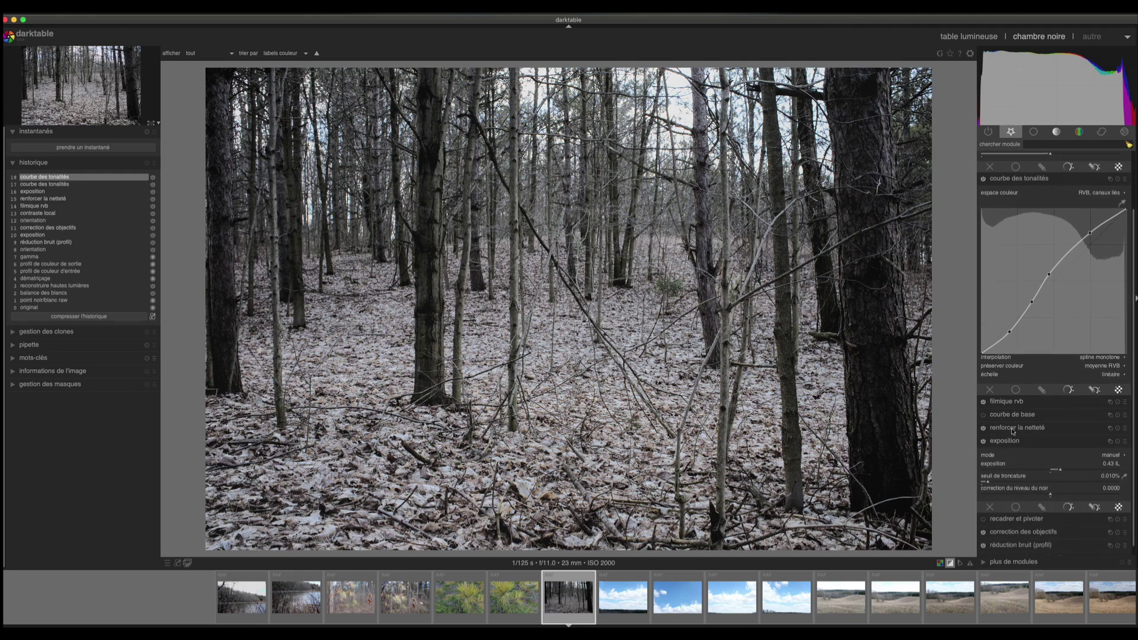
scroll(999, 167, "up", 3)
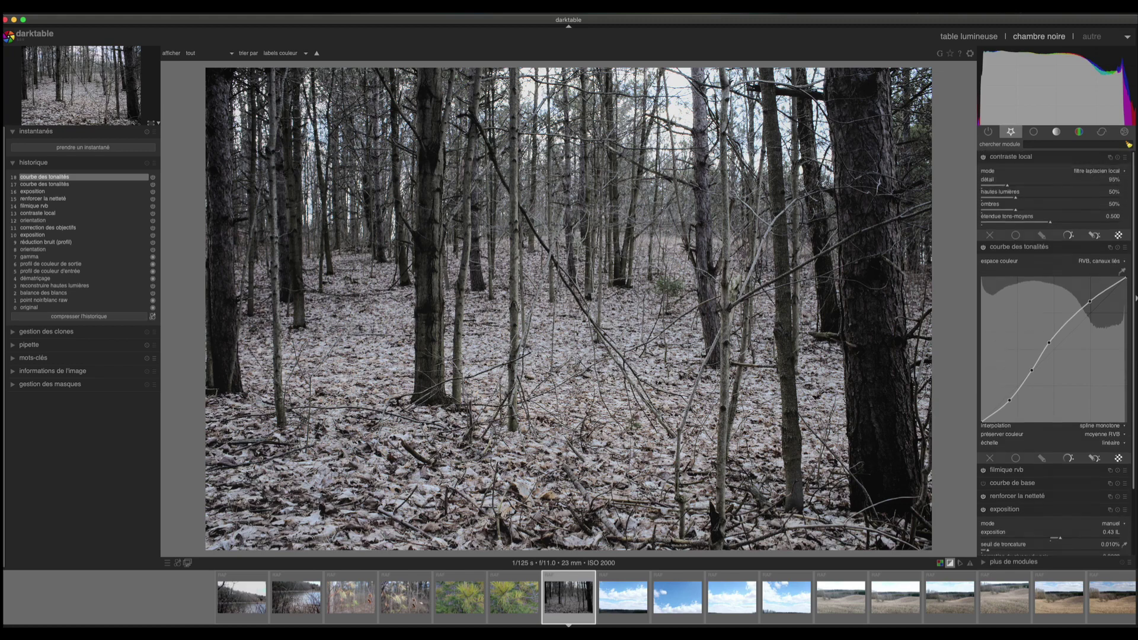
left_click(1012, 186)
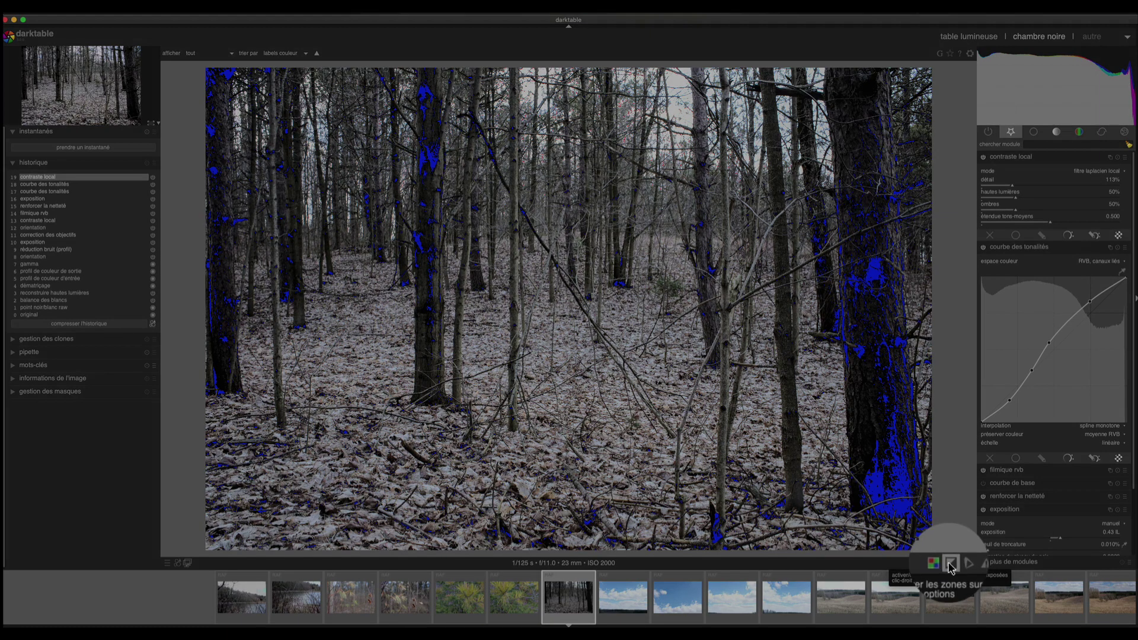
left_click(951, 565)
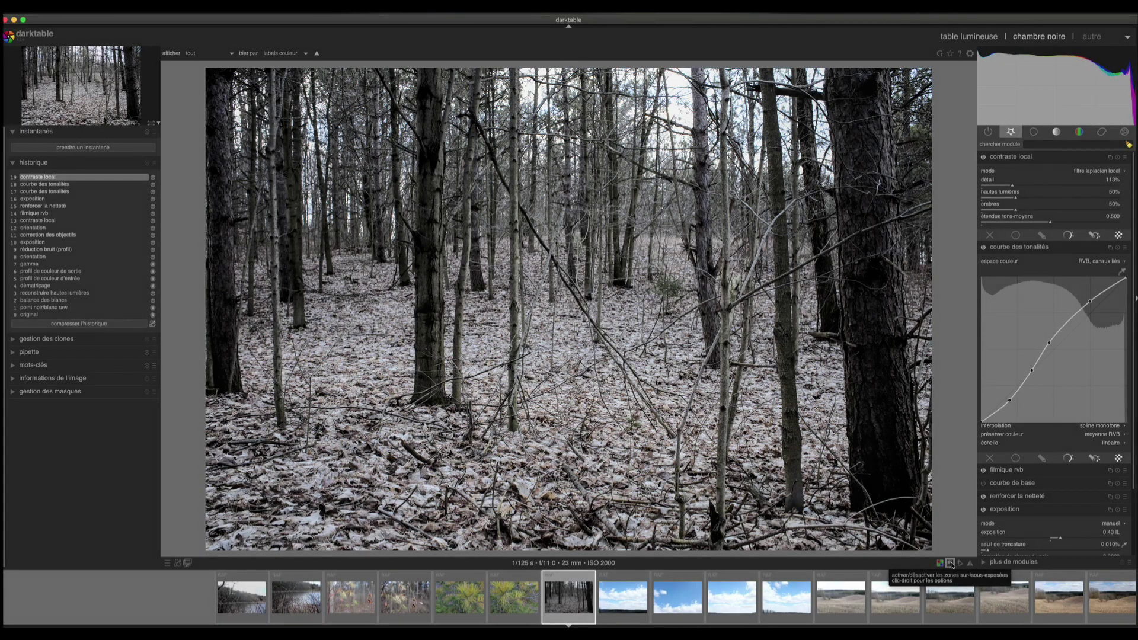
left_click(951, 565)
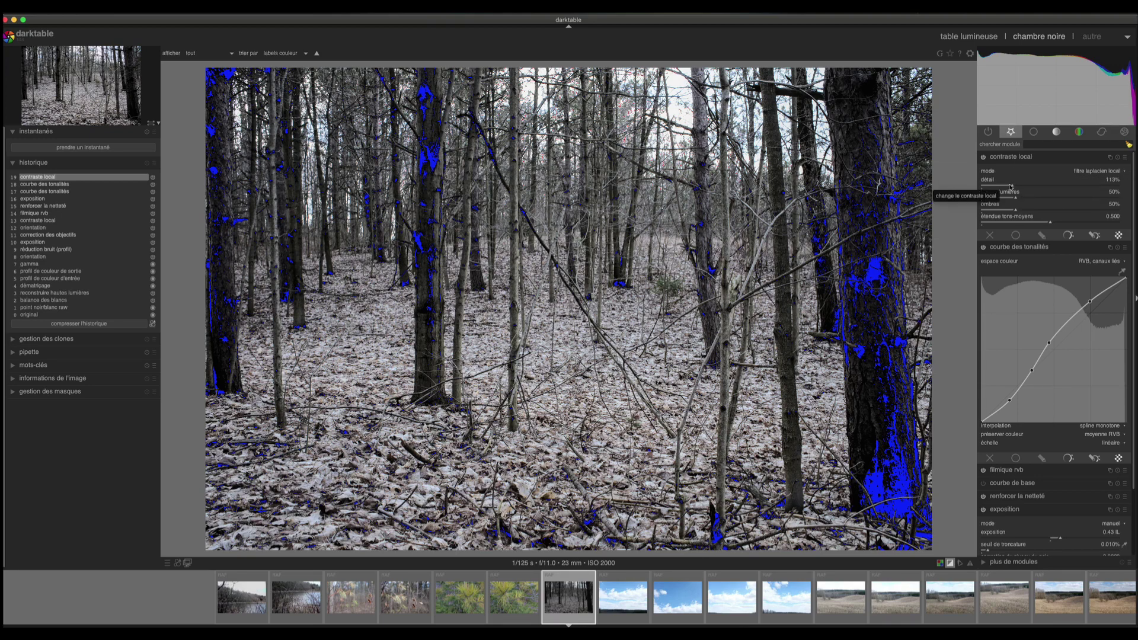
scroll(1013, 185, "down", 10)
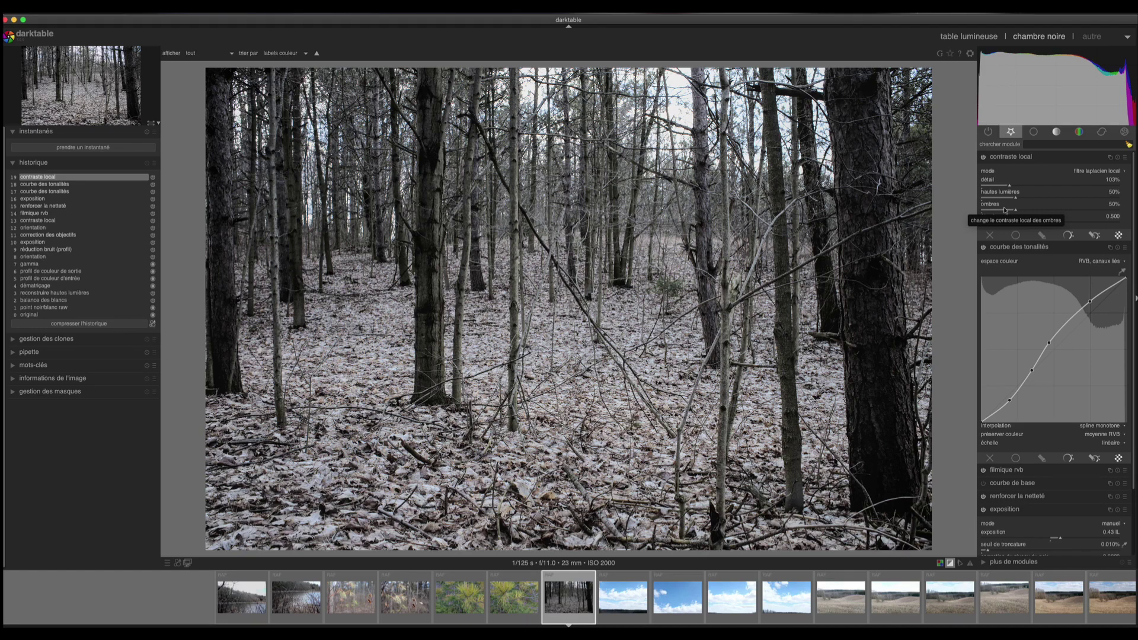
Try raising the local contrast of the shadows to 69% and return it to 50%
left_click_drag(1005, 210, 1051, 207)
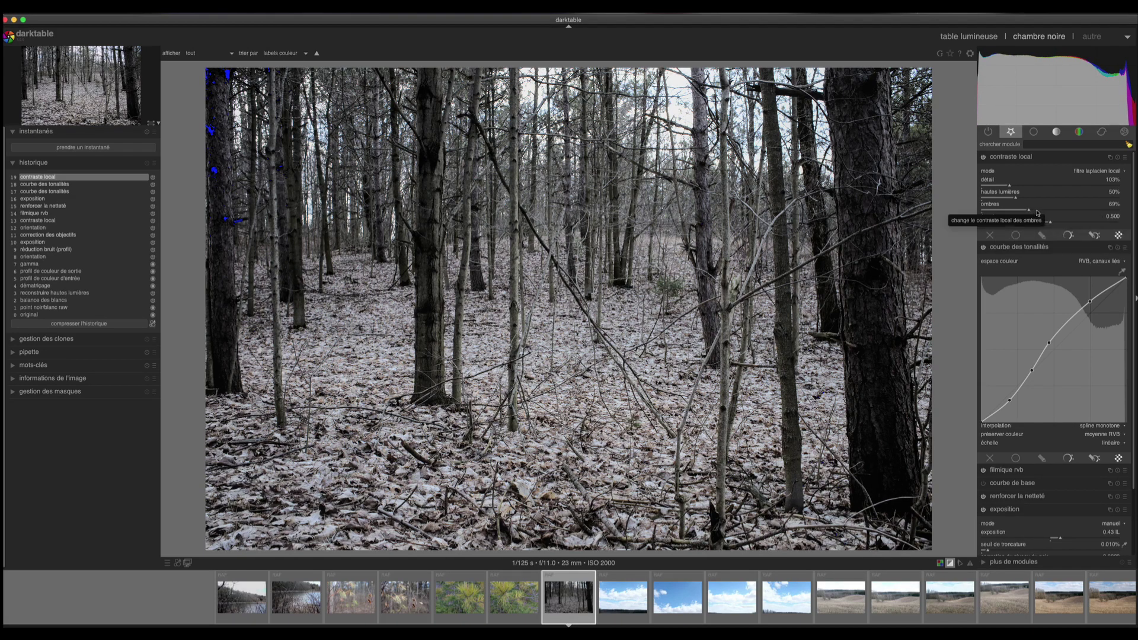
left_click(1037, 212)
mouse_move(989, 77)
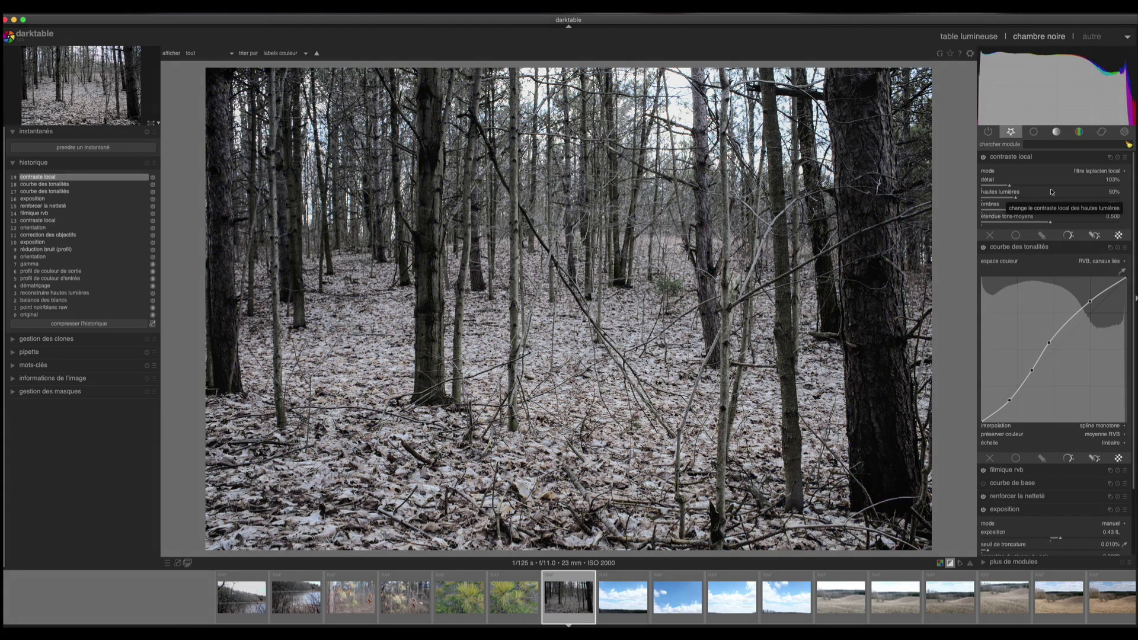
Compare the forest photo's gamma history state repeatedly with its latest local contrast state, ending on the local contrast state
left_click(52, 263)
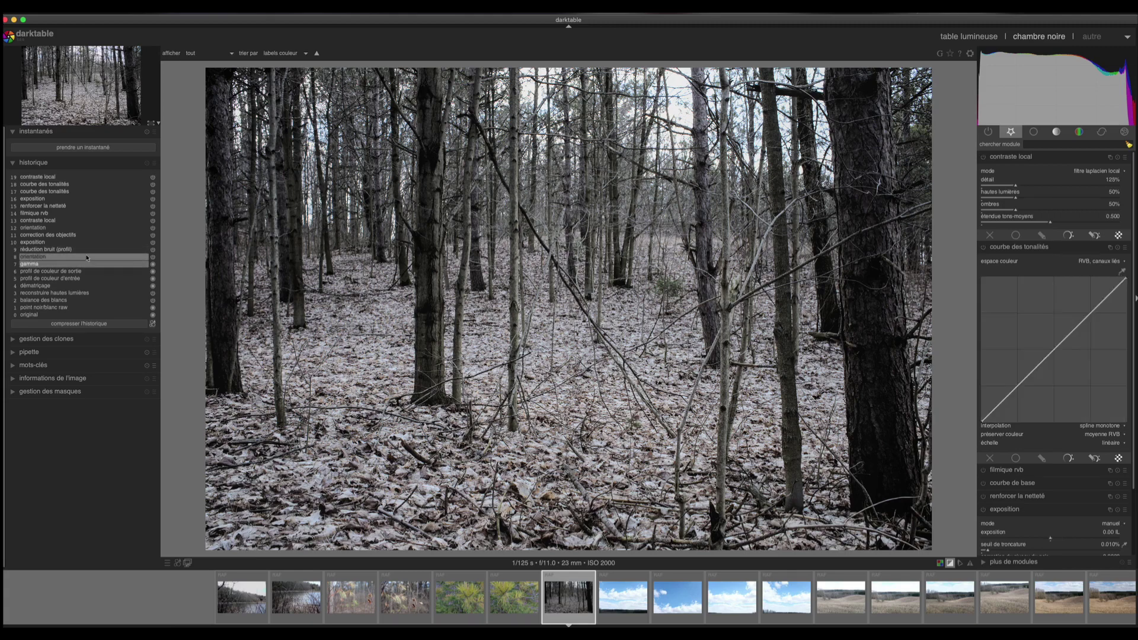
left_click(59, 179)
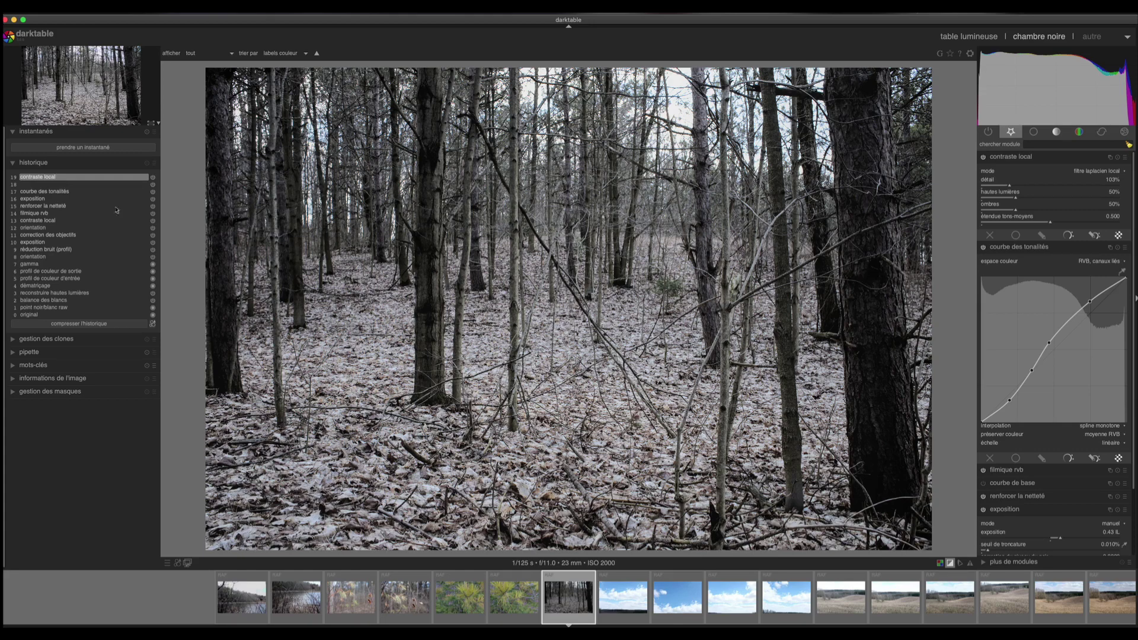
left_click(31, 265)
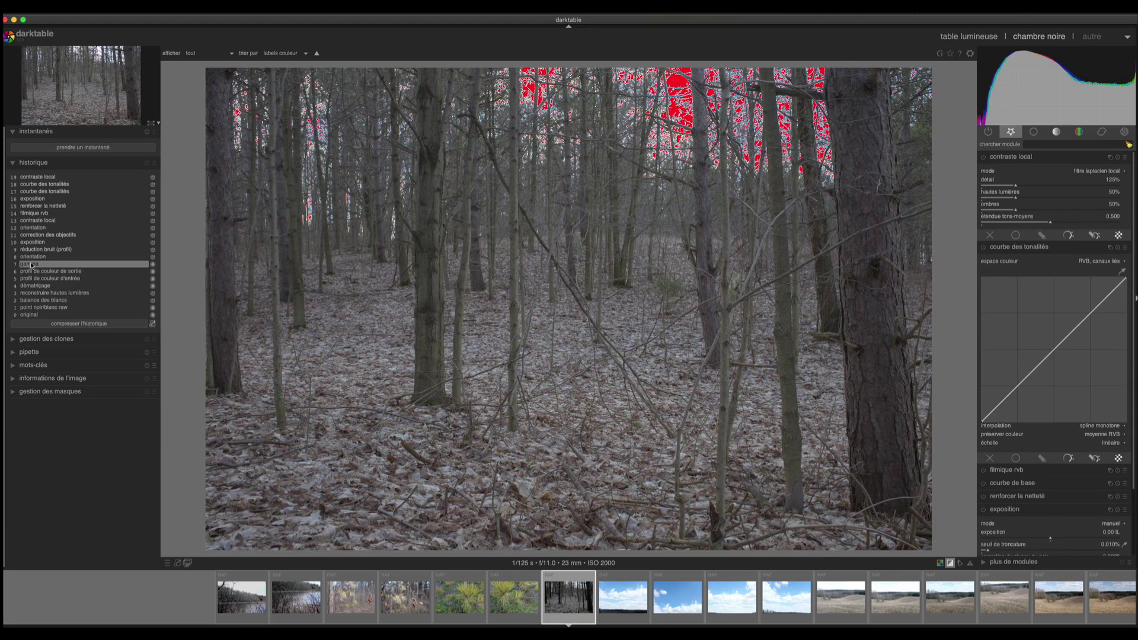
left_click(38, 177)
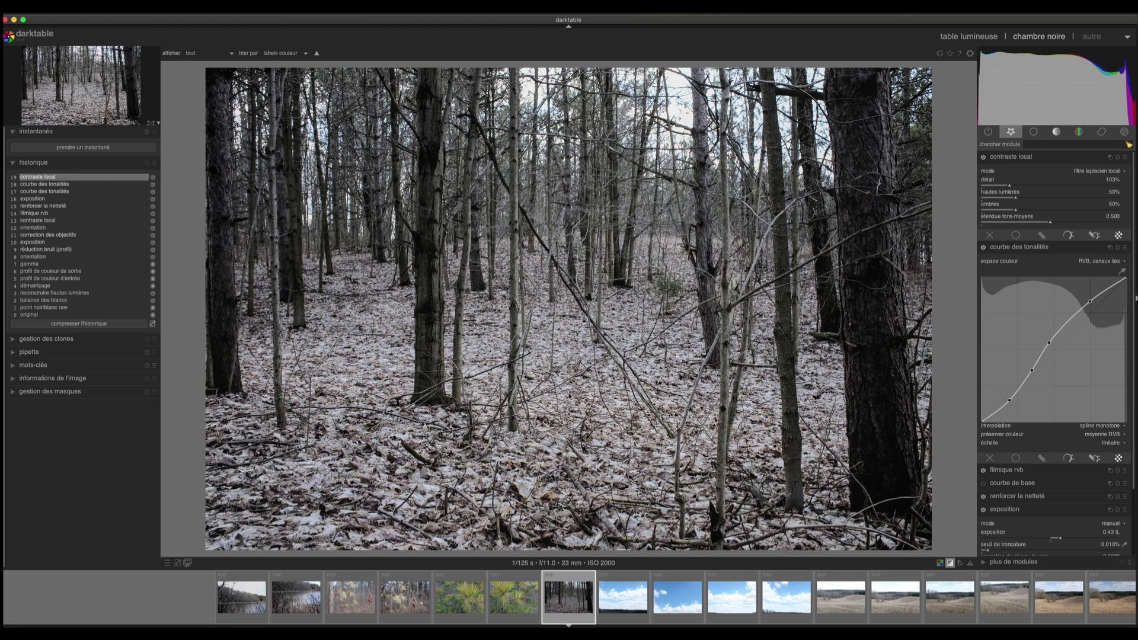
left_click(33, 264)
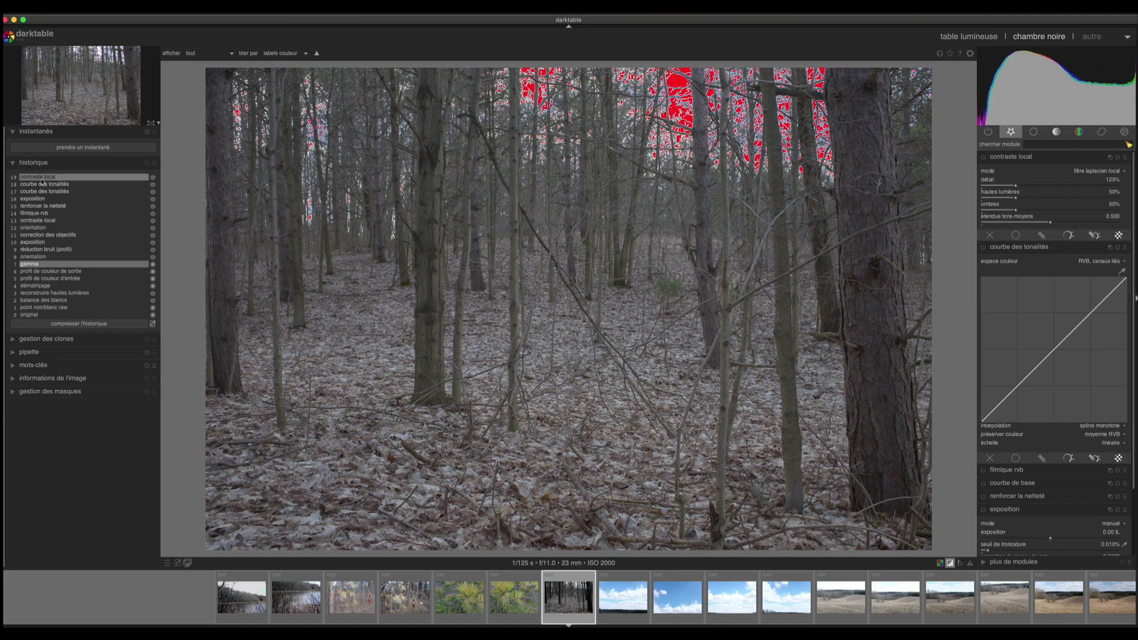
left_click(39, 177)
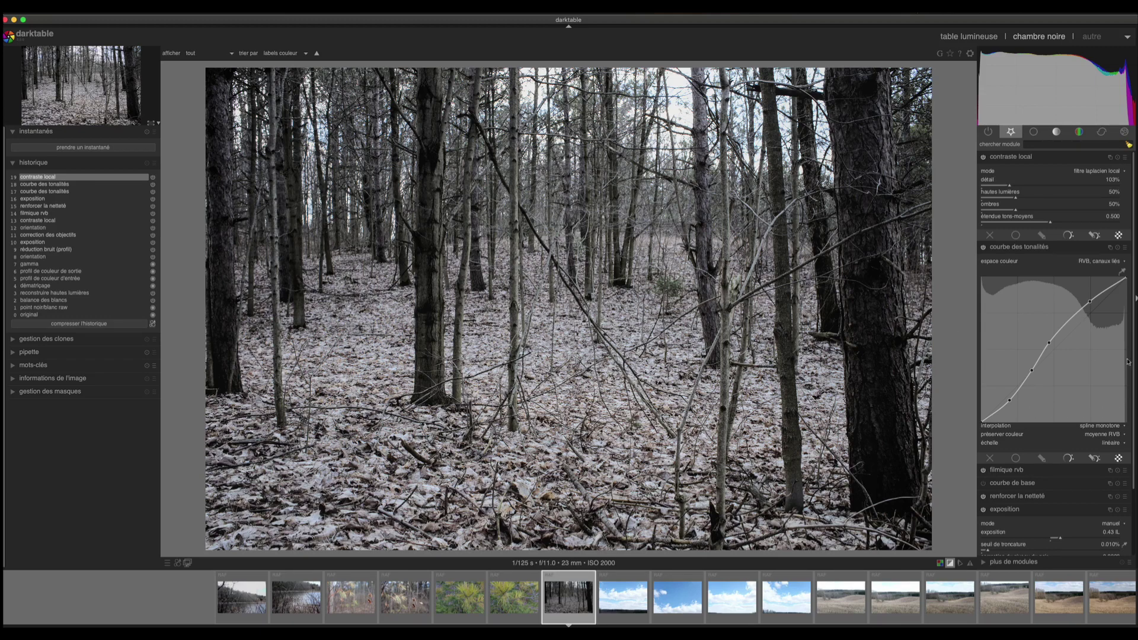
left_click_drag(1134, 361, 1134, 432)
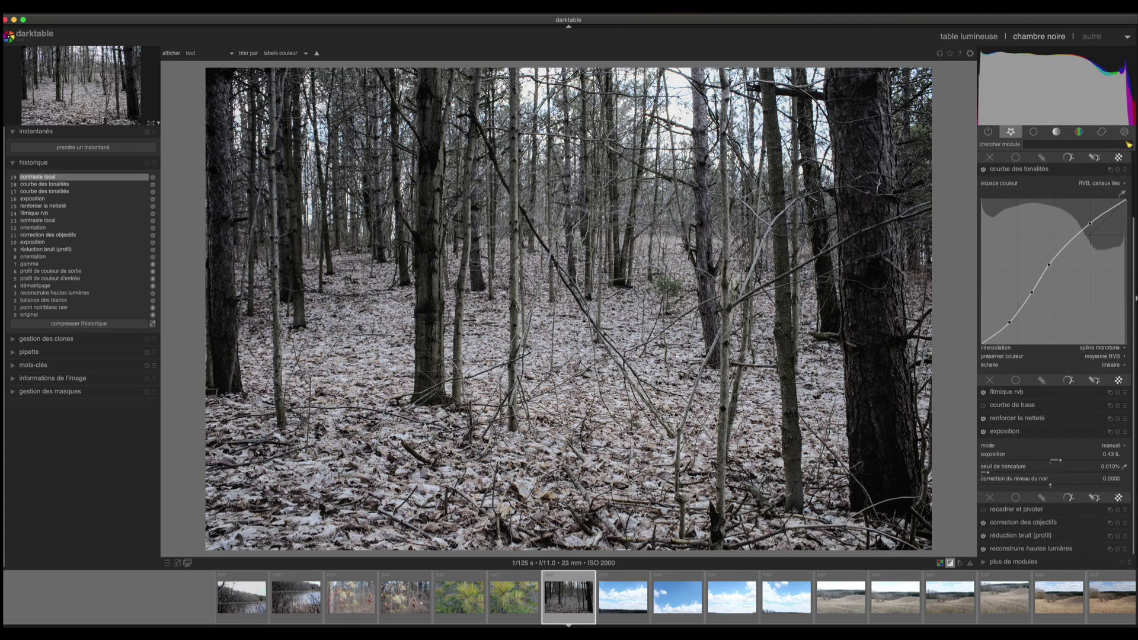
Return to the lighttable and open the dry grass field photo with a blue cloudy sky for development
key("l")
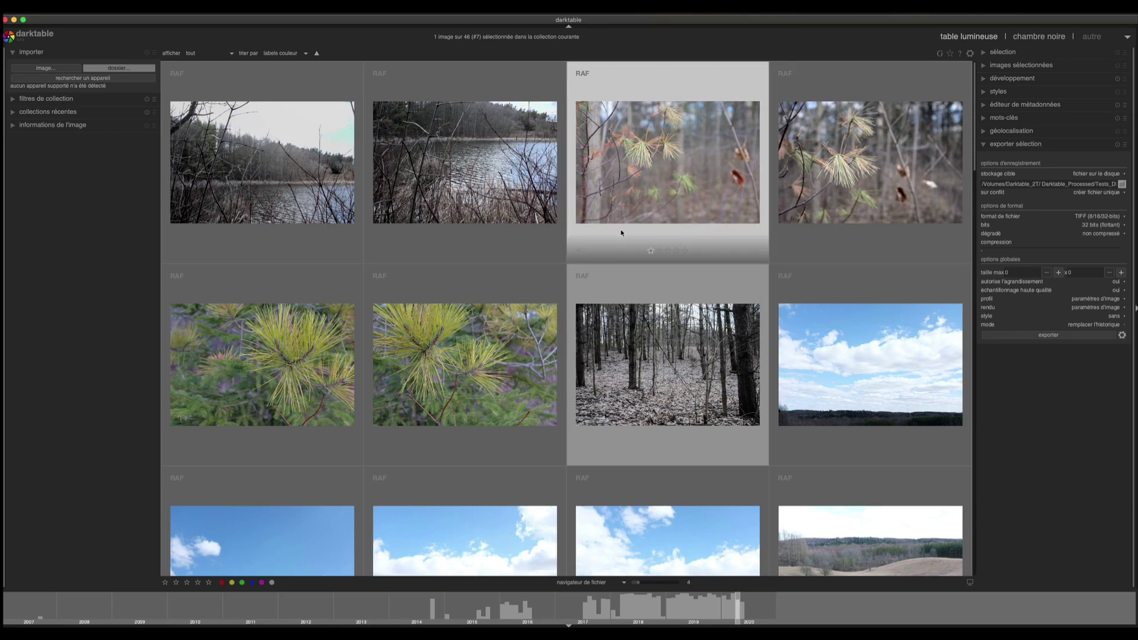
scroll(644, 230, "down", 4)
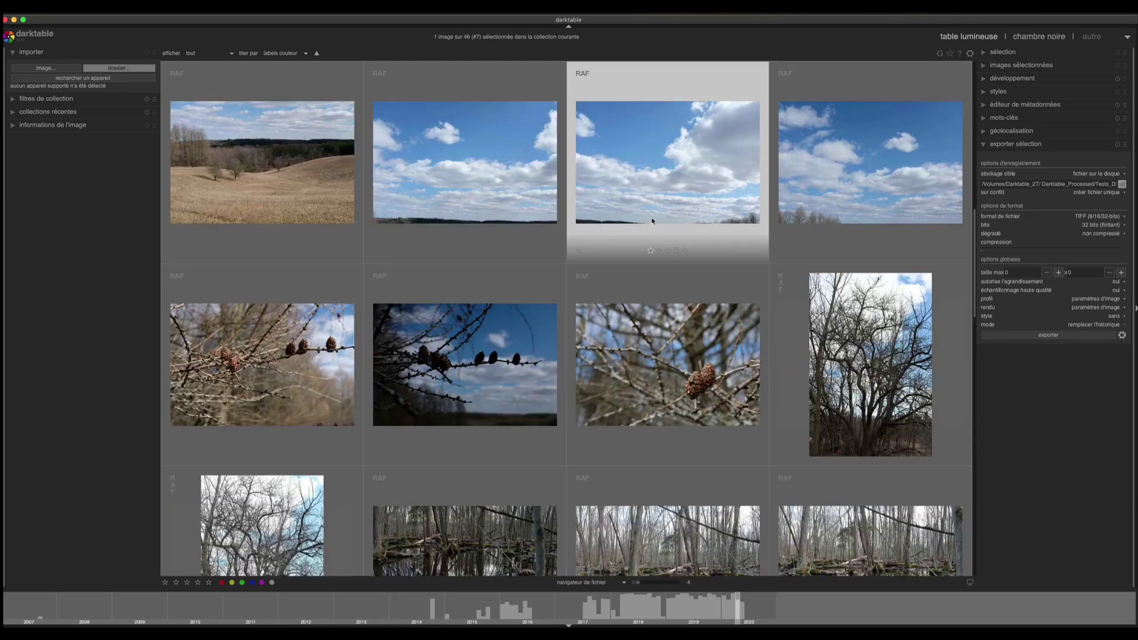
scroll(652, 221, "up", 1)
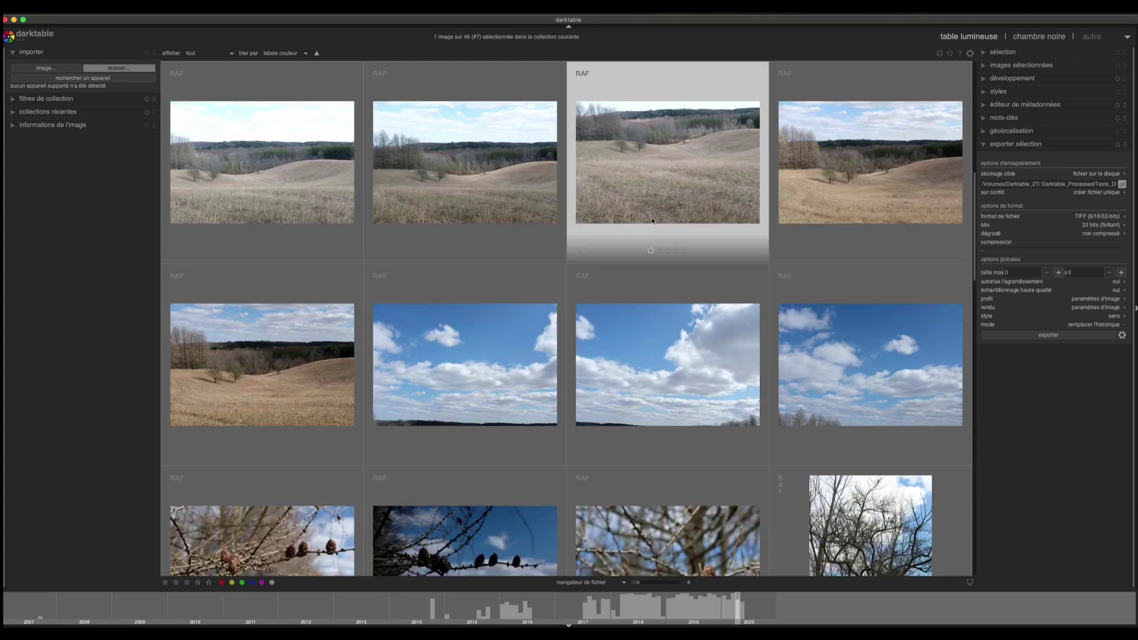
double_click(241, 380)
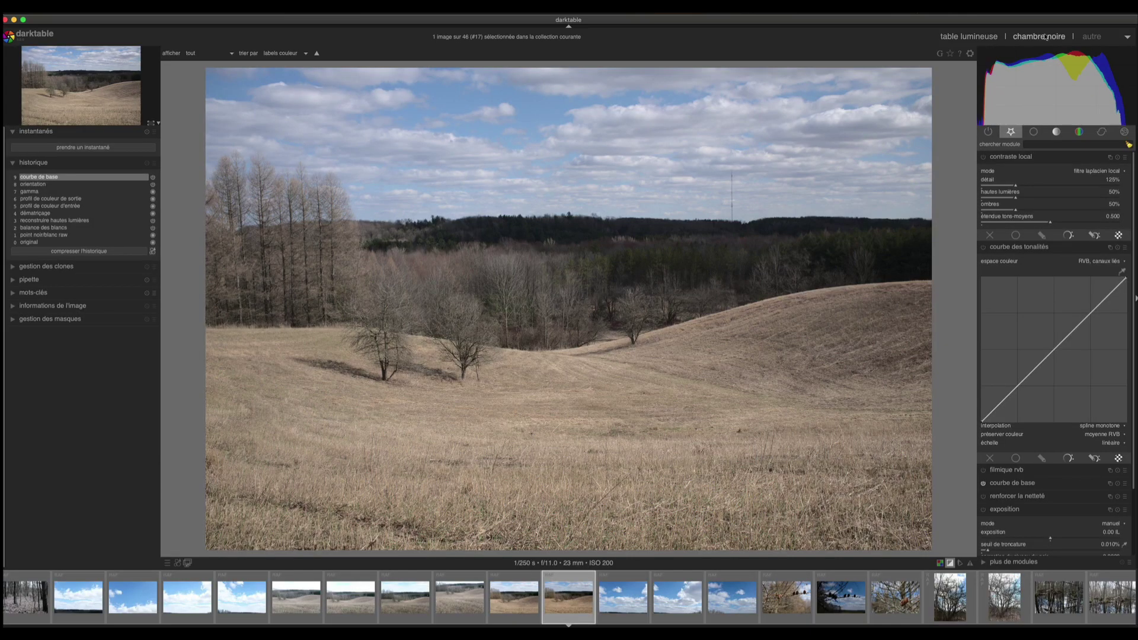
Return the field photo to its gamma history state and apply the X100f-ISO200 style to it
left_click(36, 192)
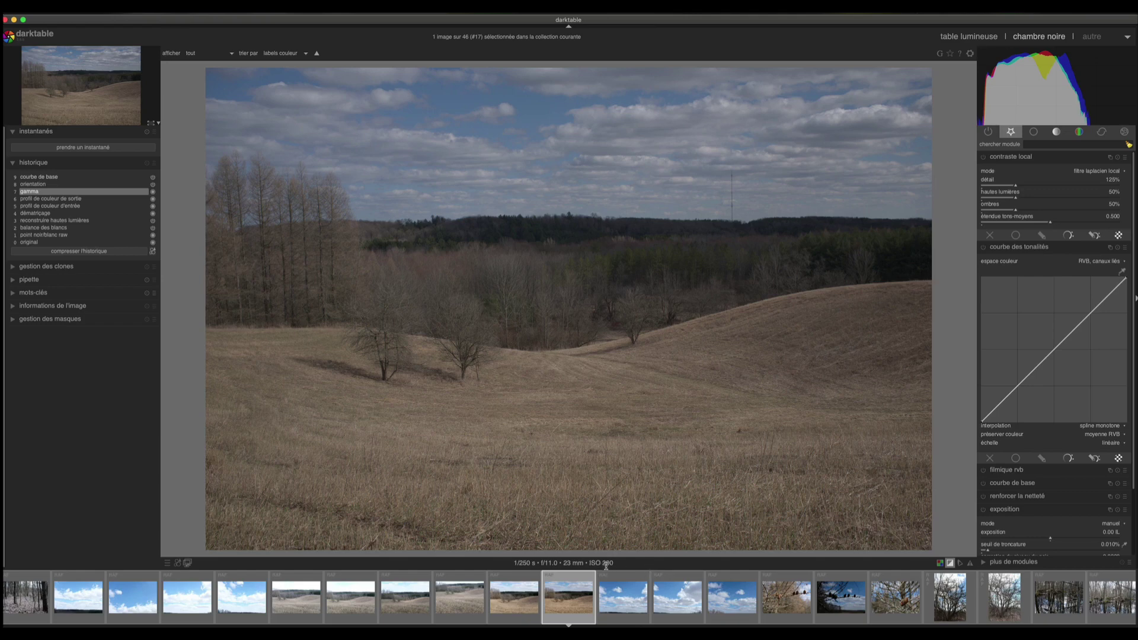
left_click(176, 564)
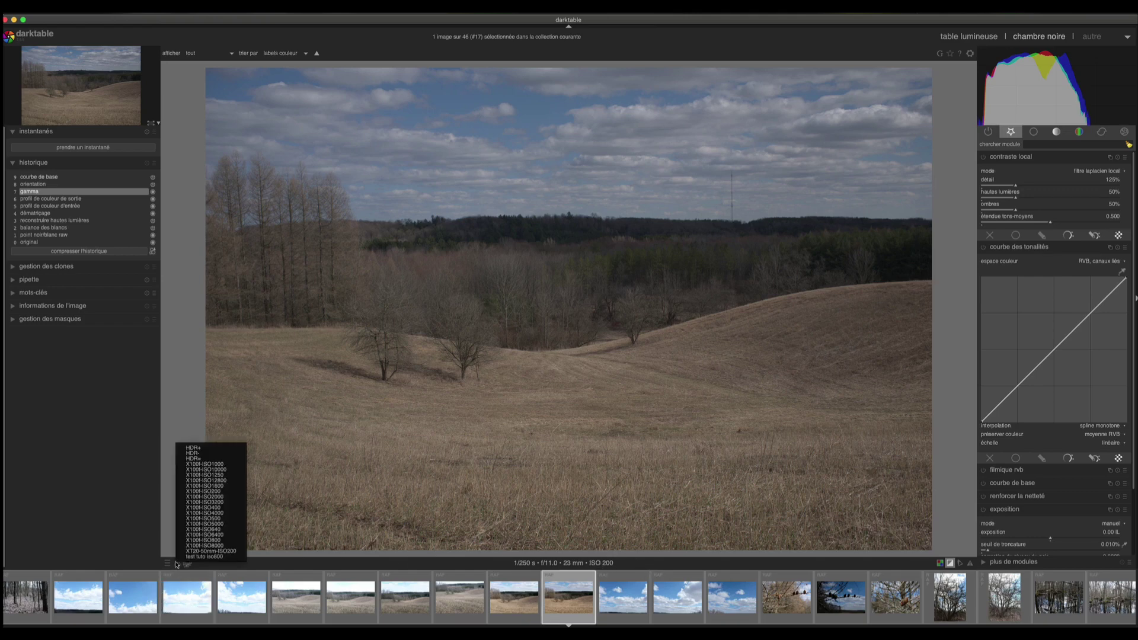
left_click(193, 492)
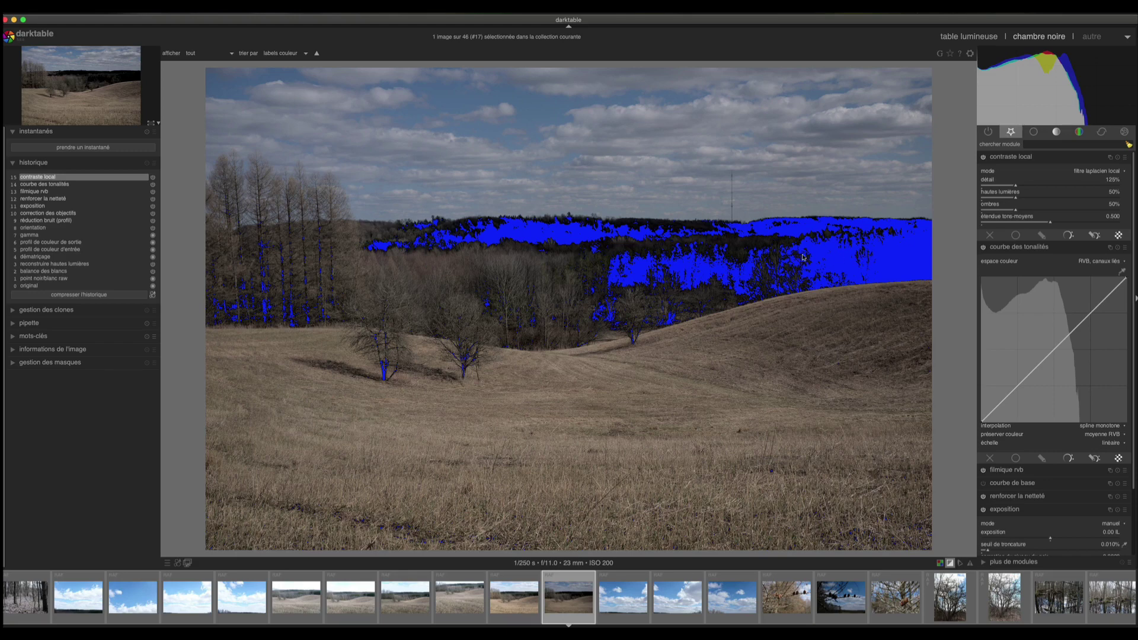
Raise the field photo's exposure in stages to 1.82 EV to brighten it and reduce the underexposed areas
mouse_move(1084, 108)
scroll(1136, 366, "down", 3)
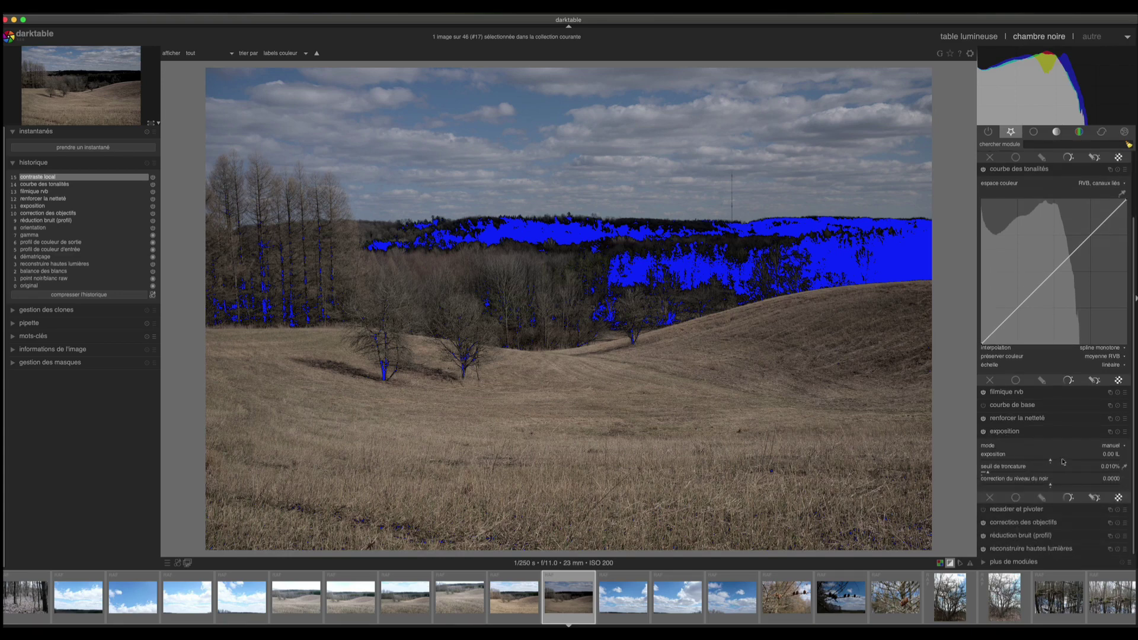
left_click_drag(1063, 462, 1065, 463)
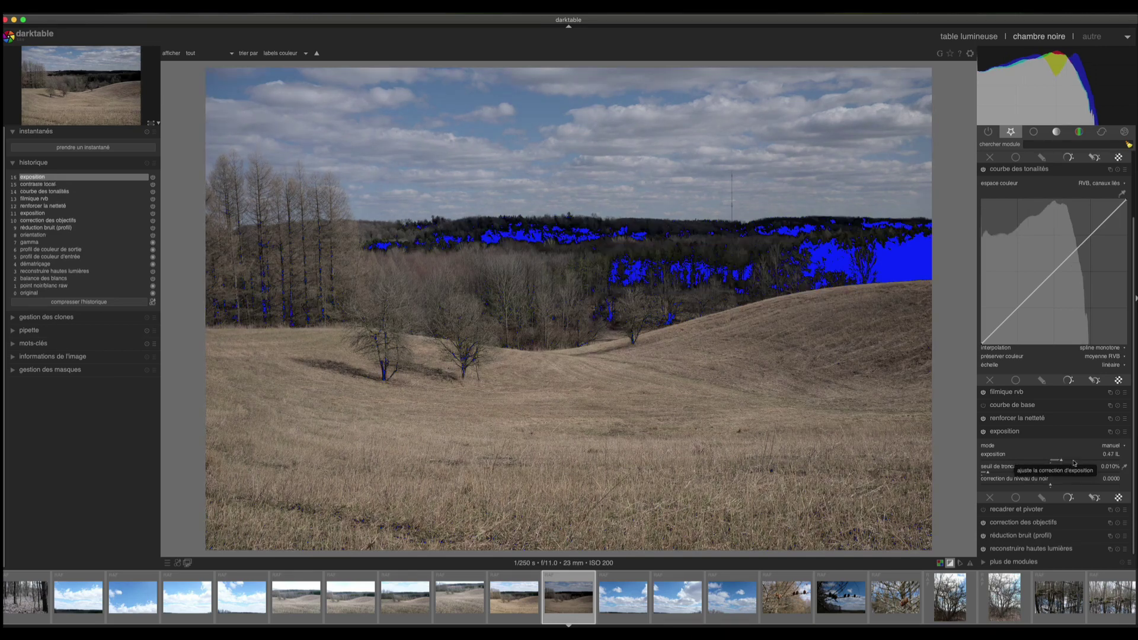
left_click(1075, 463)
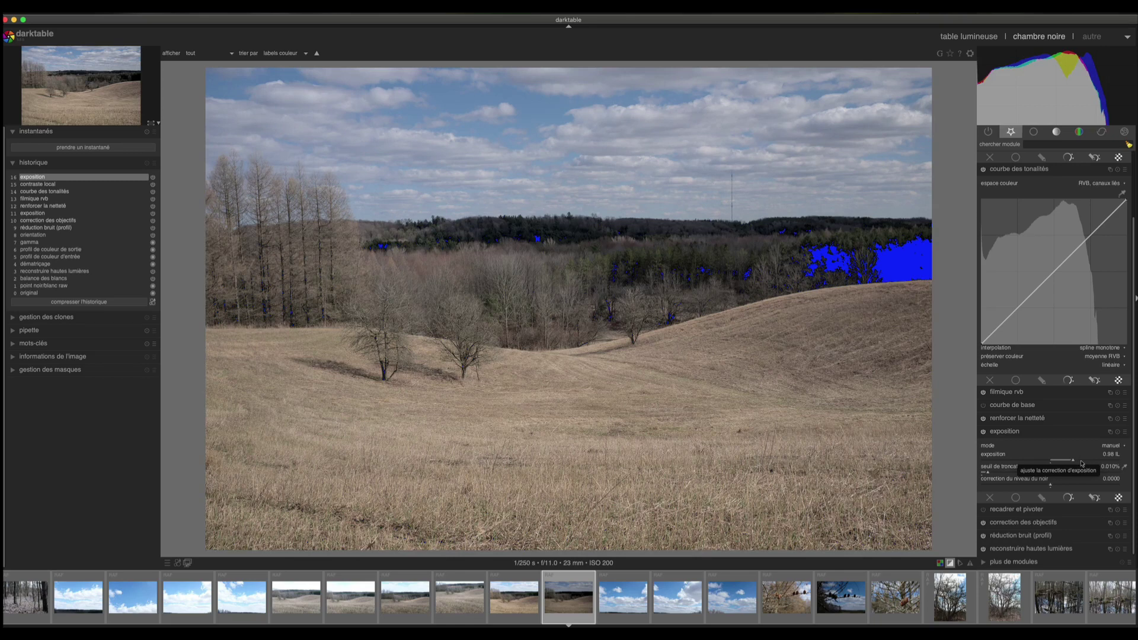
left_click(1085, 463)
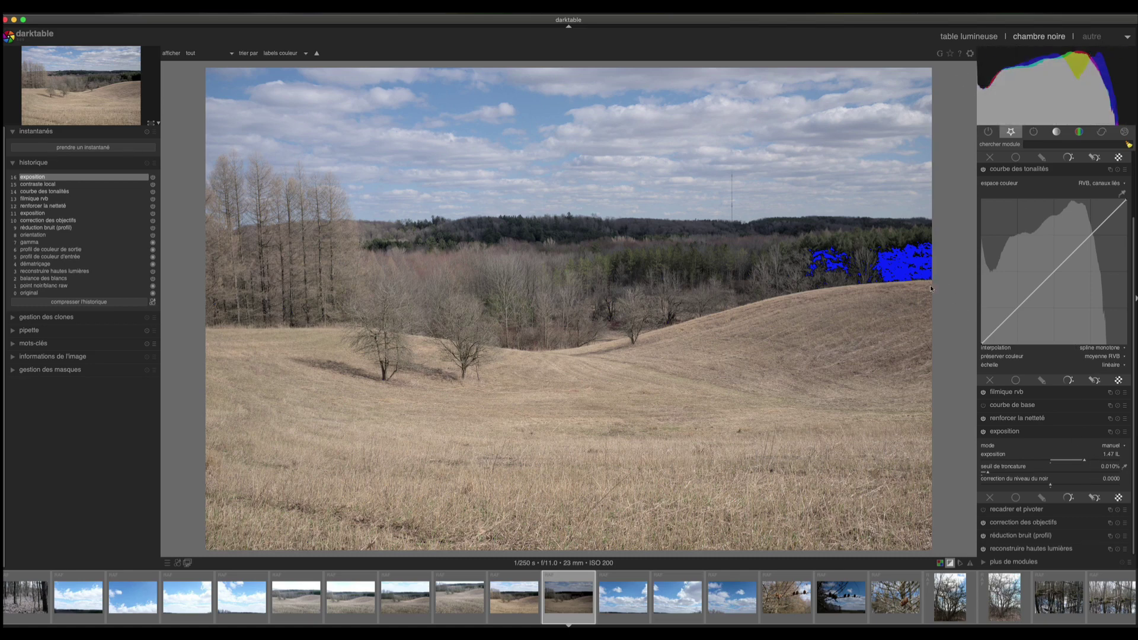
left_click(1093, 461)
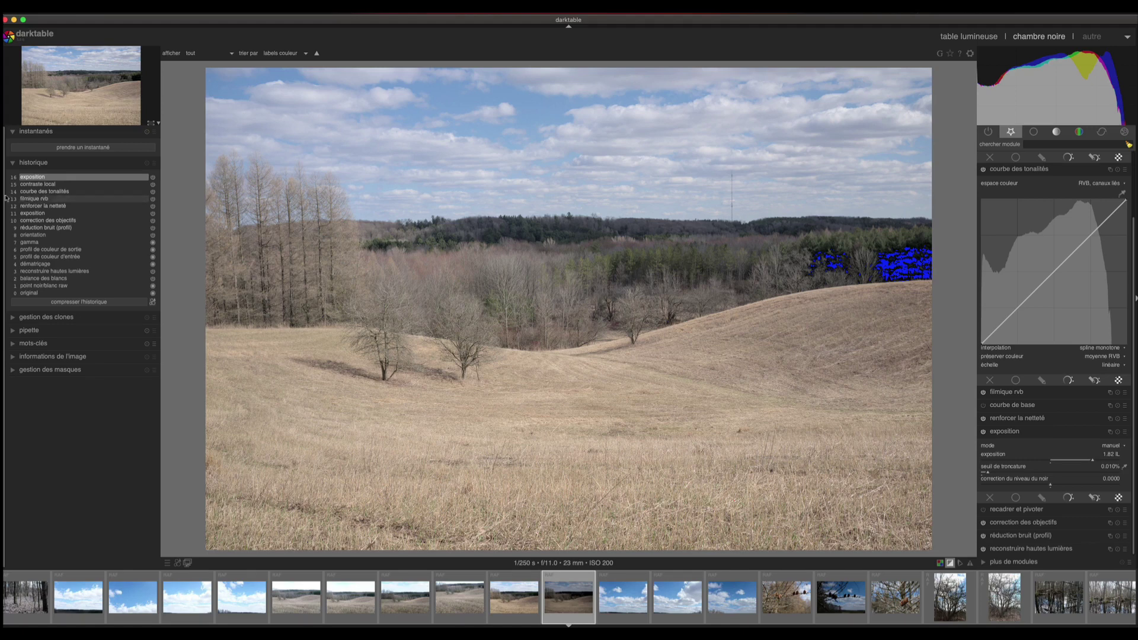
Compare the field photo's local contrast history state with its new exposure state, ending on the exposure state
left_click(37, 185)
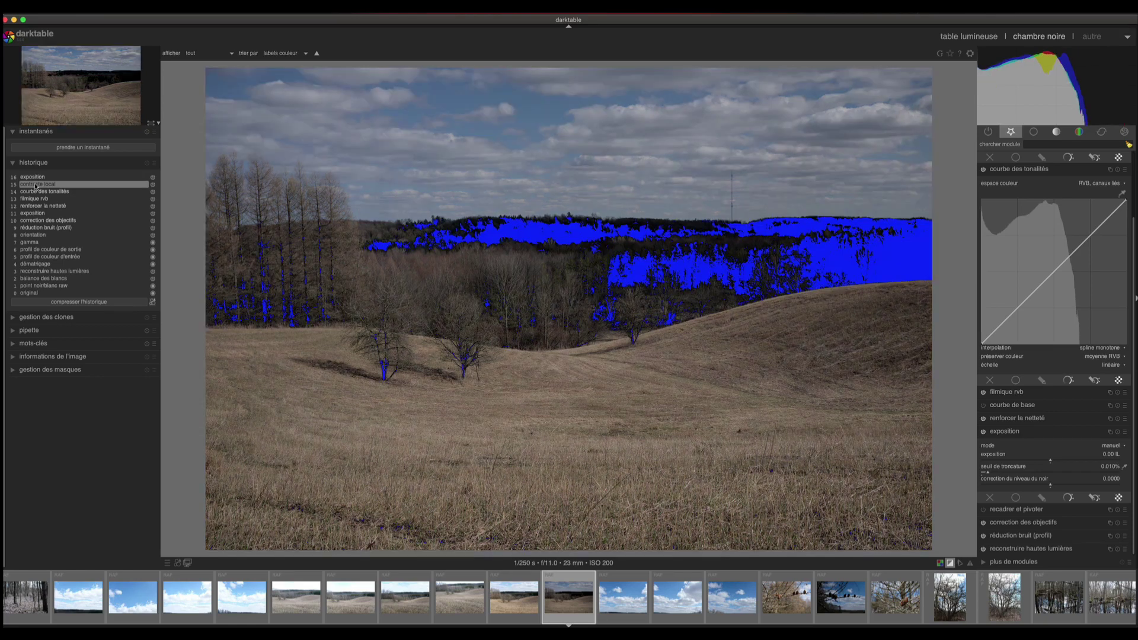
left_click(29, 178)
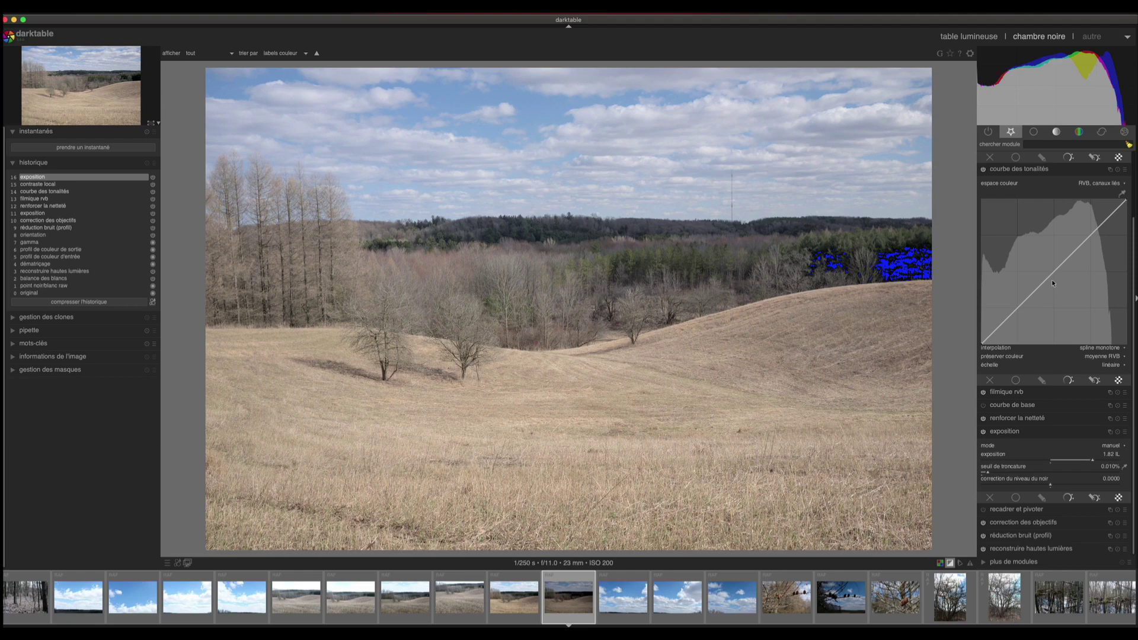
Sample the sunlit grass and the tree shadow with the tone curve's picker, adding curve points at about 66, 43 and 56
scroll(326, 380, "up", 3)
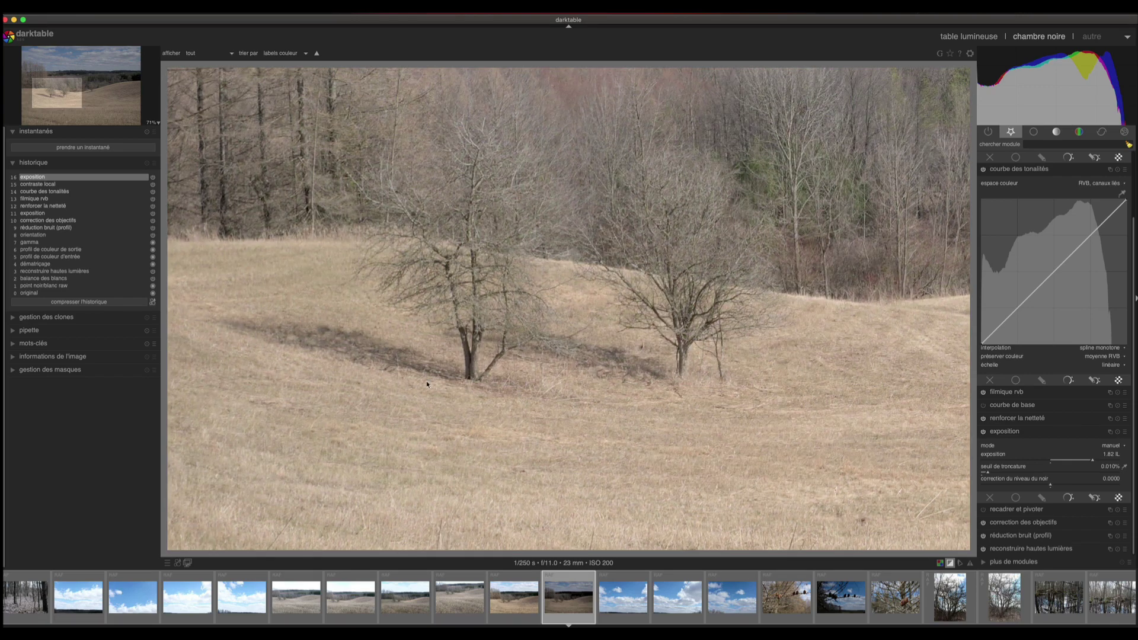
left_click(1122, 194)
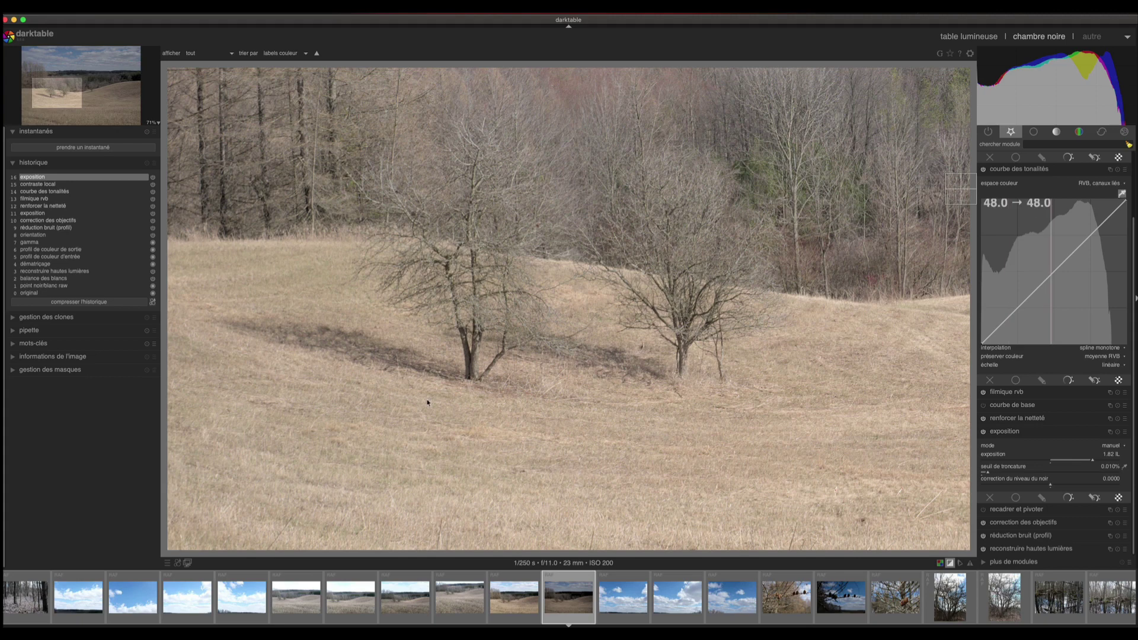
left_click(445, 396)
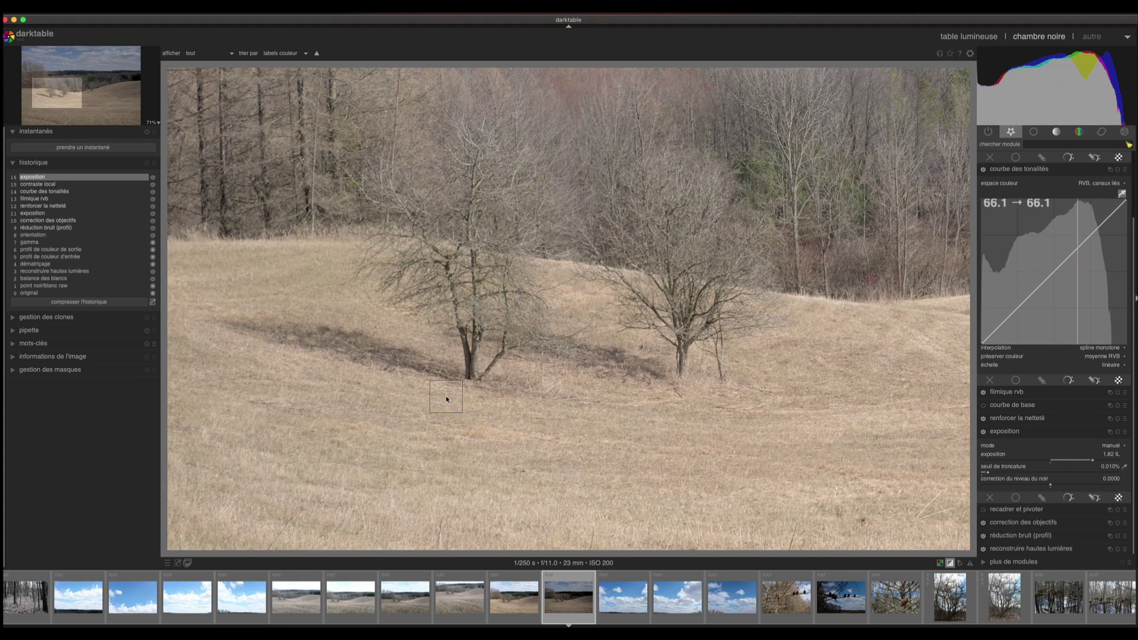
left_click(1078, 250)
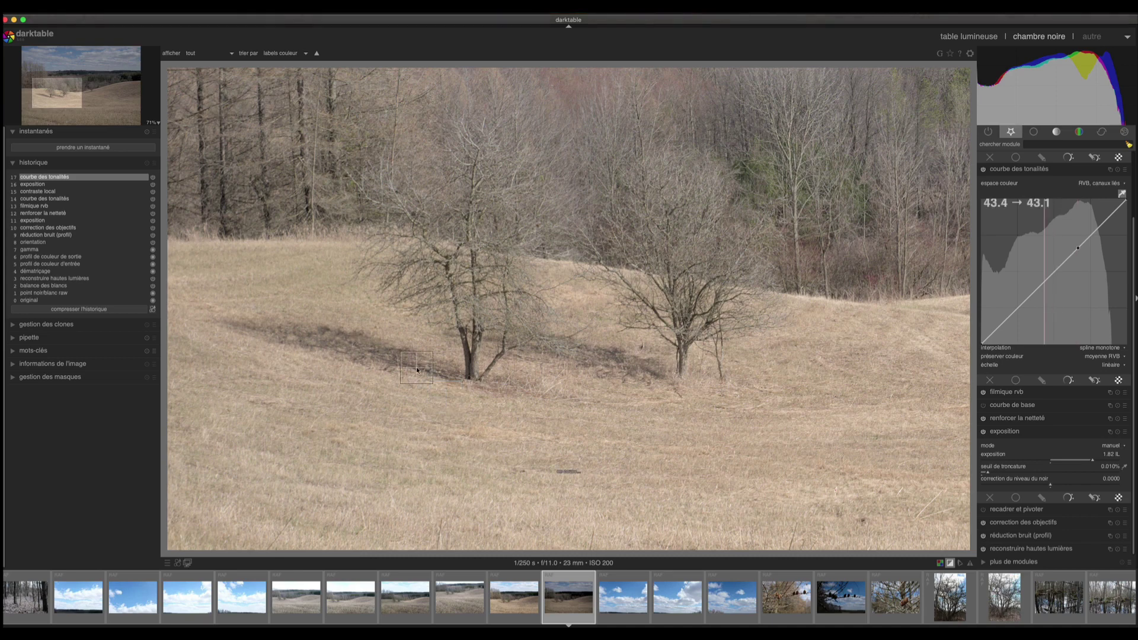
left_click(1044, 283)
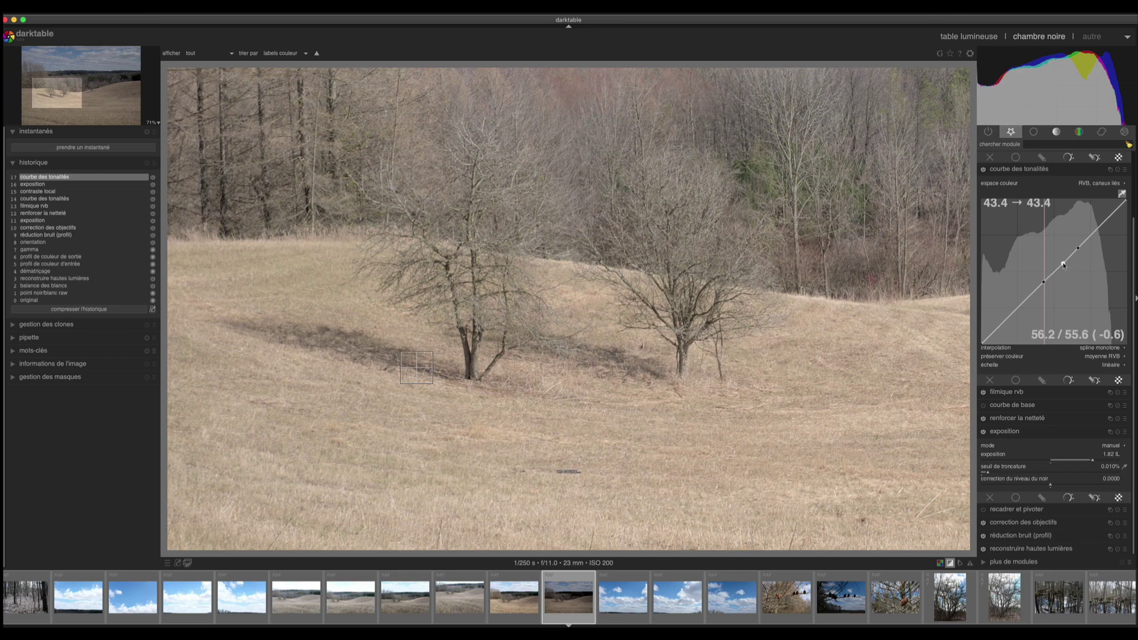
left_click(1063, 265)
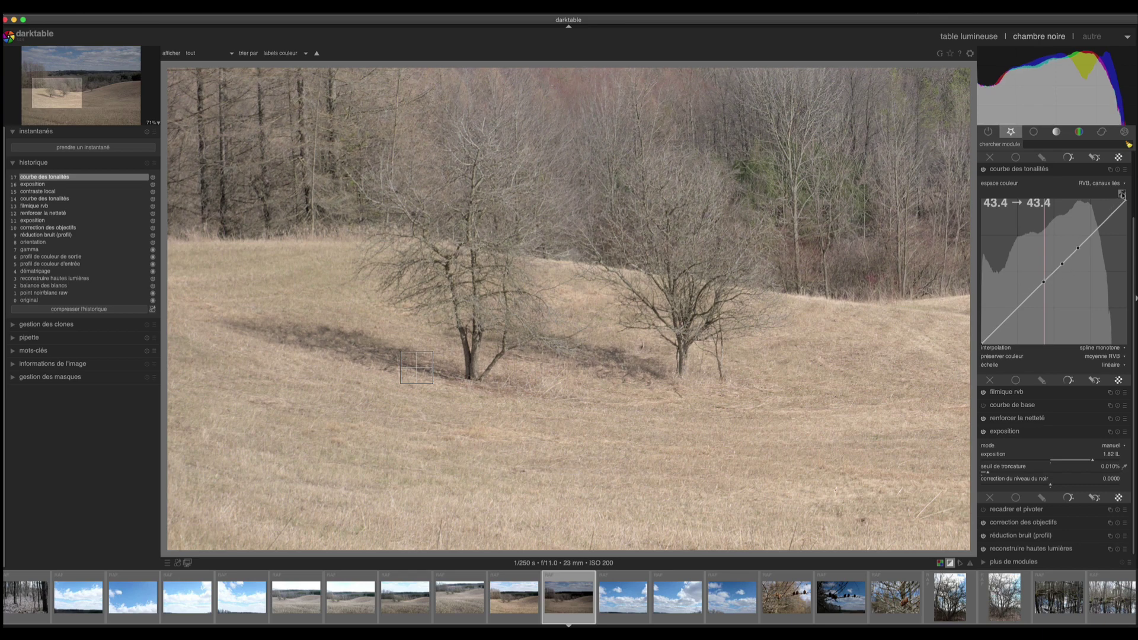
Shape the field photo's tone curve into an S with added highlight and shadow points, and compare it with the exposure history state
scroll(678, 375, "down", 3)
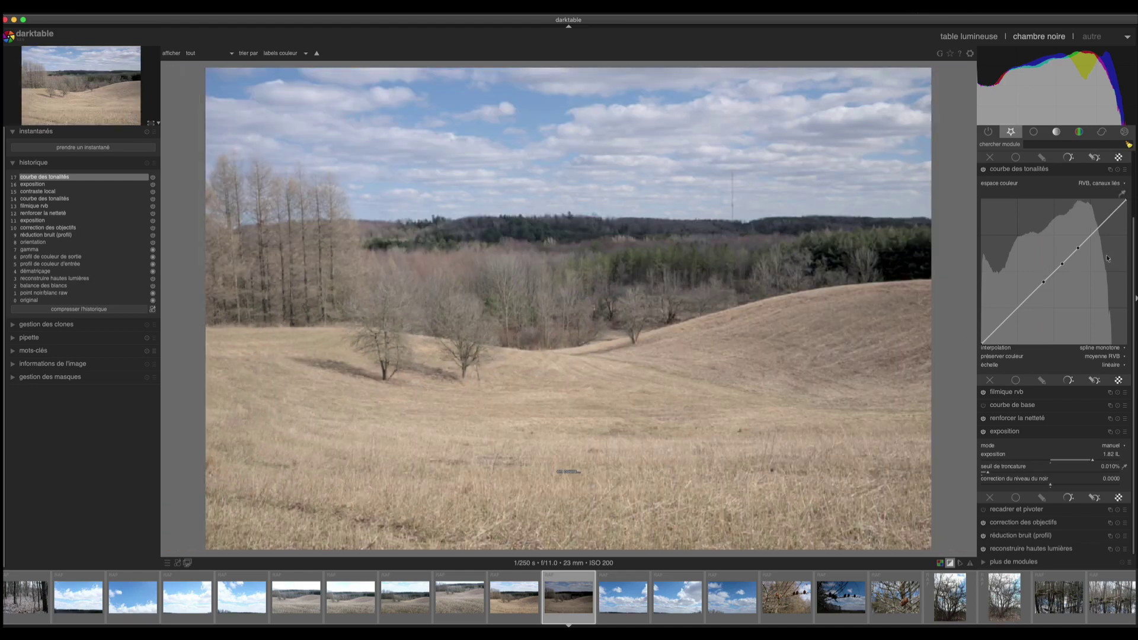
left_click_drag(1077, 245, 1078, 240)
left_click_drag(1045, 288, 1045, 293)
left_click(1102, 218)
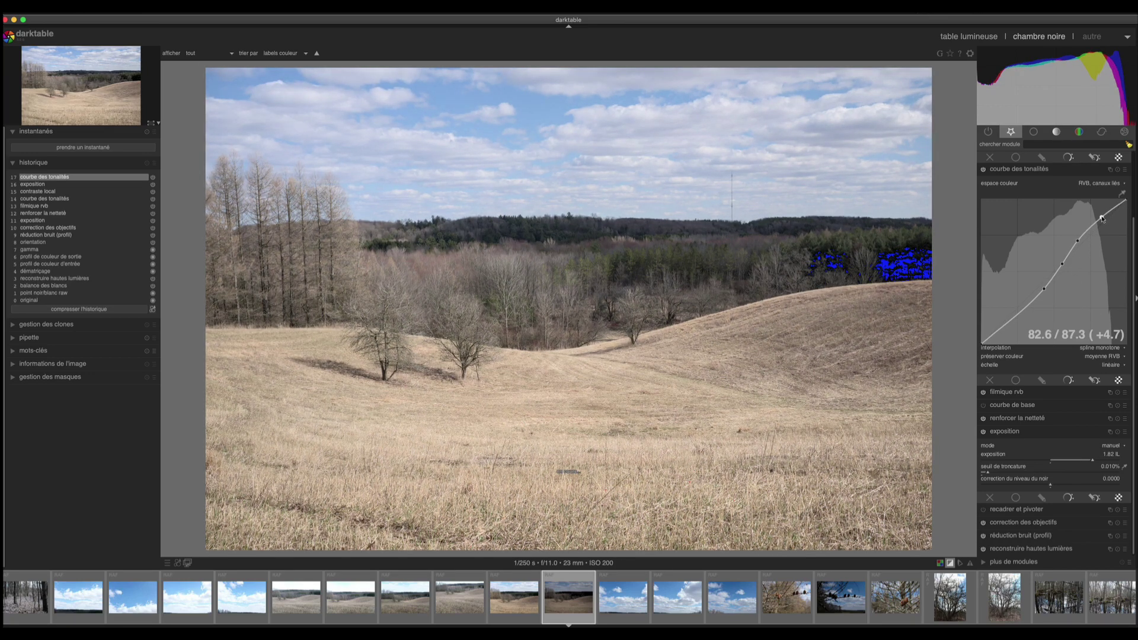
left_click(1016, 317)
left_click_drag(1018, 320, 1018, 322)
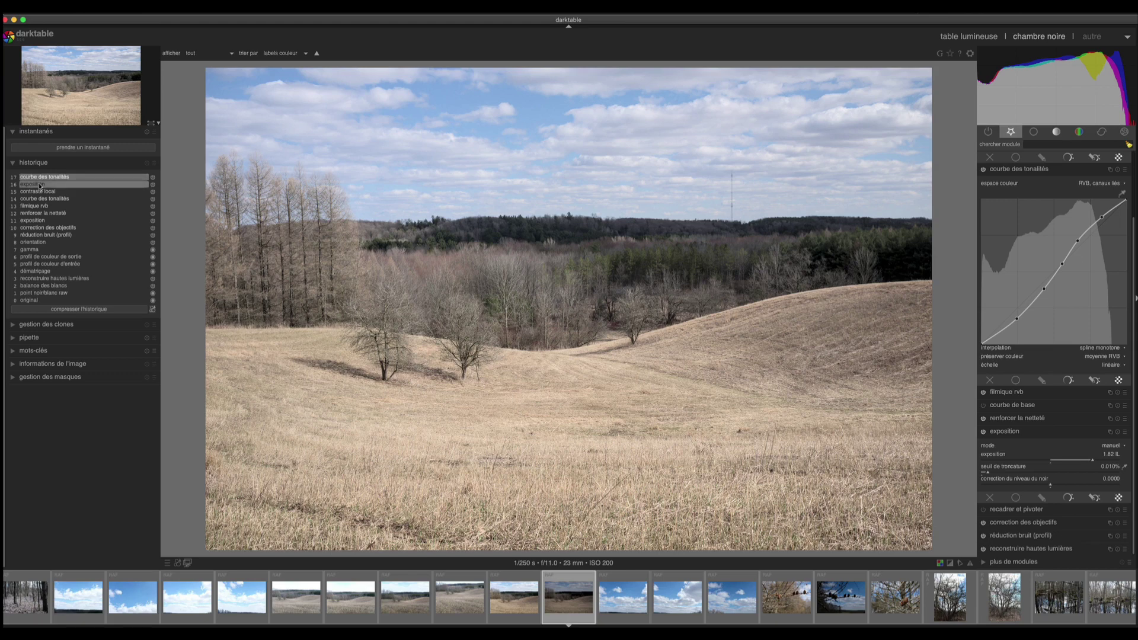
left_click(39, 185)
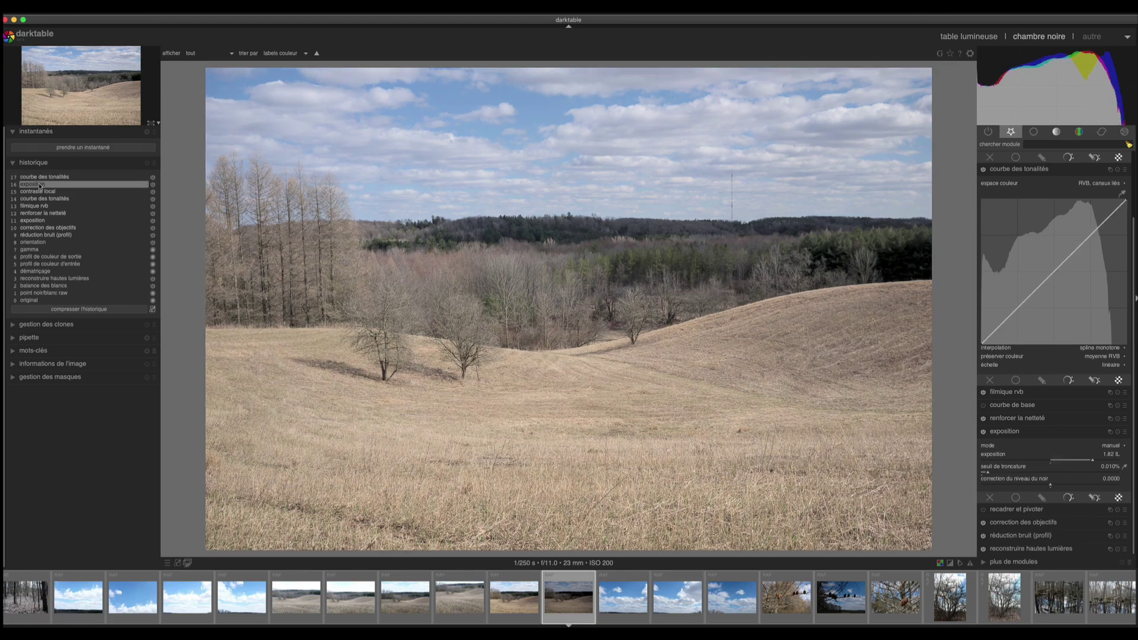
left_click(38, 177)
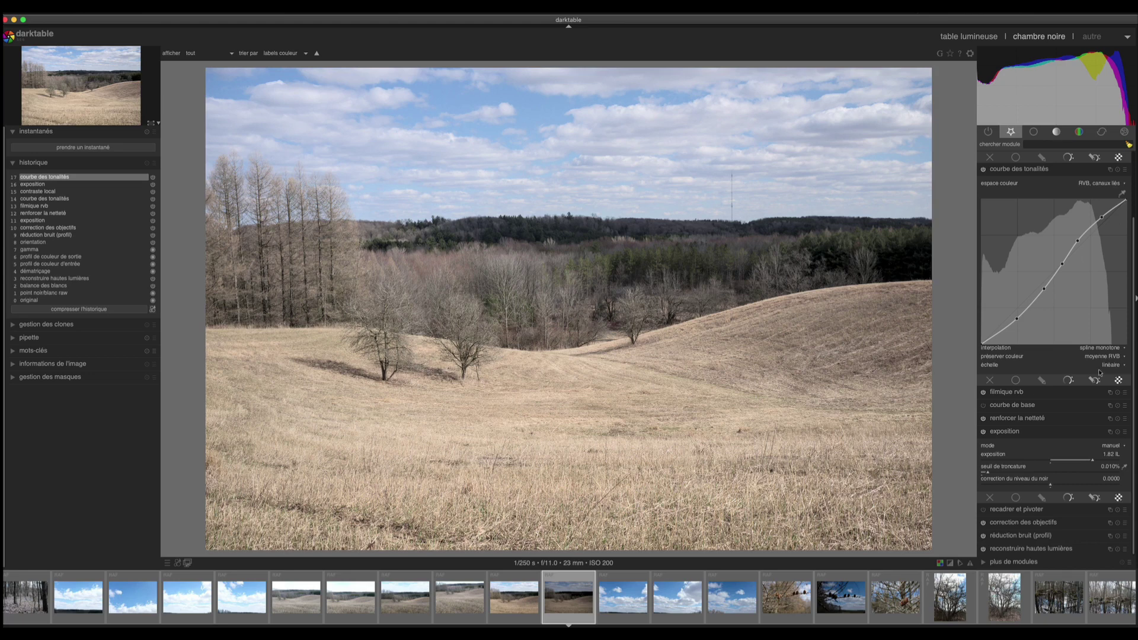
Raise the field photo's local contrast detail to 149% and check its clipped areas against the tone curve history state
scroll(1134, 381, "up", 3)
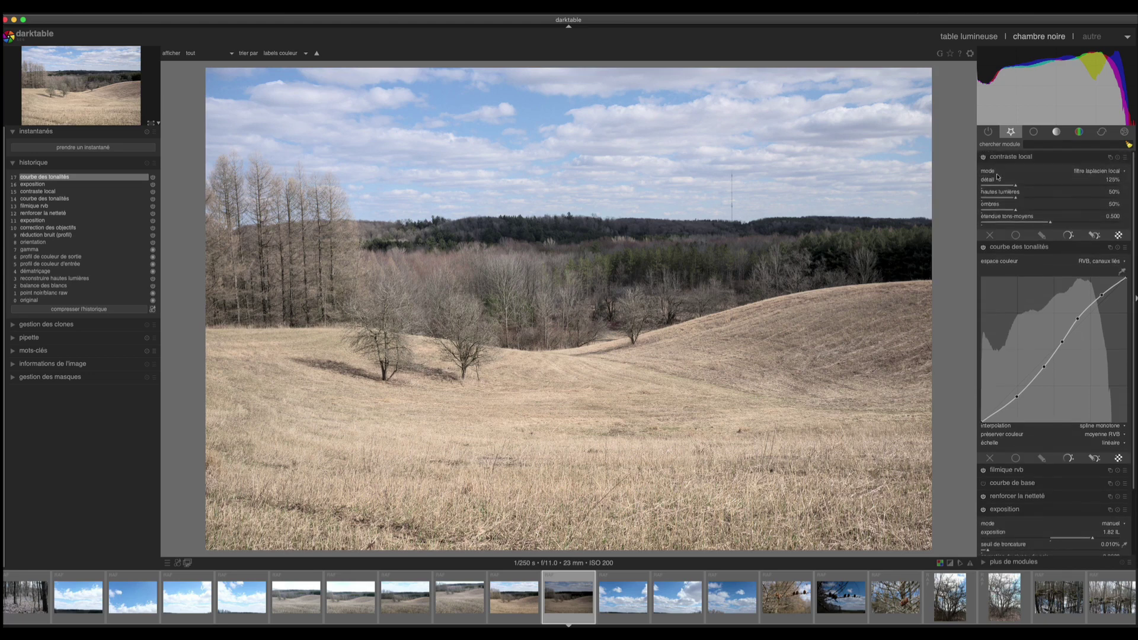
left_click(1022, 186)
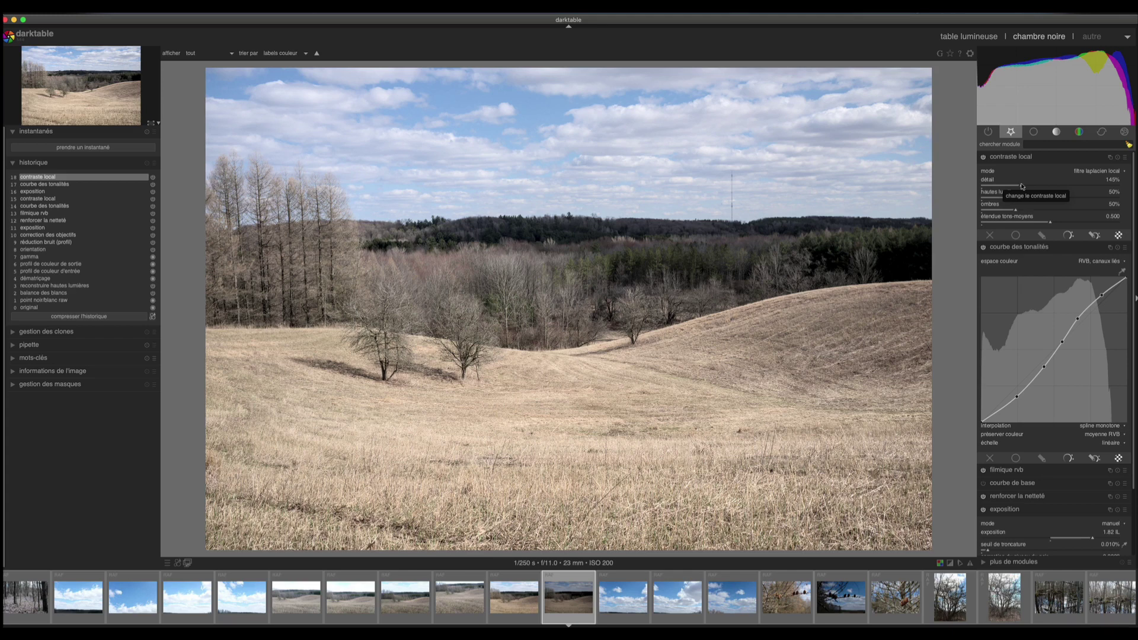
left_click(950, 565)
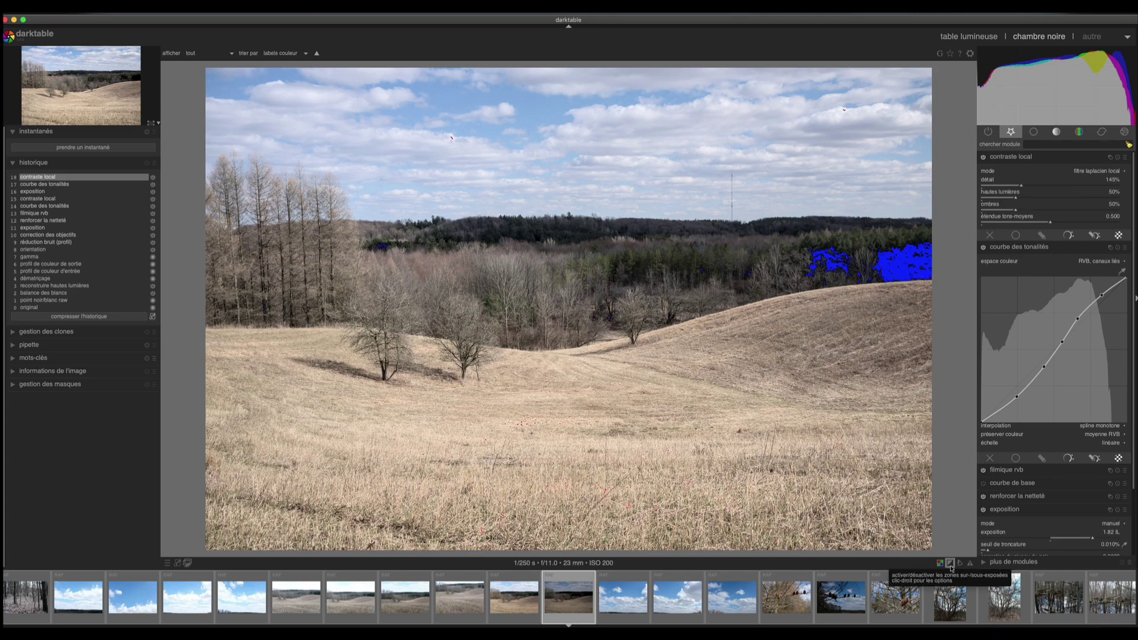
left_click(37, 185)
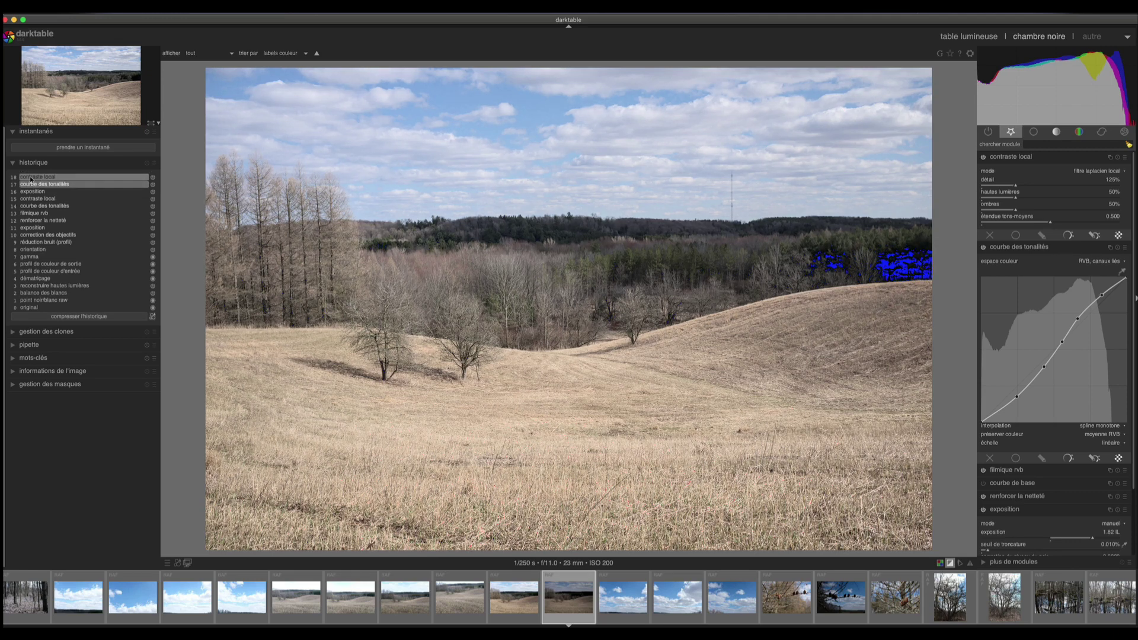
left_click(31, 177)
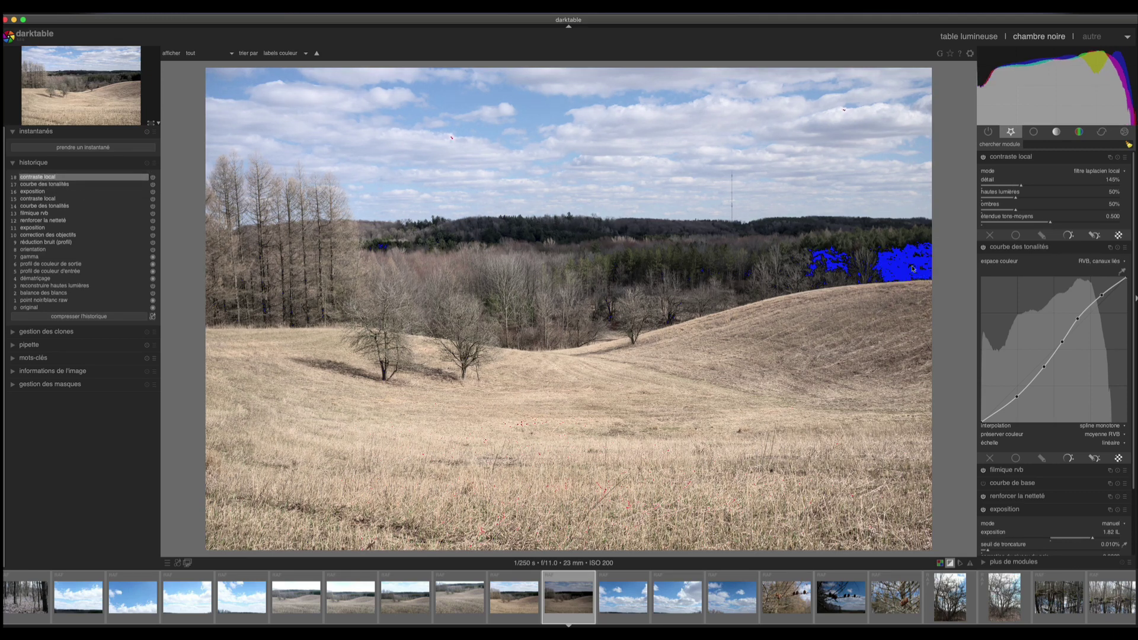
left_click(950, 562)
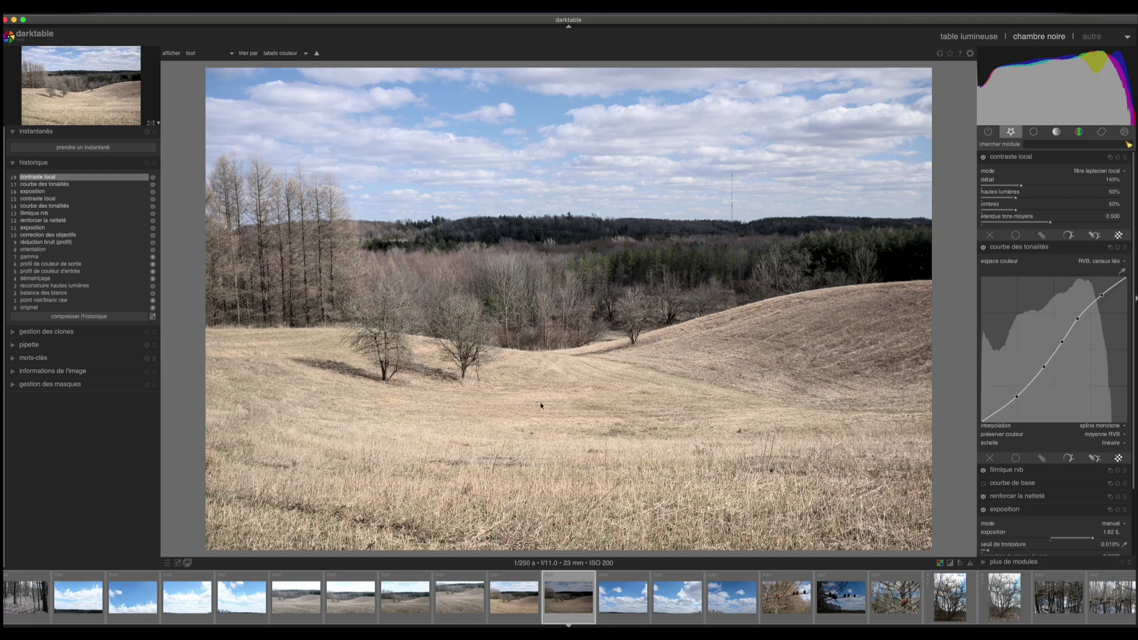
Compare the field photo's final local contrast state with its tone curve and gamma history states, ending on the local contrast state
left_click(49, 185)
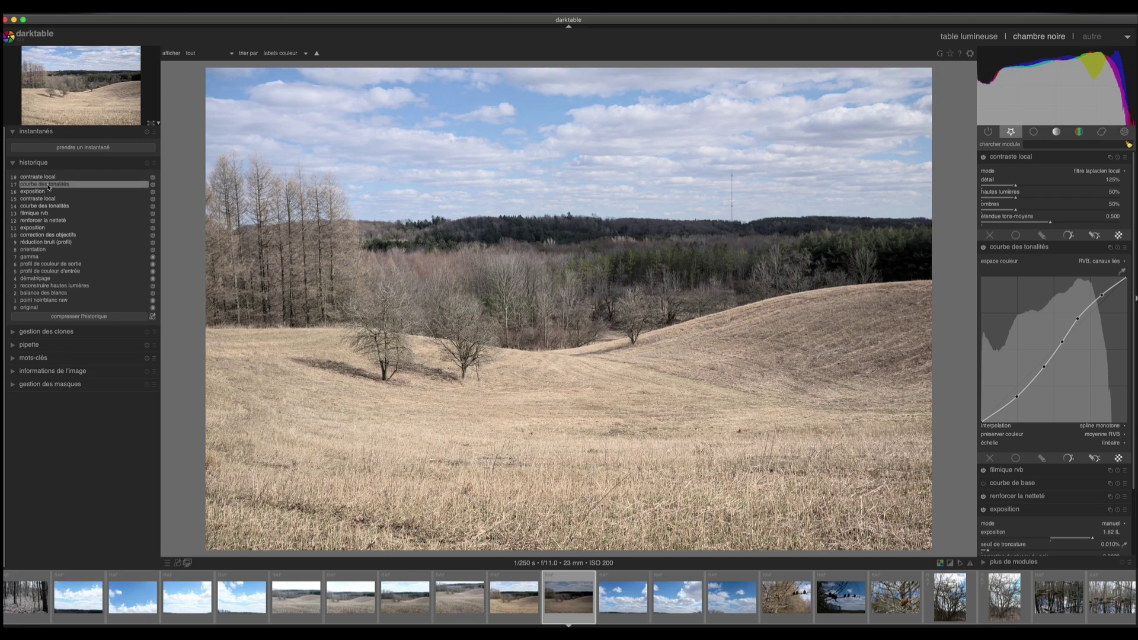
left_click(37, 177)
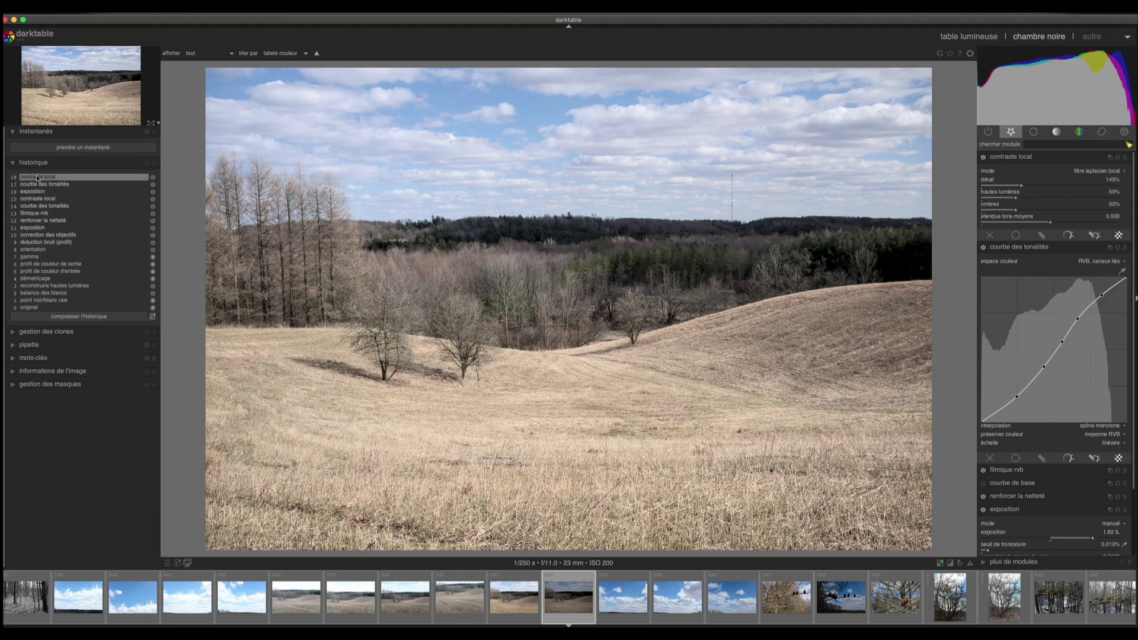
left_click(34, 256)
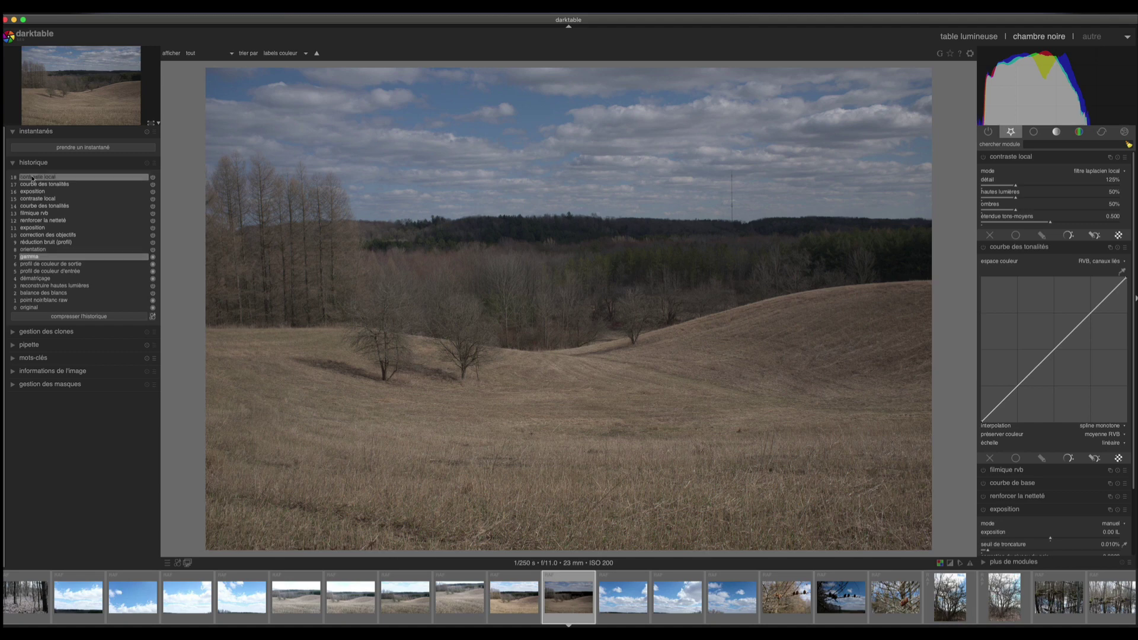
left_click(33, 178)
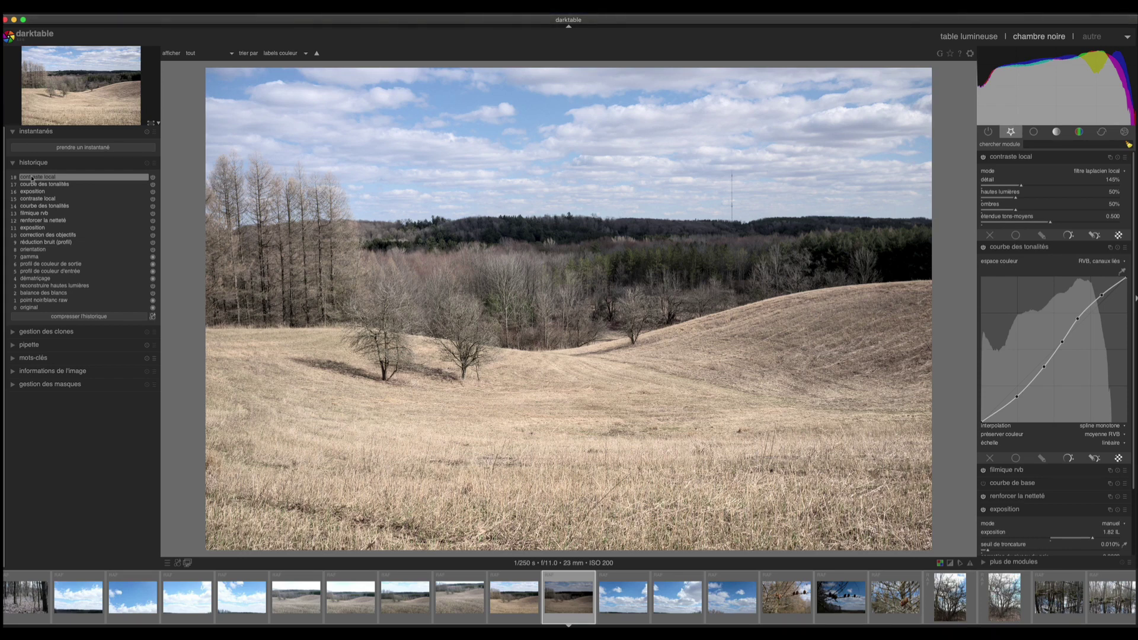
Return to the lighttable and open the first pink rose photo for development
left_click(973, 35)
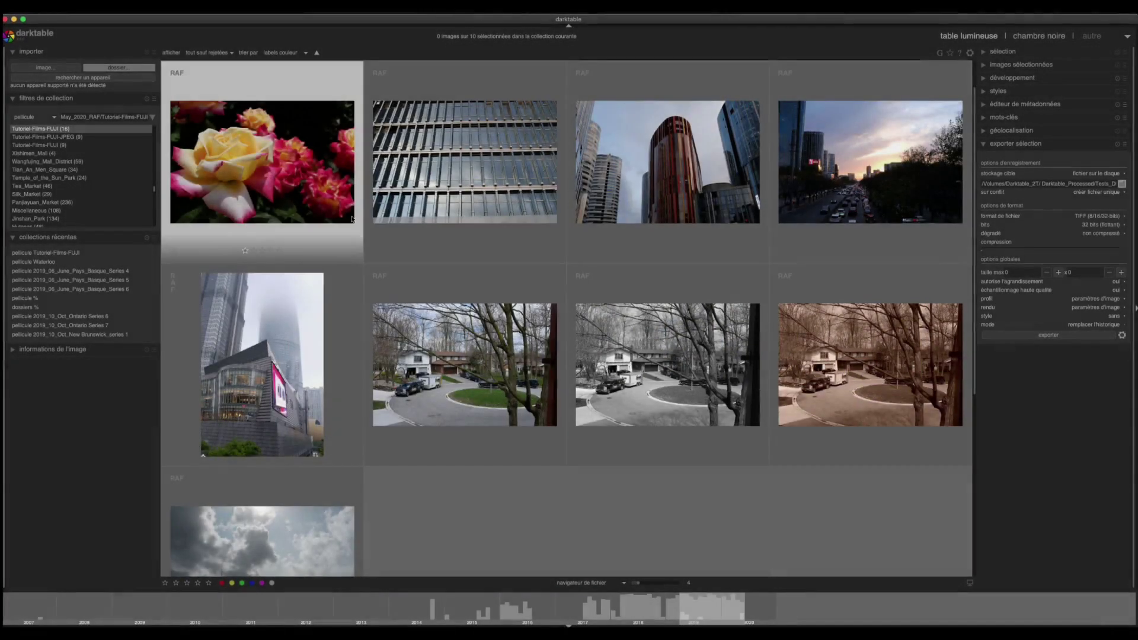
scroll(353, 219, "up", 1)
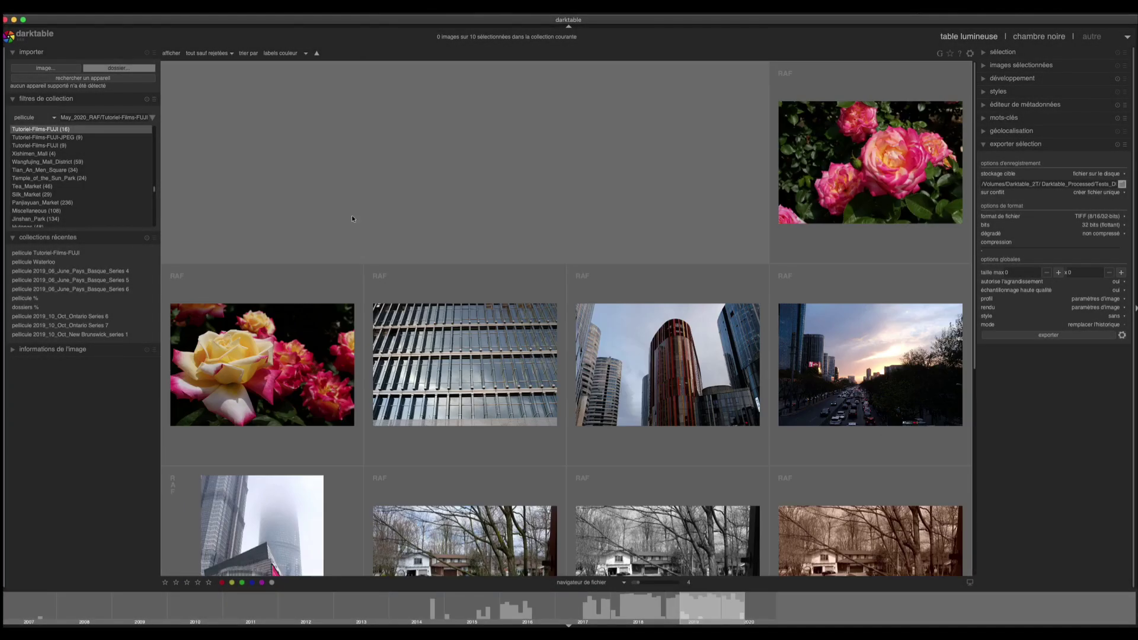
left_click(828, 179)
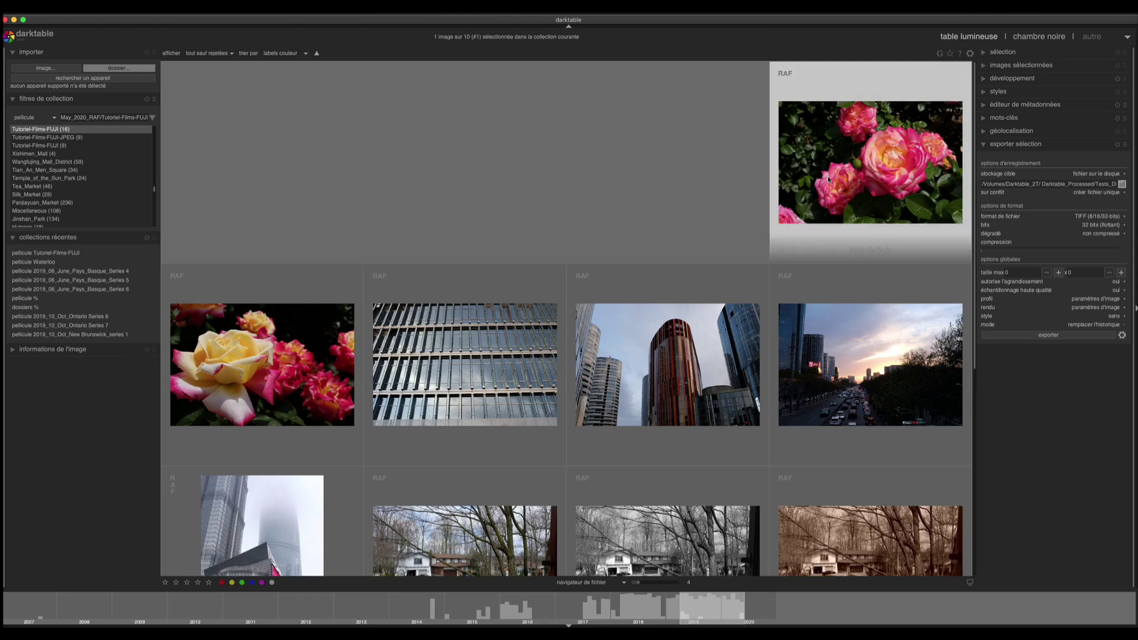
double_click(828, 179)
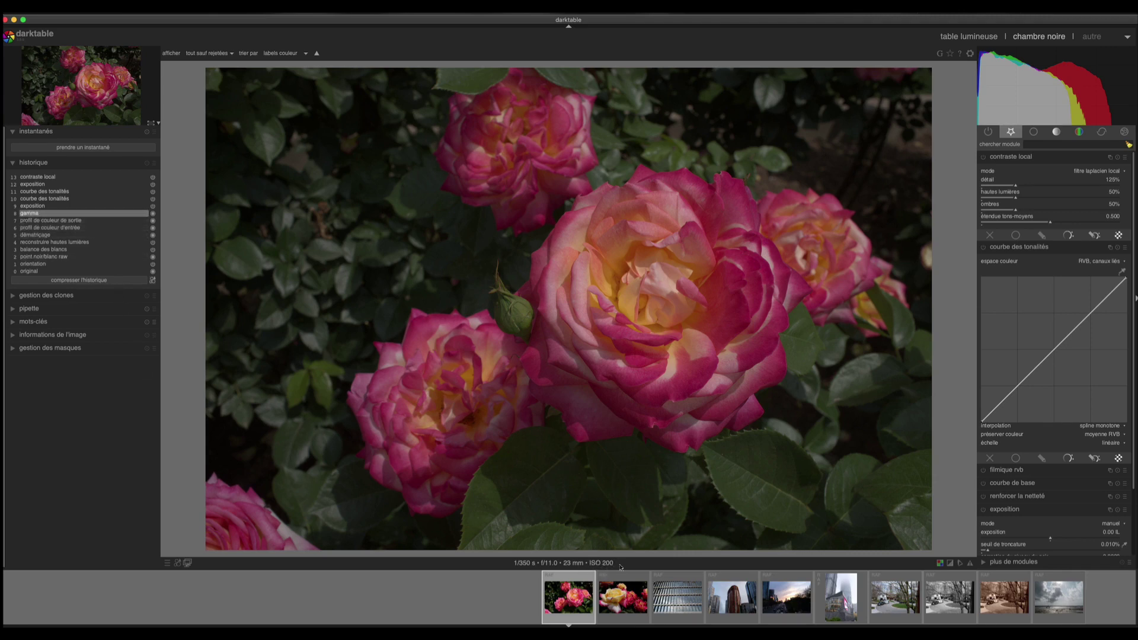
Apply the X100f-ISO200 style to the rose photo and turn on the over- and underexposure indicator
left_click(178, 564)
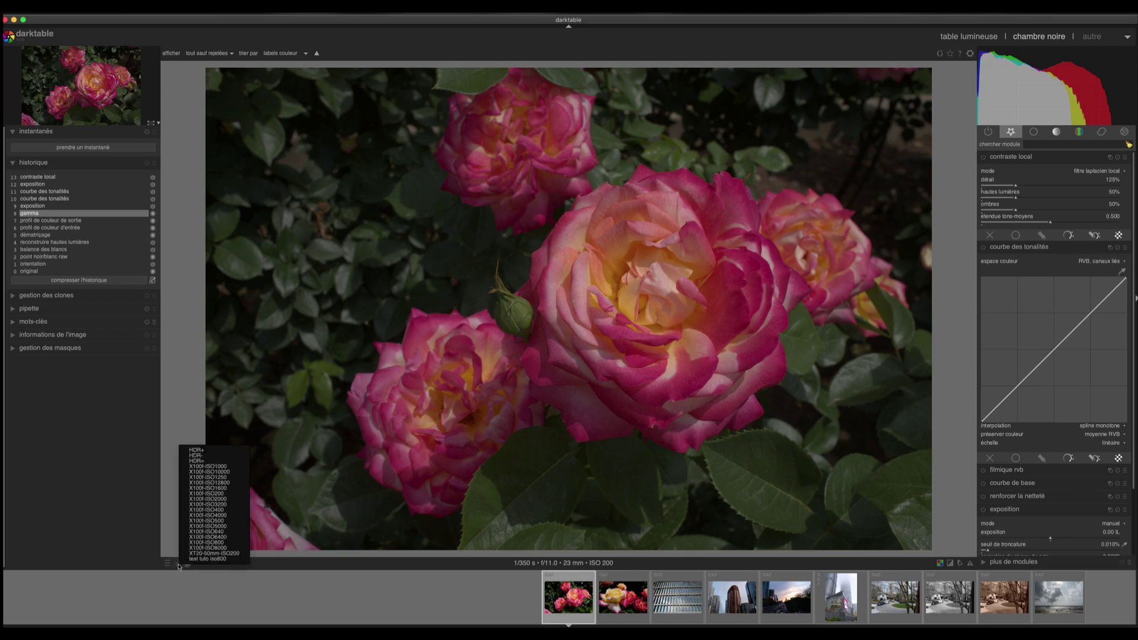
left_click(203, 494)
left_click(949, 563)
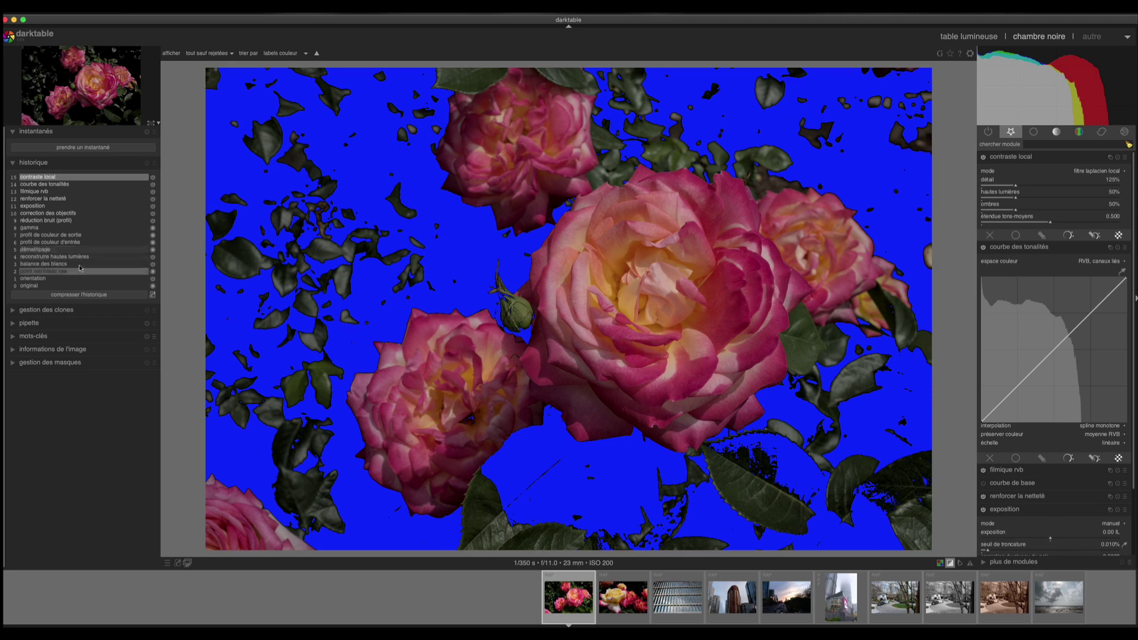
mouse_move(993, 110)
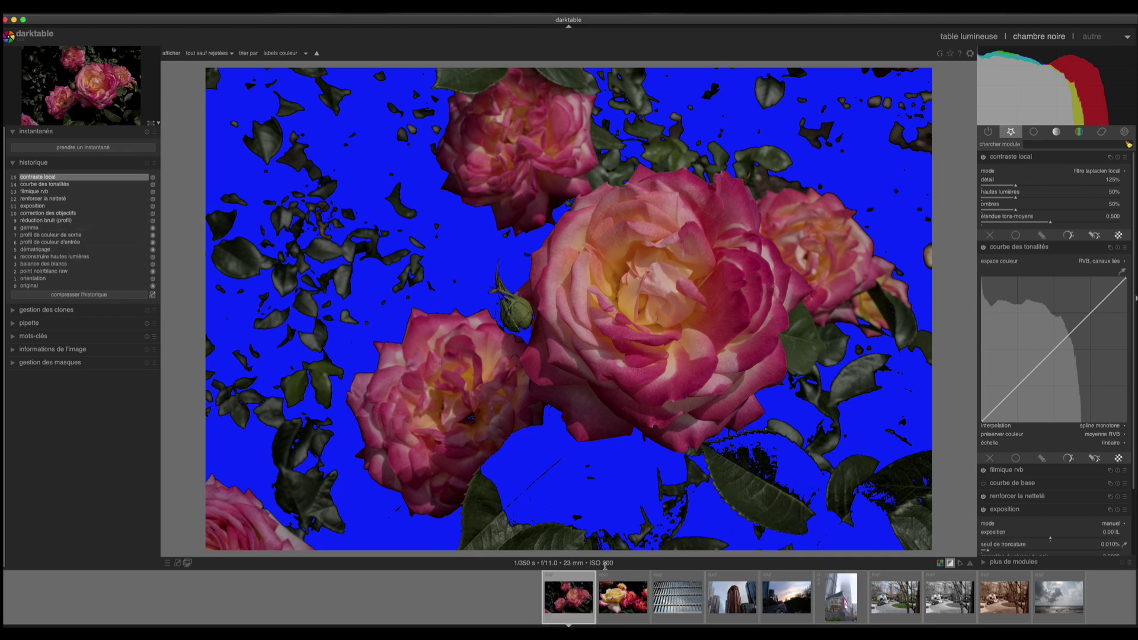
left_click(65, 177)
Raise the rose photo's exposure in stages to 1.20 EV to reduce the underexposed areas
mouse_move(1063, 106)
scroll(1061, 386, "down", 3)
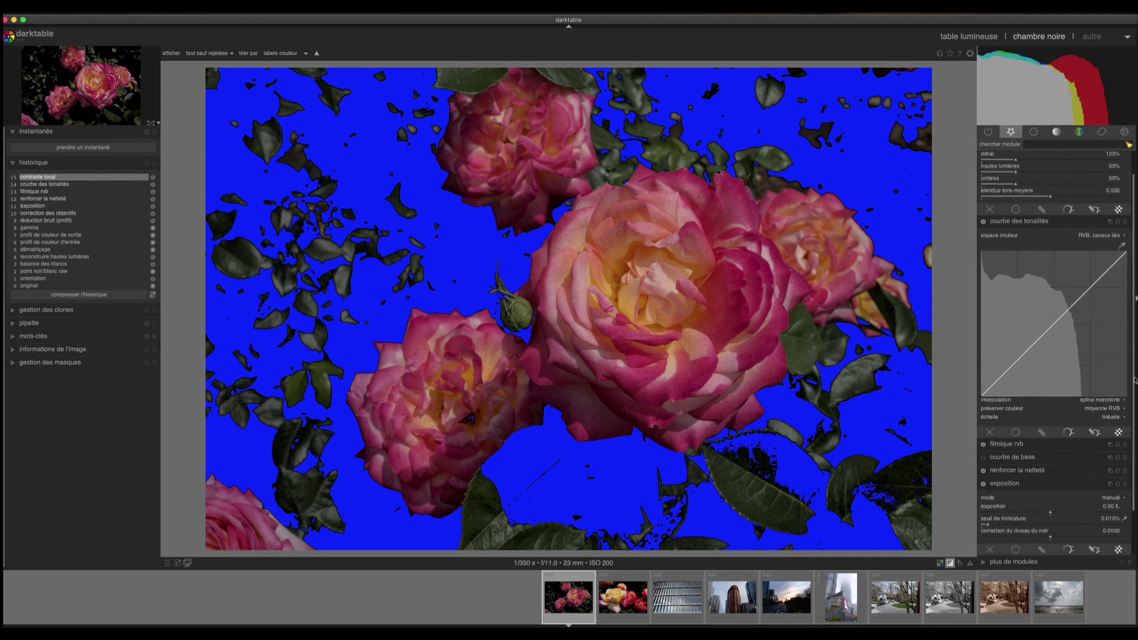
left_click_drag(1053, 463, 1074, 463)
left_click(1074, 463)
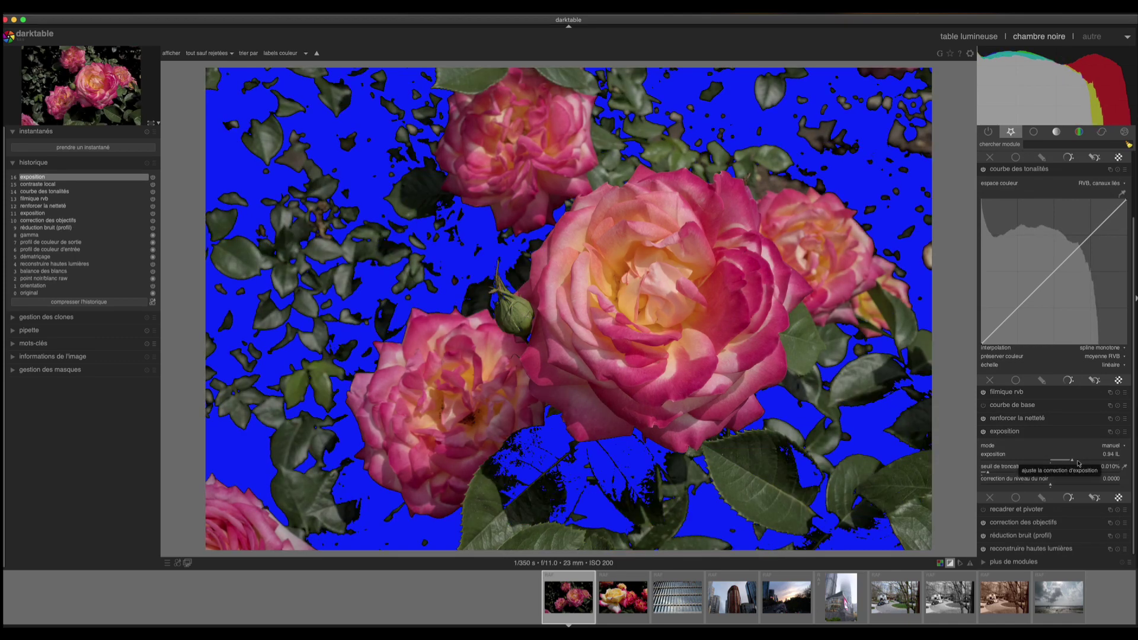
left_click(1081, 460)
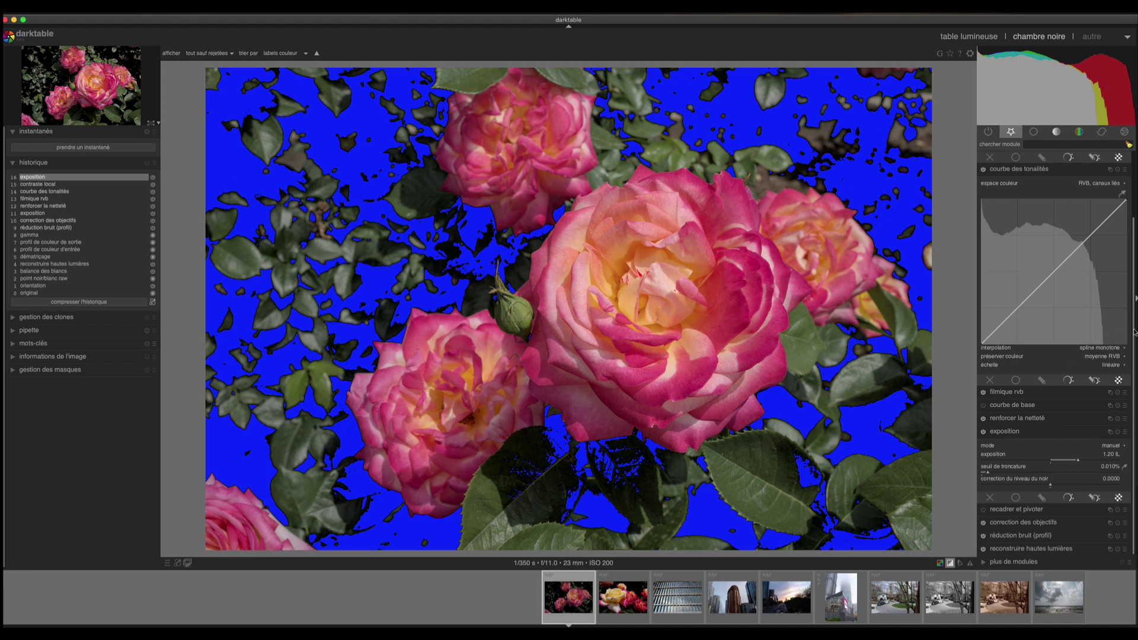
Sample a light petal of the central rose with the tone curve's colour picker and add a highlight node at about 71
left_click_drag(1135, 333, 1136, 298)
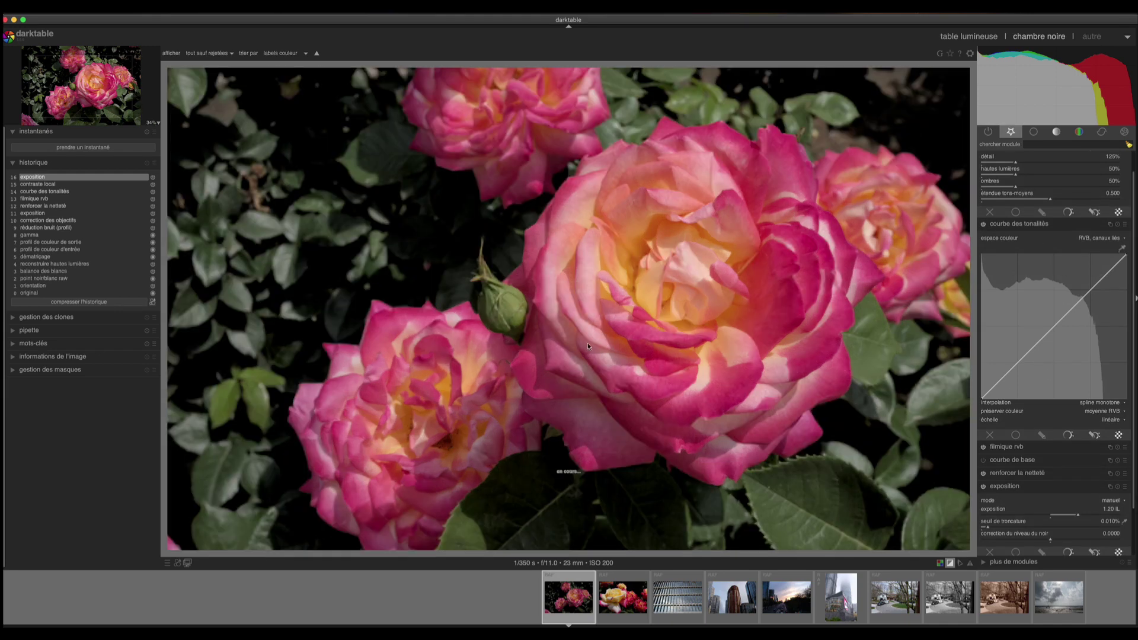
scroll(602, 349, "up", 2)
scroll(612, 346, "up", 1)
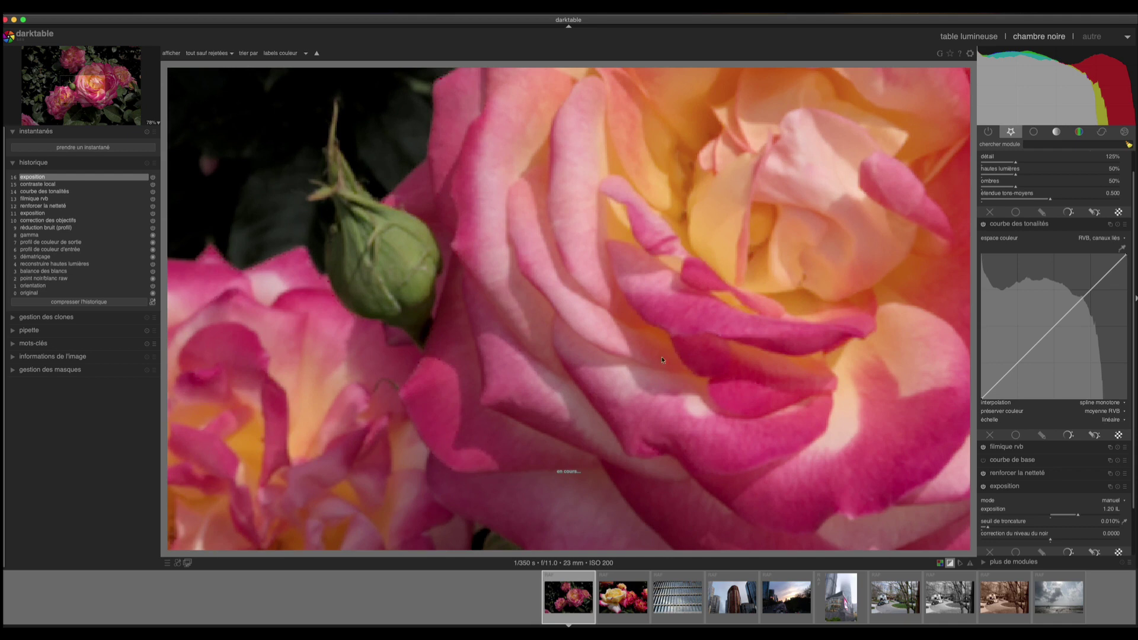
scroll(665, 358, "up", 1)
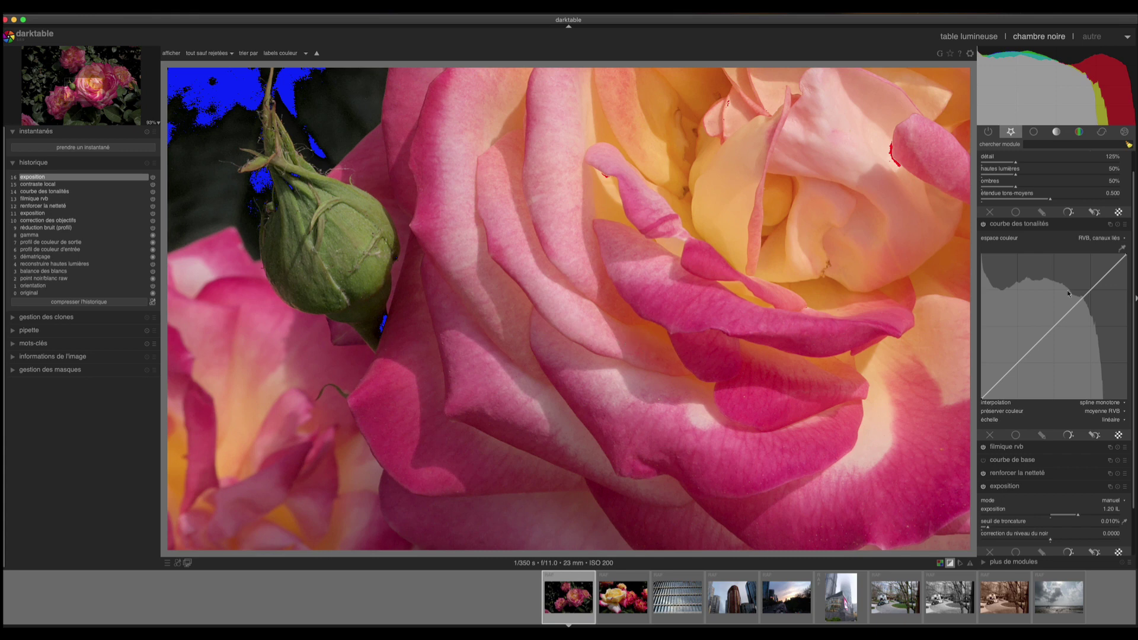
left_click(1122, 249)
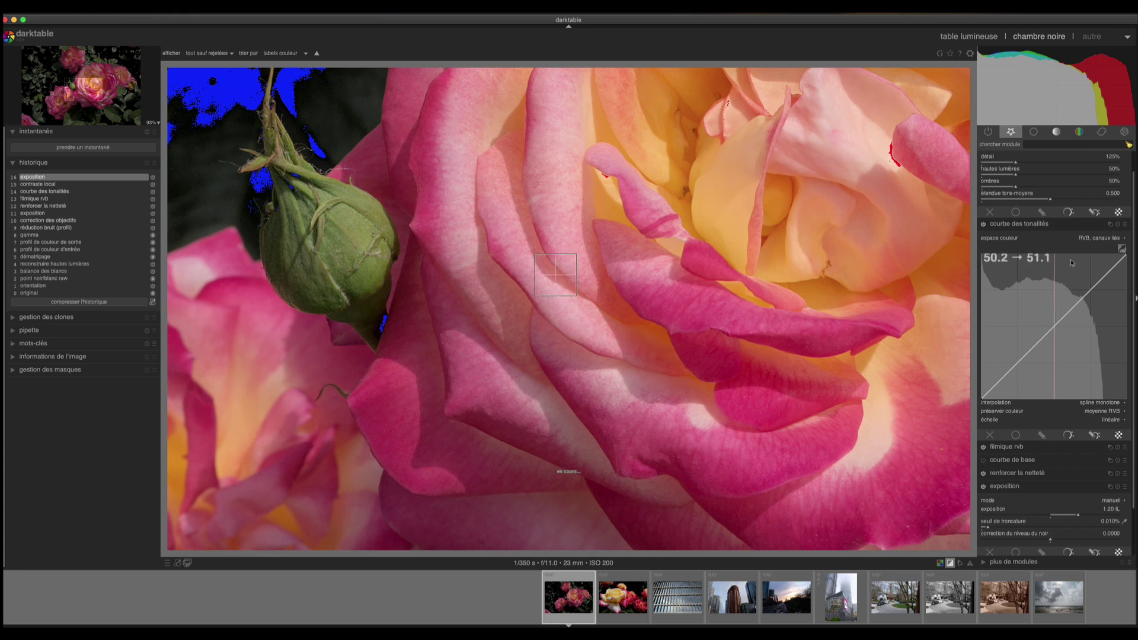
left_click(597, 329)
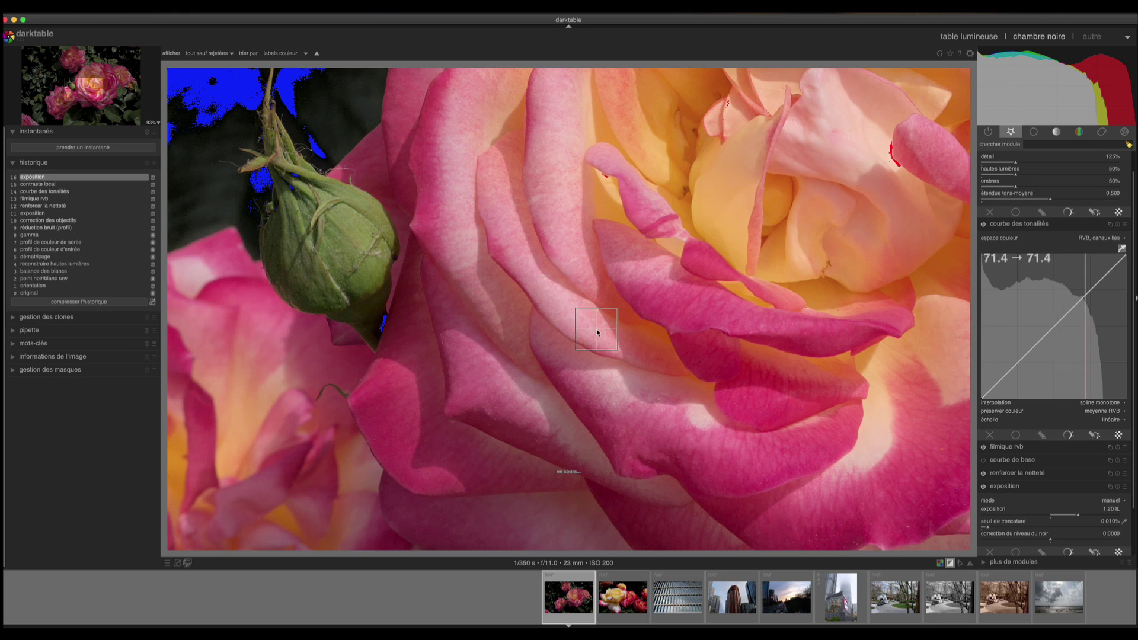
left_click(1085, 298)
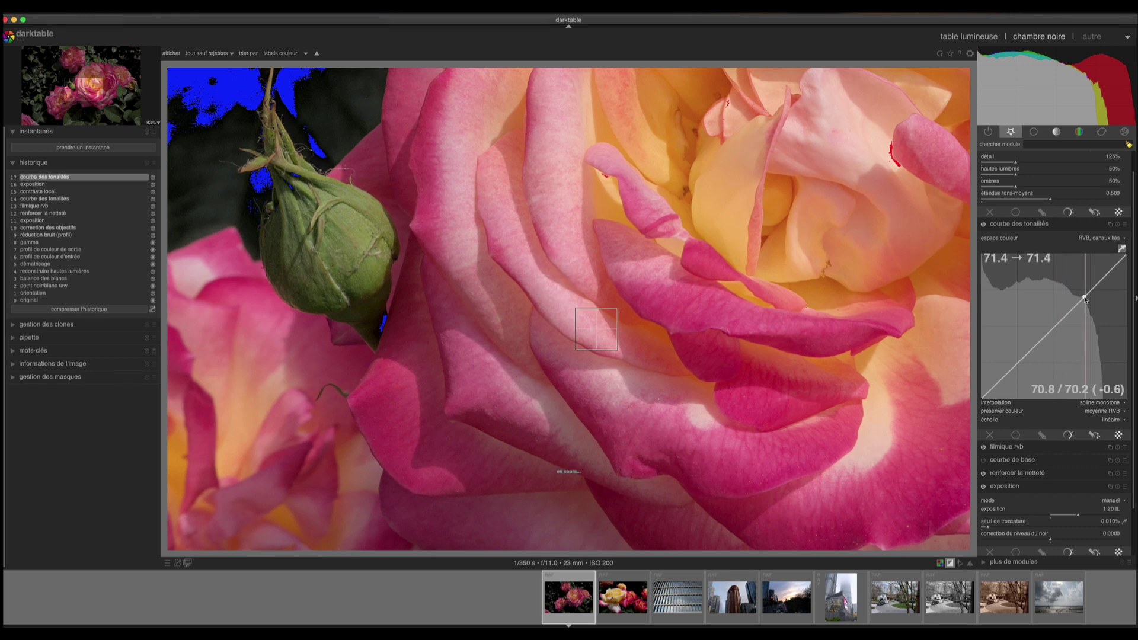
Sample the darker petal folds, add a tone curve node at about 44 and one between it and the highlight node, and switch off the picker
left_click(639, 341)
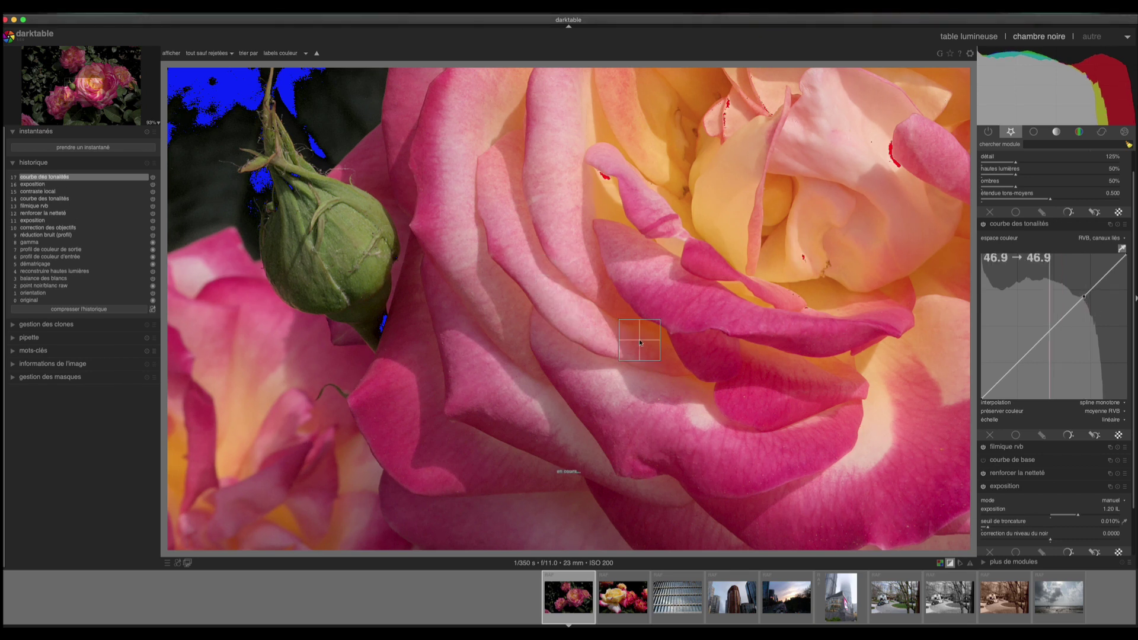
left_click(673, 360)
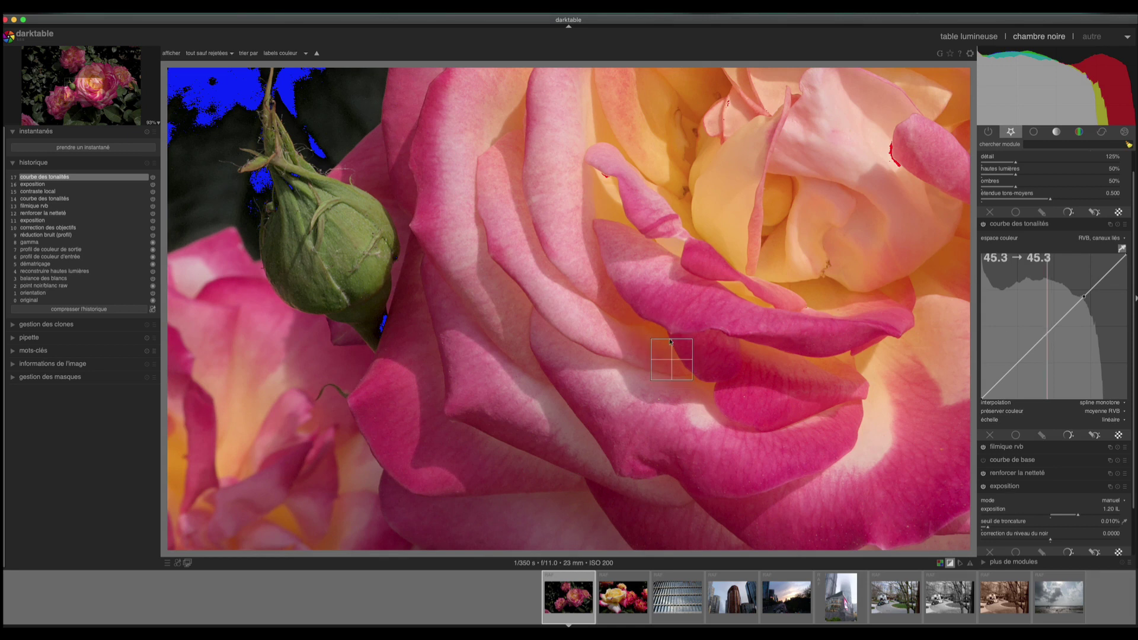
left_click(649, 332)
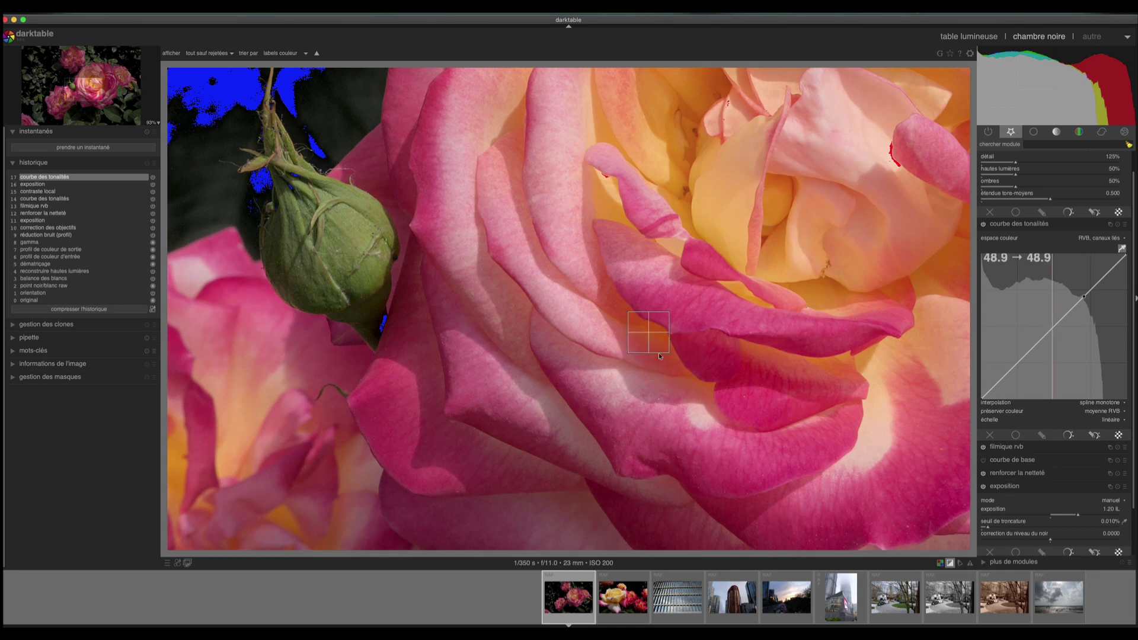
left_click(663, 357)
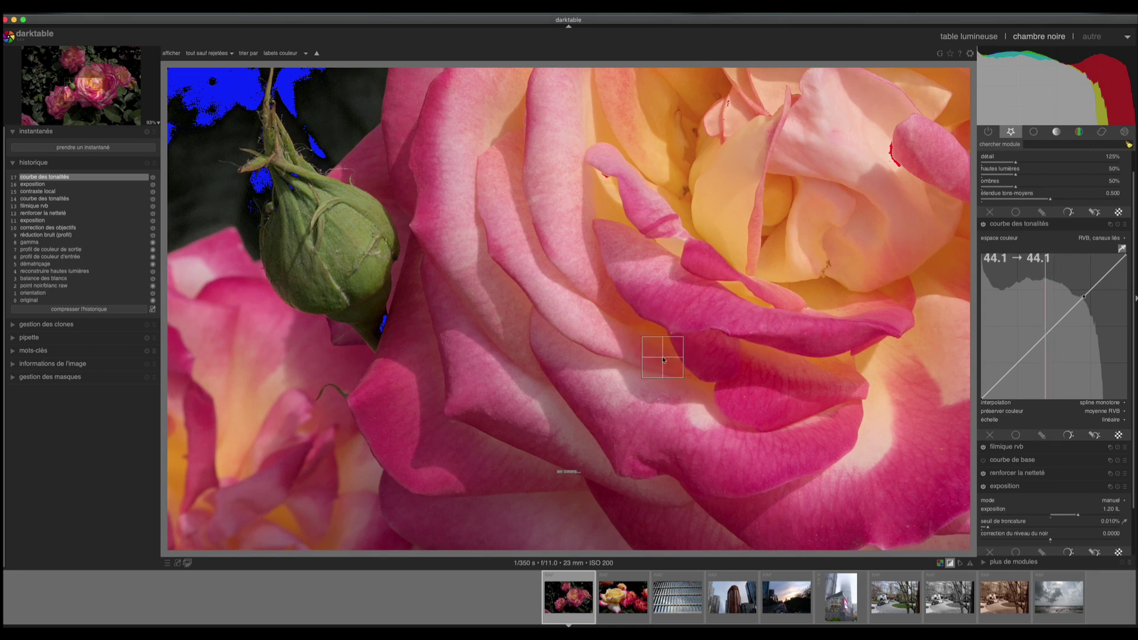
left_click(1045, 336)
left_click(1066, 316)
left_click(1122, 249)
Raise the tone curve's highlight node and lower its darkest added node slightly, briefly checking the rose photo without the exposure indicator
scroll(643, 389, "down", 5)
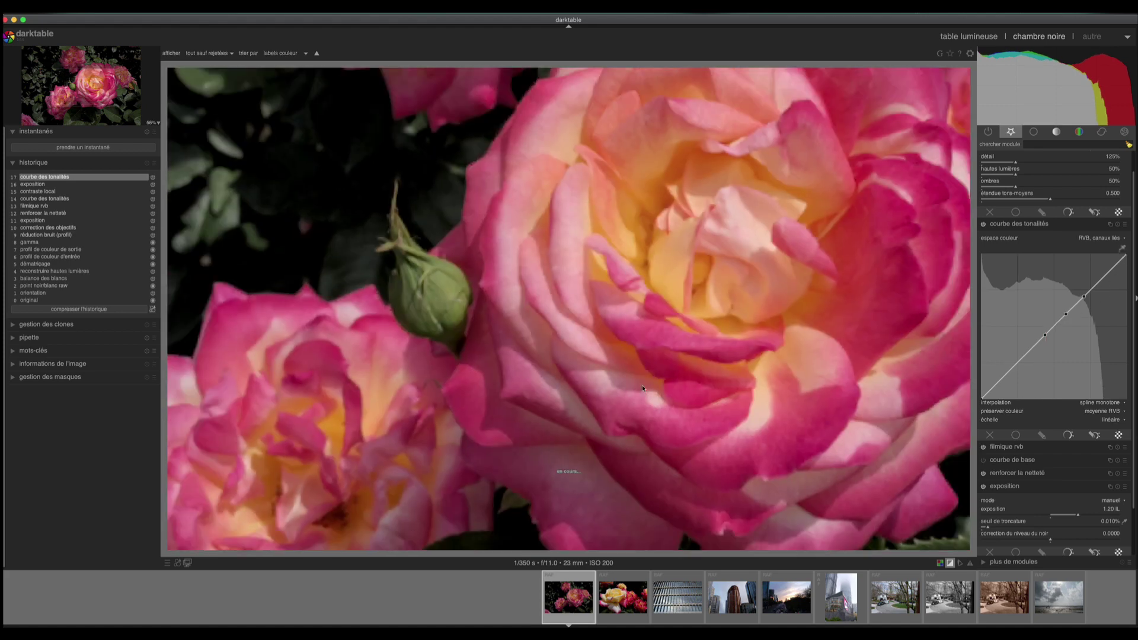
scroll(642, 389, "down", 2)
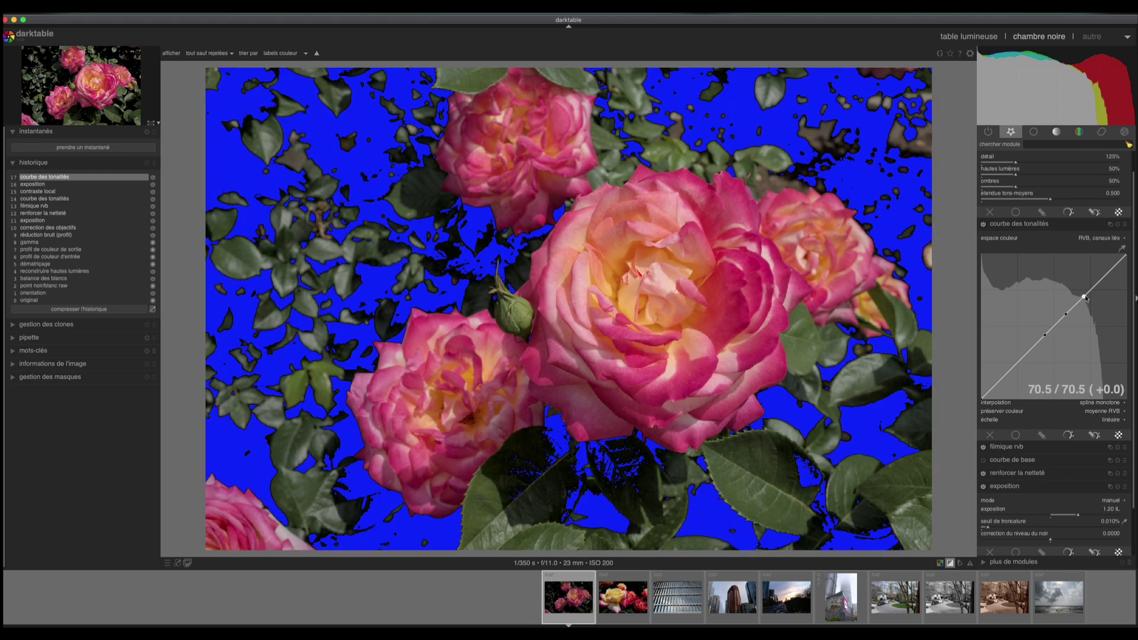
left_click_drag(1085, 297, 1084, 291)
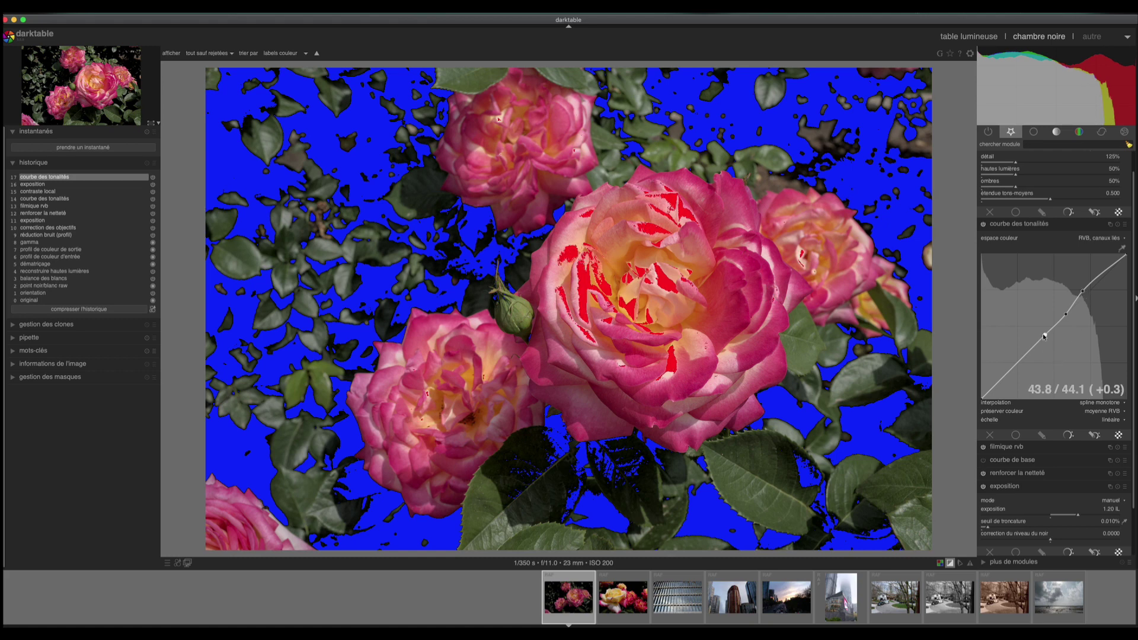
left_click_drag(1045, 336, 1047, 342)
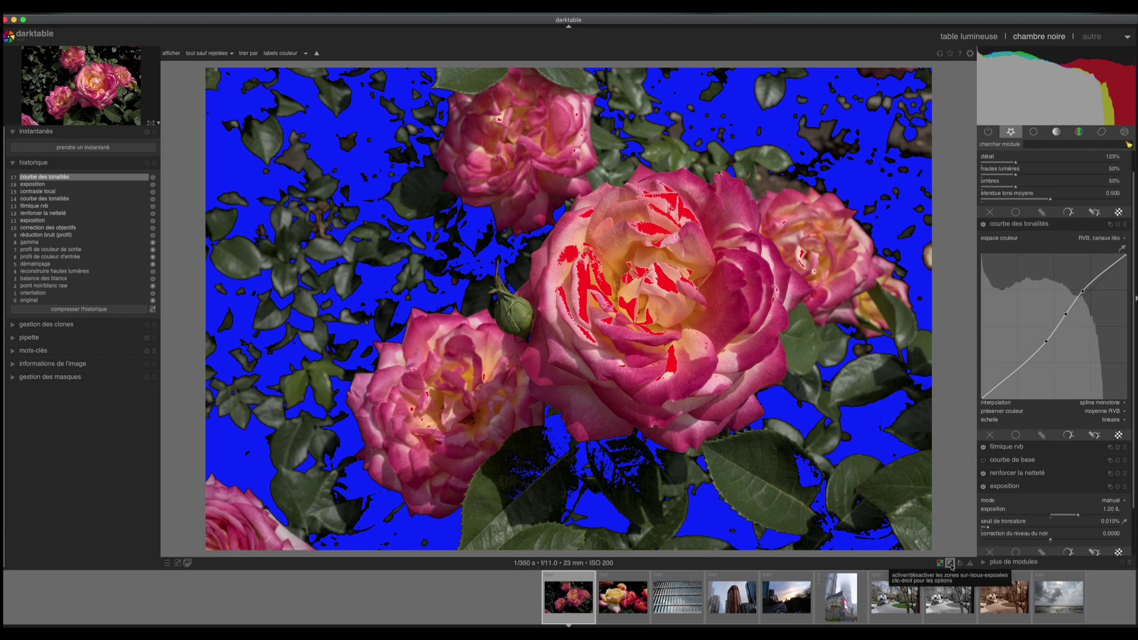
left_click(951, 565)
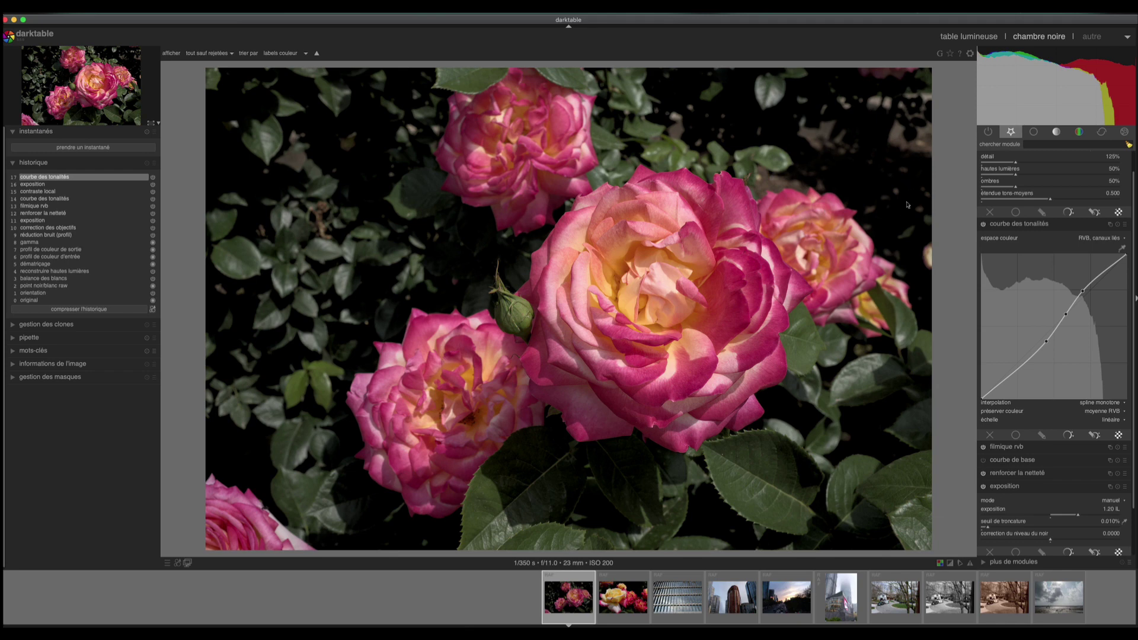
left_click(950, 562)
Set the rose photo's local contrast detail to 113%, inspect the overexposed petals, and turn off the over- and underexposure indicator
scroll(1133, 309, "up", 1)
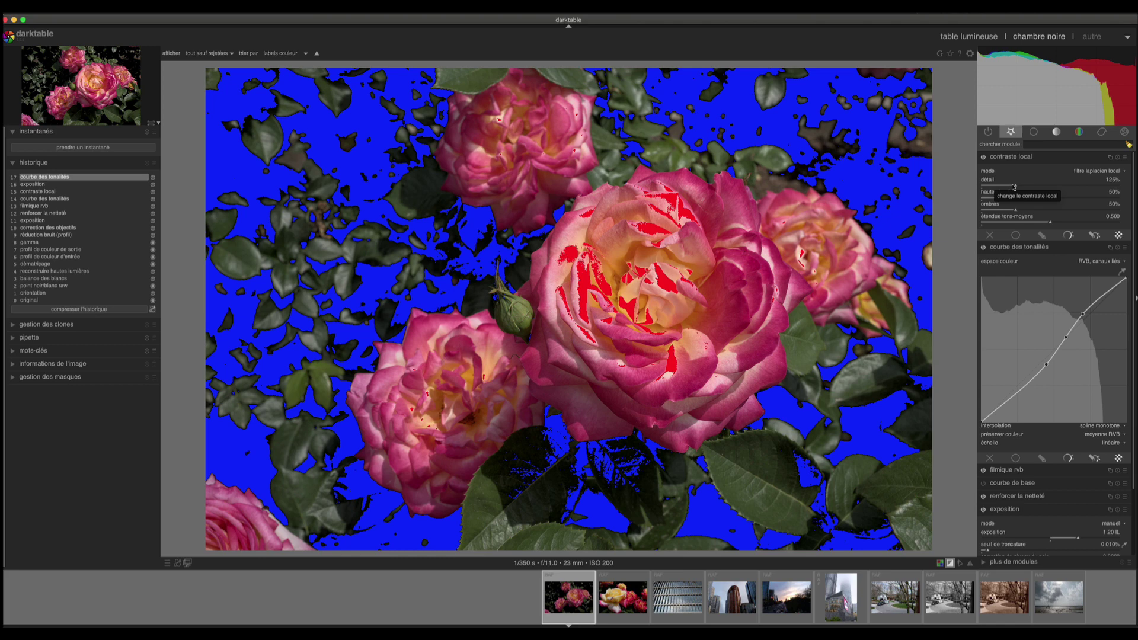
left_click(1012, 186)
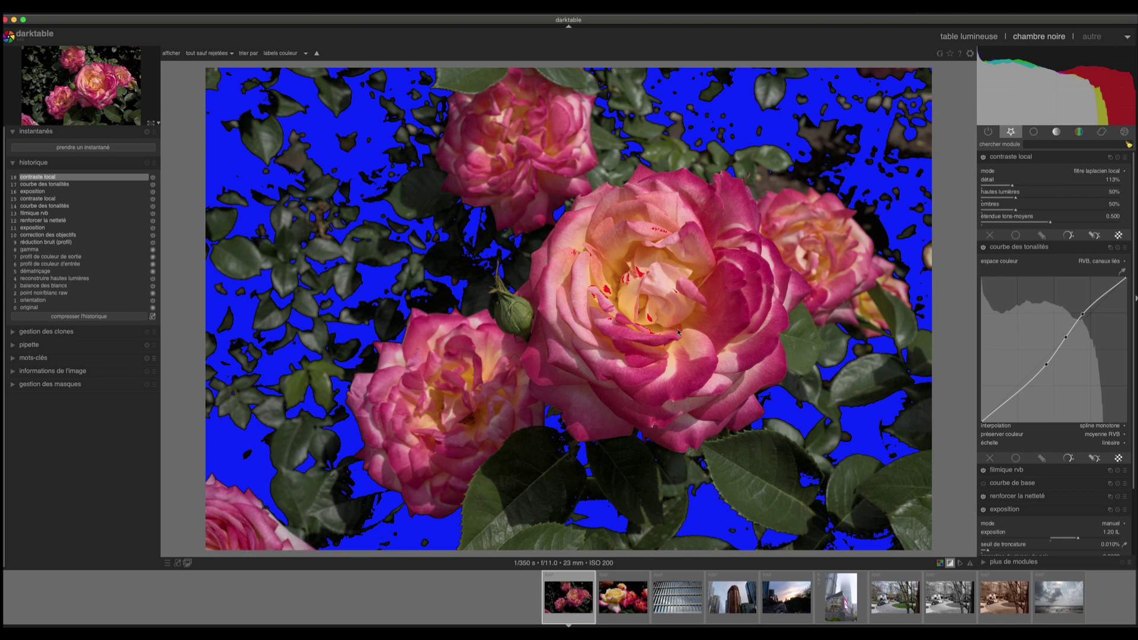
scroll(643, 282, "up", 4)
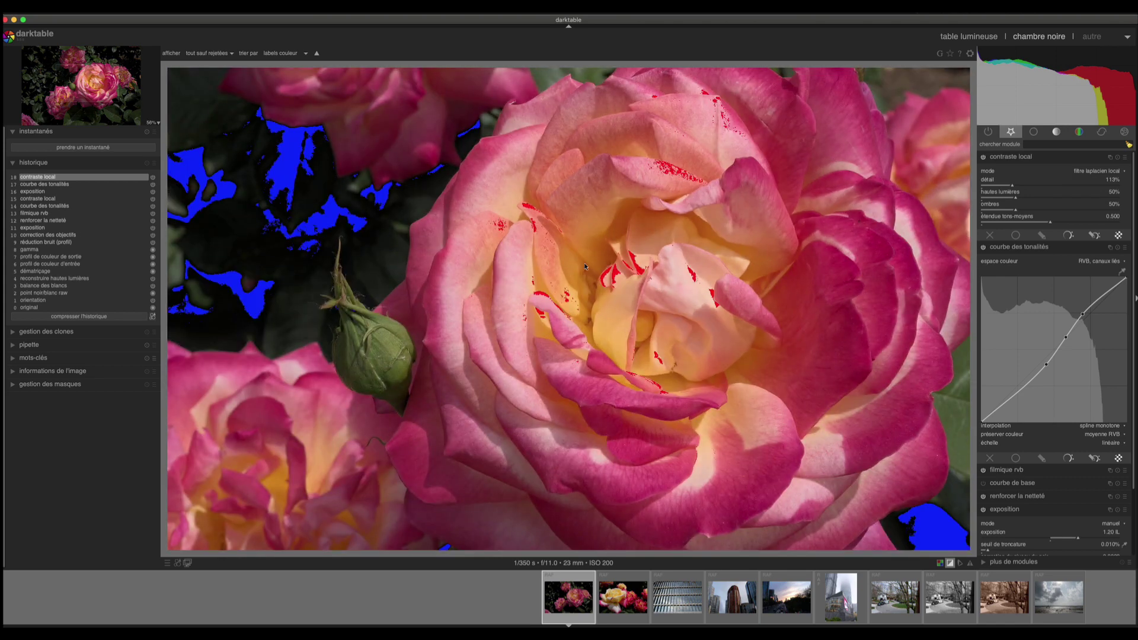
scroll(630, 259, "down", 4)
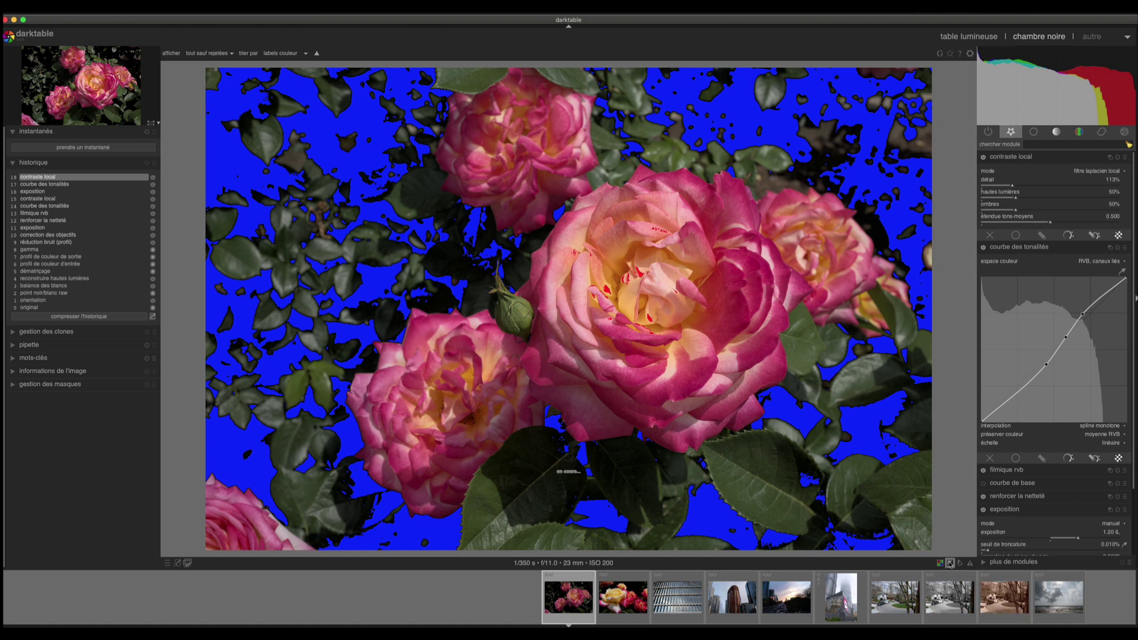
left_click(951, 564)
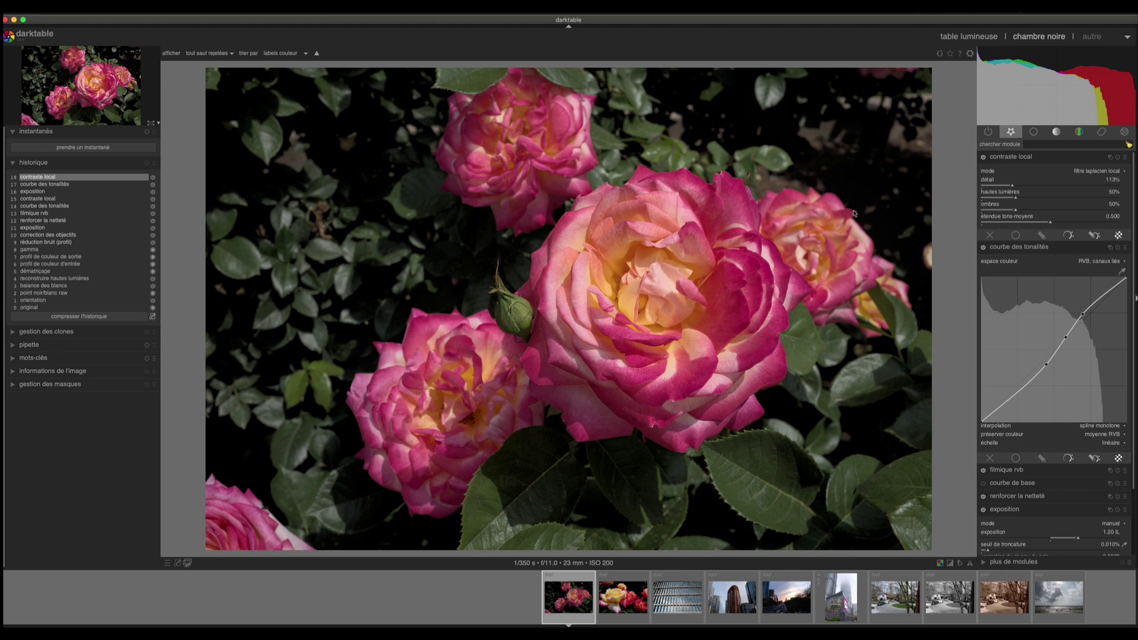
Compress the rose photo's history and compare its gamma state with the final local contrast state, ending on the latter
left_click(59, 317)
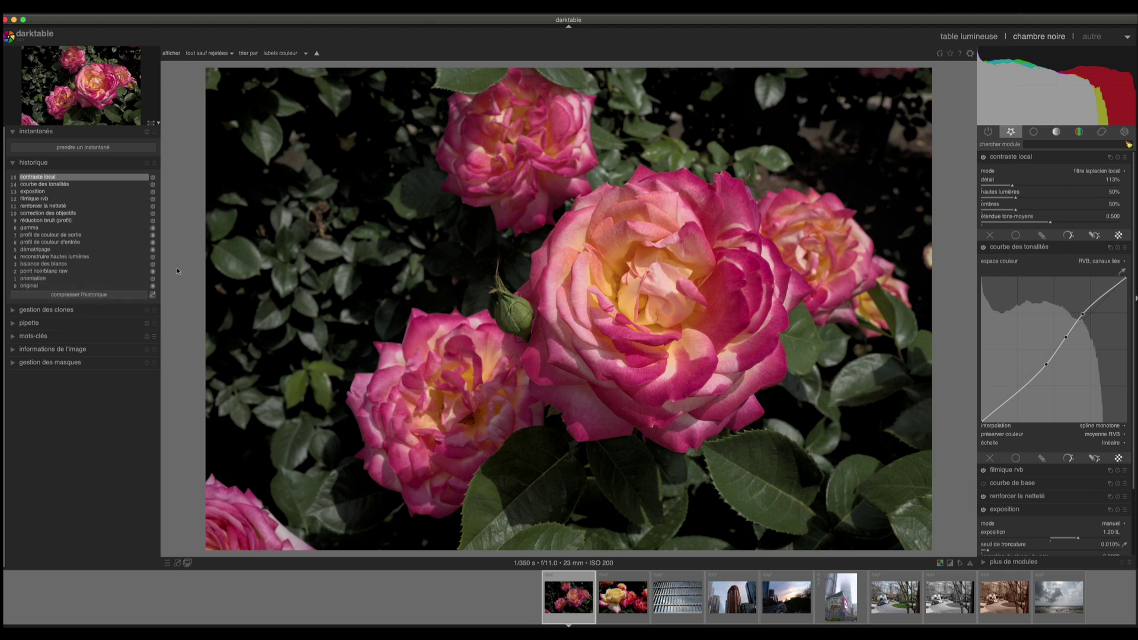
left_click(40, 228)
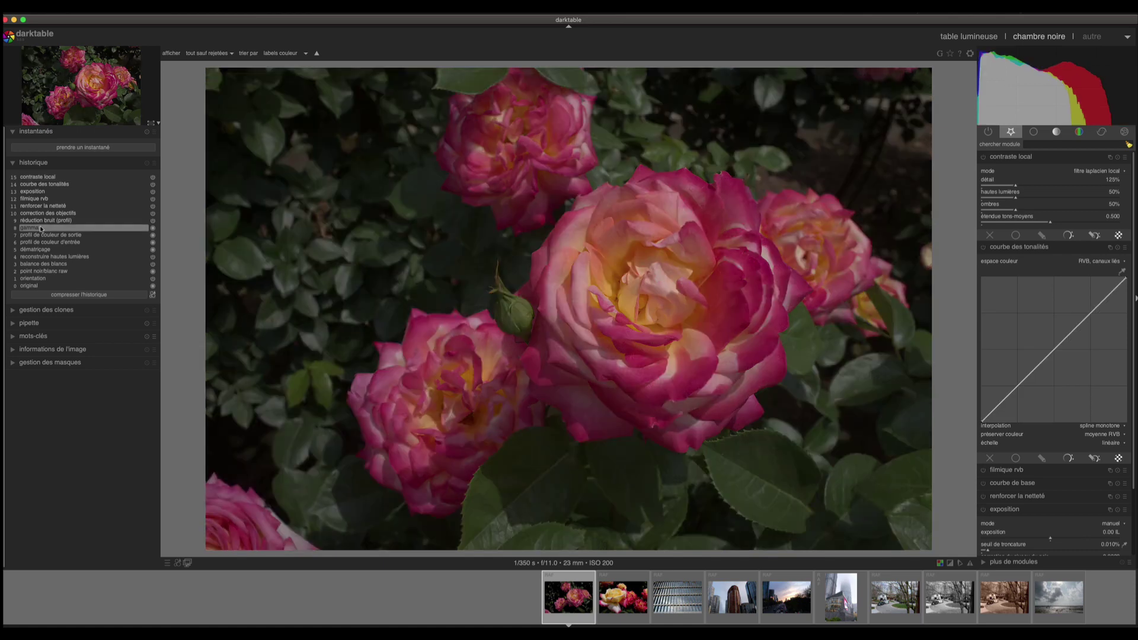
left_click(38, 177)
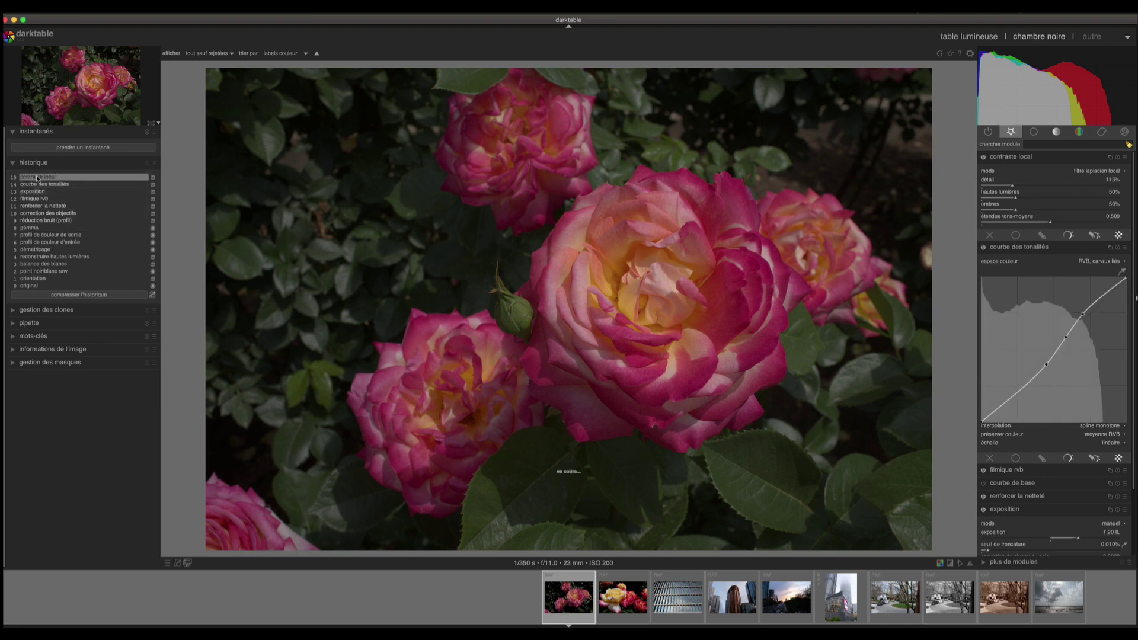
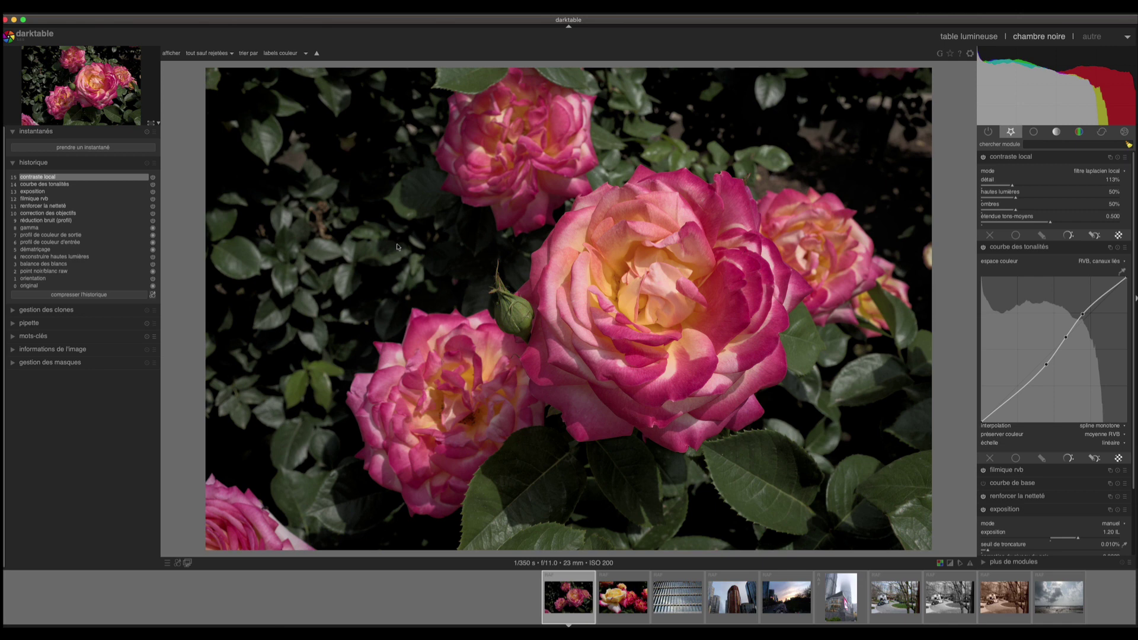
Return to the lighttable, open the city sunset traffic photo for development, and turn on the over- and underexposure indicator
left_click(978, 36)
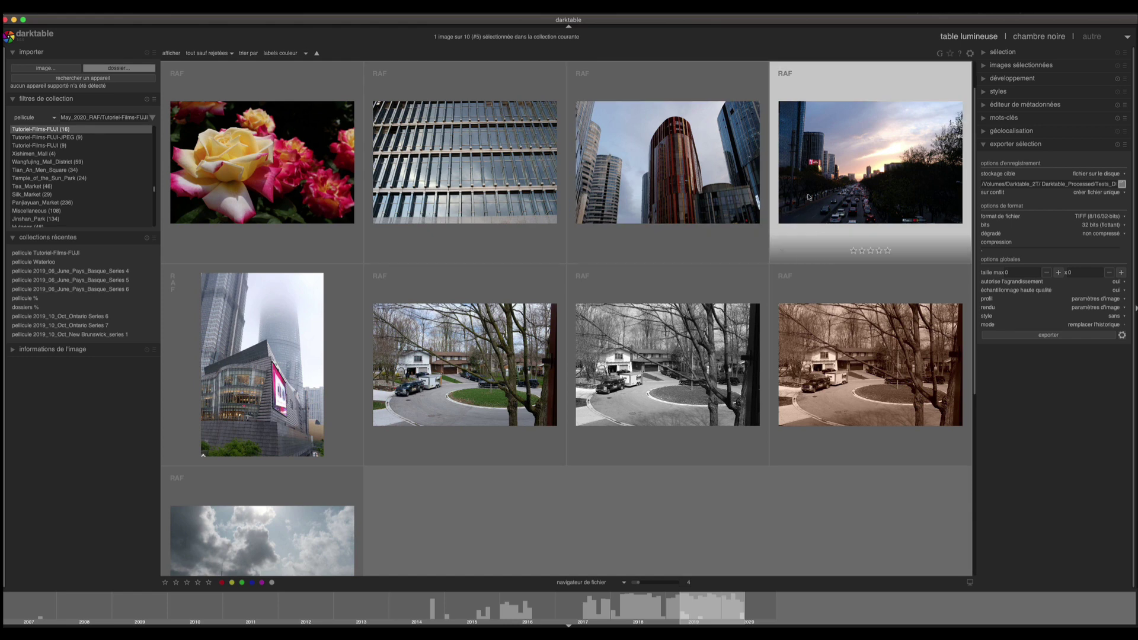
left_click(1051, 37)
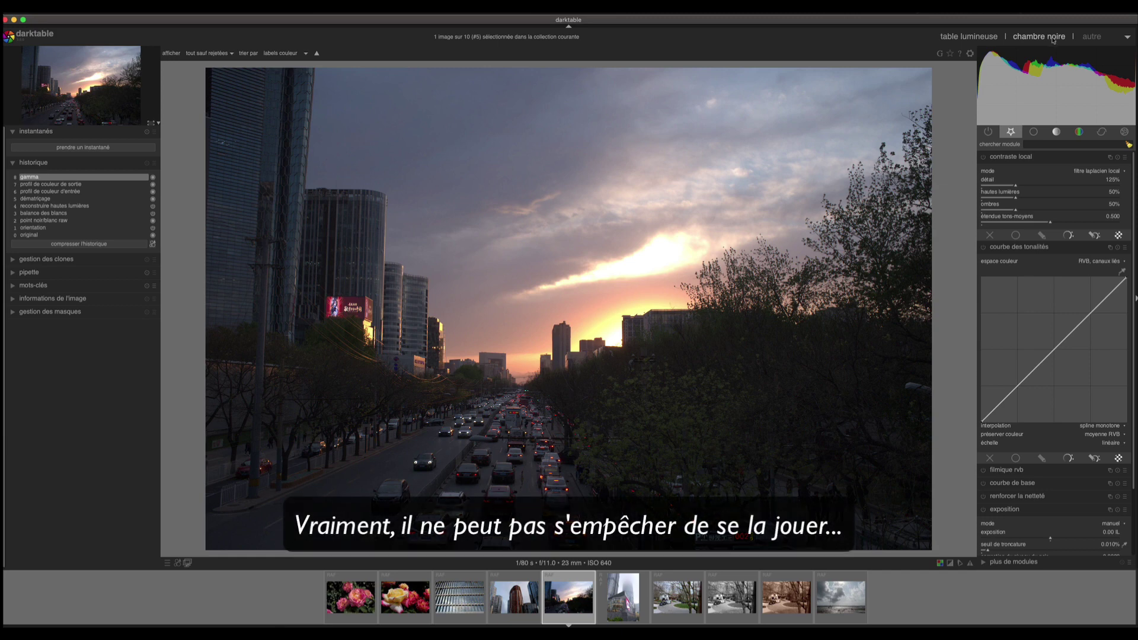
mouse_move(1095, 61)
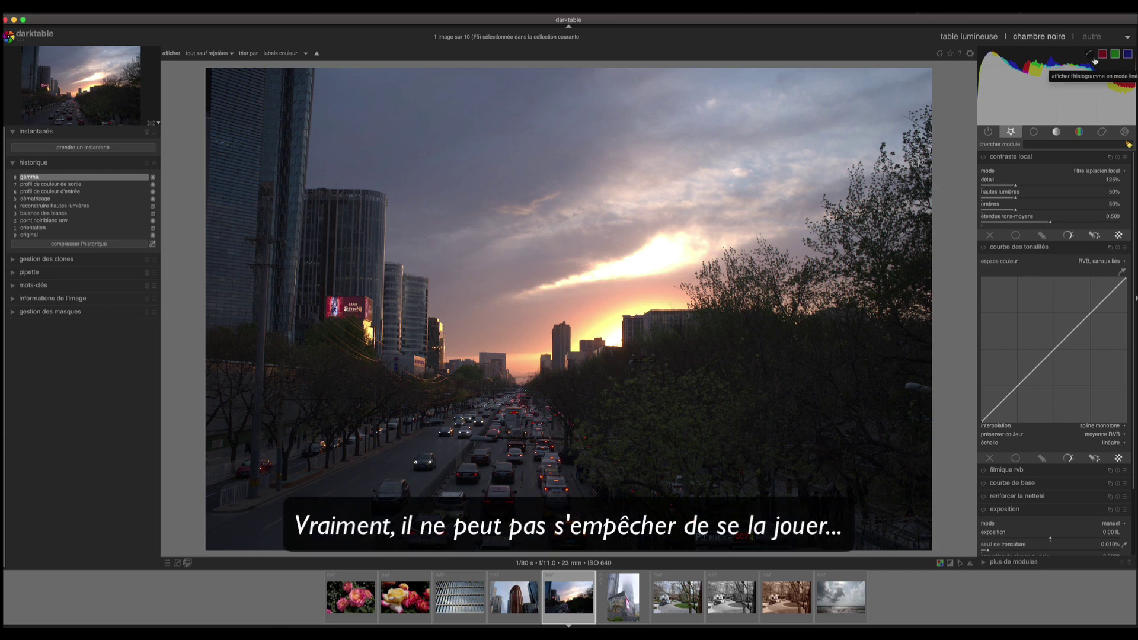
key("o")
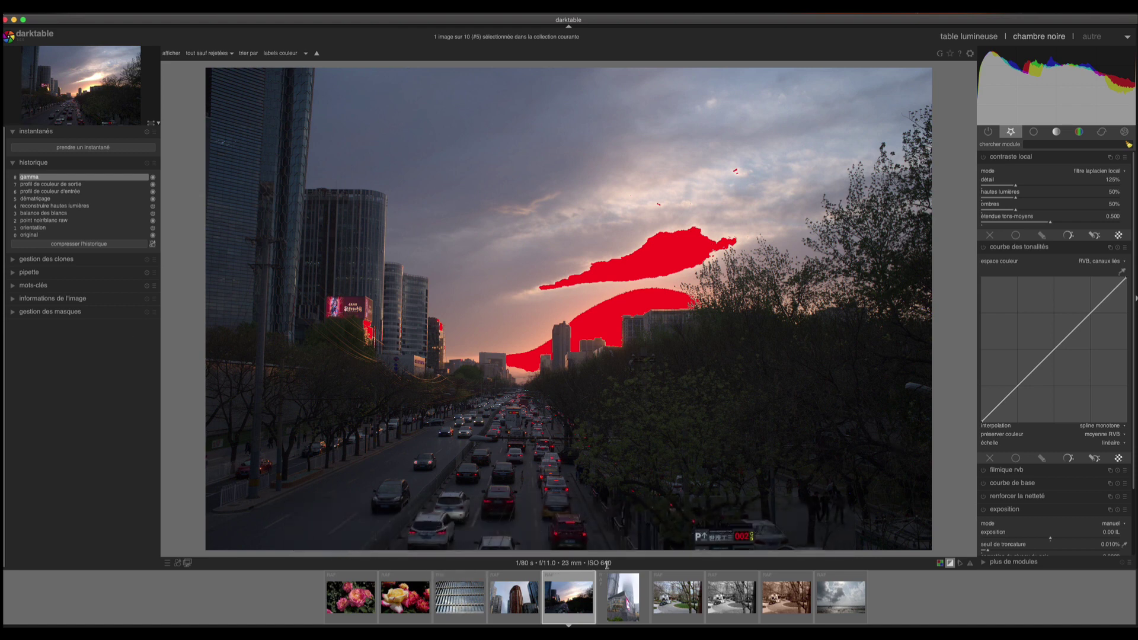
Apply the X100f-ISO640 style to the sunset traffic photo
left_click(178, 566)
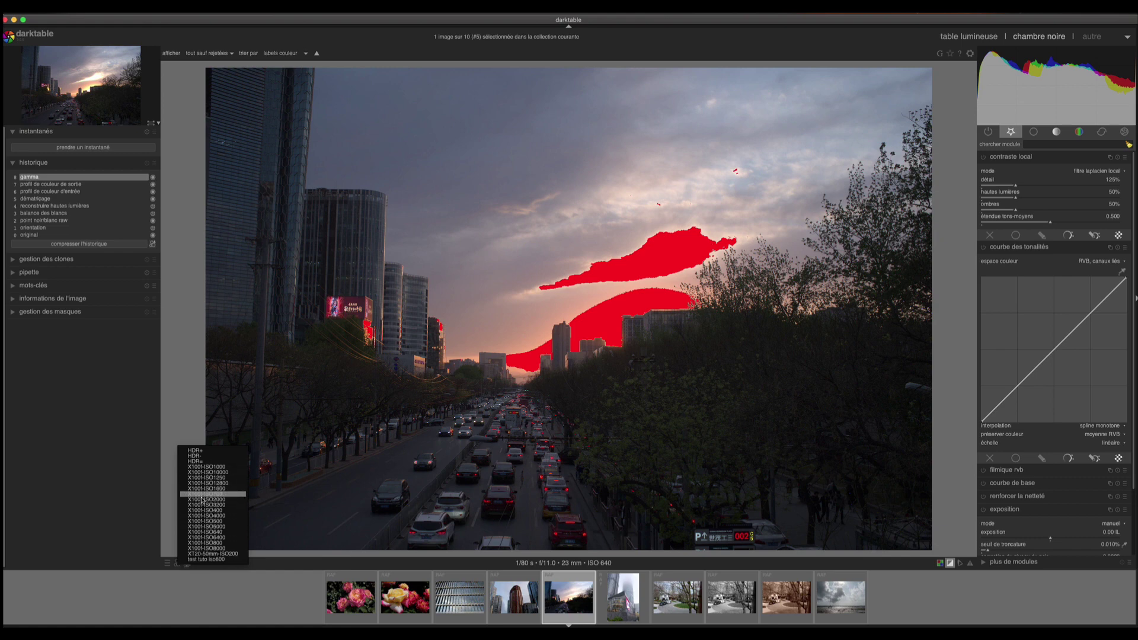
left_click(204, 533)
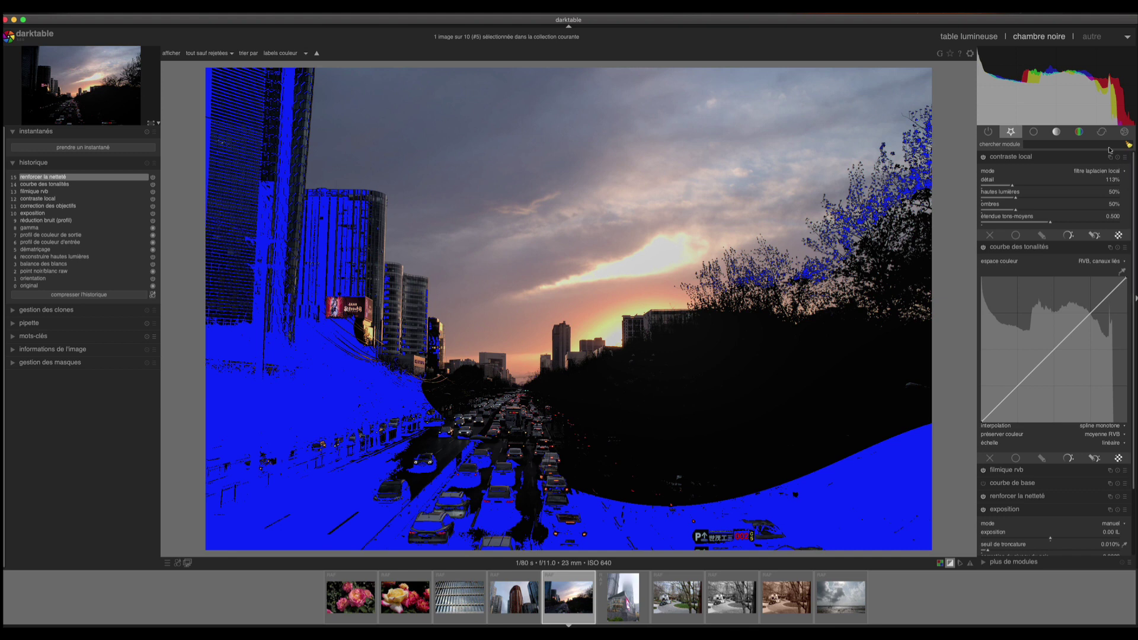
Try raising the sunset photo's exposure to 0.67 EV and 0.86 EV, and reset it to 0.00 EV
mouse_move(1104, 121)
scroll(1130, 347, "down", 3)
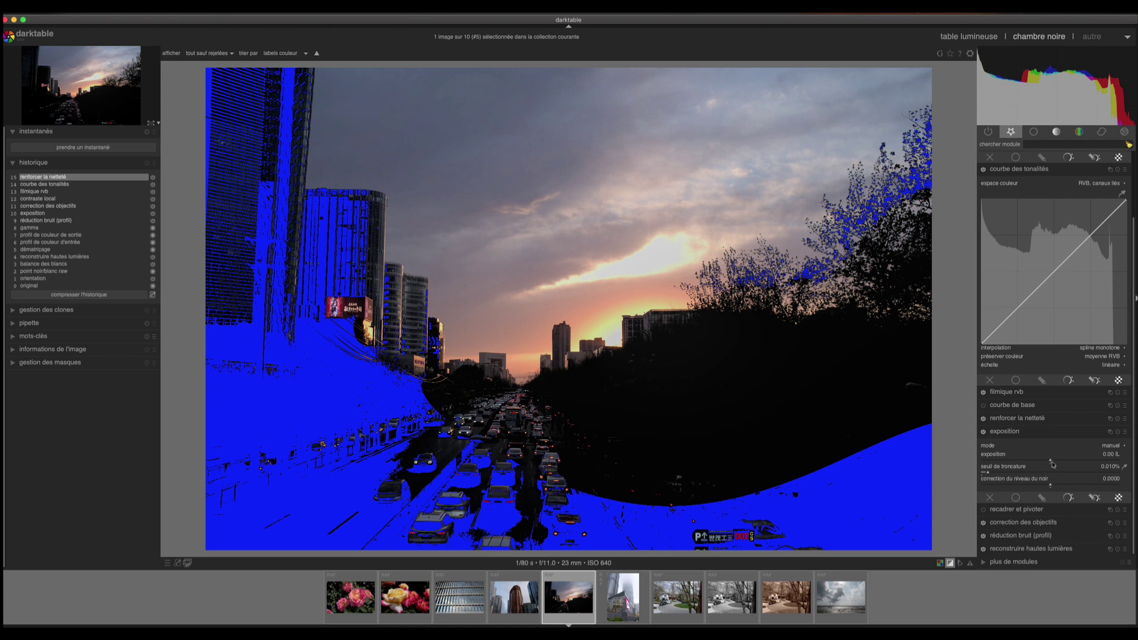
left_click_drag(1060, 463, 1067, 462)
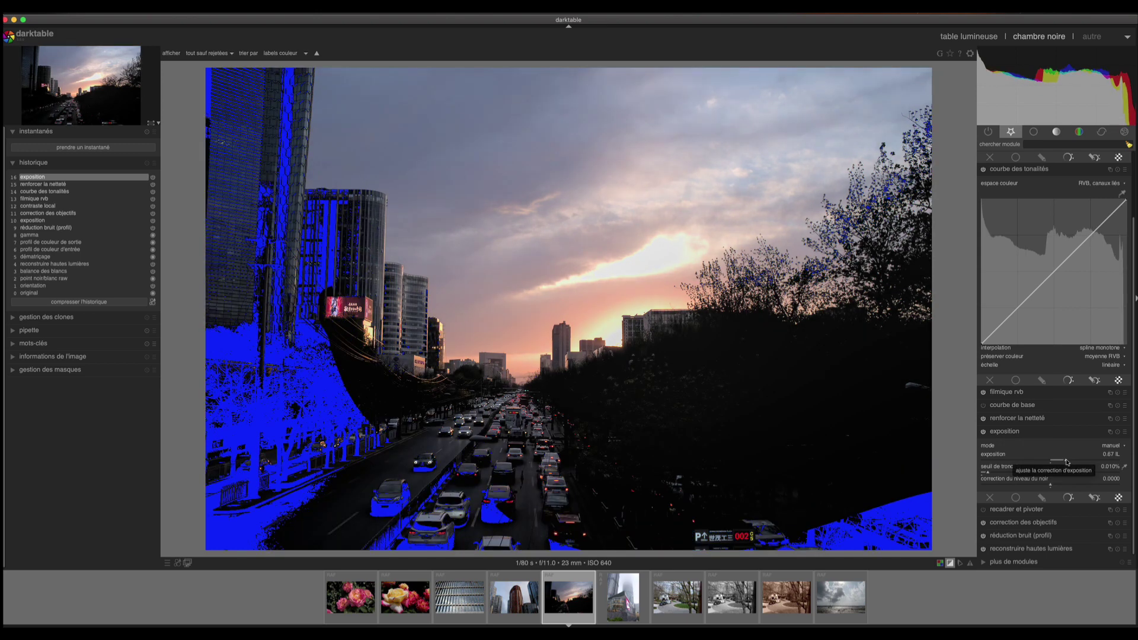
left_click(1072, 462)
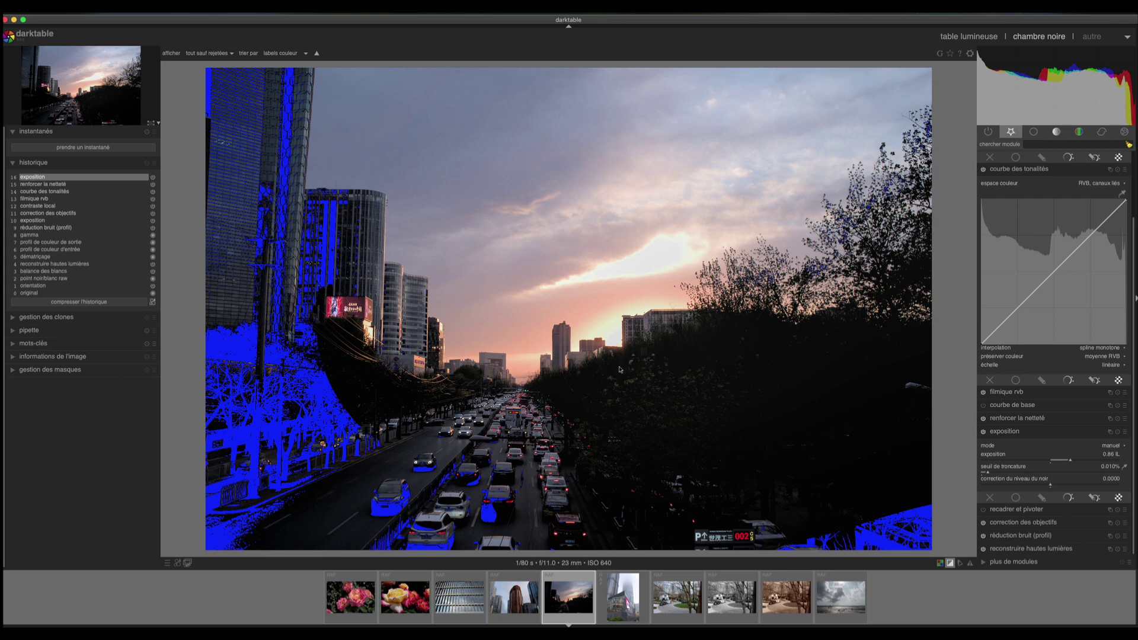
double_click(1061, 462)
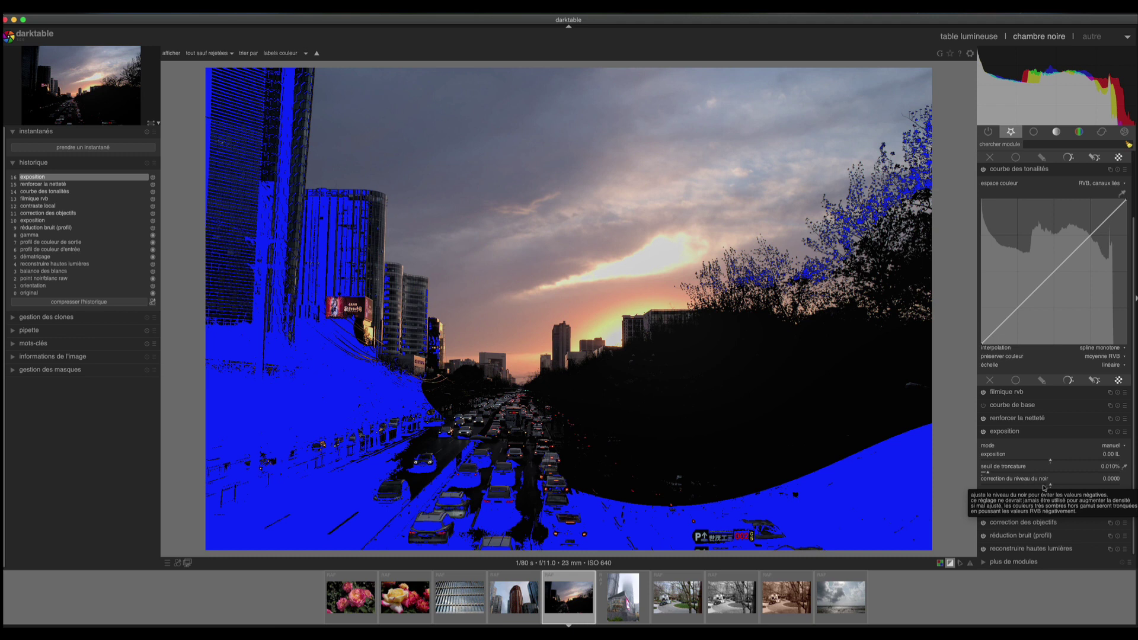
Try black level corrections of -0.0242 and -0.0078 in the exposure module, and lower the local contrast detail to 80%
scroll(1081, 478, "down", 1)
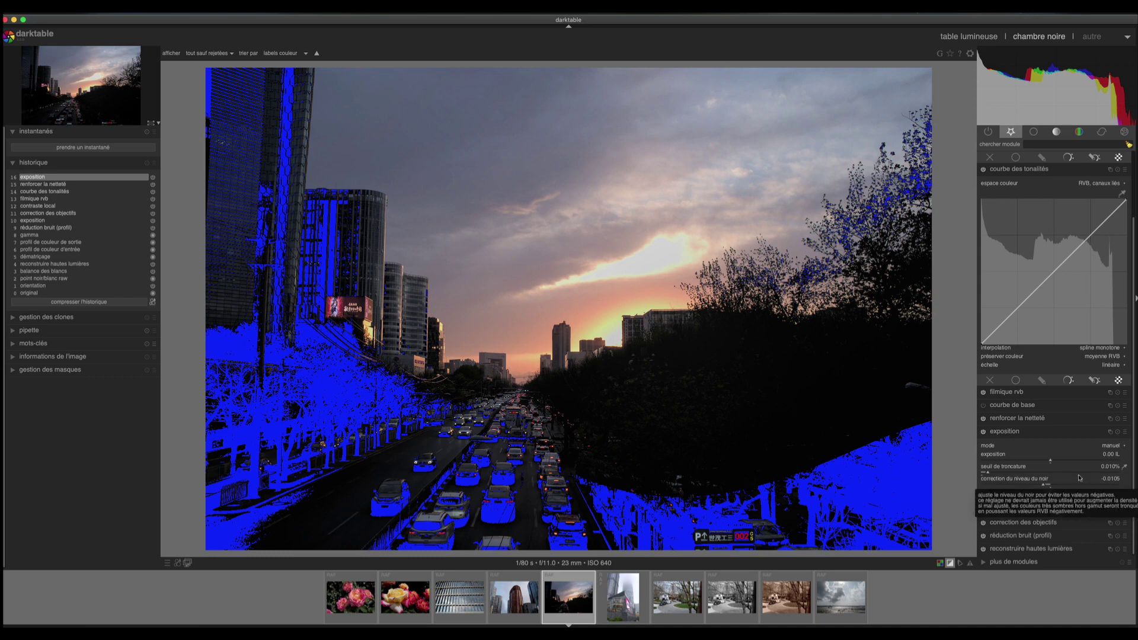
scroll(1060, 482, "down", 3)
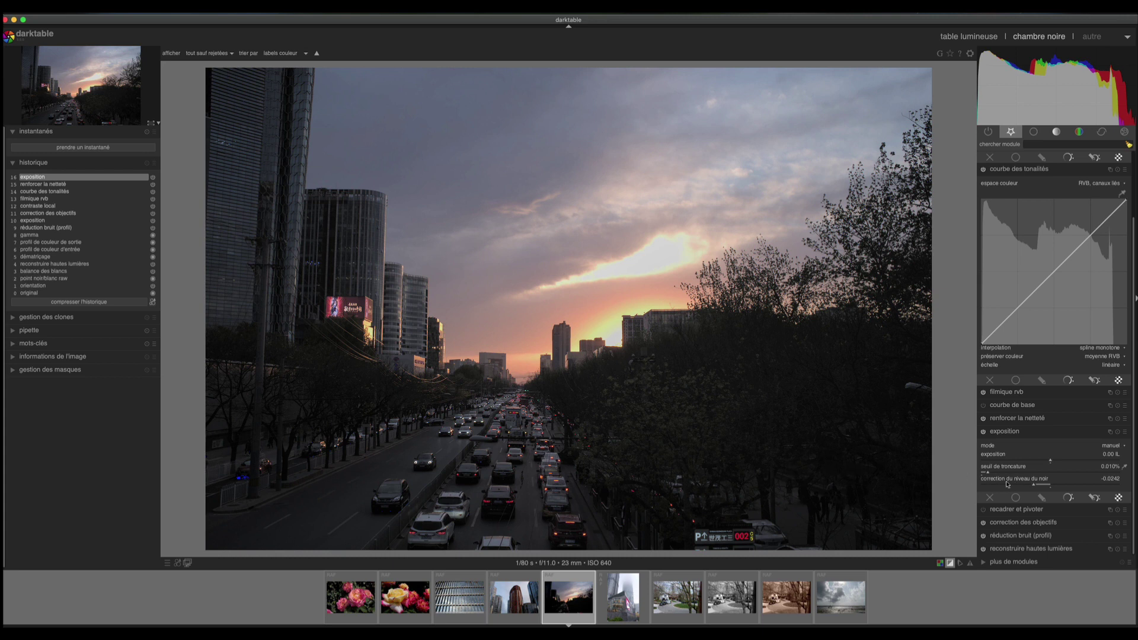
left_click(1046, 487)
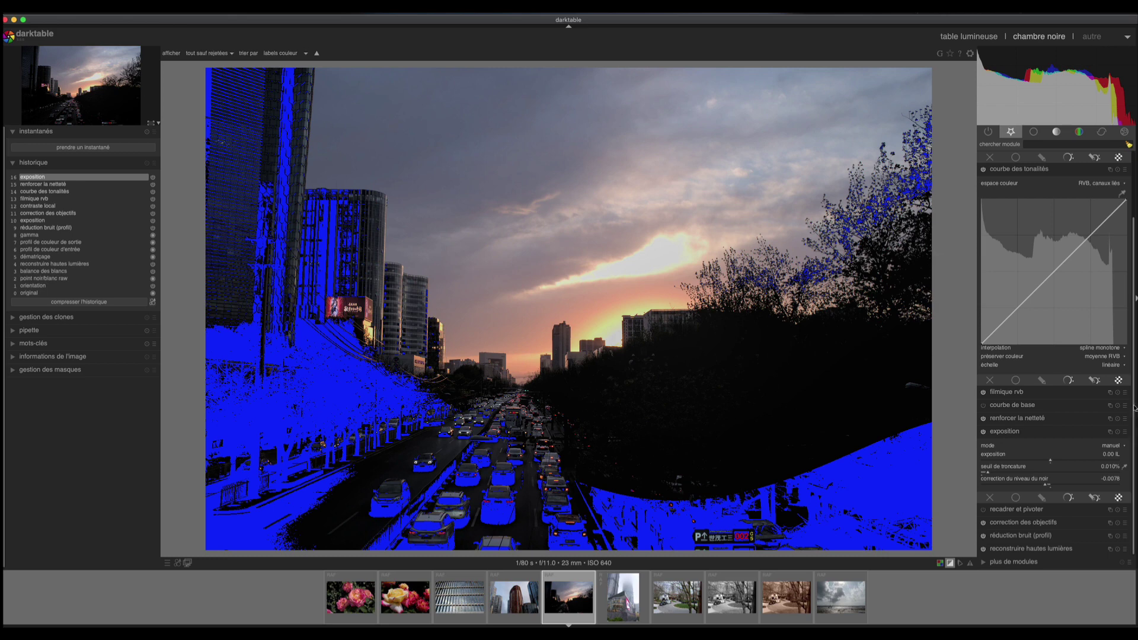
scroll(1135, 408, "up", 3)
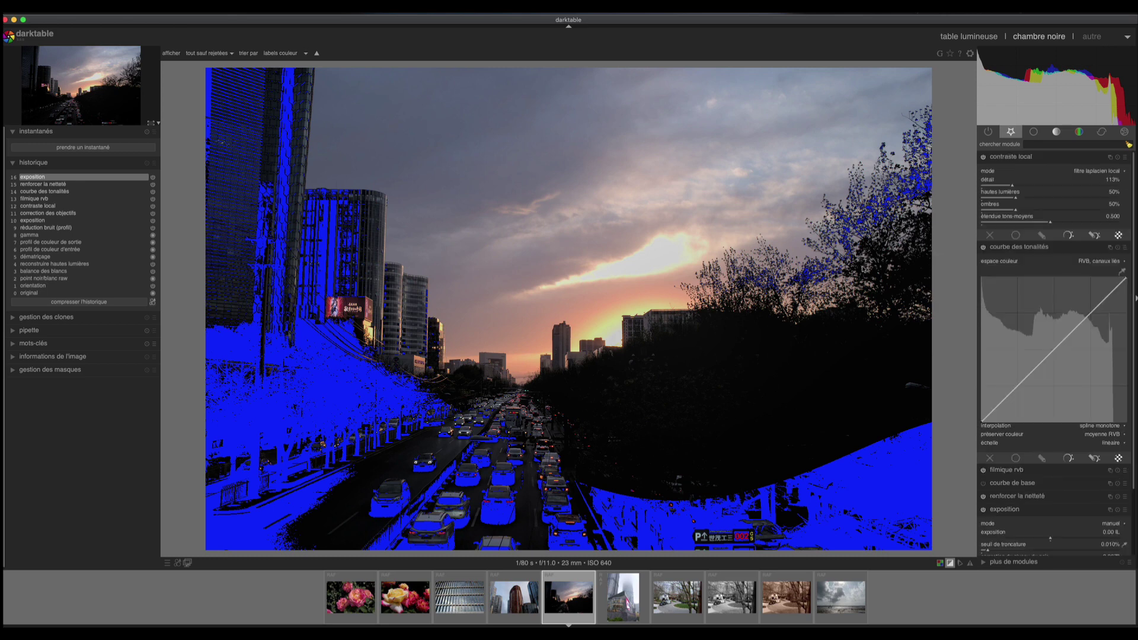
left_click(1004, 187)
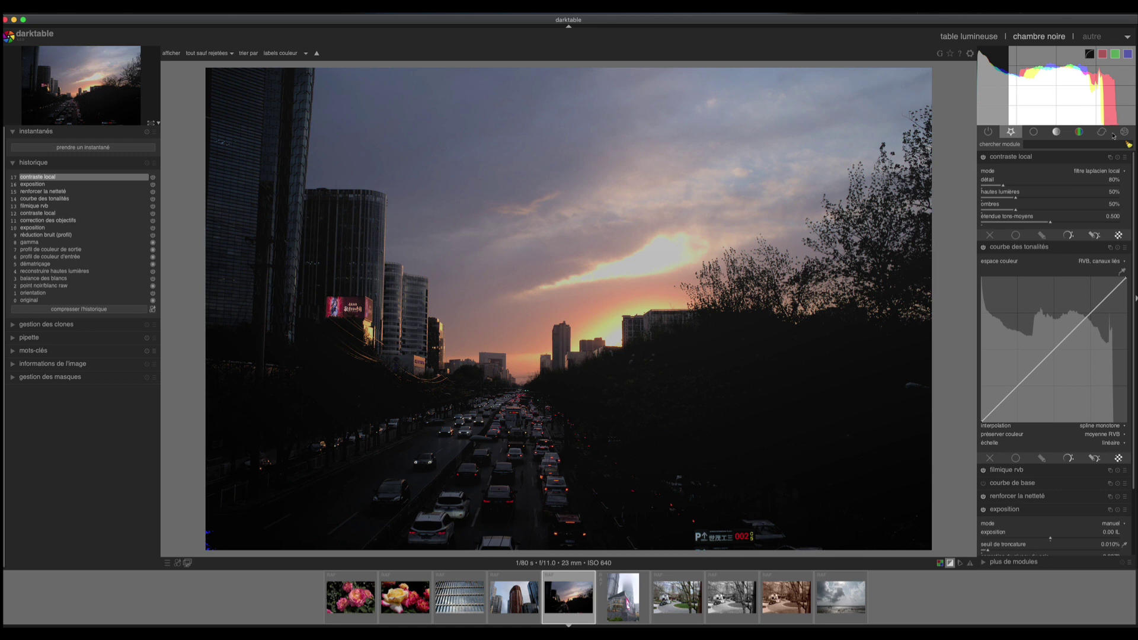
Raise the sunset photo's exposure to 1.08 EV and compare the gamma history state with the latest exposure state
scroll(1090, 460, "down", 3)
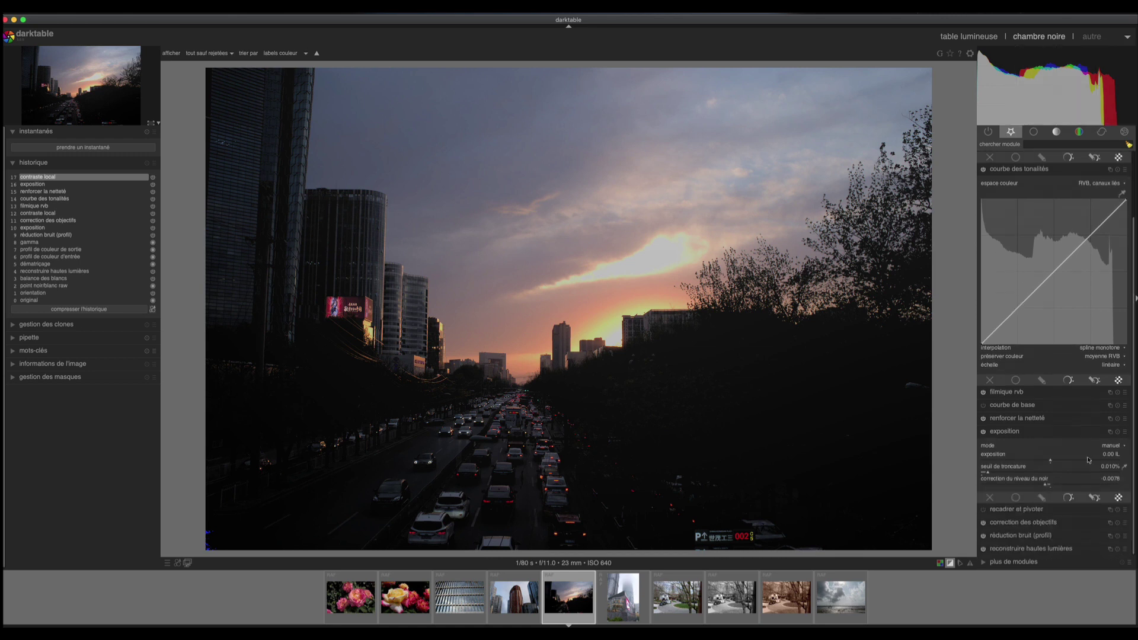
left_click(1064, 462)
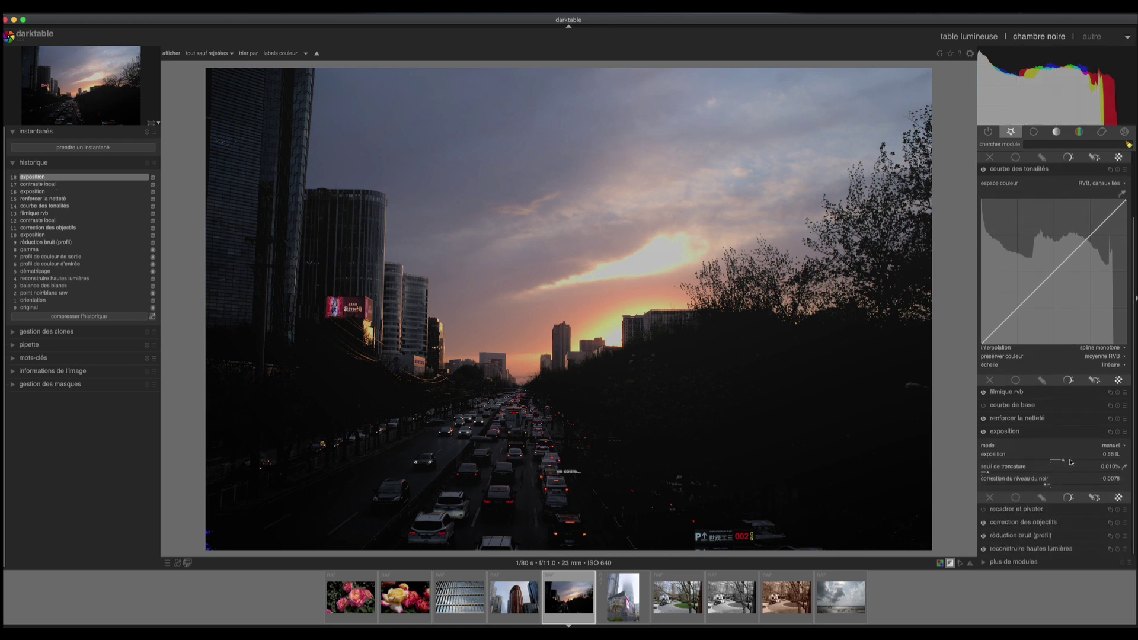
left_click(1071, 462)
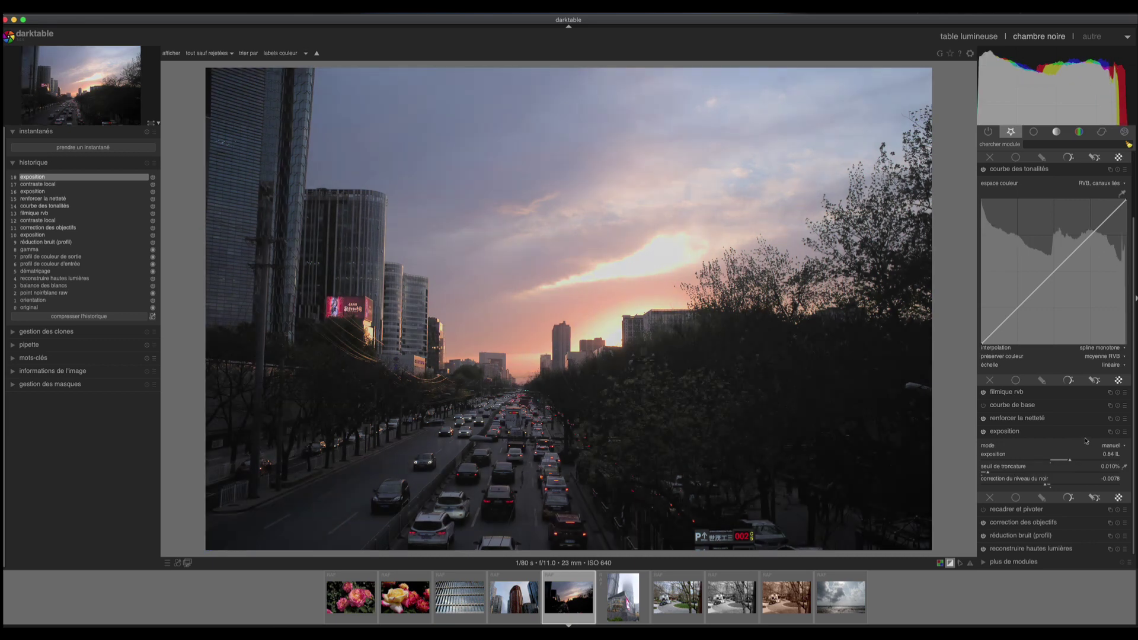
left_click(1076, 462)
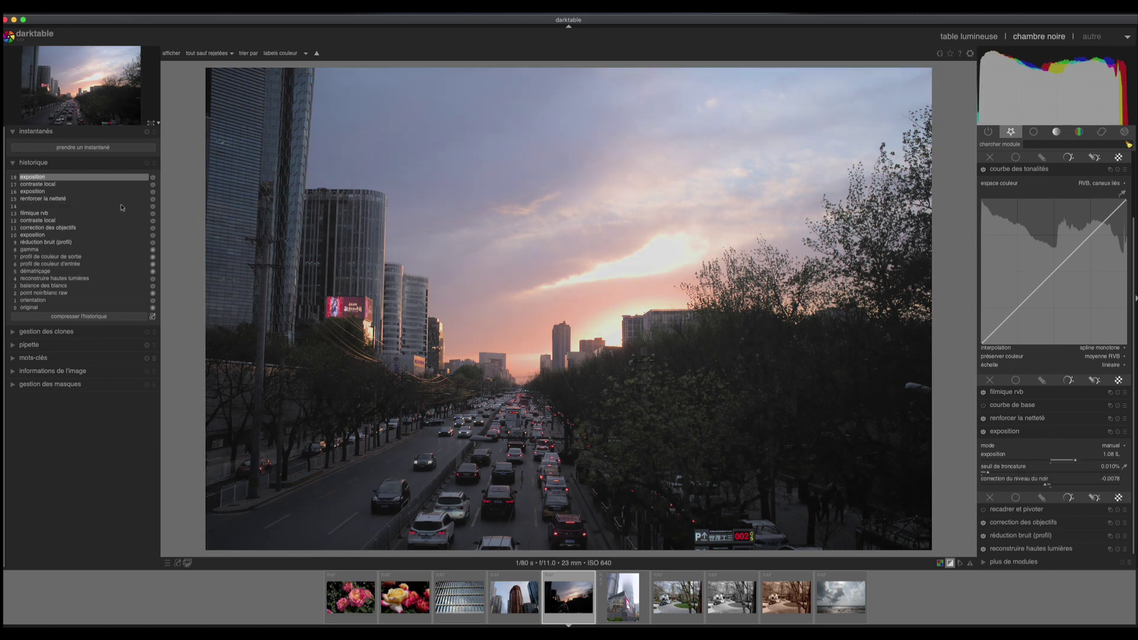
left_click(47, 249)
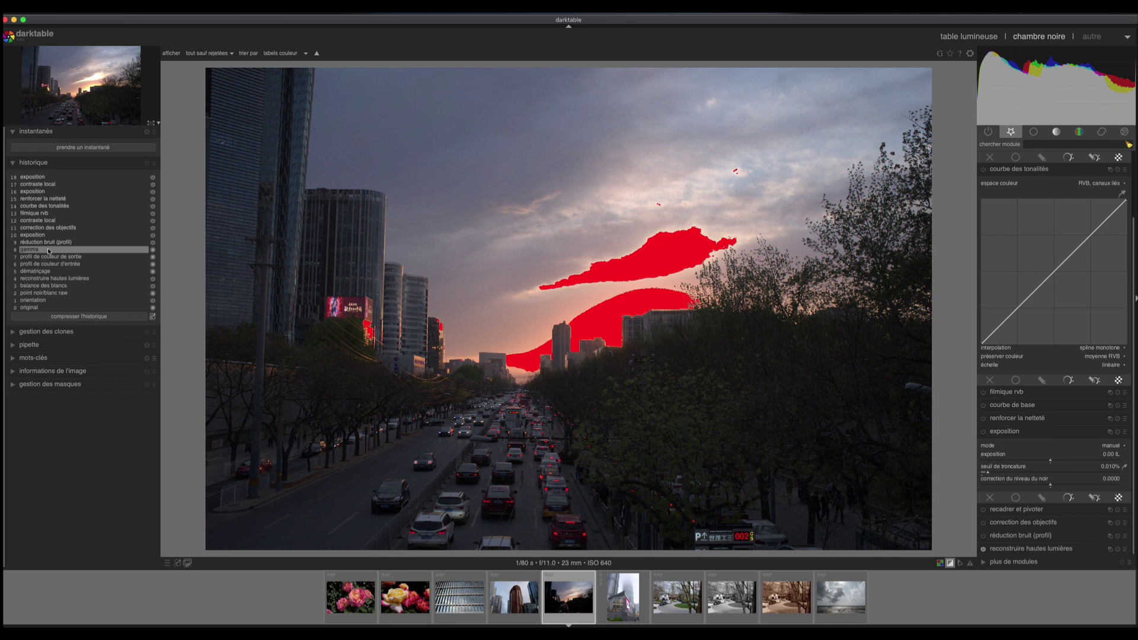
left_click(32, 177)
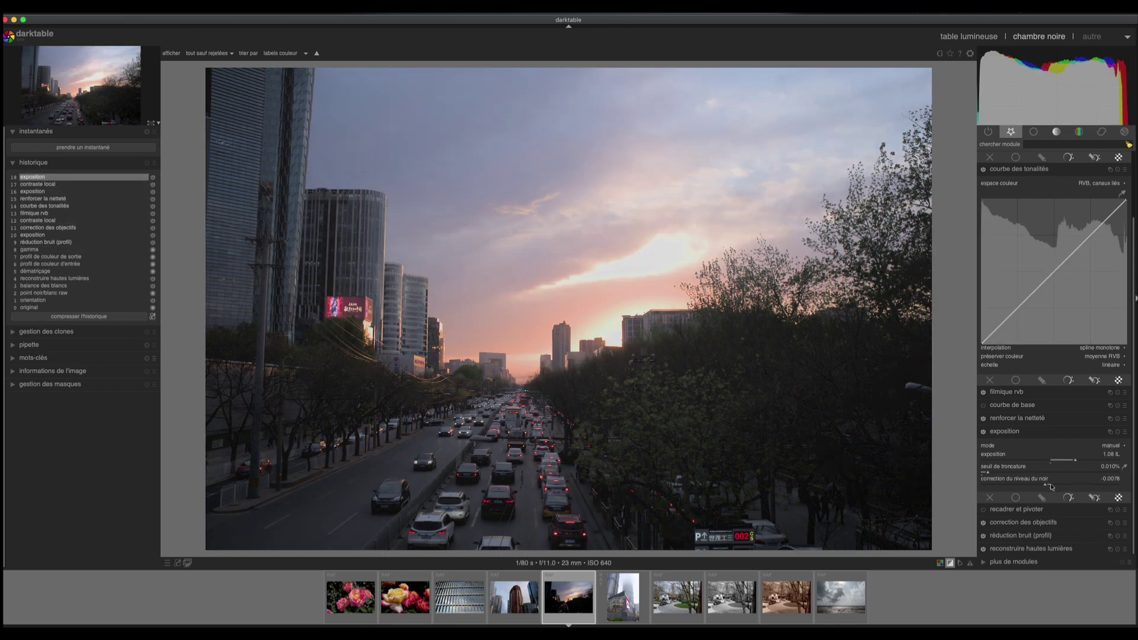
Set the exposure module's black level correction to 0.0007 and raise the local contrast detail to 125%
left_click_drag(1053, 488, 1062, 489)
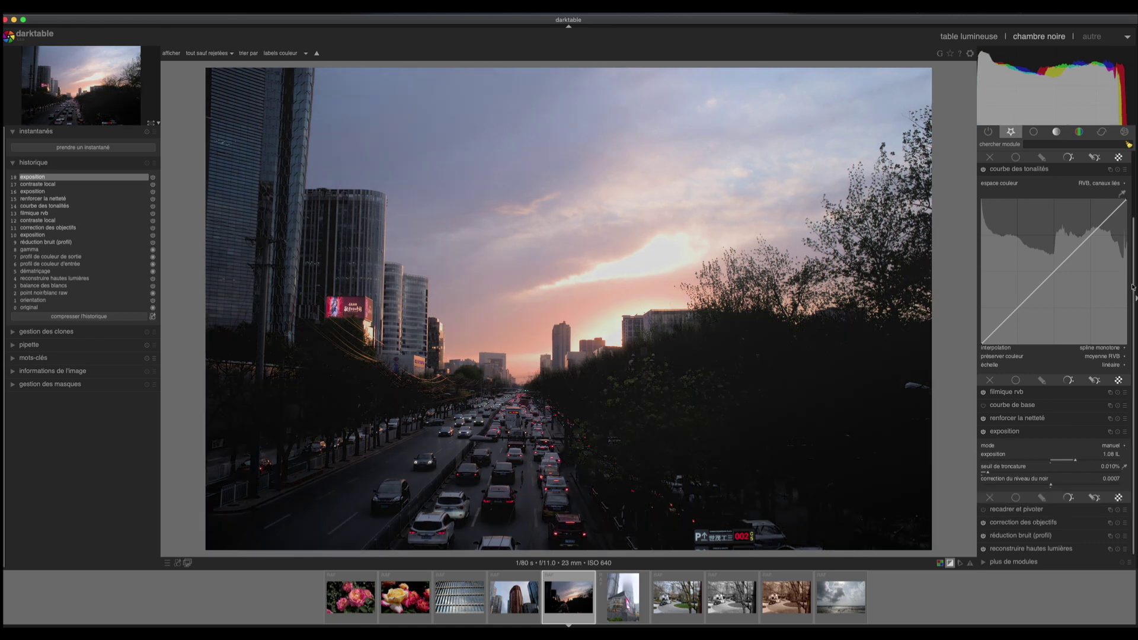
scroll(1123, 269, "up", 2)
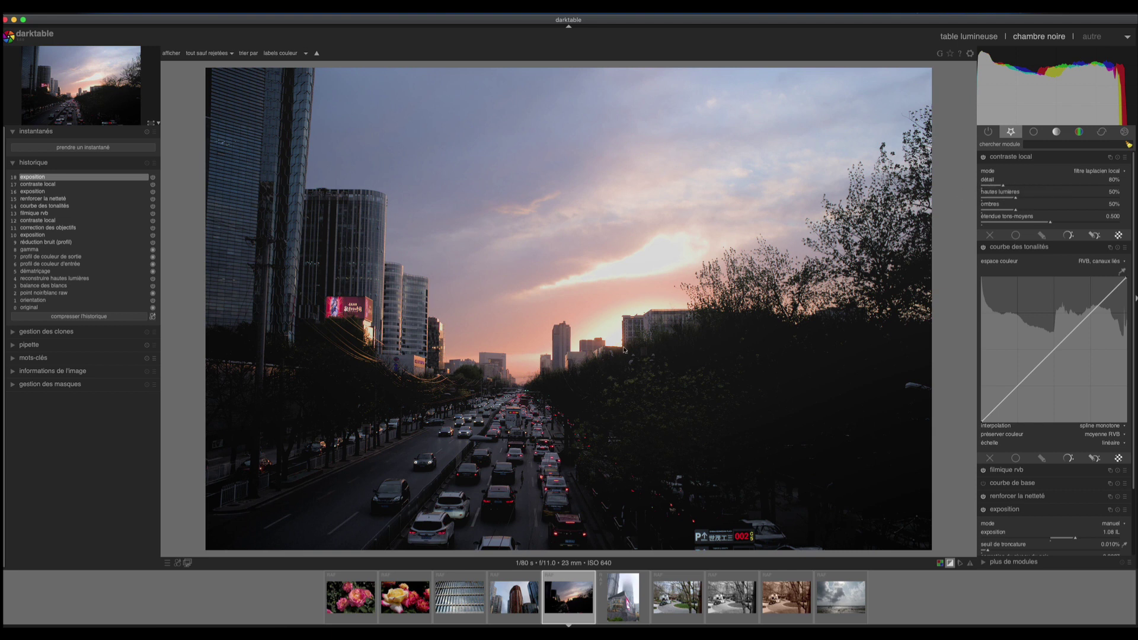
left_click(1015, 186)
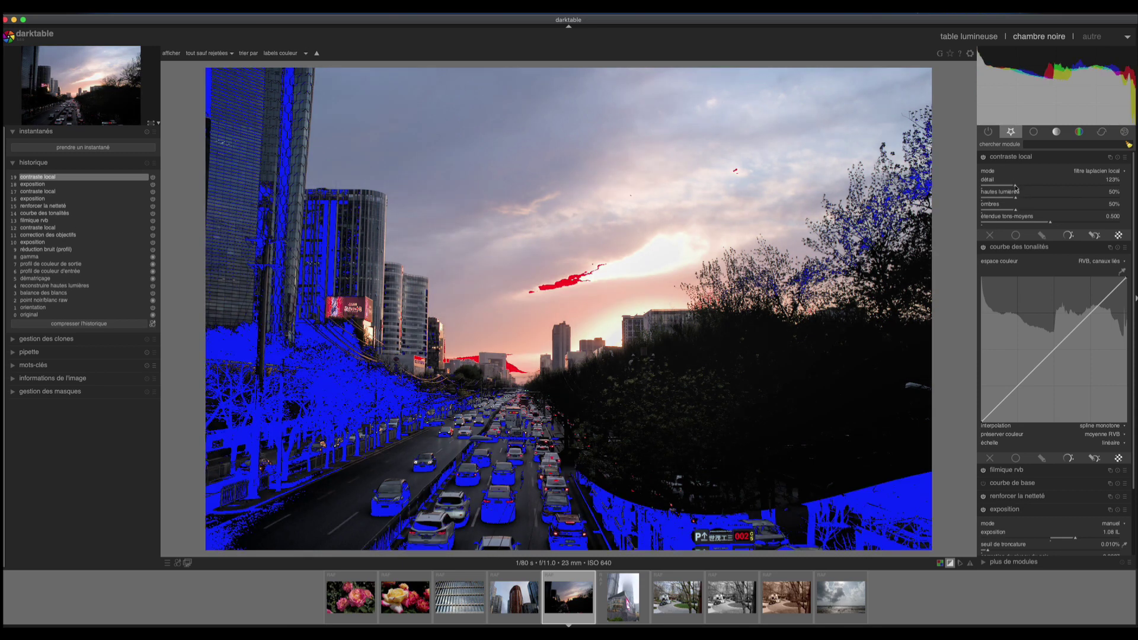
scroll(1031, 179, "up", 2)
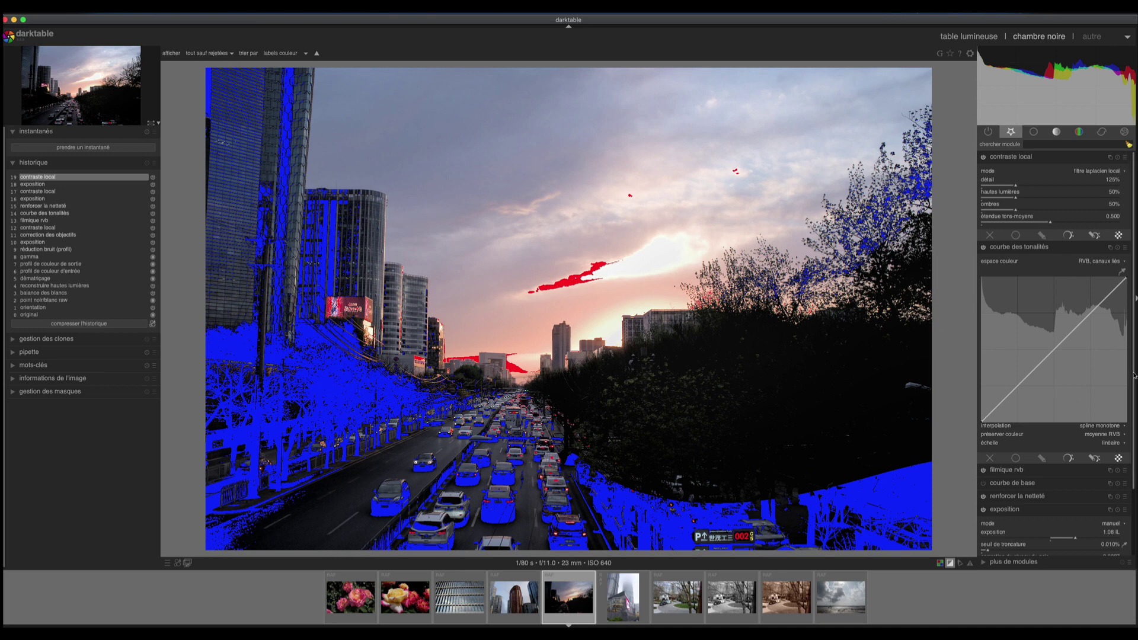
Try filmic rgb middle grey luminances of 10.07% and 15.00%, comparing with the local contrast state, and undo the filmic change
left_click_drag(1135, 375, 1135, 442)
left_click(1015, 394)
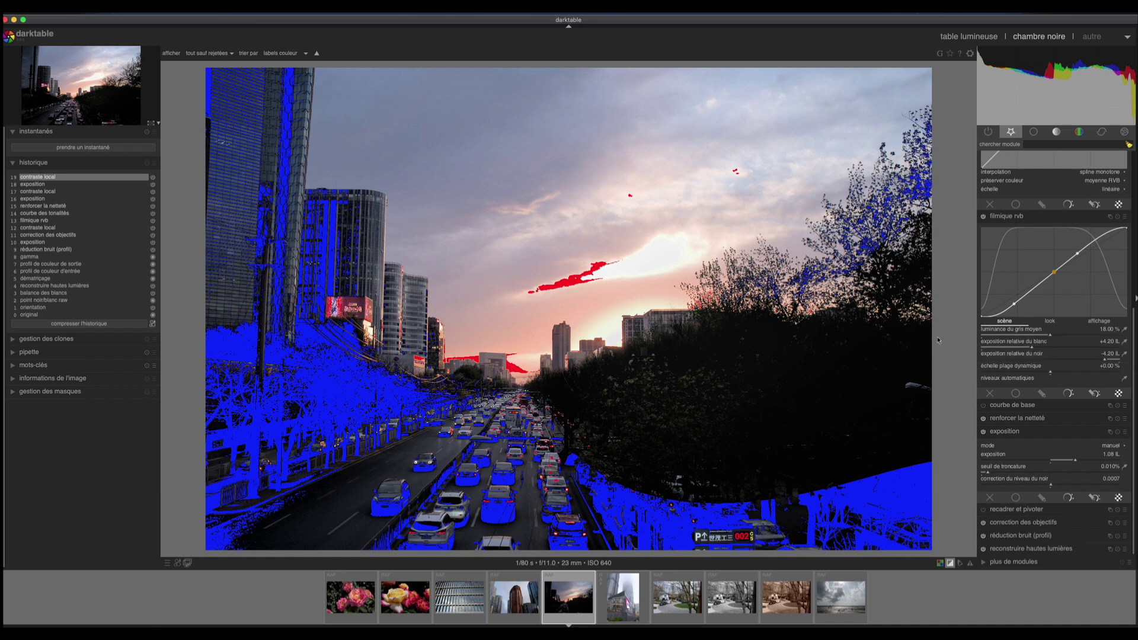
left_click(1051, 337)
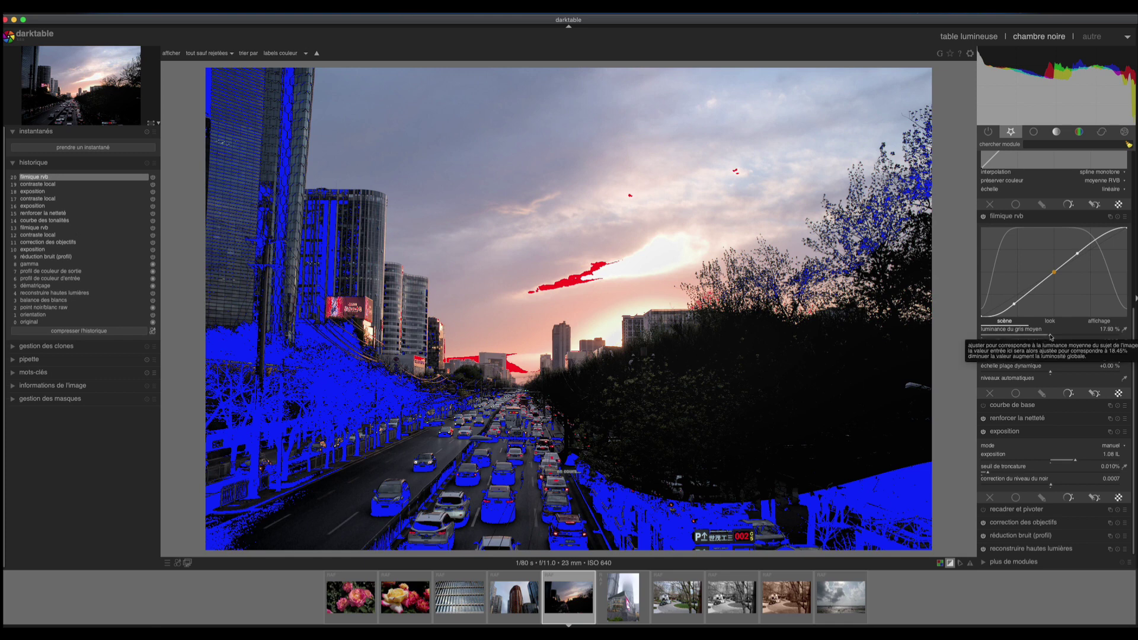
left_click_drag(1051, 337, 1020, 337)
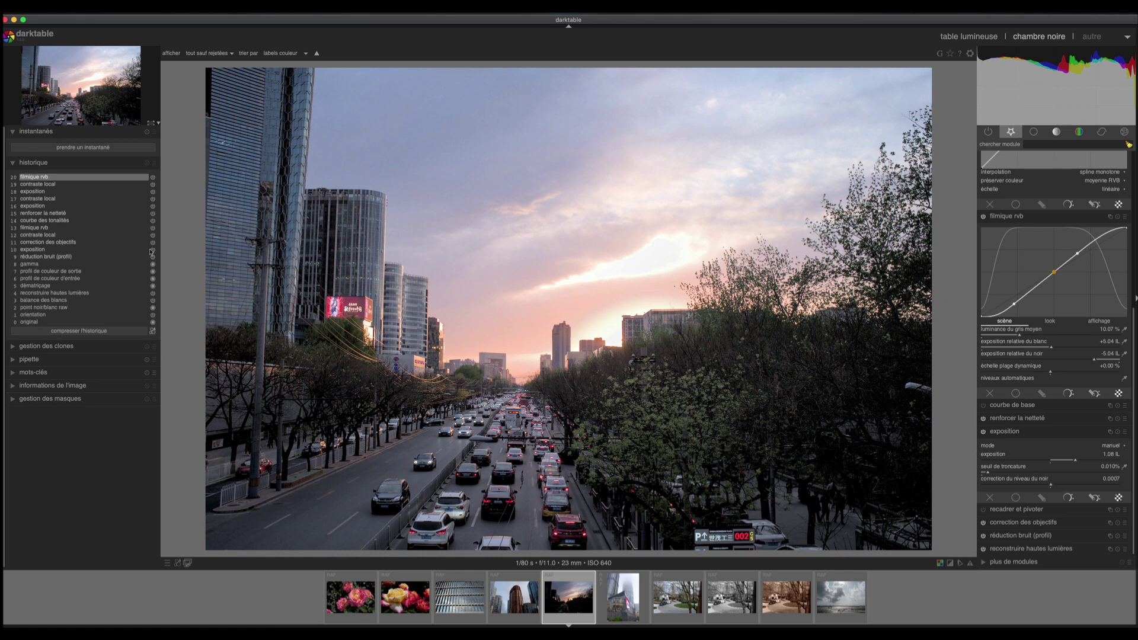
left_click(43, 184)
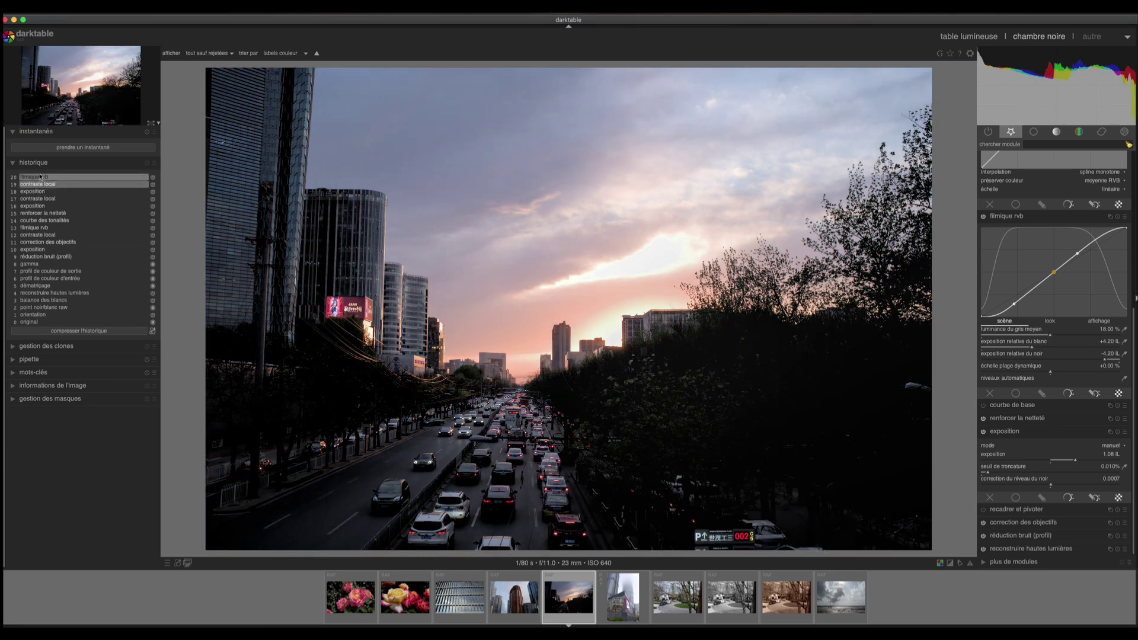
left_click(41, 177)
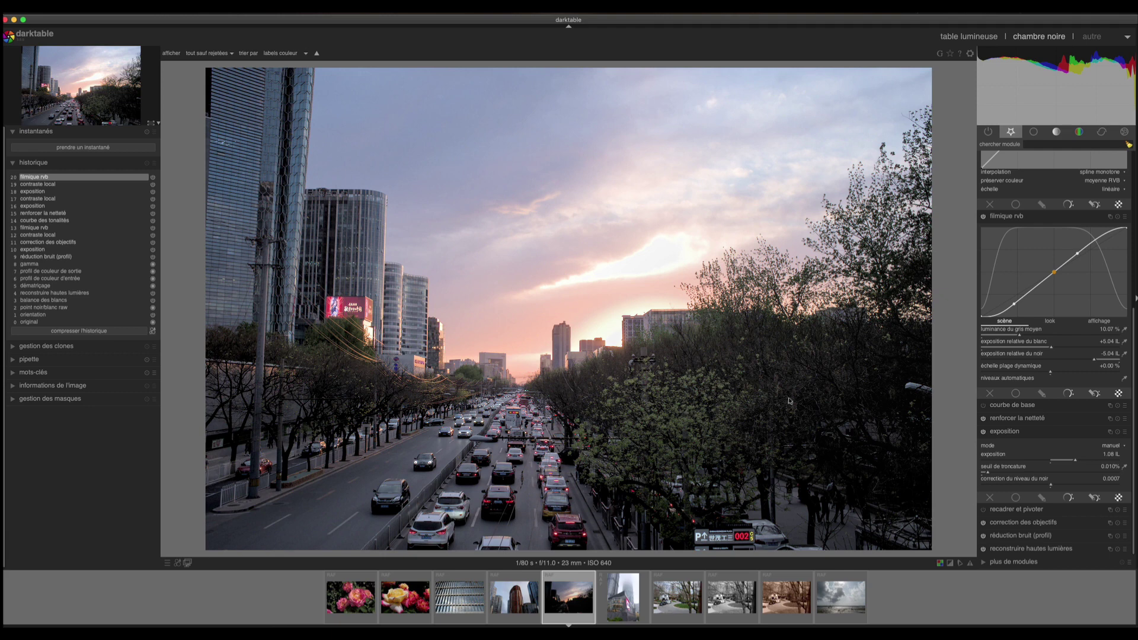
left_click(1039, 332)
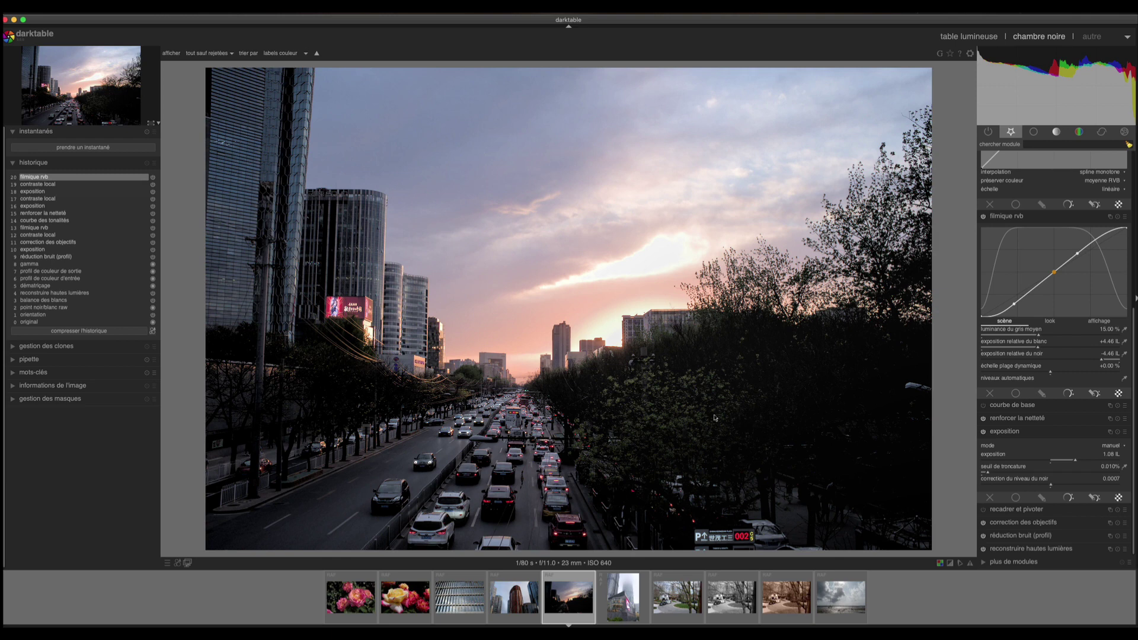
key("ctrl+z")
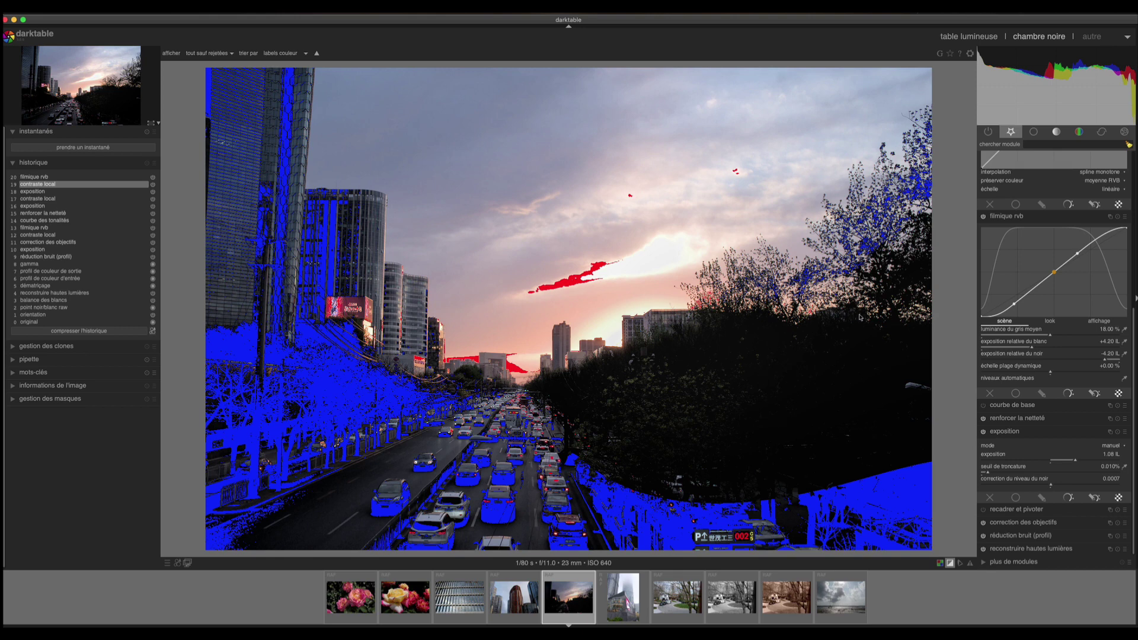
Enable the shadows and highlights module, hide the over- and underexposure indicator, and switch the module off and on to compare
left_click(1035, 132)
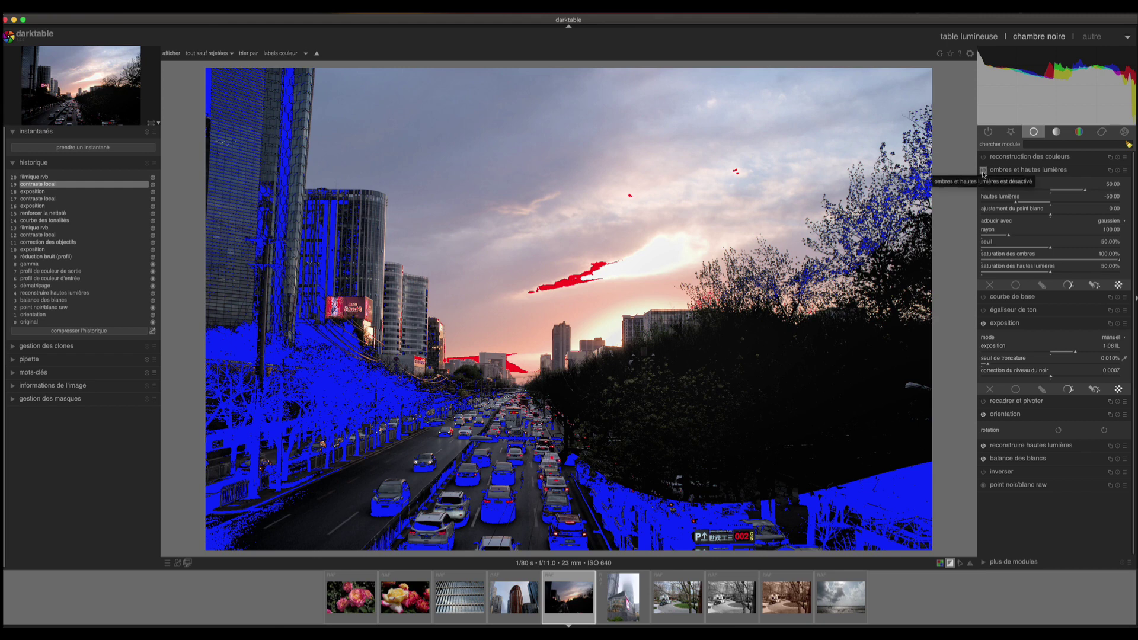
left_click(984, 172)
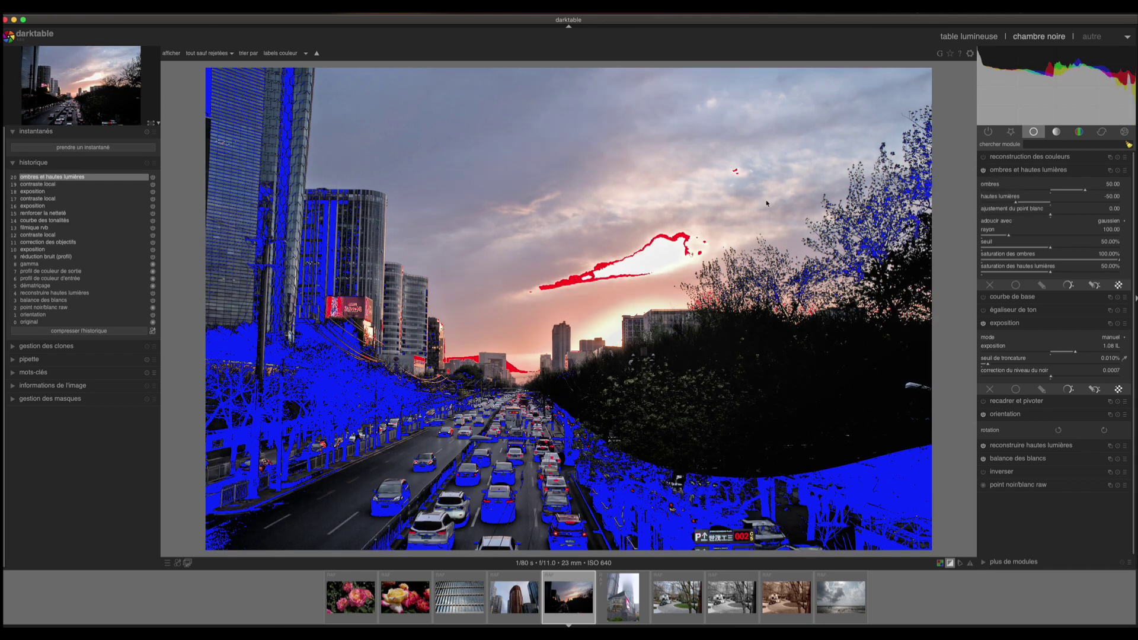
left_click(950, 563)
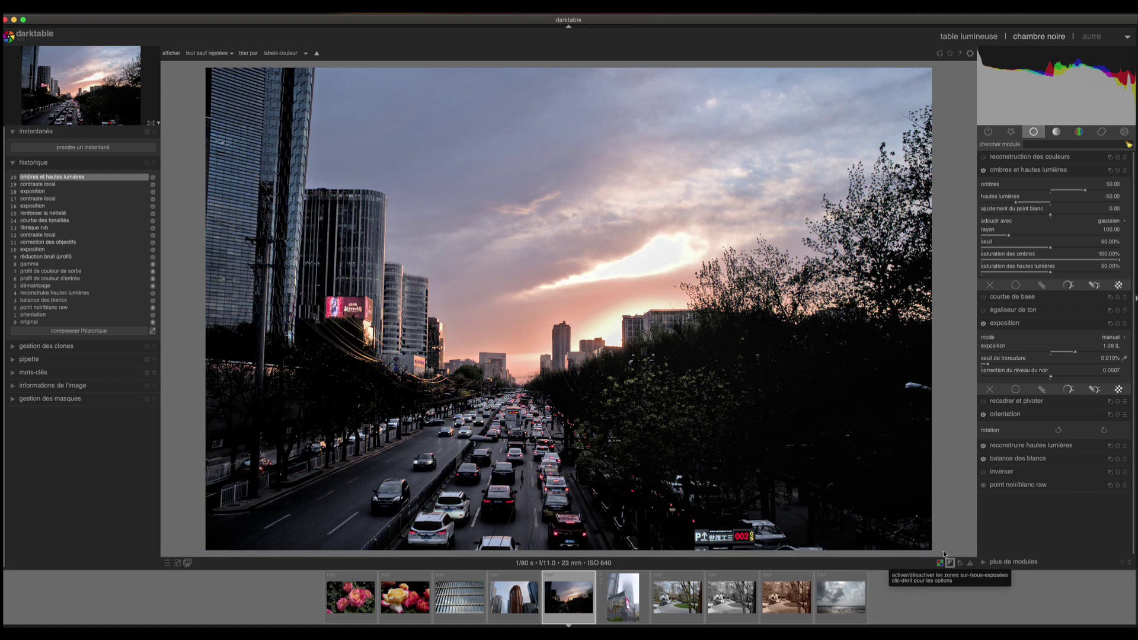
left_click(983, 170)
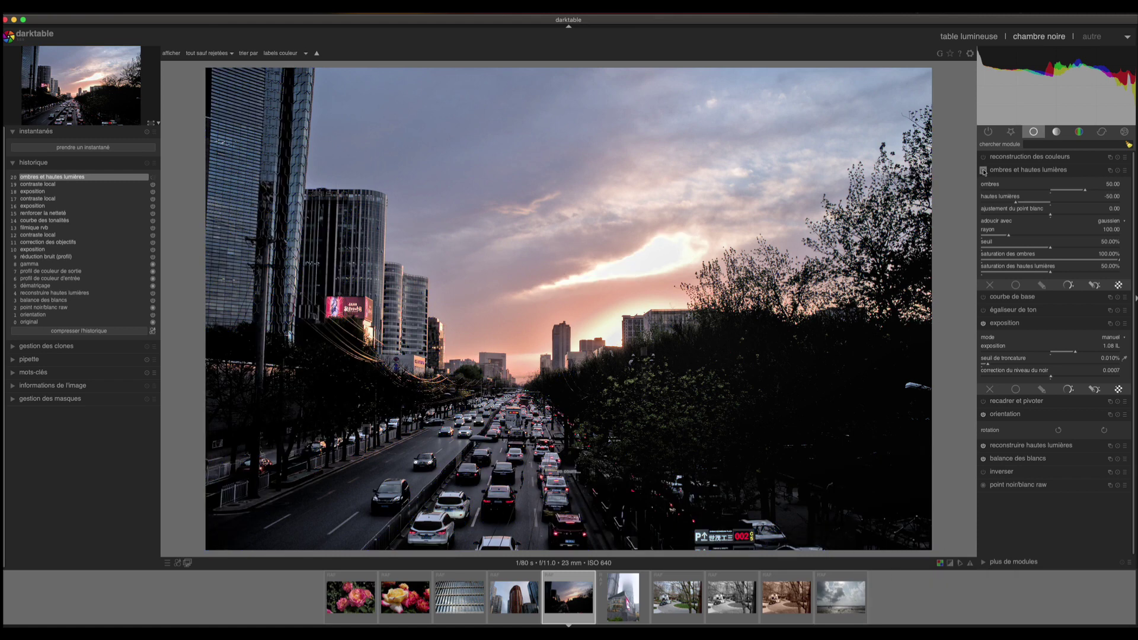
left_click(983, 171)
Try shadows values from 32.03 up to 74.51 in shadows and highlights, with the over- and underexposure indicator on
left_click(1080, 192)
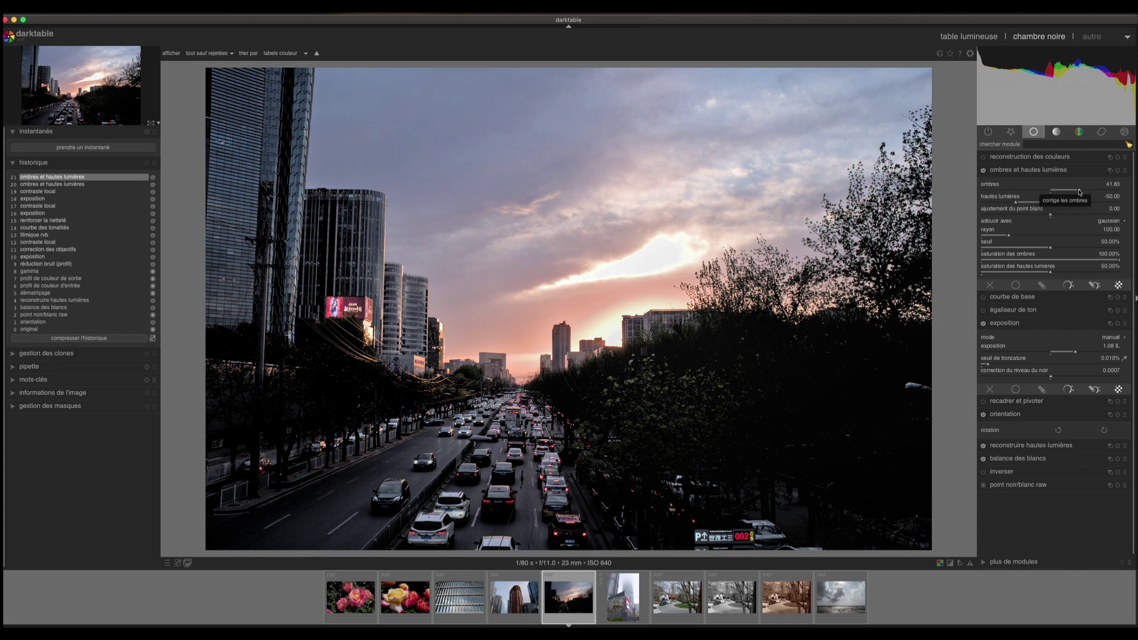
left_click(950, 562)
left_click(1074, 191)
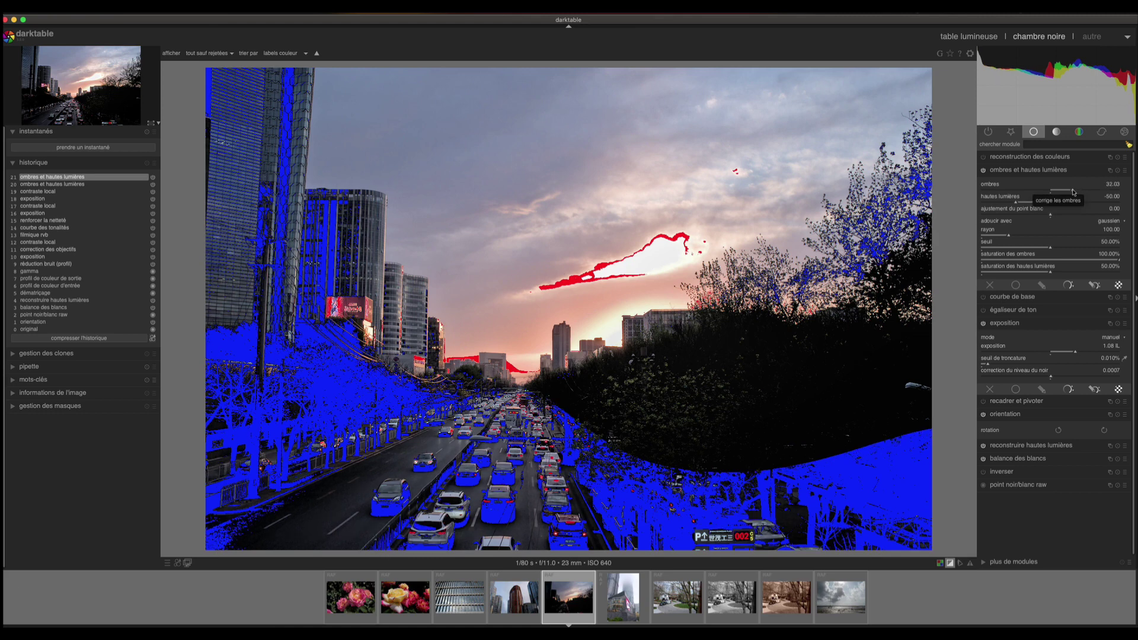
left_click(1088, 191)
left_click(1098, 192)
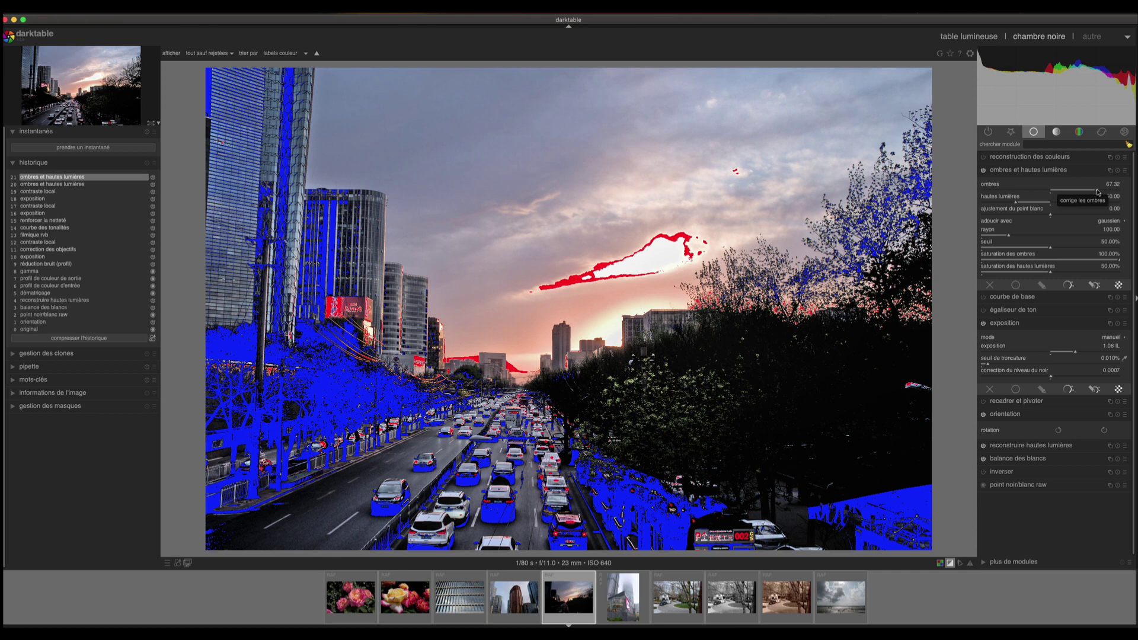
left_click(1102, 193)
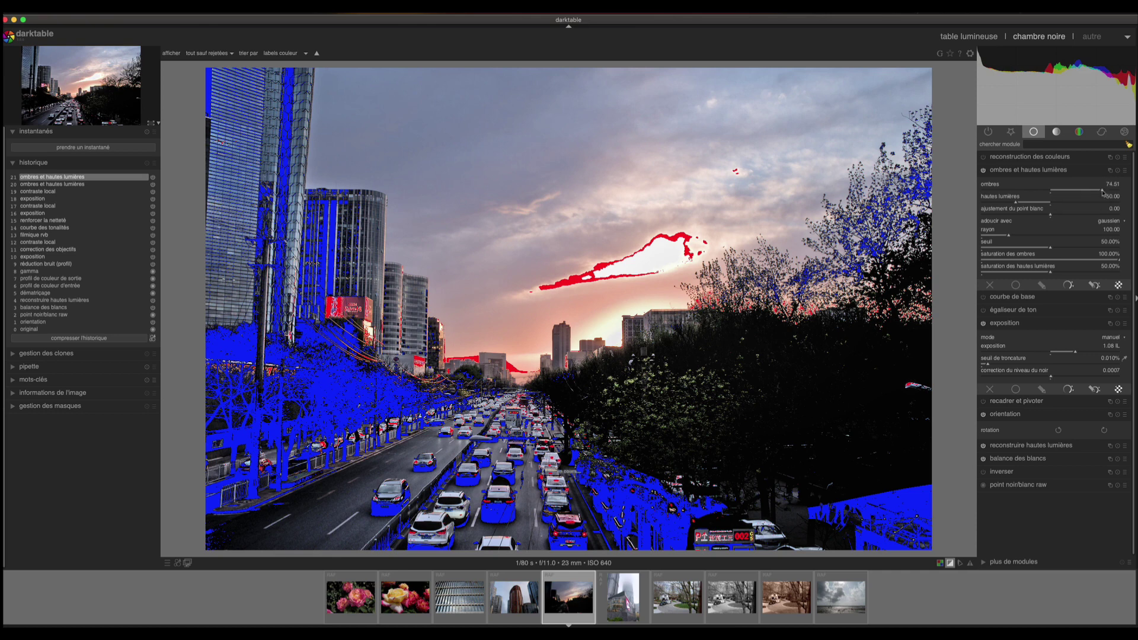
Hide the over- and underexposure indicator and compare the last local contrast state with the latest shadows and highlights state
left_click(951, 564)
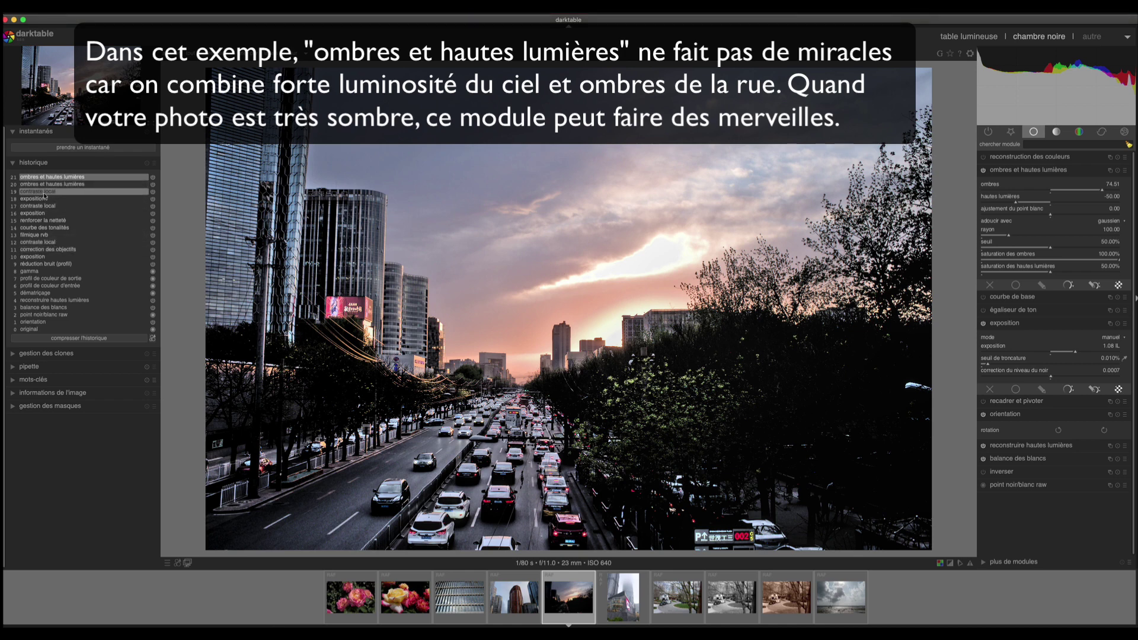
left_click(43, 193)
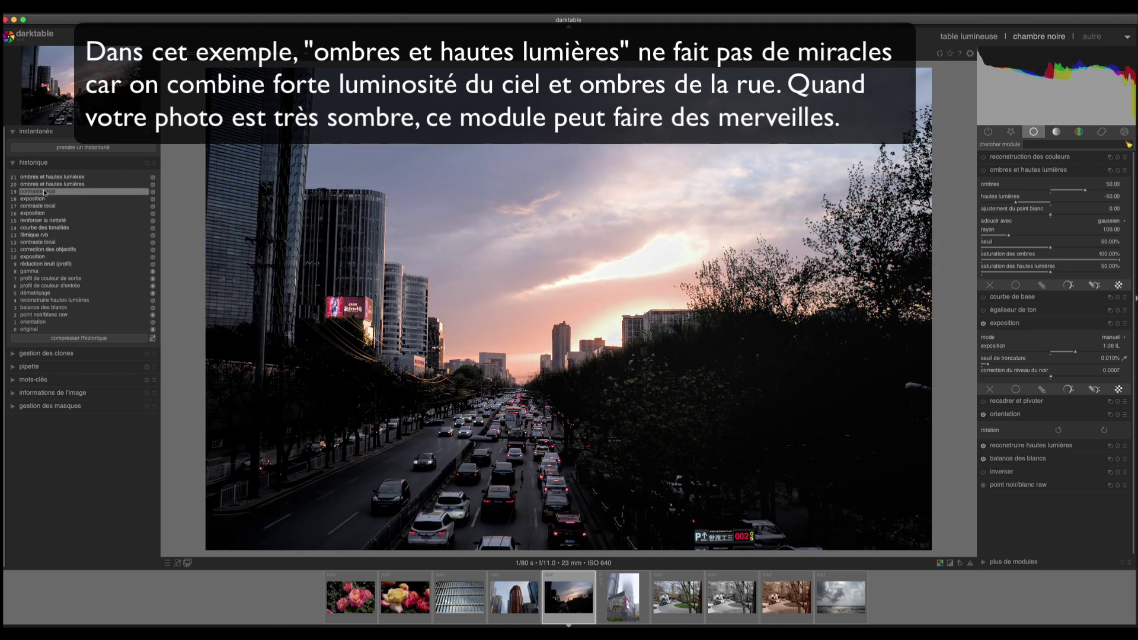
left_click(41, 178)
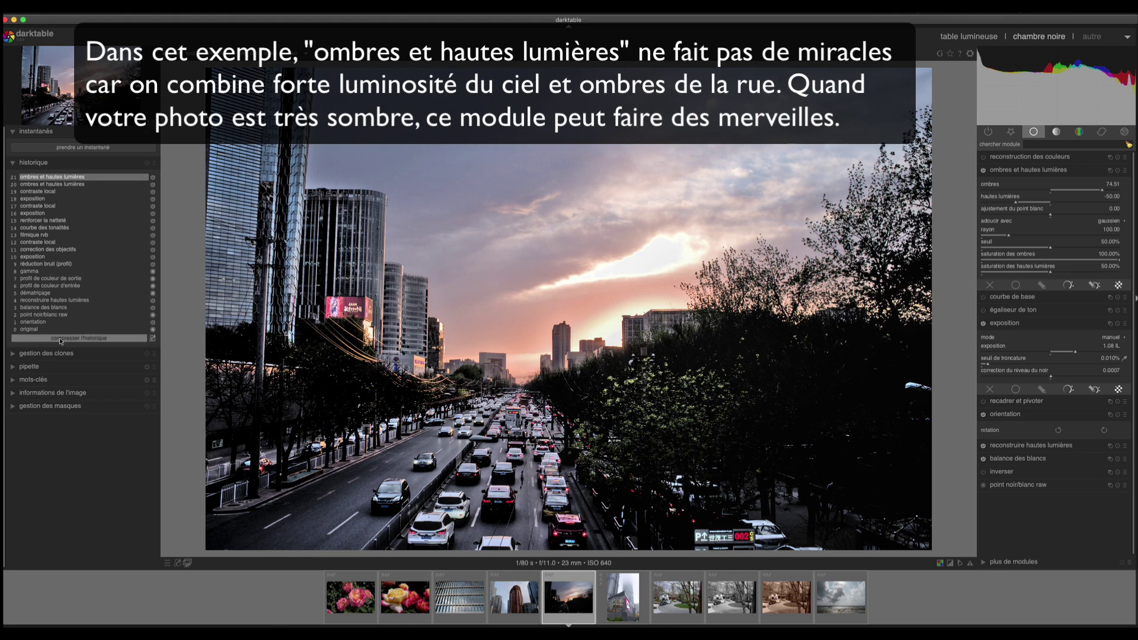
Compress the sunset photo's history and set the shadows to 62.75 in the shadows and highlights module
left_click(60, 339)
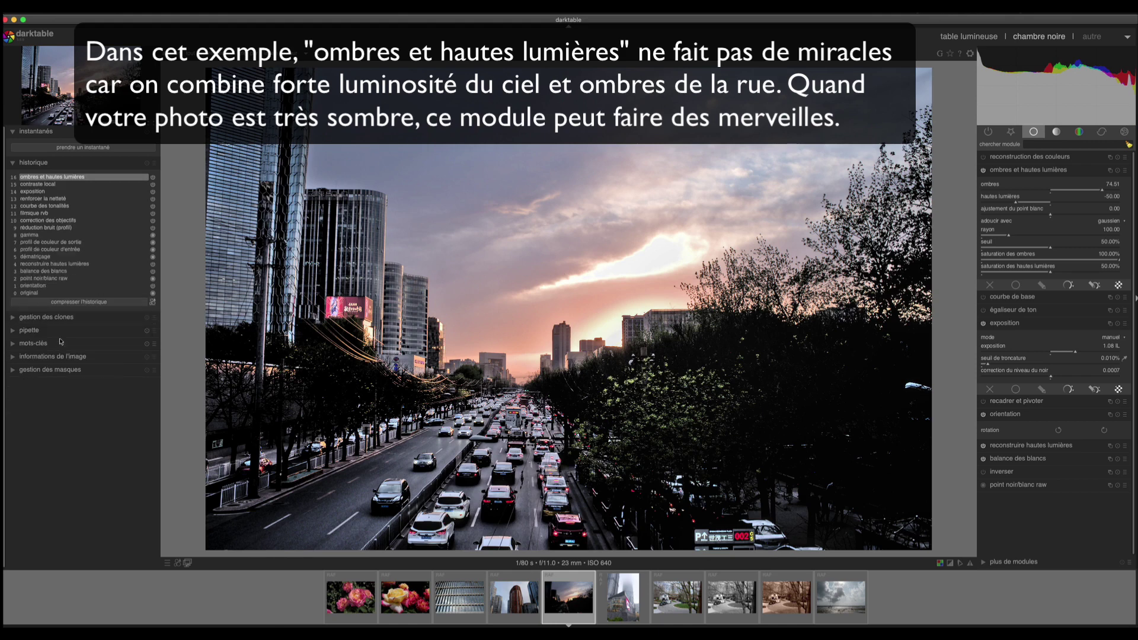
left_click(1094, 191)
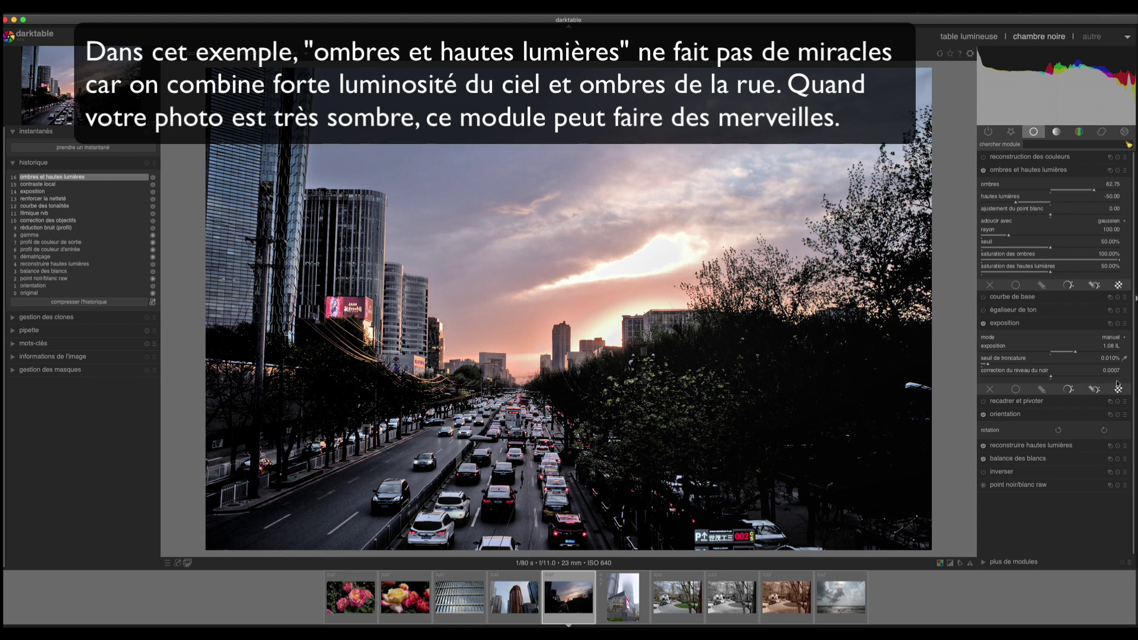
Lower the tone curve's shadow point on the sunset photo to about 24.8 / 18.9 and briefly check the over- and underexposure indicator
left_click(1012, 133)
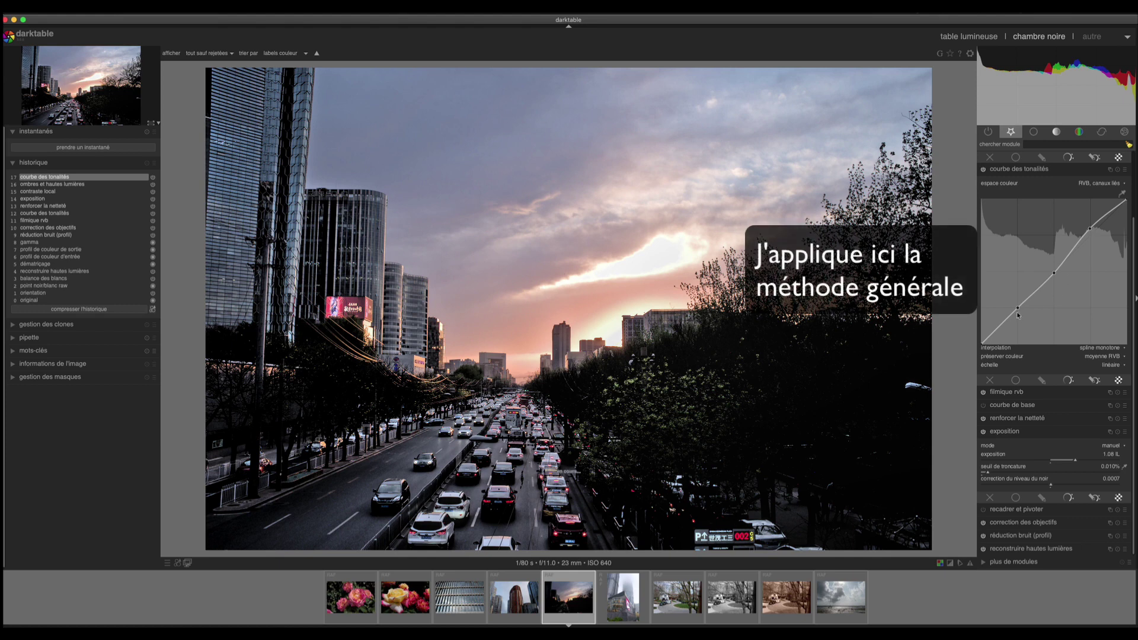
left_click_drag(1018, 315, 1018, 322)
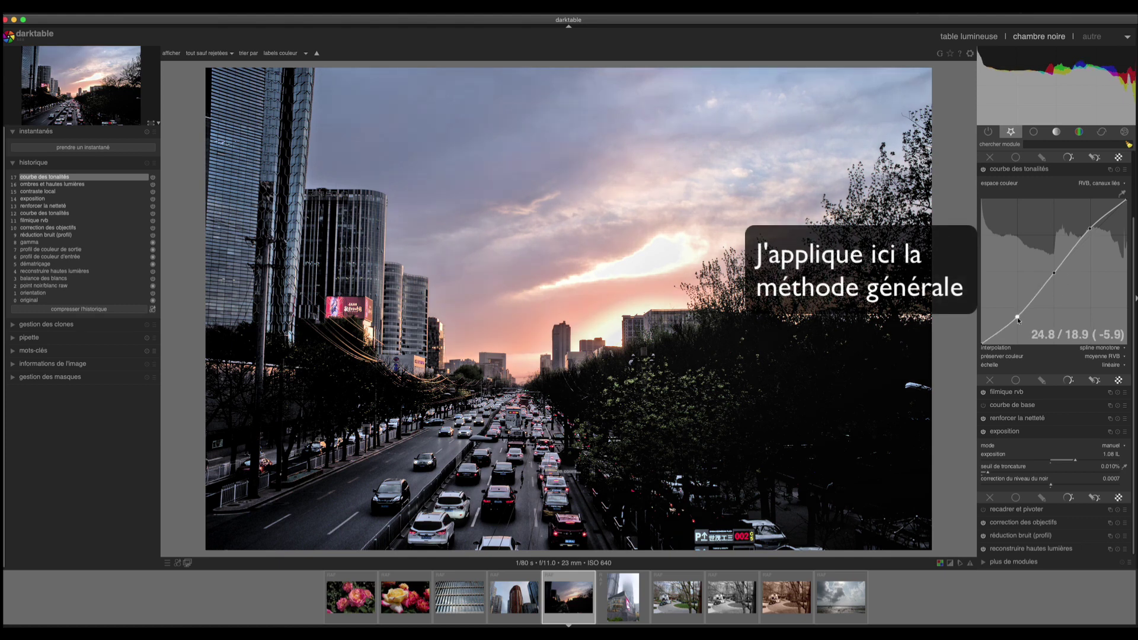
left_click(951, 563)
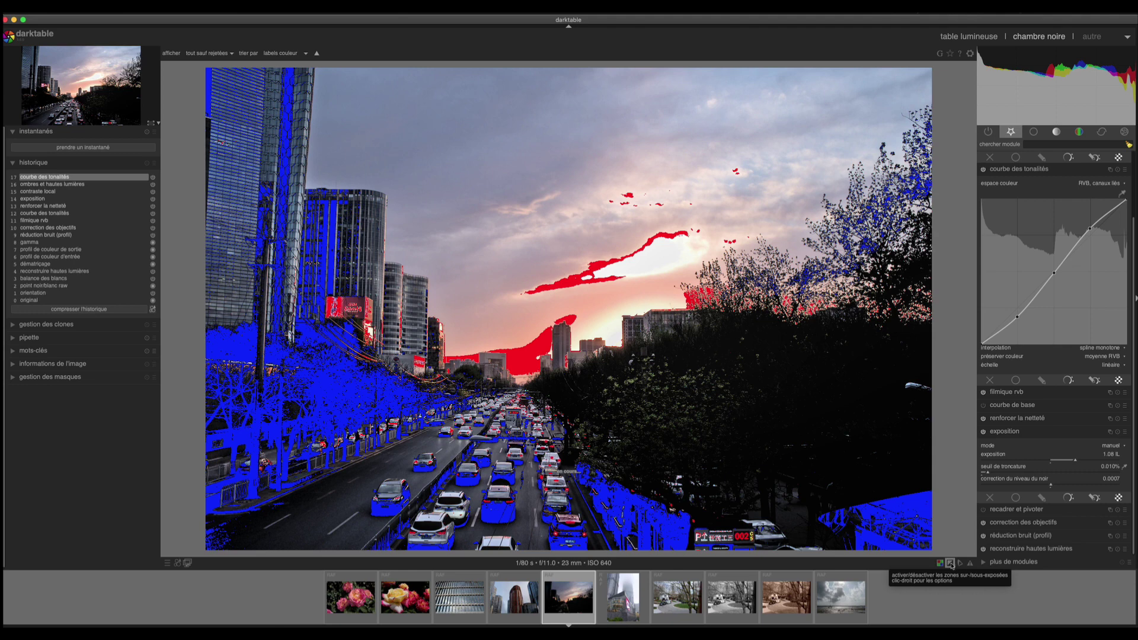
left_click(951, 564)
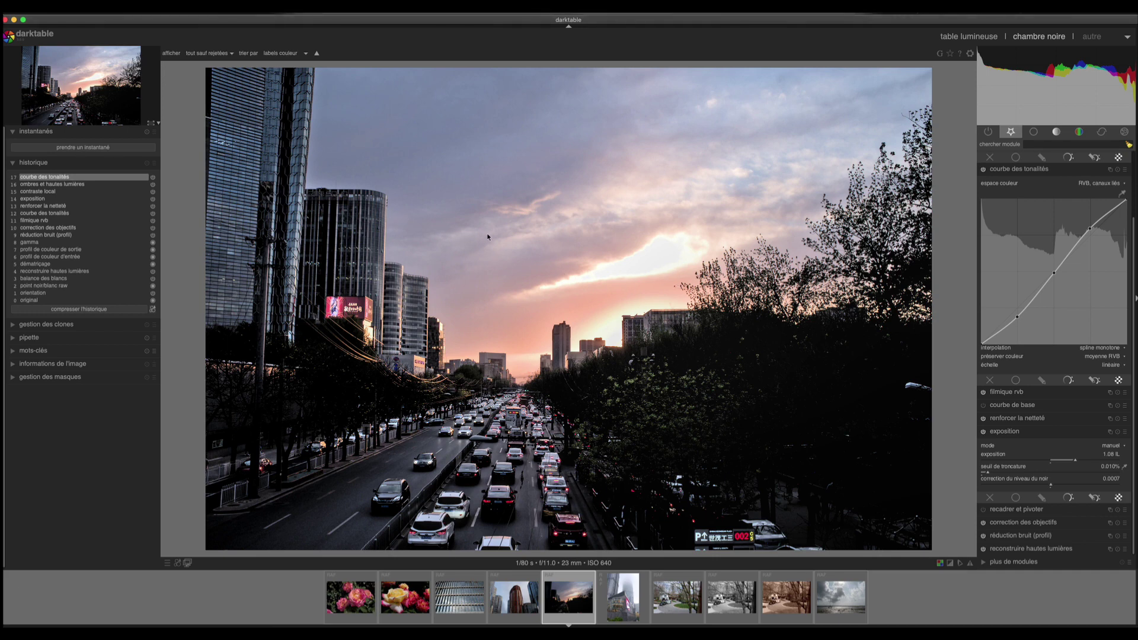
Compare the sunset photo's gamma history state with its latest tone curve state
left_click(36, 243)
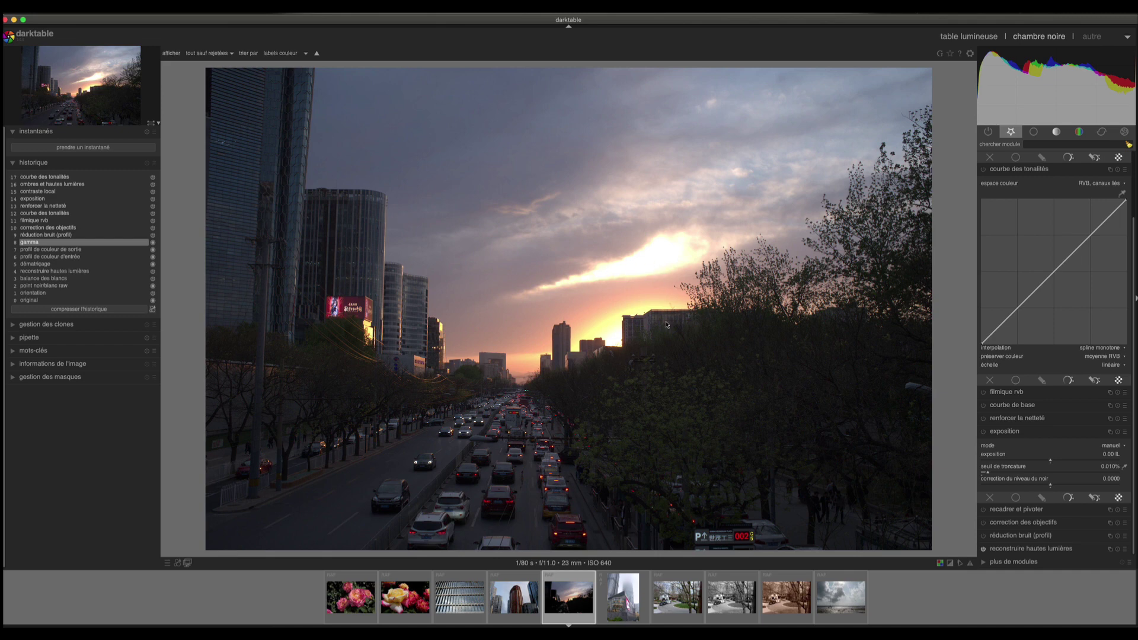
left_click(55, 178)
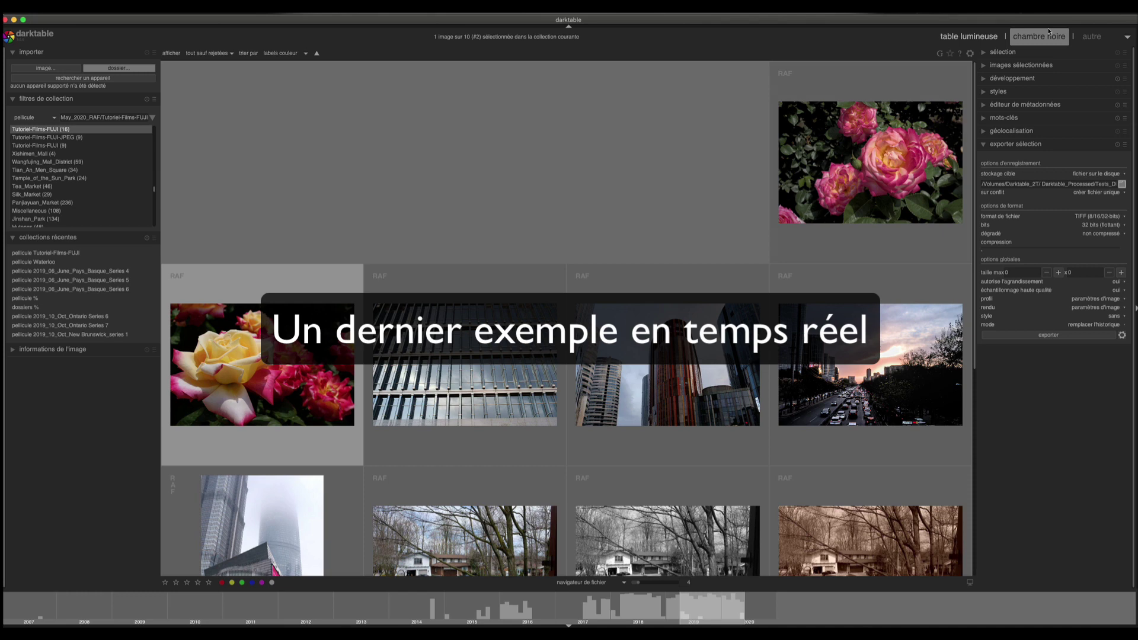
Open the yellow rose photo in the darkroom and apply the X100f-ISO200 style from its gamma history state
left_click(1049, 33)
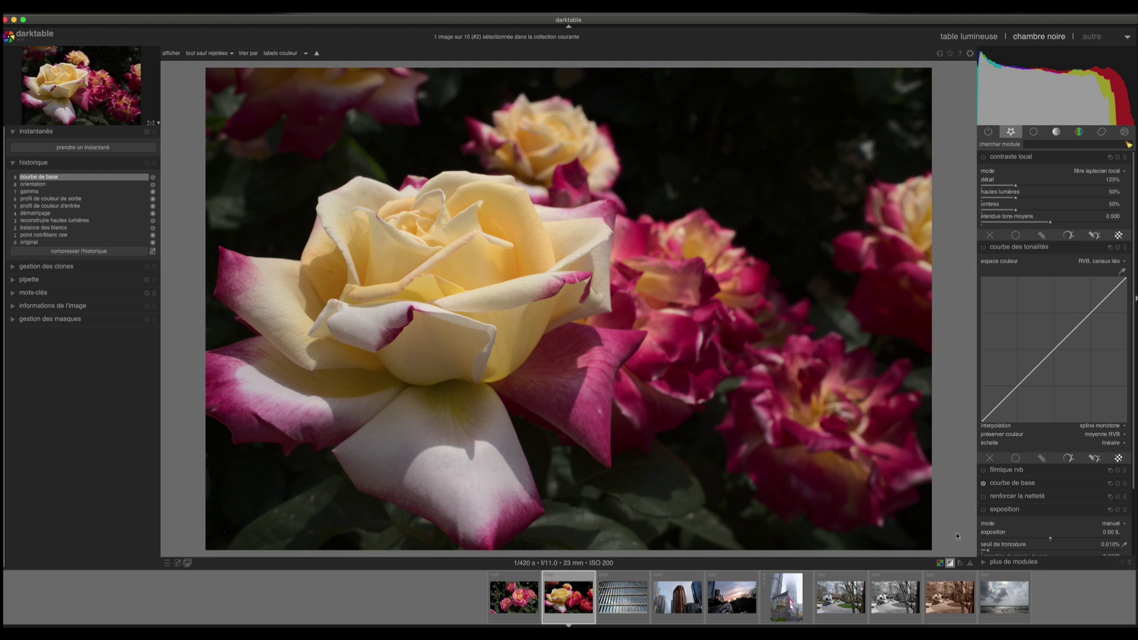
left_click(33, 192)
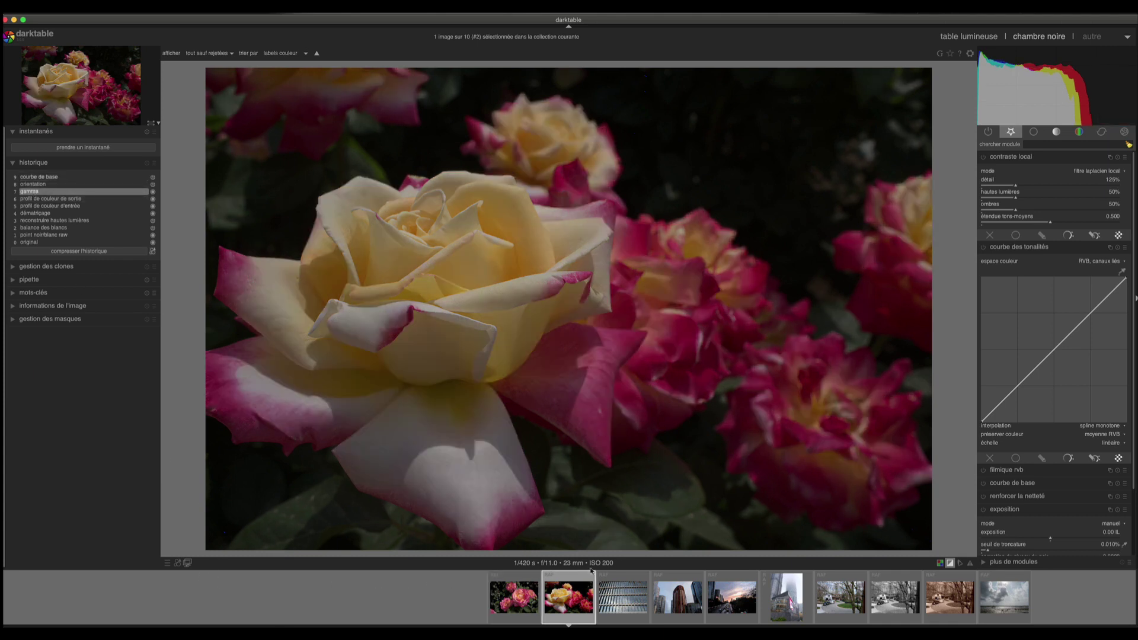
left_click(177, 562)
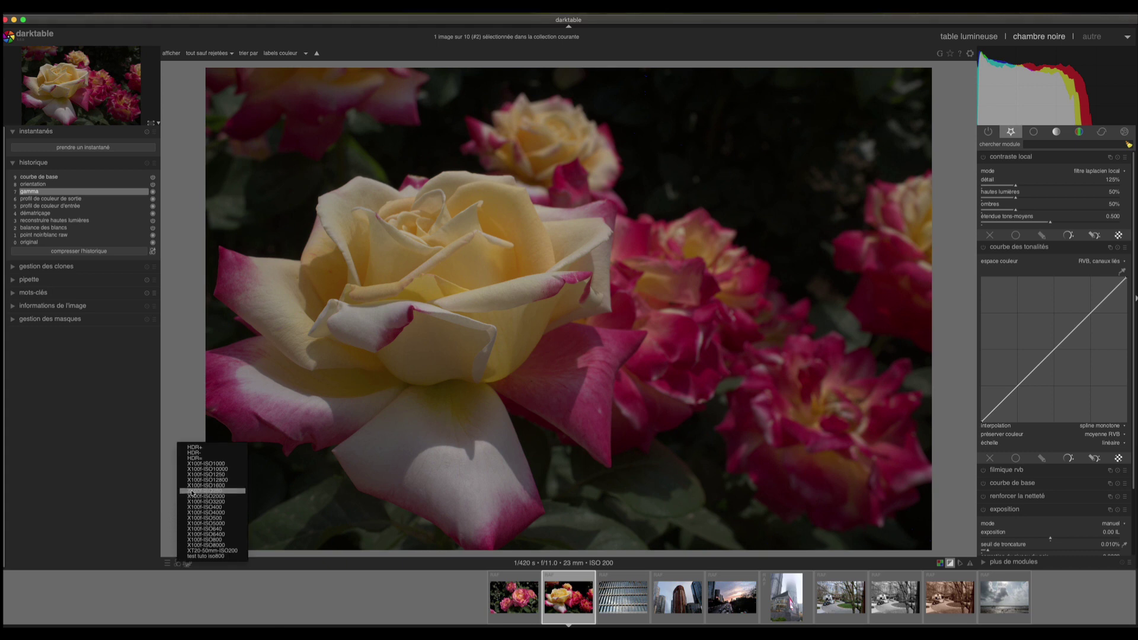
left_click(192, 491)
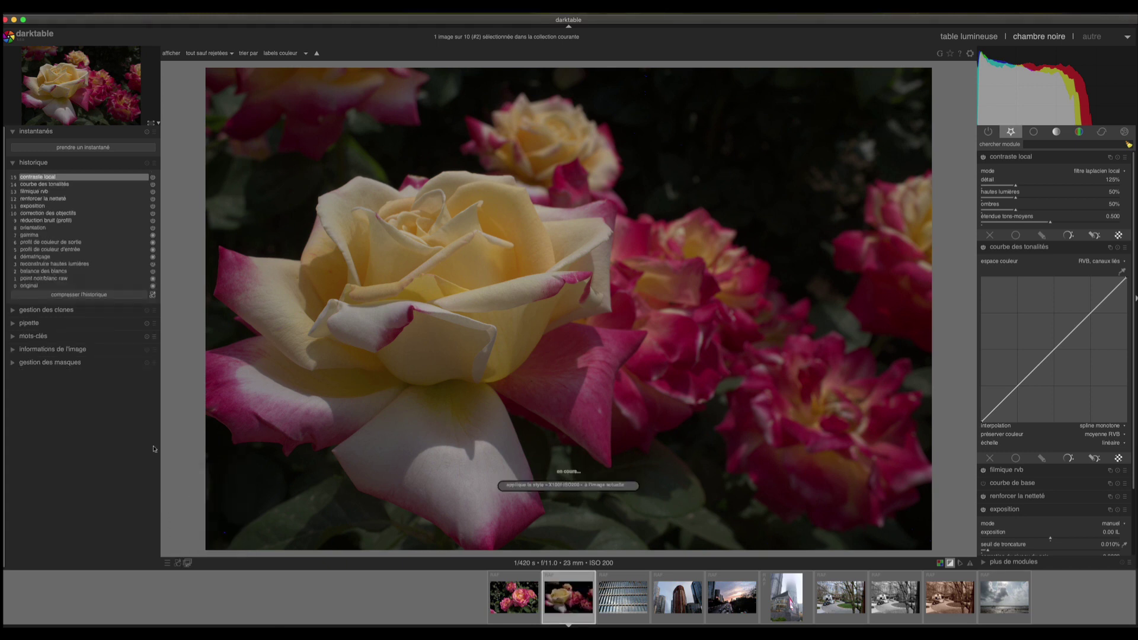
Show the over- and underexposure indicator and raise the rose photo's exposure to 1.71 EV
key("o")
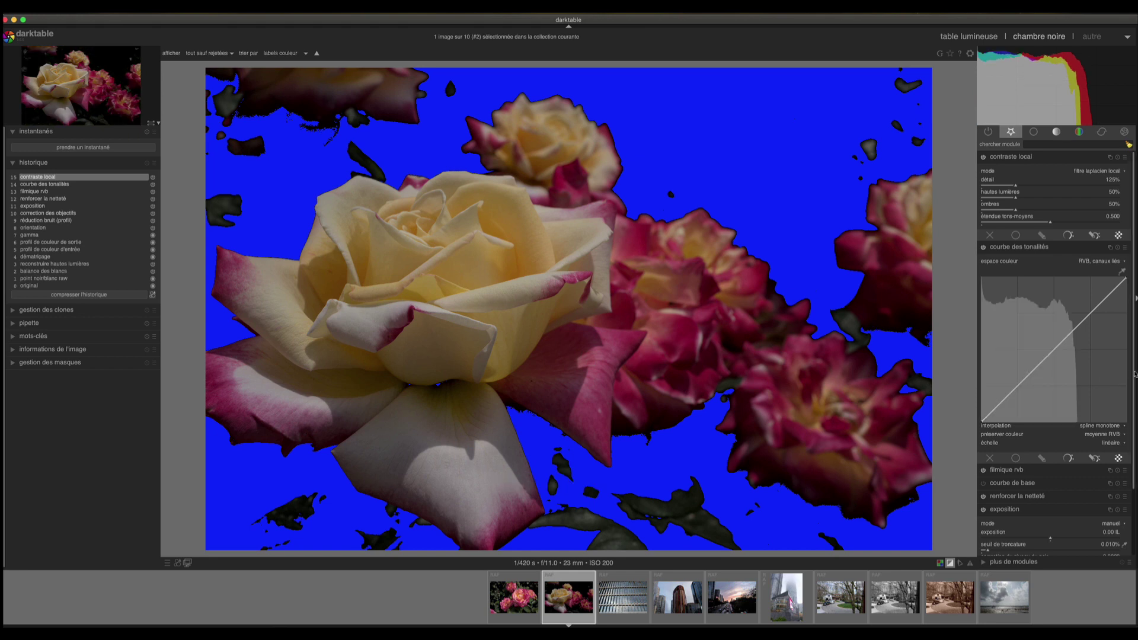
scroll(1078, 460, "down", 3)
scroll(1077, 460, "up", 10)
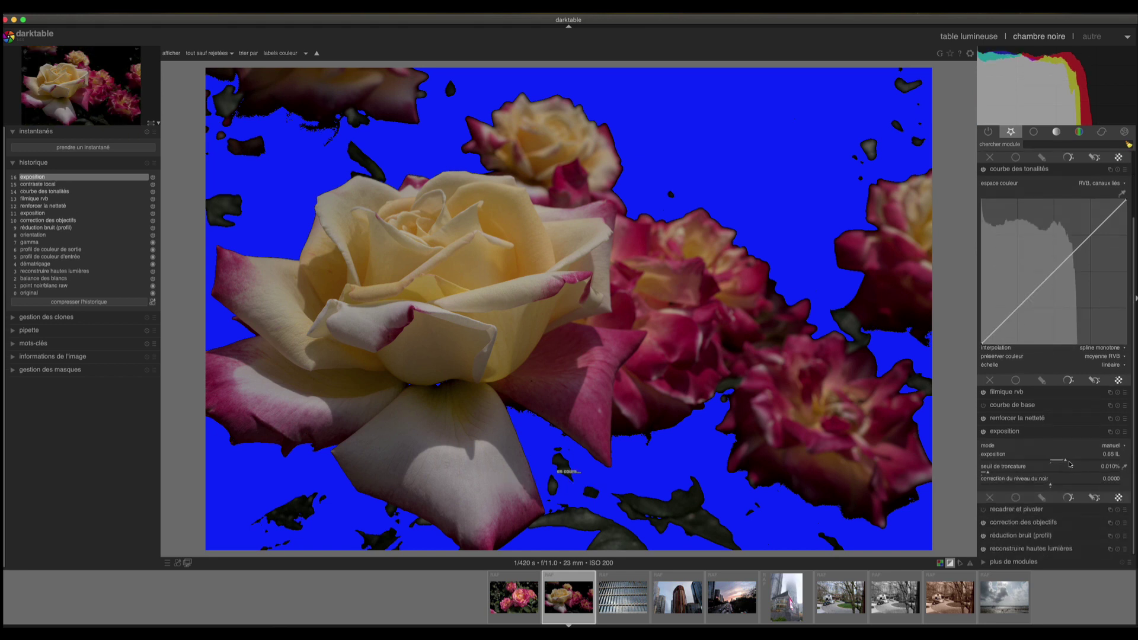
scroll(1074, 464, "up", 7)
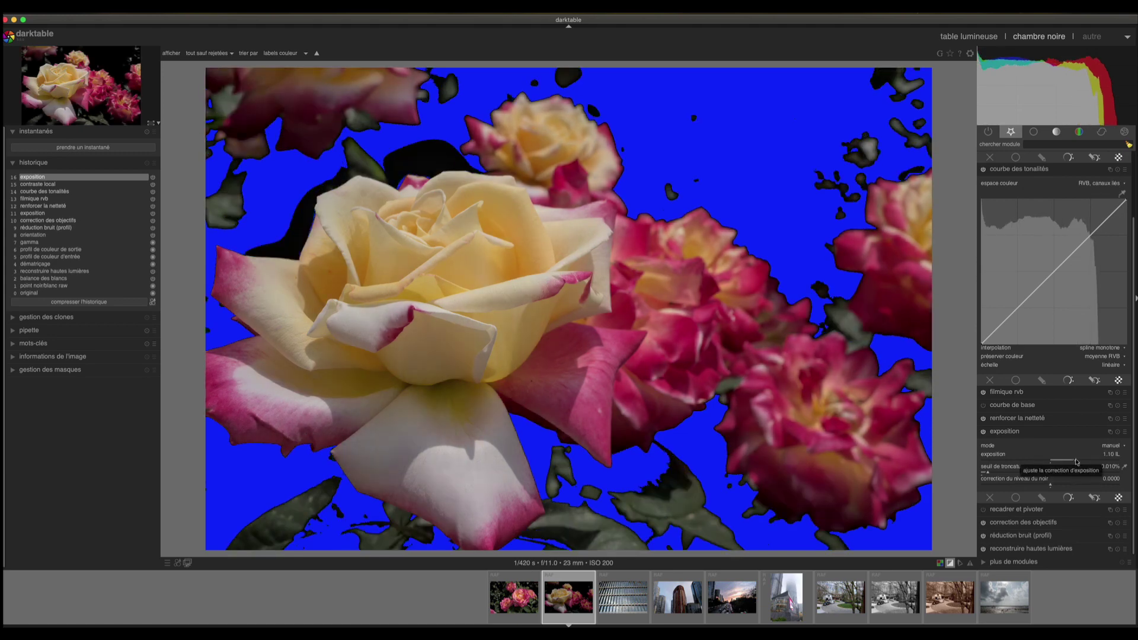
scroll(1083, 463, "up", 6)
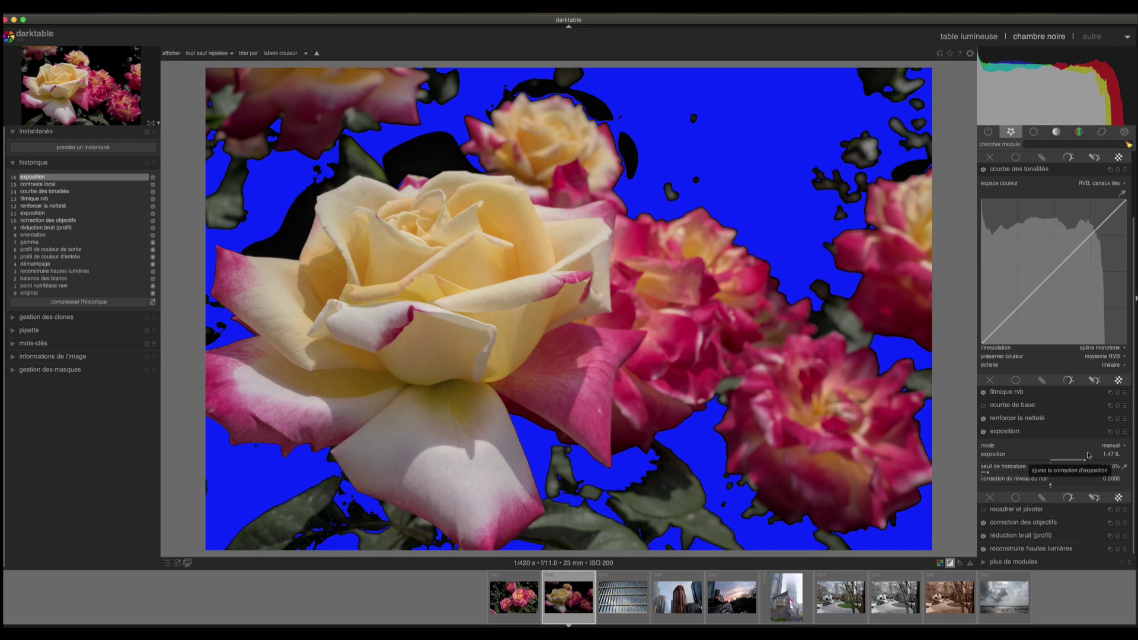
scroll(1090, 461, "up", 4)
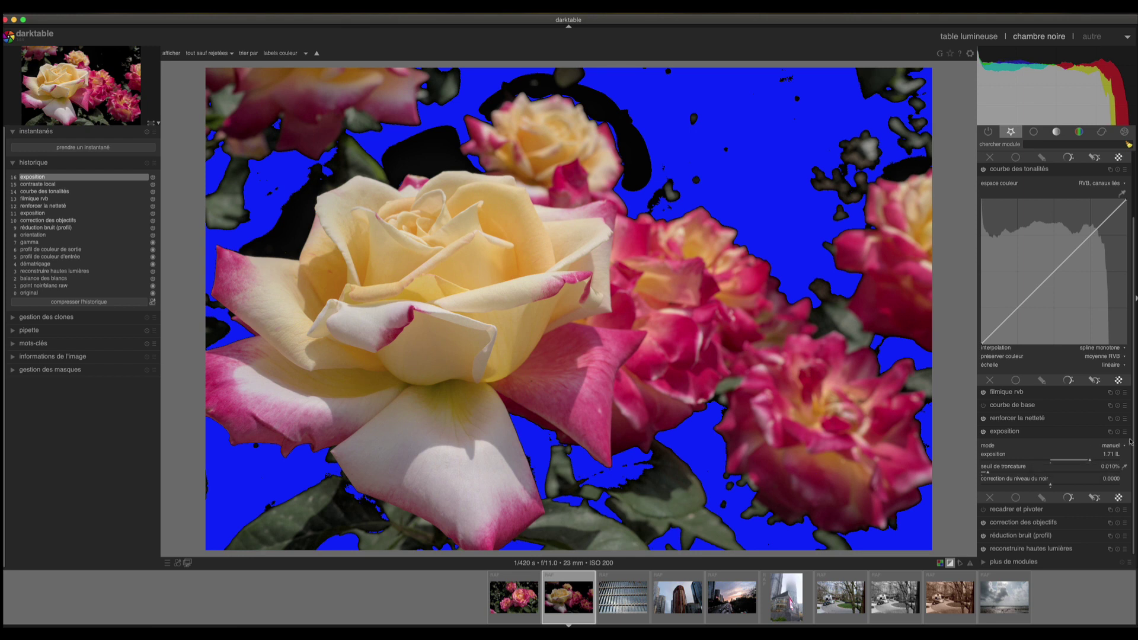
Sample a bright area of the rose's petals with the tone curve picker and add a matching highlight point at about 74
scroll(1130, 448, "up", 3)
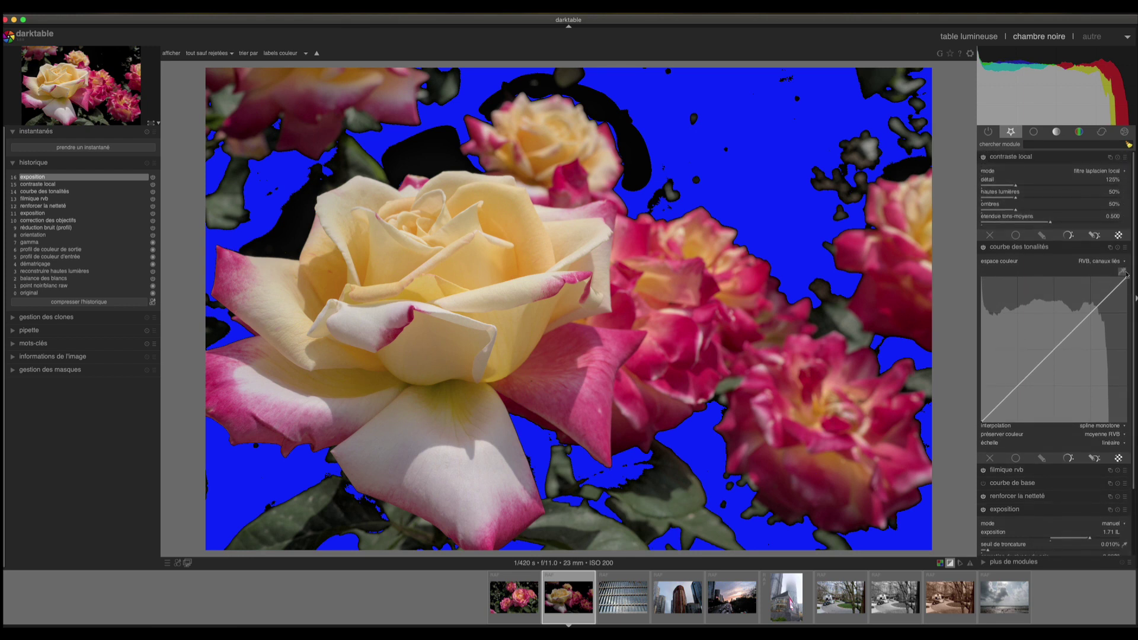
left_click(1124, 272)
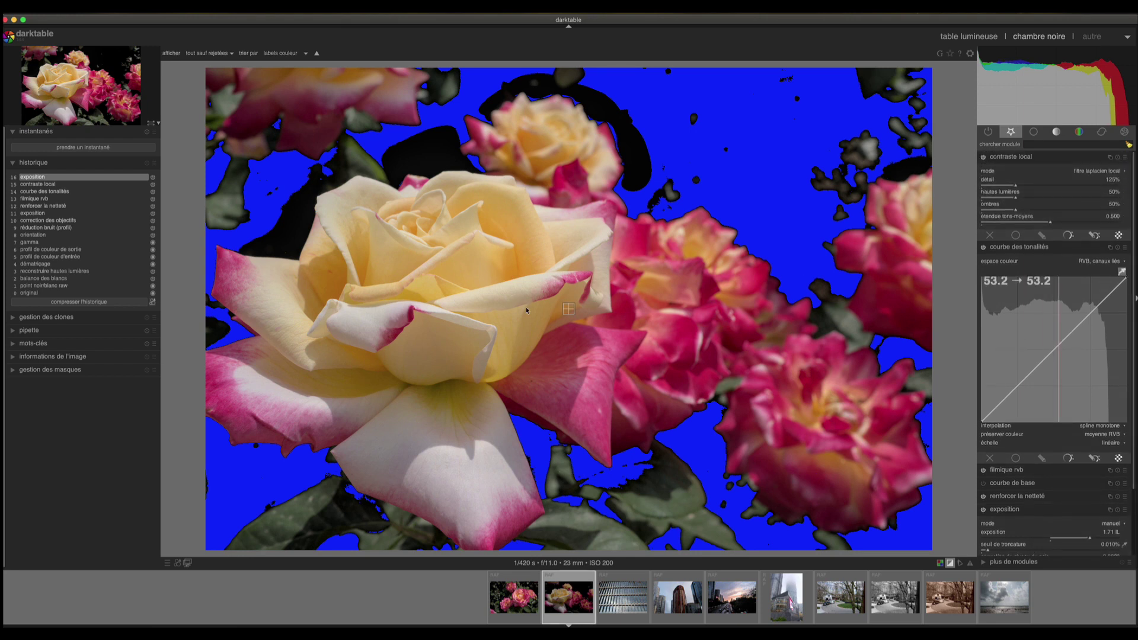
left_click(600, 268)
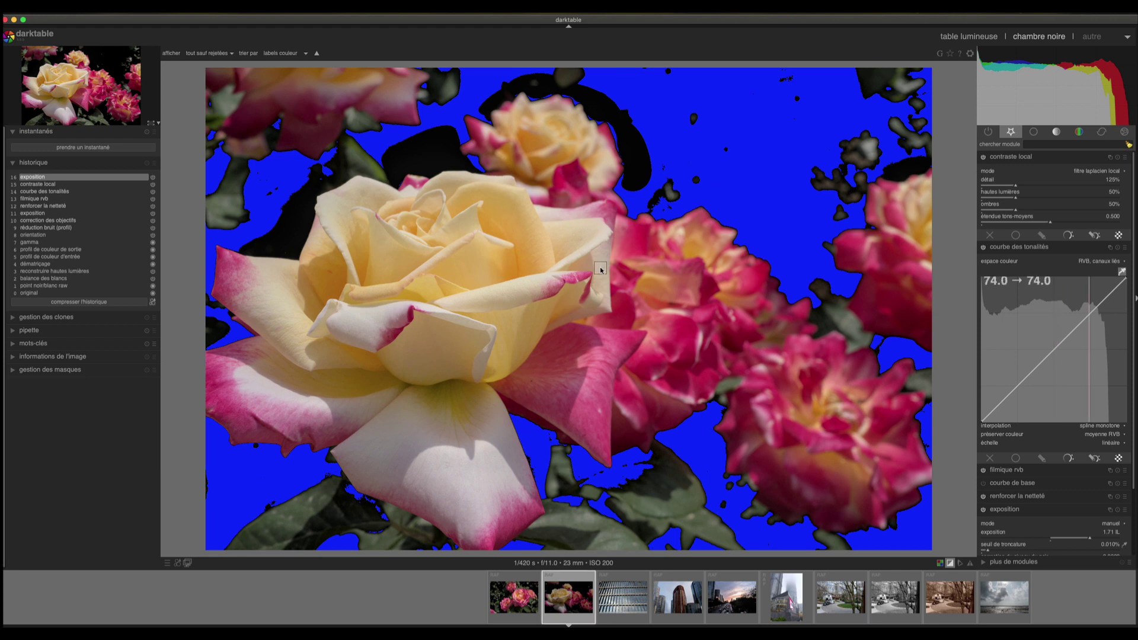
left_click(1090, 319)
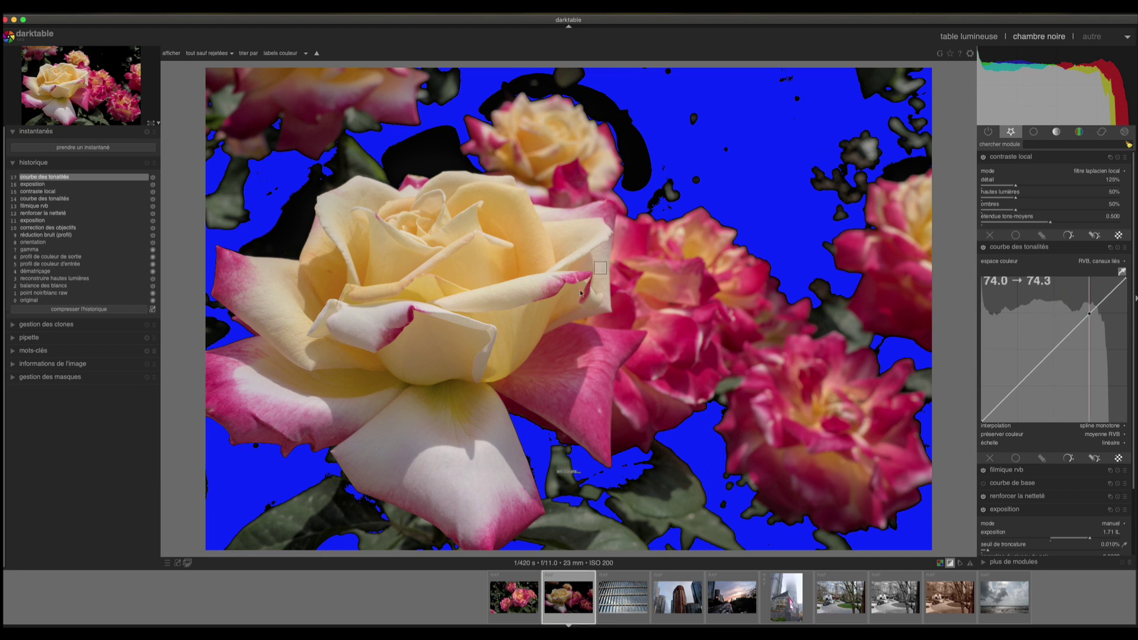
Sample darker petal areas, add midtone and shadow points to the tone curve, then raise the highlights and lower the midtones and shadows
left_click(580, 262)
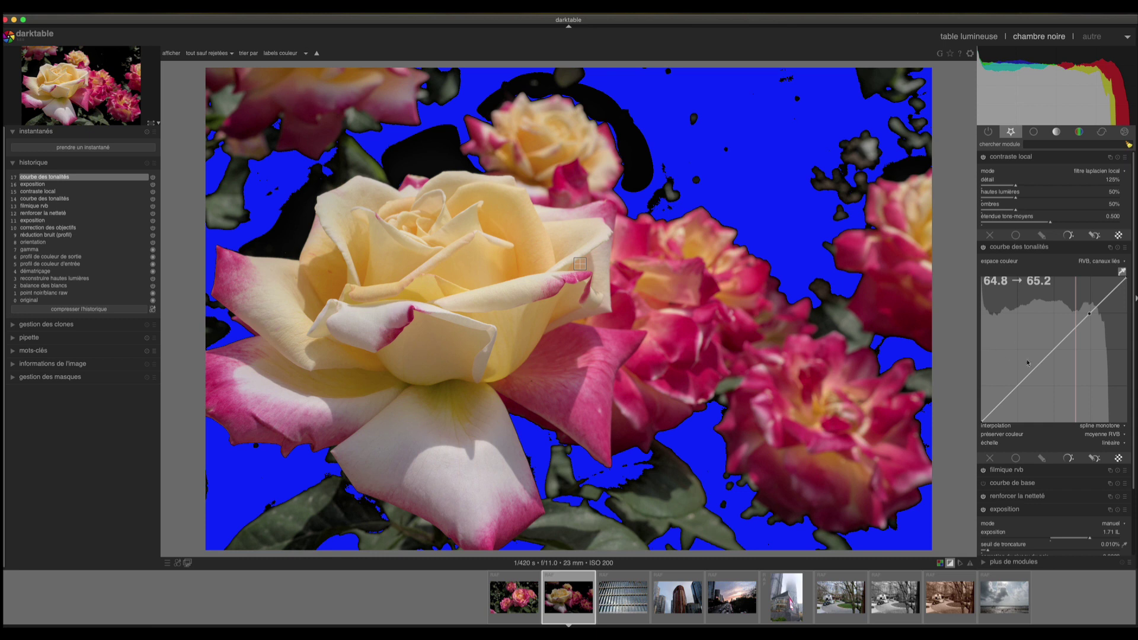
left_click(568, 306)
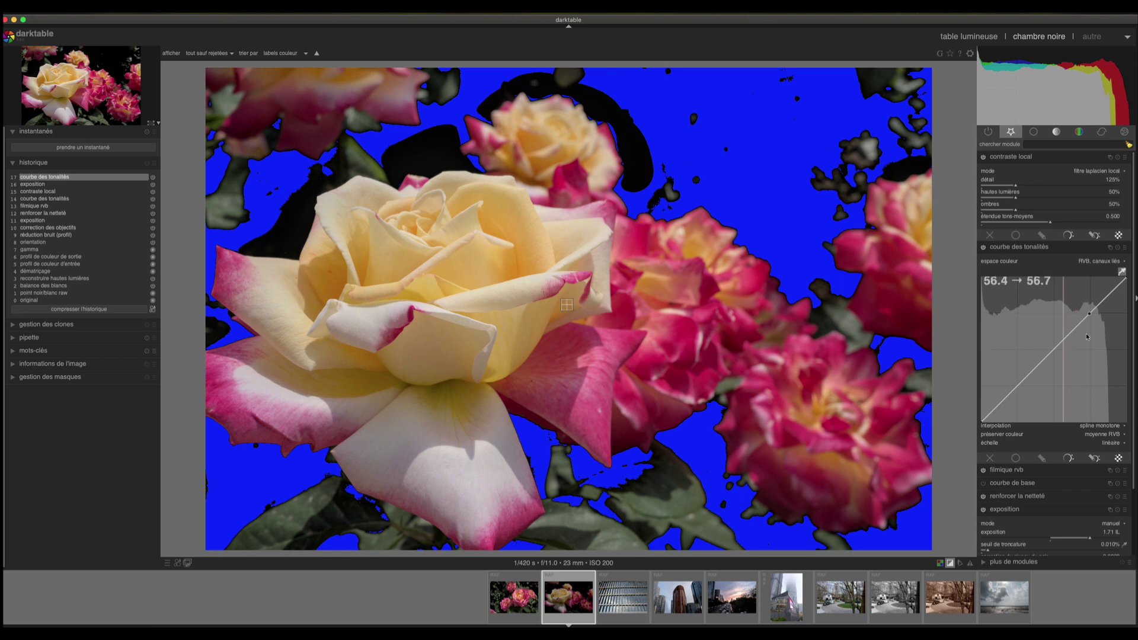
left_click(1063, 340)
left_click(1079, 325)
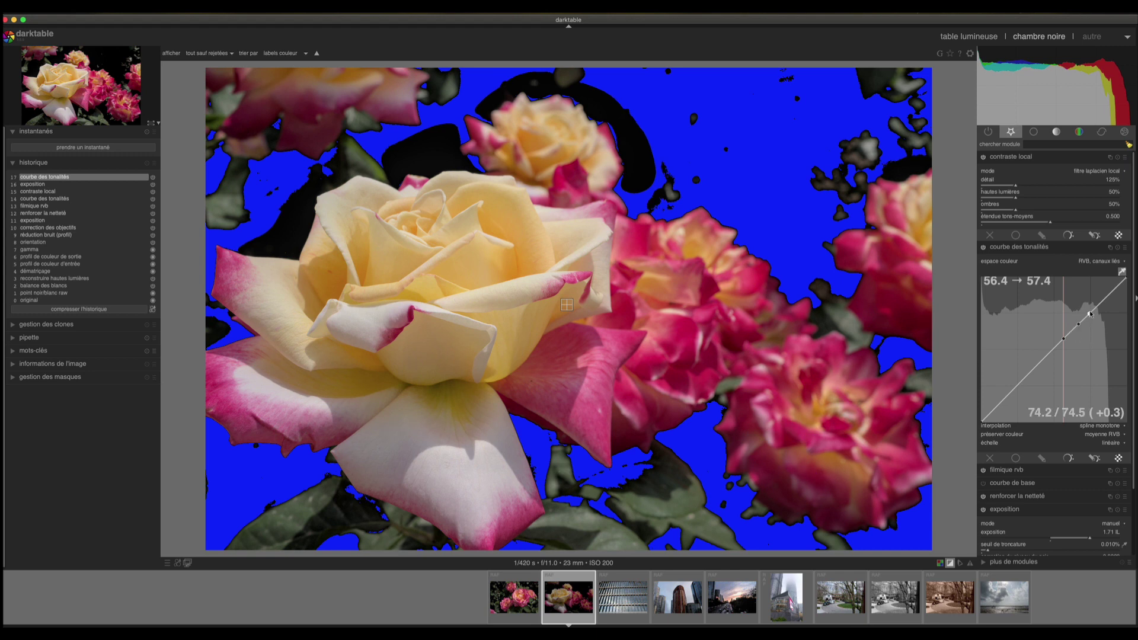
left_click_drag(1090, 314, 1063, 348)
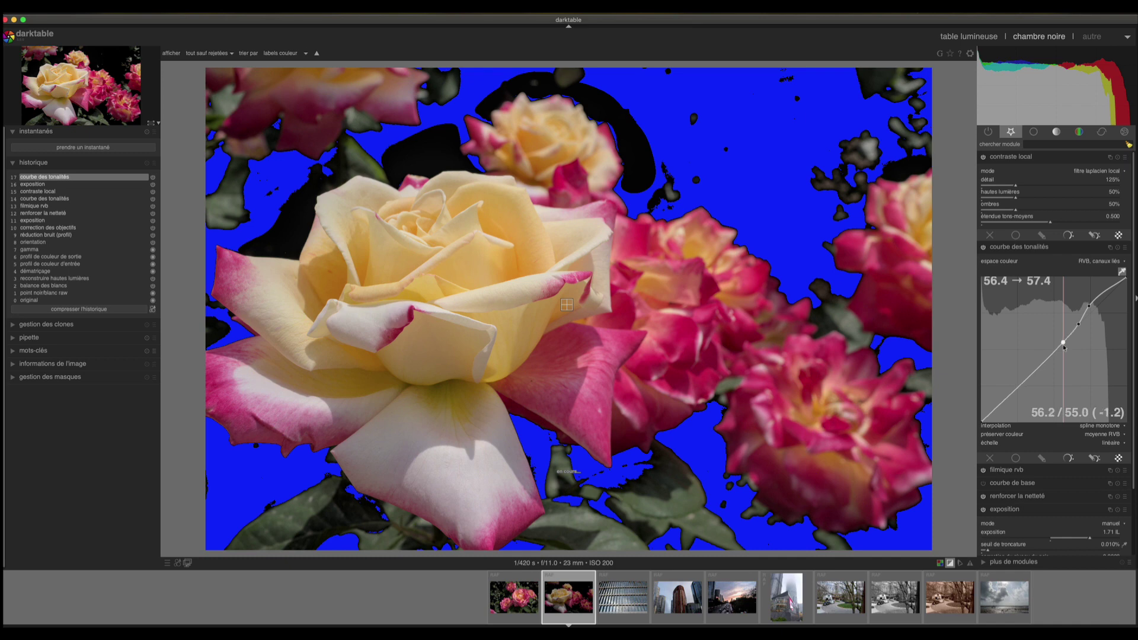
left_click(1018, 396)
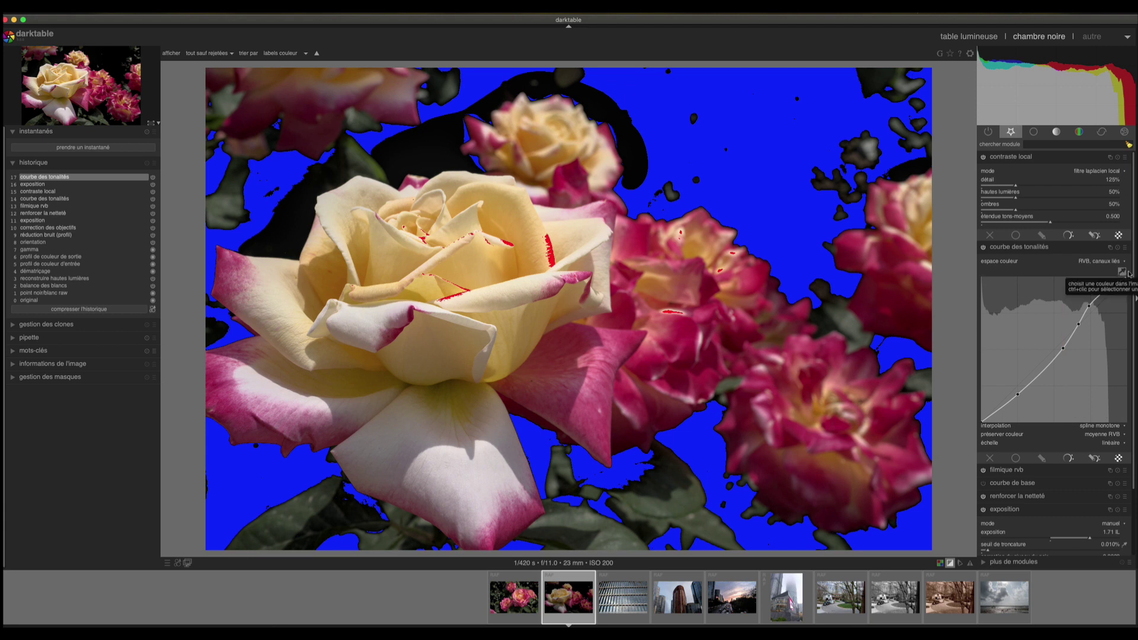
Hide the over- and underexposure indicator and compare the rose photo's gamma history state with the latest tone curve state
left_click(949, 563)
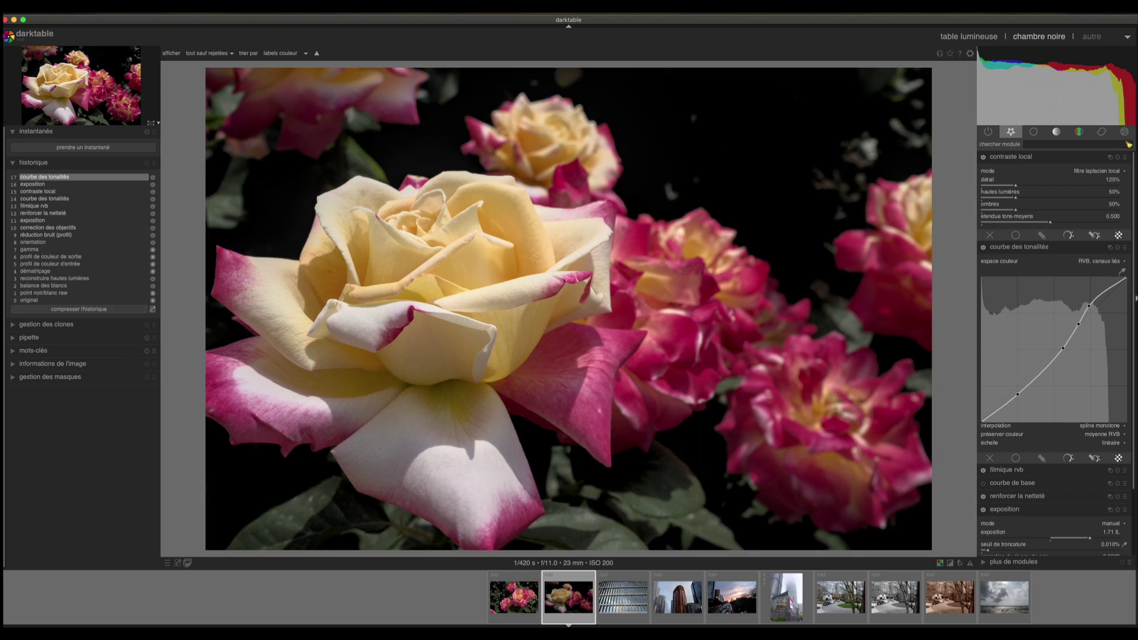
left_click(43, 251)
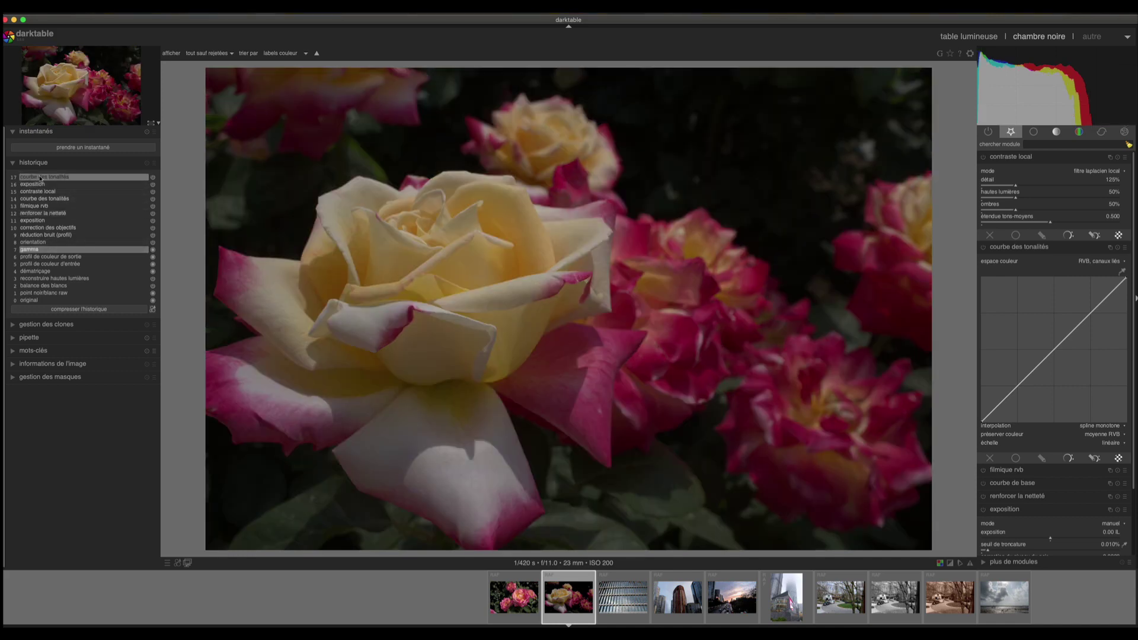
left_click(40, 178)
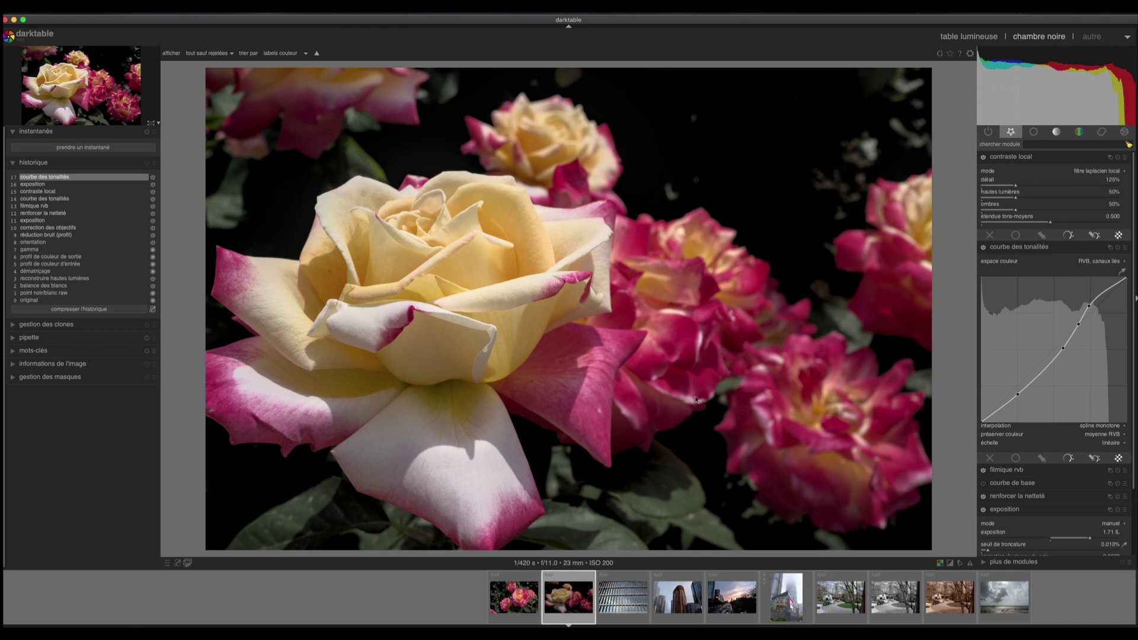
Set the local contrast detail to 137% with the over- and underexposure indicator on, and hide the indicator again
left_click(950, 562)
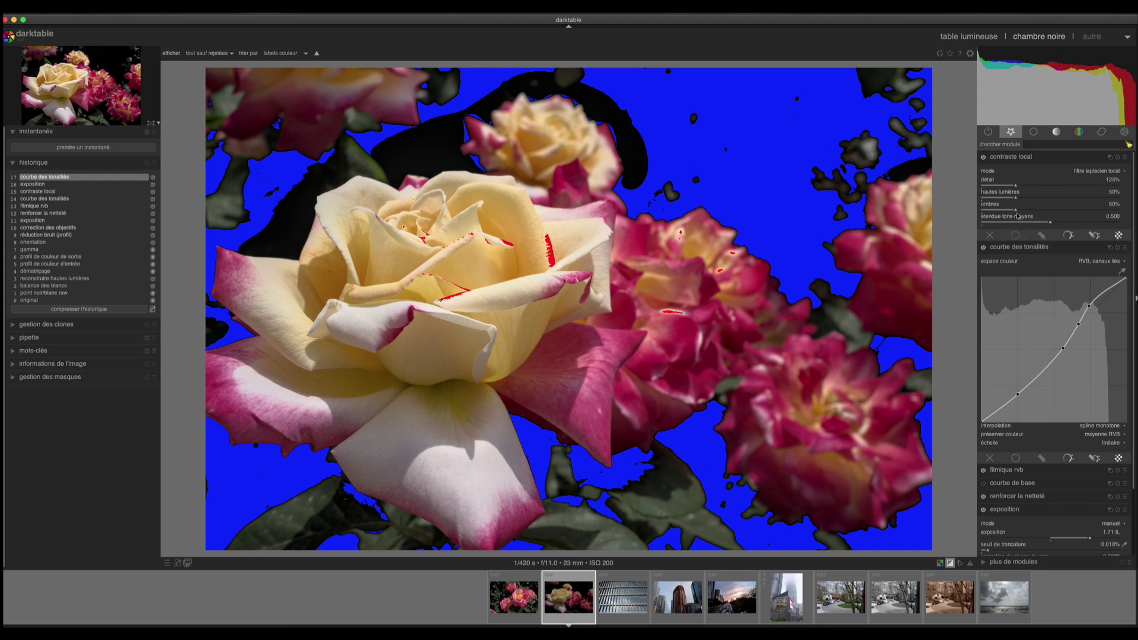
left_click(1020, 187)
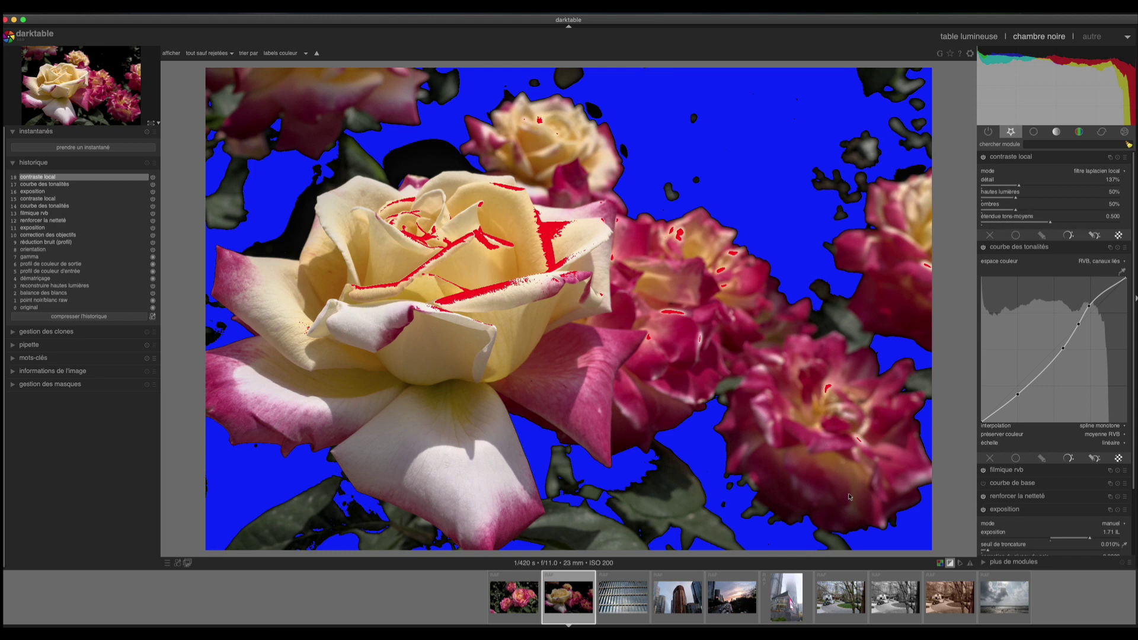
left_click(950, 564)
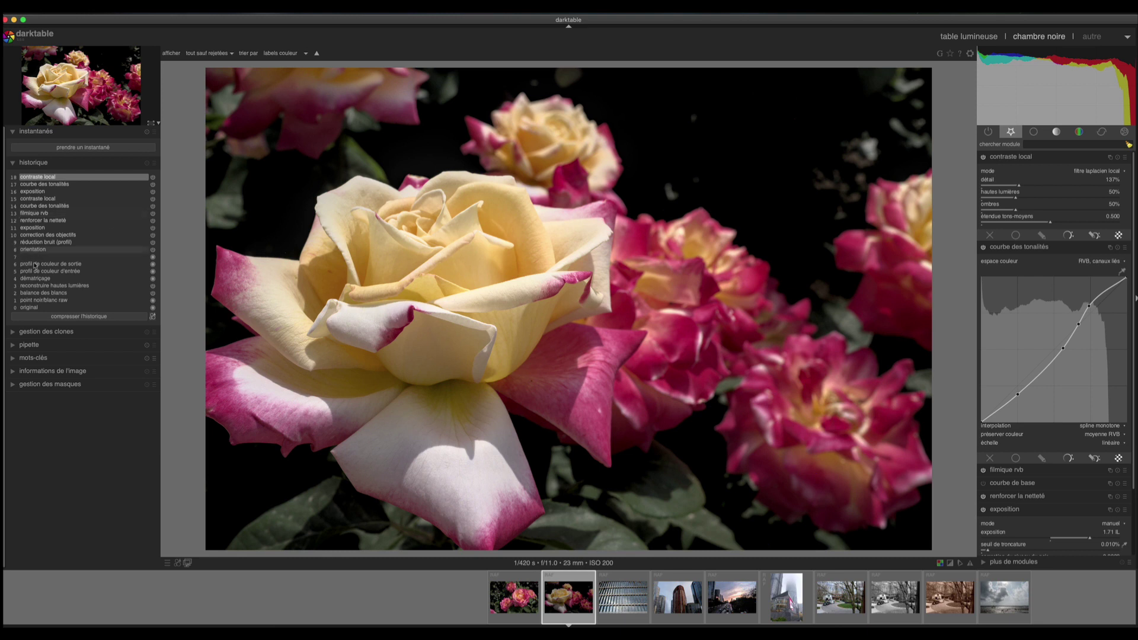
Compare the rose photo's latest local contrast state with the preceding tone curve state and the gamma history state
left_click(39, 185)
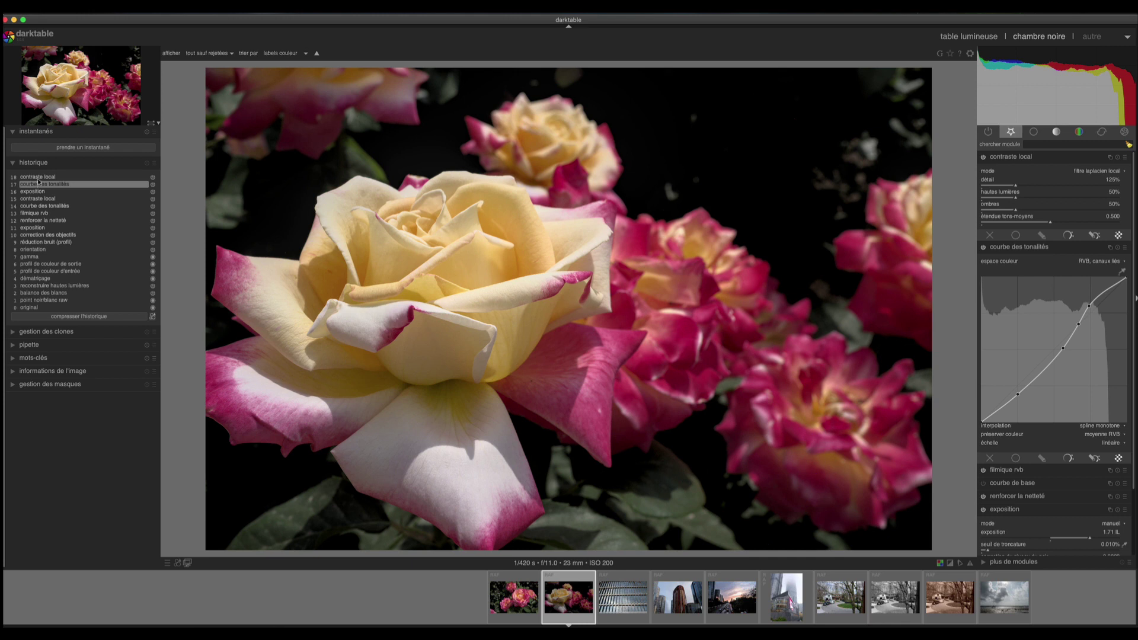
left_click(40, 177)
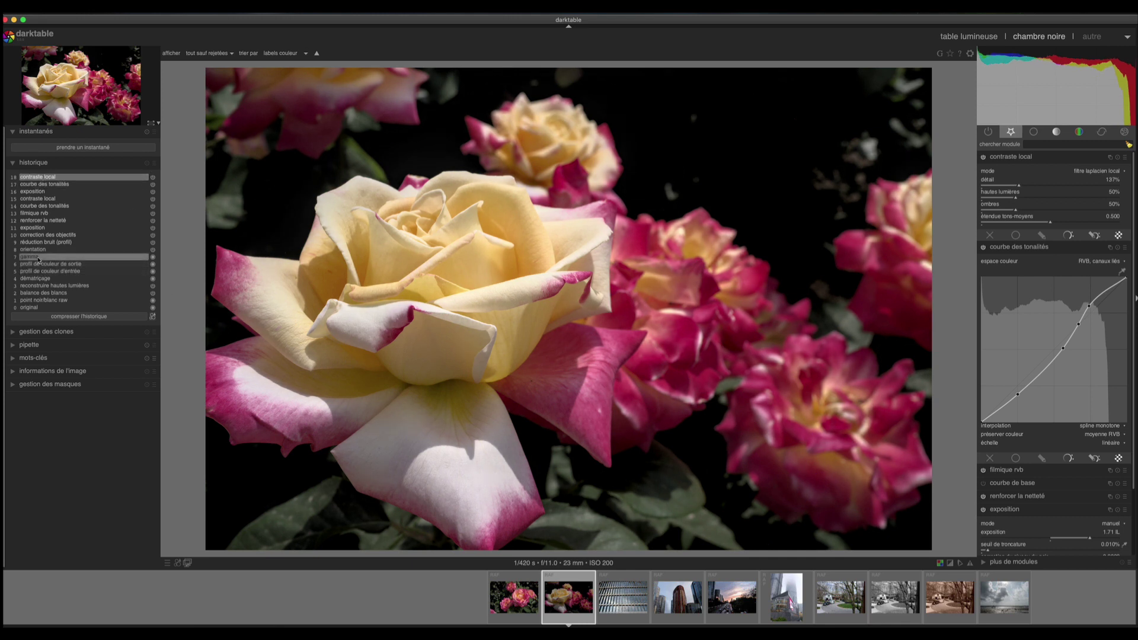
left_click(38, 257)
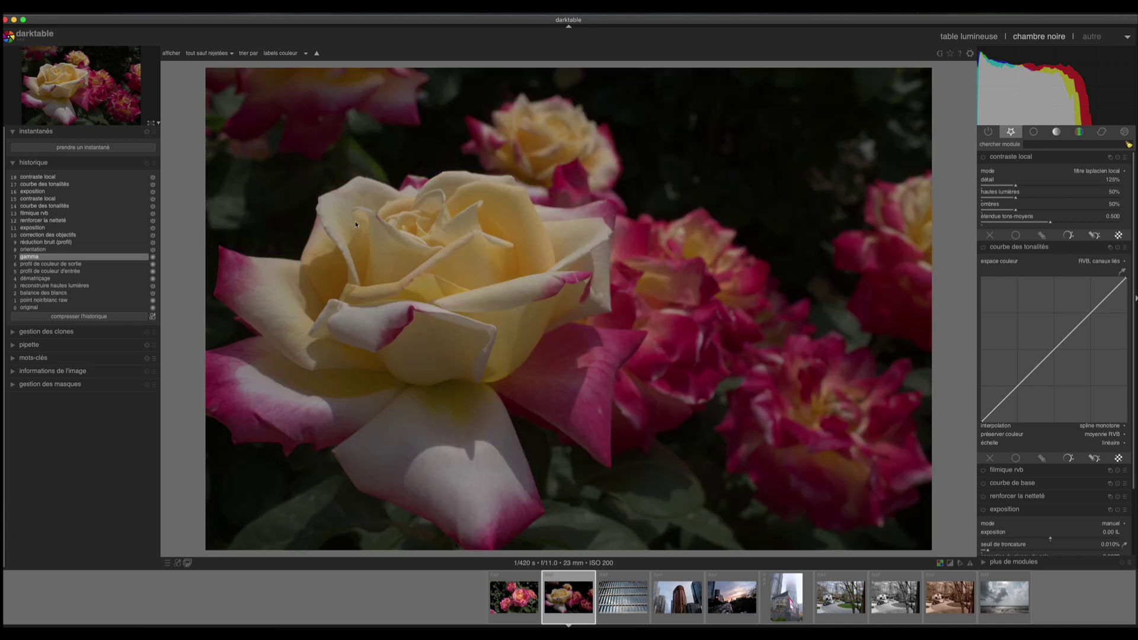
left_click(43, 176)
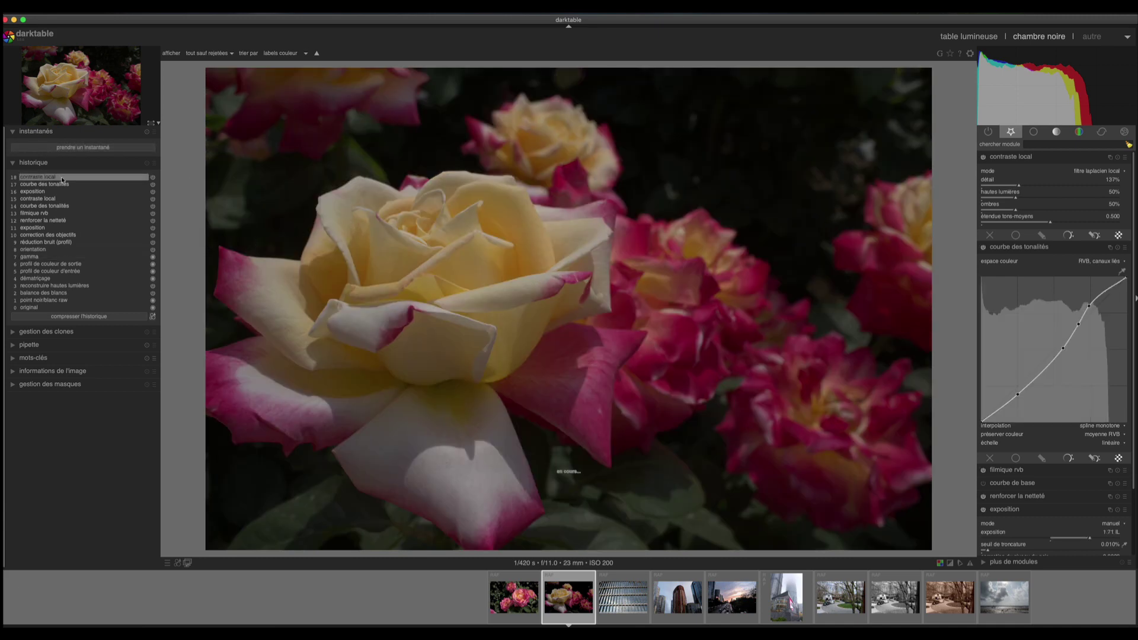